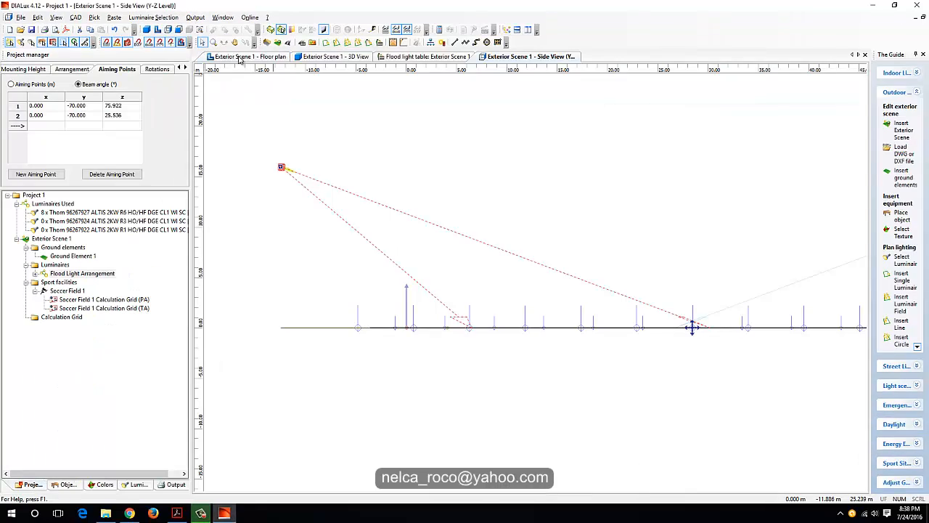
# In the floor plan, measure the distance from the soccer field's outer boundary to the scene edge beside the lower-left floodlight.
pyautogui.click(239, 57)
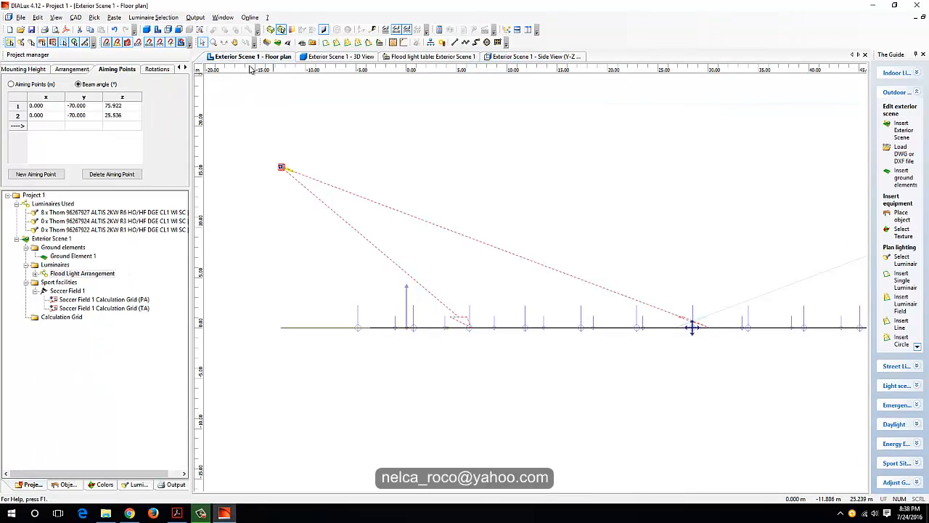
pyautogui.scroll(-3, 539, 262)
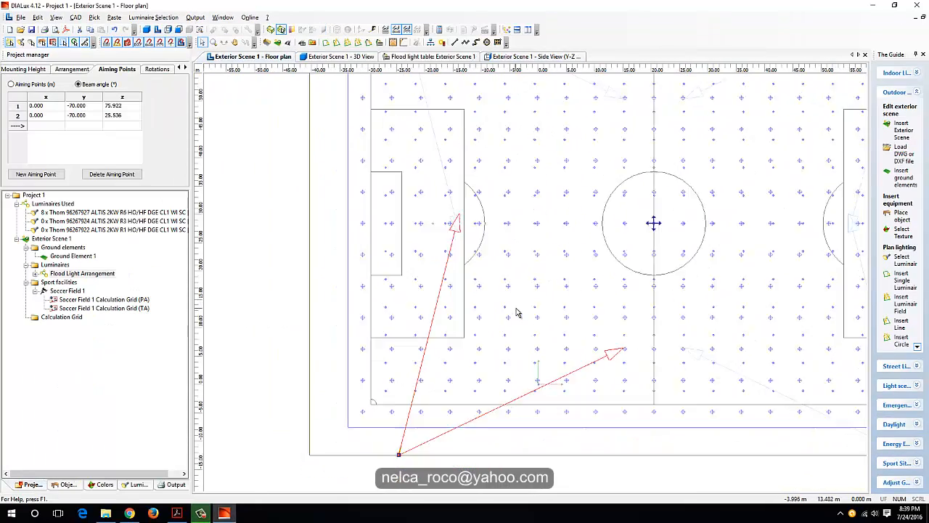
pyautogui.scroll(5, 417, 308)
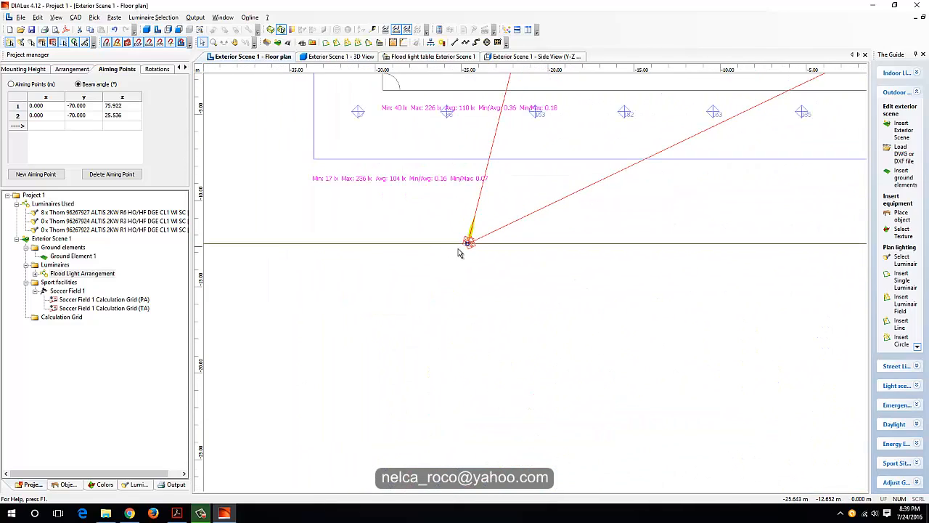
pyautogui.moveTo(459, 153); pyautogui.dragTo(495, 253, button='middle')
pyautogui.scroll(-1, 460, 286)
pyautogui.scroll(1, 482, 288)
pyautogui.scroll(3, 489, 250)
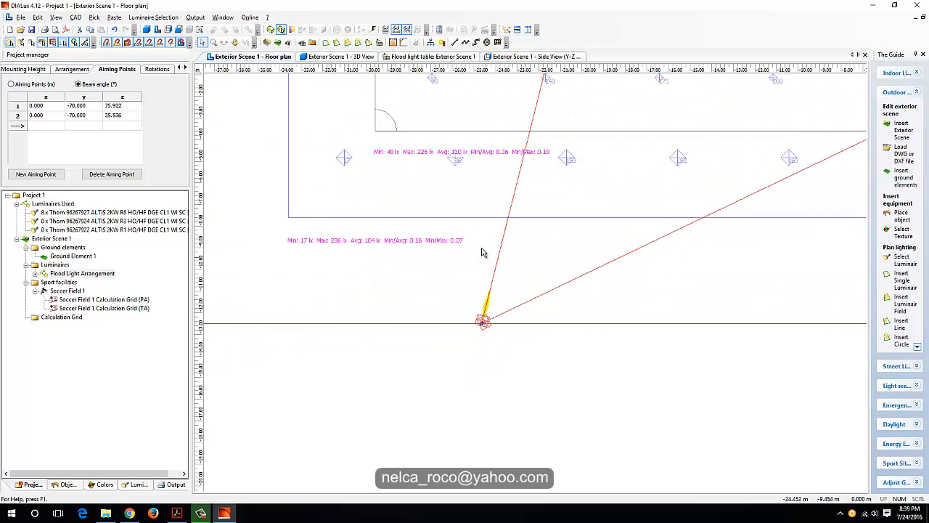
pyautogui.scroll(-1, 485, 248)
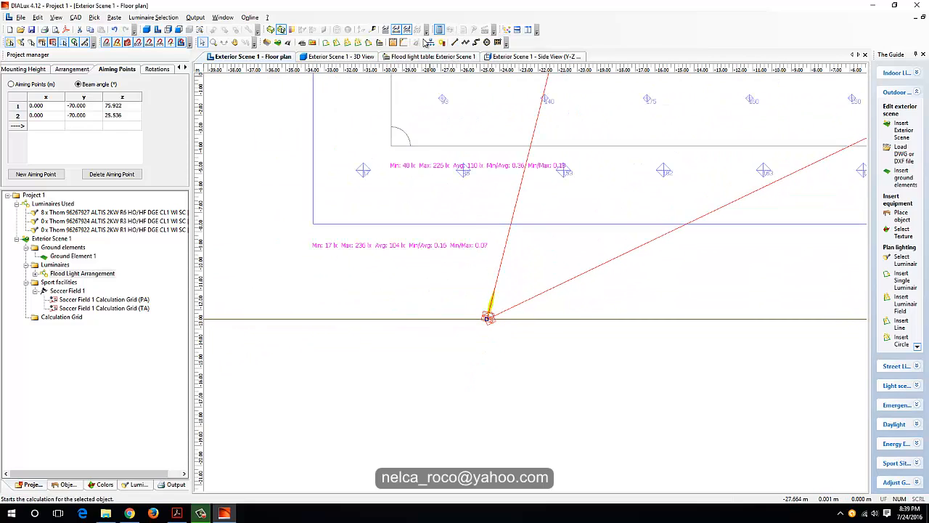
pyautogui.click(374, 29)
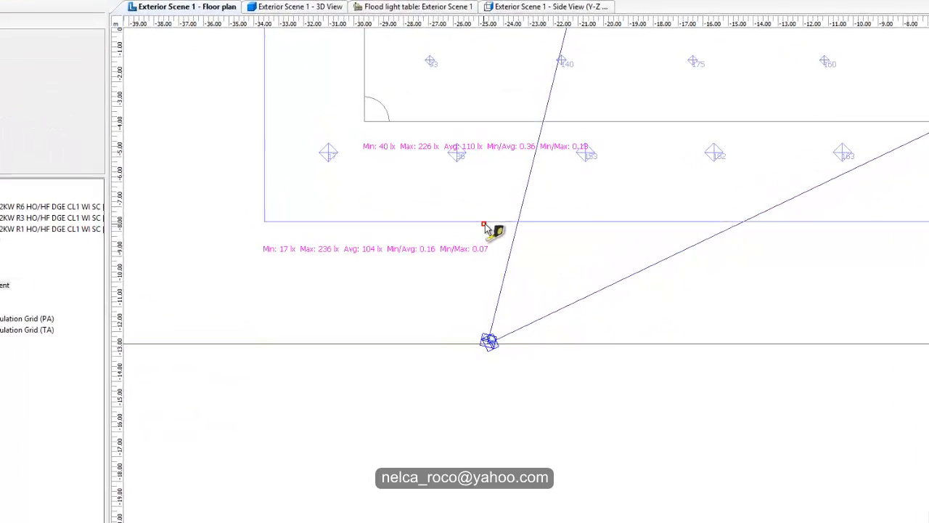
pyautogui.click(484, 222)
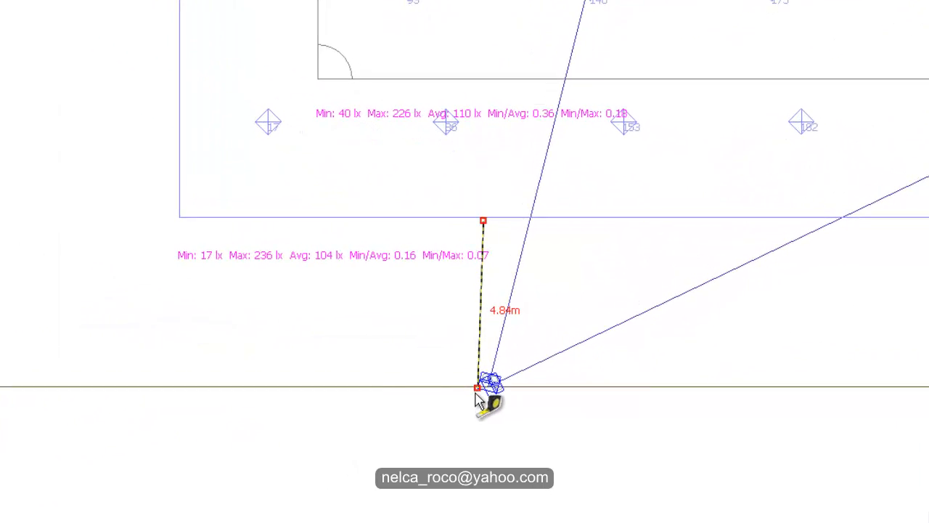
pyautogui.scroll(-2, 479, 394)
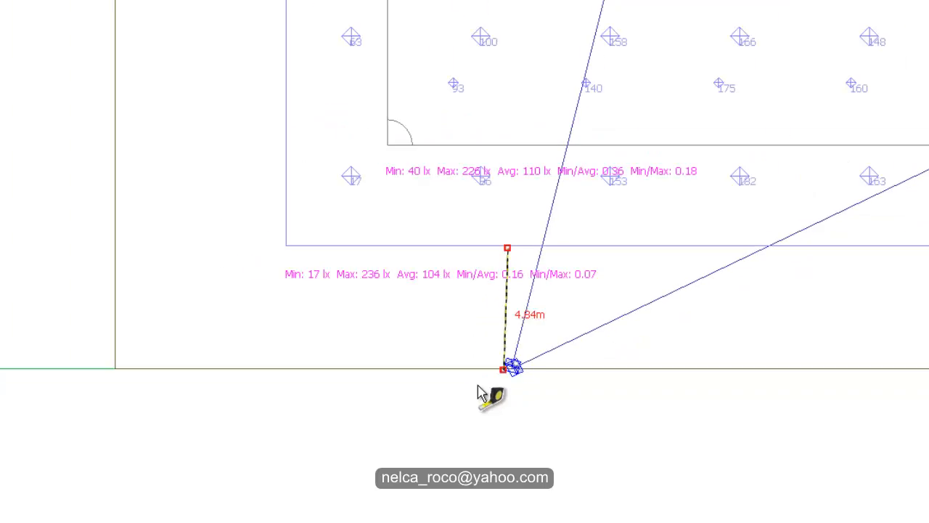
pyautogui.scroll(-2, 472, 428)
pyautogui.scroll(-2, 583, 462)
pyautogui.press('Escape')
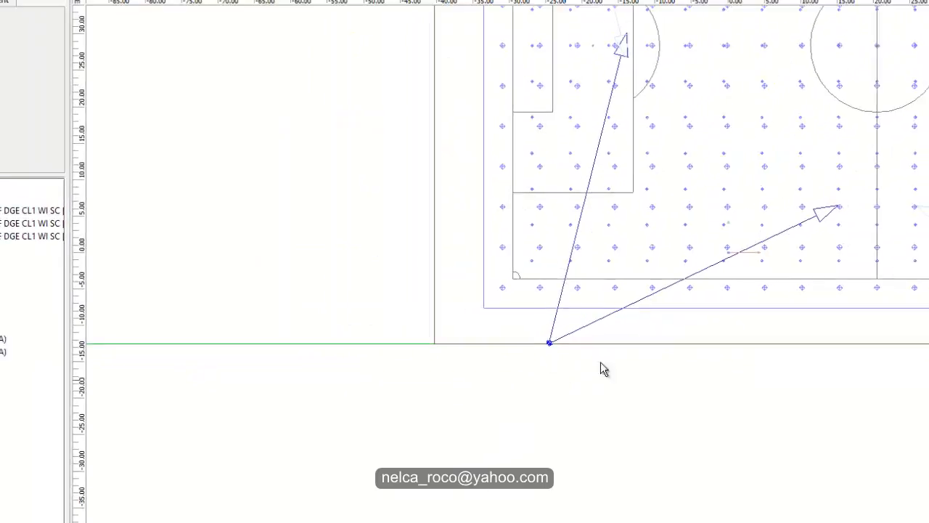
# Examine the calculated illuminance values across the soccer field, from the lower-left floodlight area to the centre circle.
pyautogui.scroll(5, 571, 371)
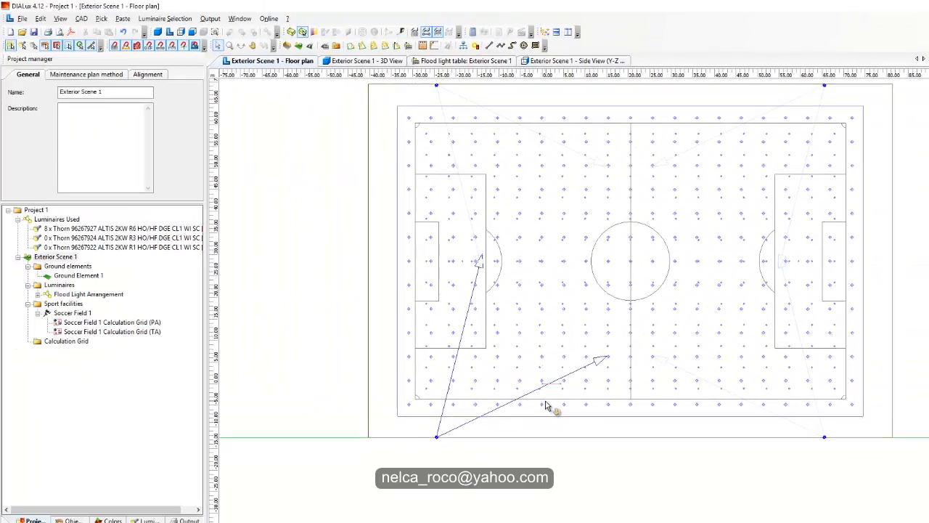
pyautogui.scroll(2, 535, 365)
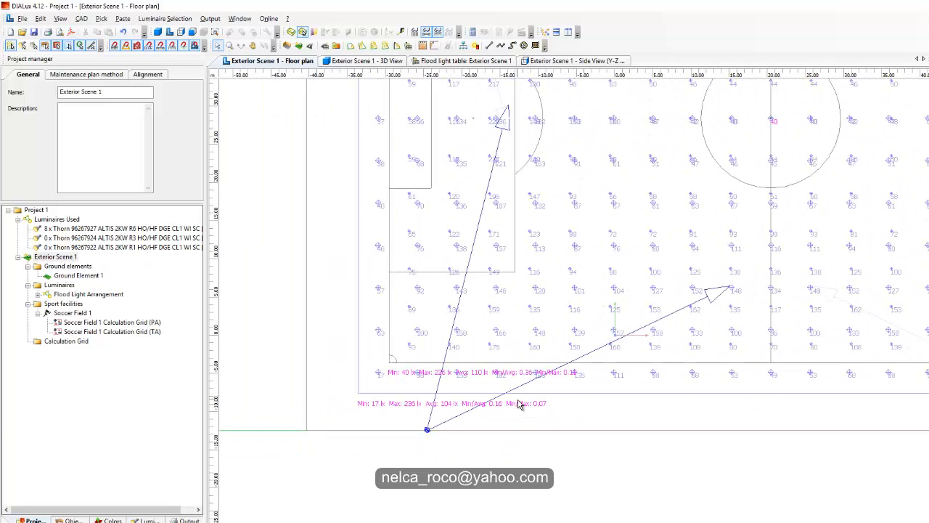
pyautogui.scroll(1, 520, 391)
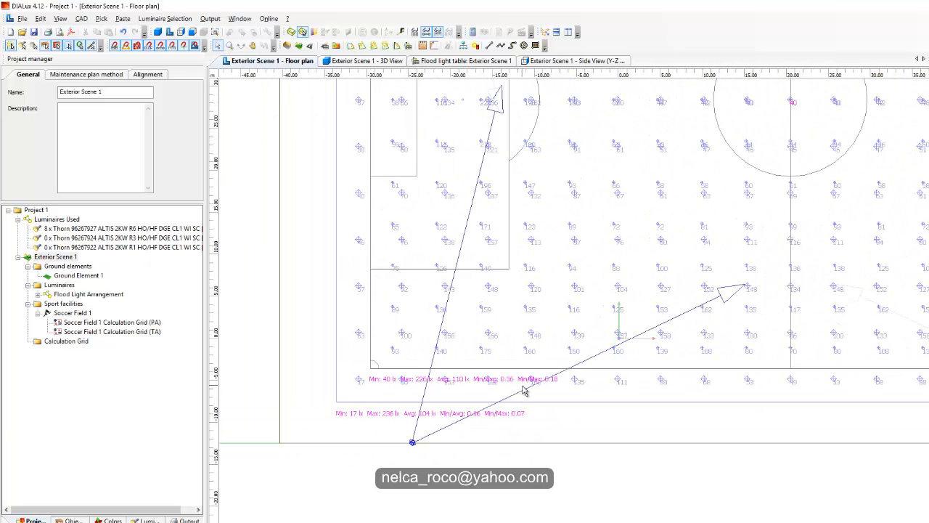
pyautogui.scroll(-3, 510, 394)
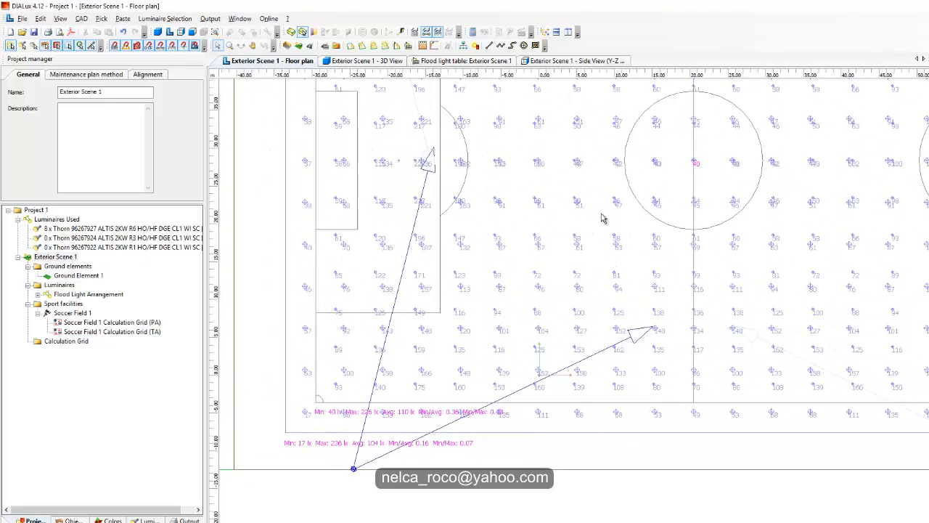
pyautogui.scroll(1, 624, 290)
pyautogui.scroll(1, 646, 312)
pyautogui.scroll(1, 670, 290)
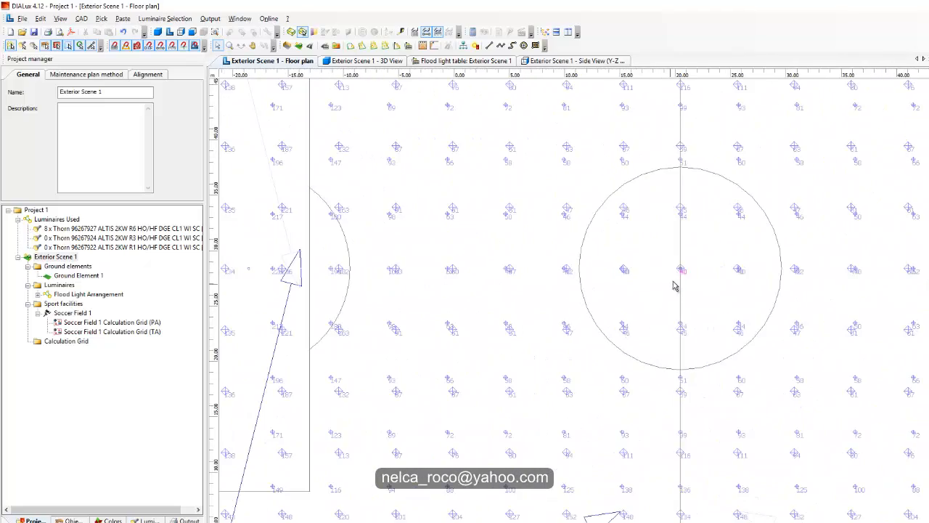
pyautogui.scroll(1, 689, 284)
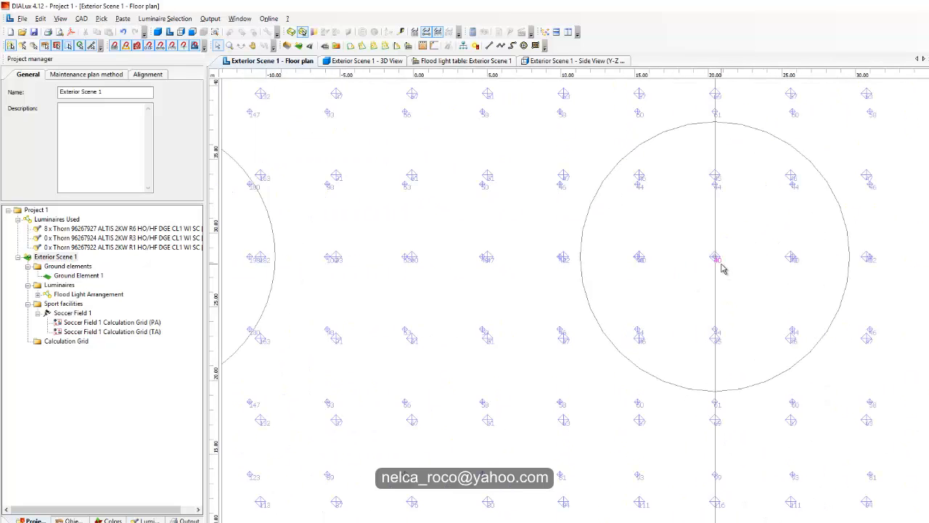
pyautogui.scroll(2, 697, 283)
pyautogui.scroll(-3, 680, 270)
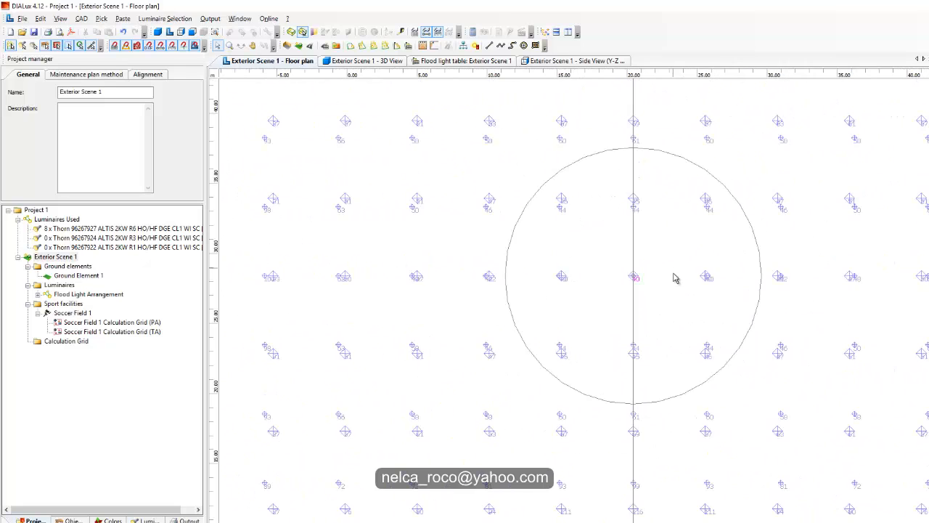
pyautogui.scroll(-3, 601, 326)
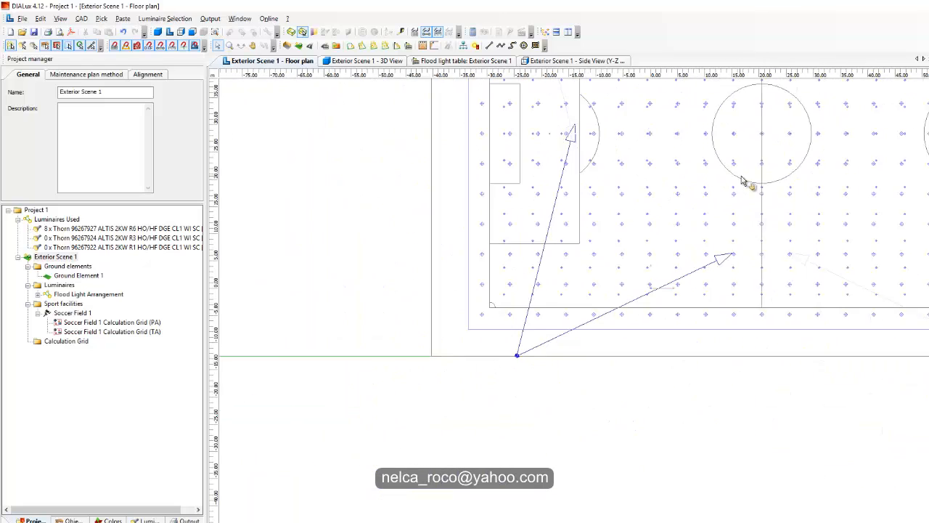
# Move the floodlight arrangement's second aiming point up the pitch to about x 15.0 m, y 15.2 m.
pyautogui.scroll(1, 730, 249)
pyautogui.moveTo(797, 246); pyautogui.dragTo(691, 294, button='middle')
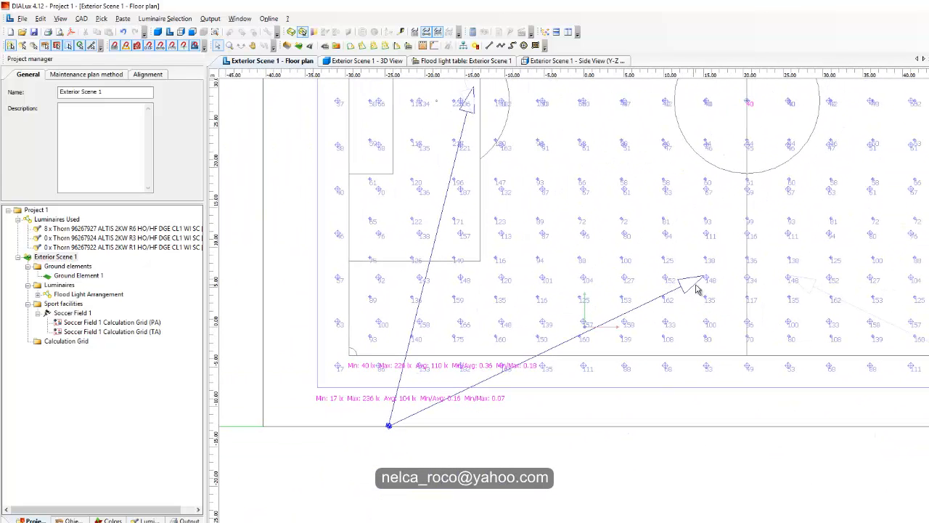
pyautogui.click(695, 287)
pyautogui.moveTo(711, 284); pyautogui.dragTo(705, 211)
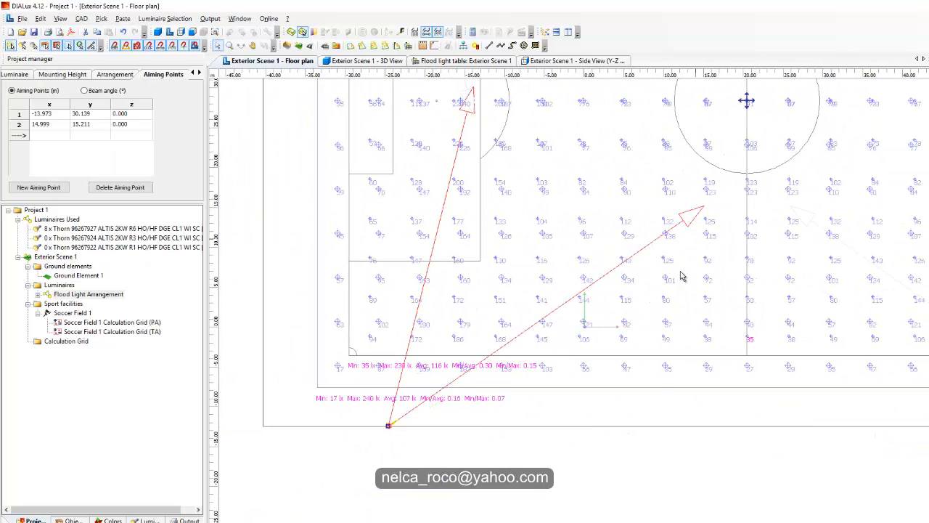
# Check the illuminance around the far penalty area, and move the second aiming point to about x 18.8 m, y 9.7 m.
pyautogui.moveTo(629, 275); pyautogui.dragTo(504, 284, button='middle')
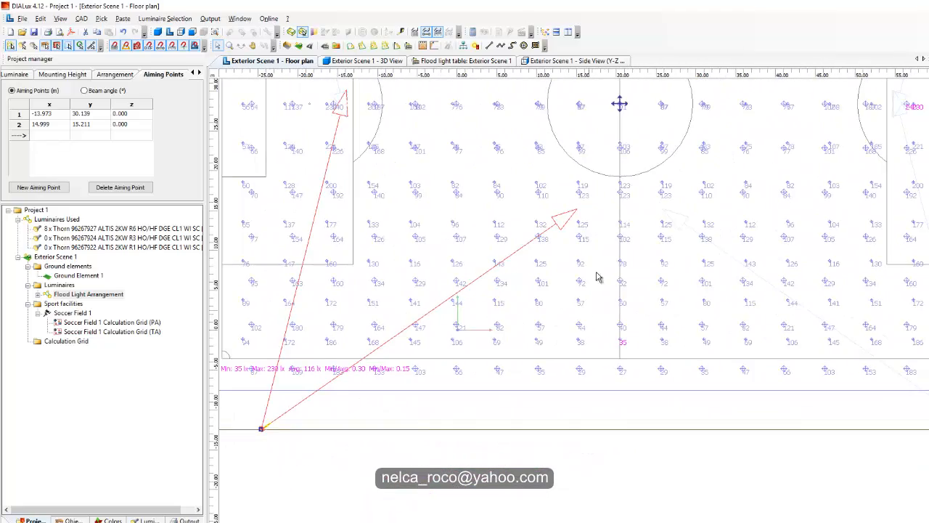
pyautogui.moveTo(642, 265); pyautogui.dragTo(561, 312, button='middle')
pyautogui.moveTo(792, 170); pyautogui.dragTo(593, 238, button='middle')
pyautogui.scroll(8, 593, 239)
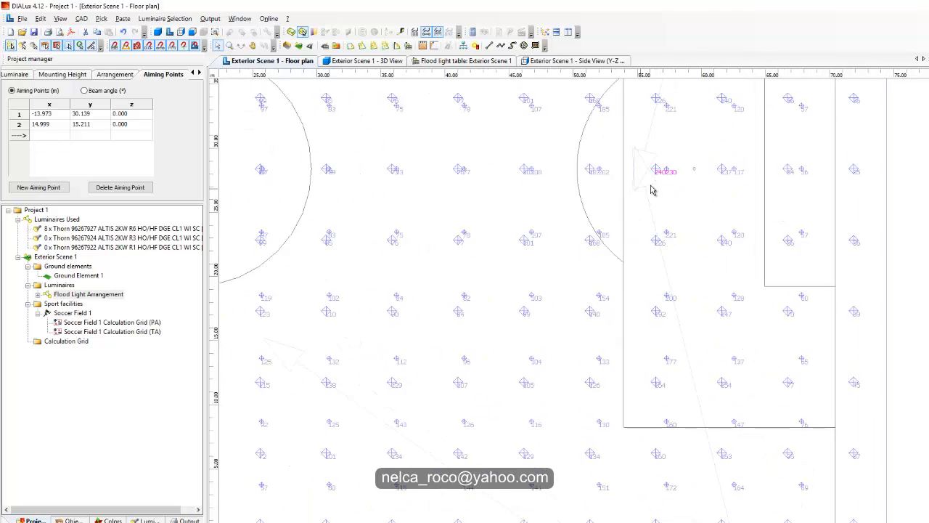
pyautogui.scroll(-5, 686, 139)
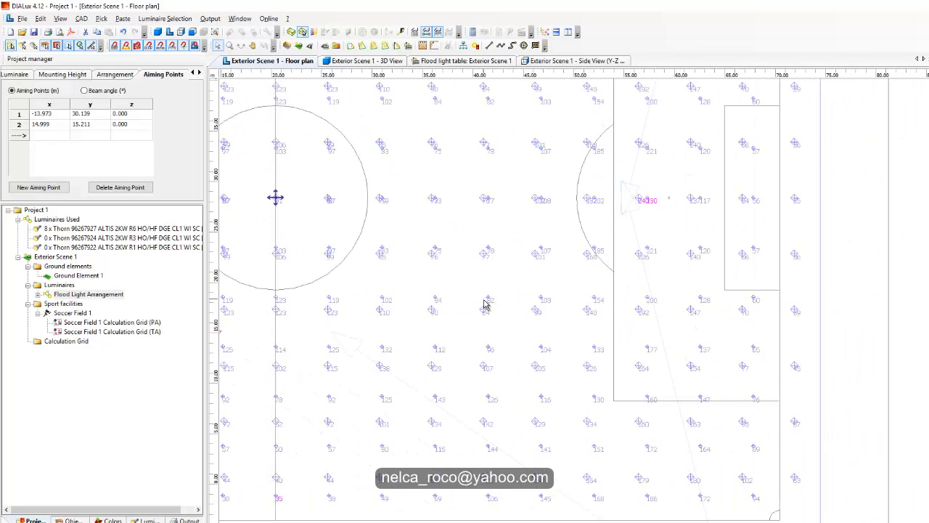
pyautogui.scroll(-5, 485, 300)
pyautogui.moveTo(484, 301); pyautogui.dragTo(721, 211, button='middle')
pyautogui.scroll(4, 596, 236)
pyautogui.moveTo(624, 201); pyautogui.dragTo(655, 249)
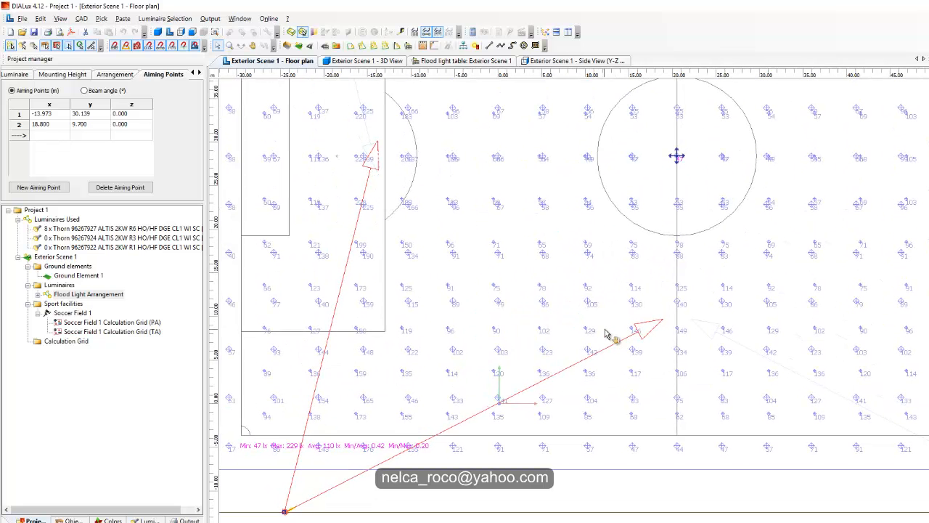
pyautogui.moveTo(612, 331); pyautogui.dragTo(743, 251, button='middle')
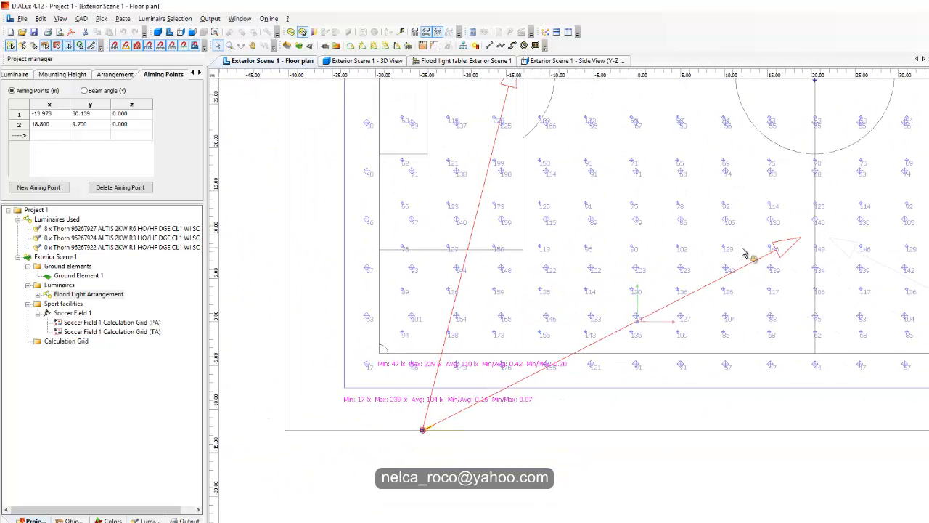
# Split the floodlight arrangement with two aiming points into separate arrangements.
pyautogui.rightClick(534, 381)
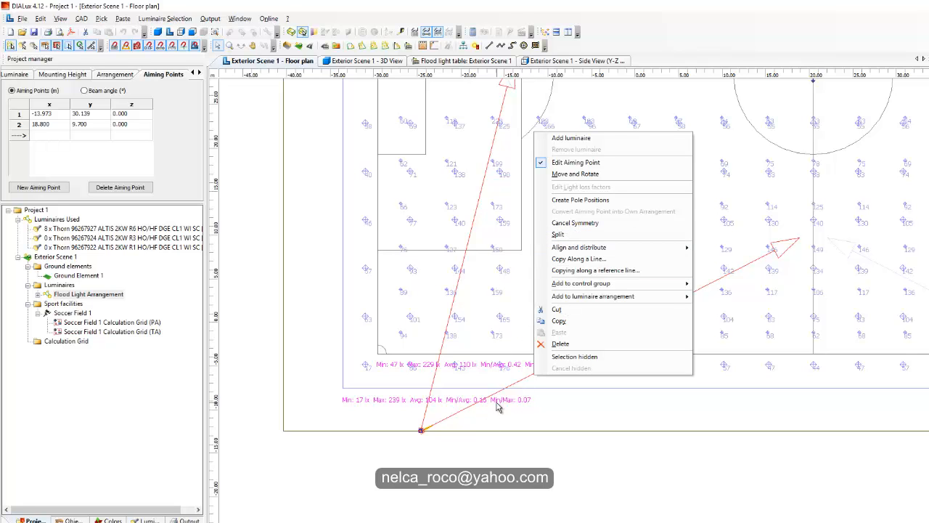
pyautogui.moveTo(497, 407); pyautogui.dragTo(442, 432, button='middle')
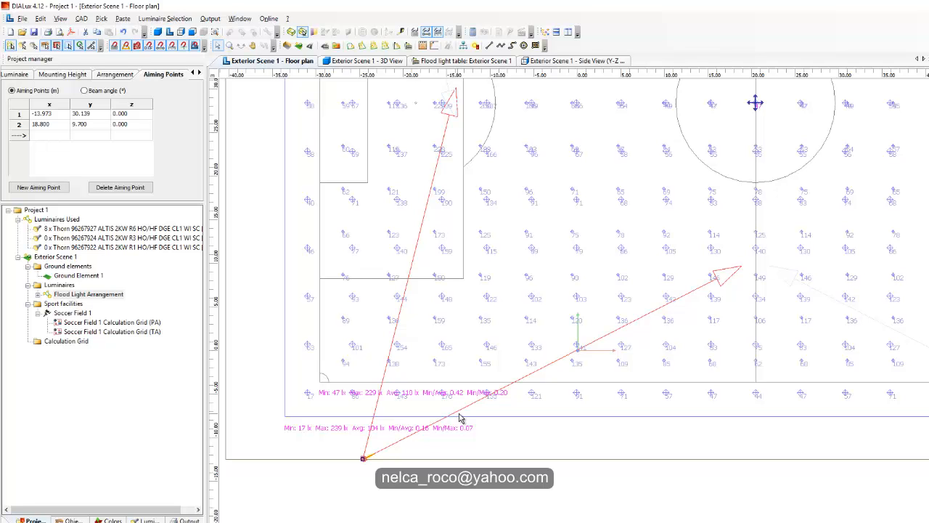
pyautogui.scroll(-1, 470, 413)
pyautogui.moveTo(470, 413); pyautogui.dragTo(518, 339, button='middle')
pyautogui.scroll(4, 518, 338)
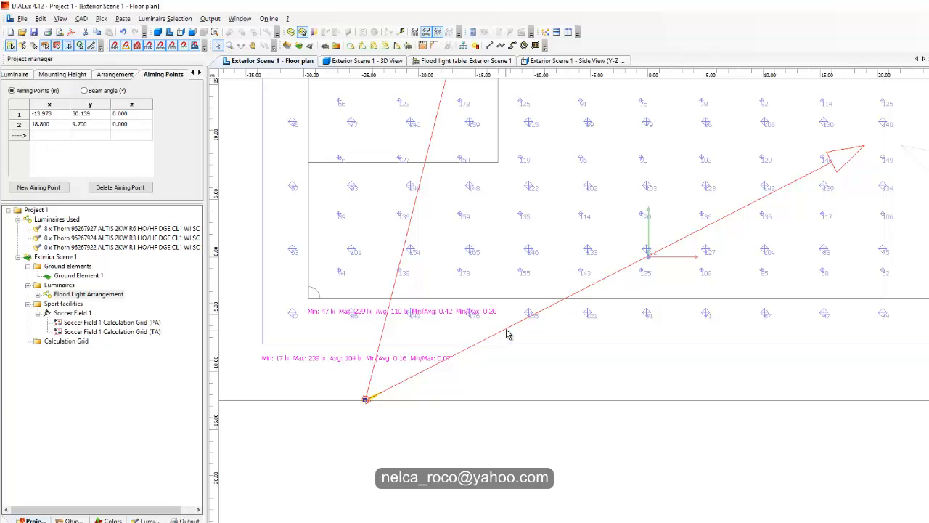
pyautogui.scroll(-1, 507, 334)
pyautogui.rightClick(506, 334)
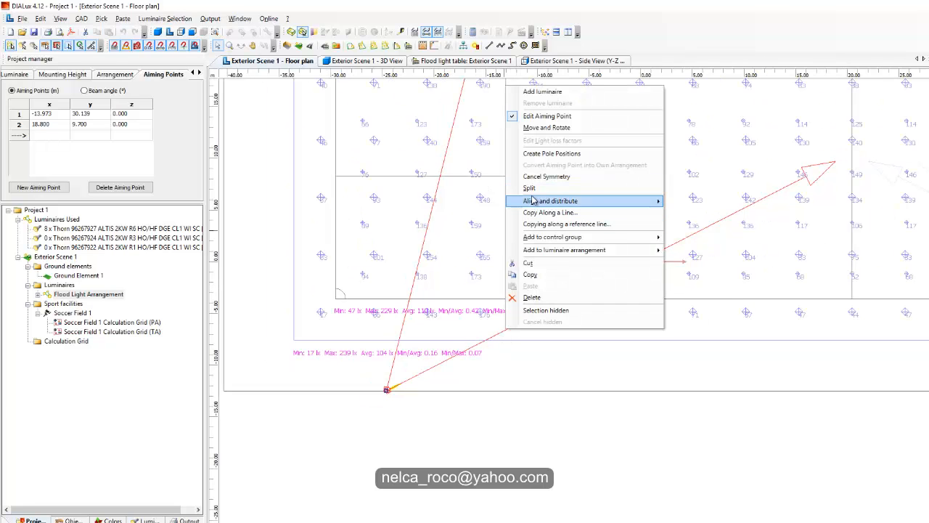
pyautogui.click(530, 188)
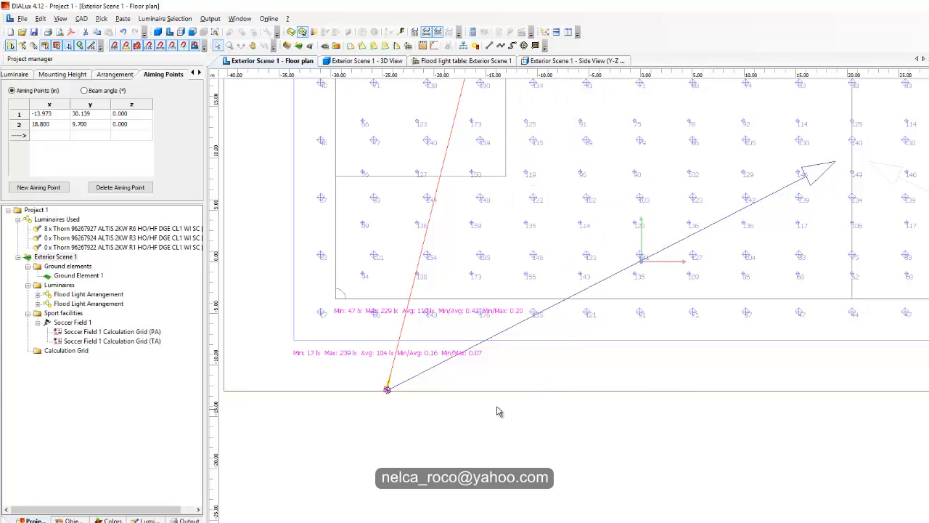
# Change the luminaire of the split arrangement aimed near the halfway line to Thorn 96267922 ALTIS 2KW R1 and view the recalculated illuminance.
pyautogui.moveTo(480, 299); pyautogui.dragTo(537, 418, button='middle')
pyautogui.scroll(-1, 513, 240)
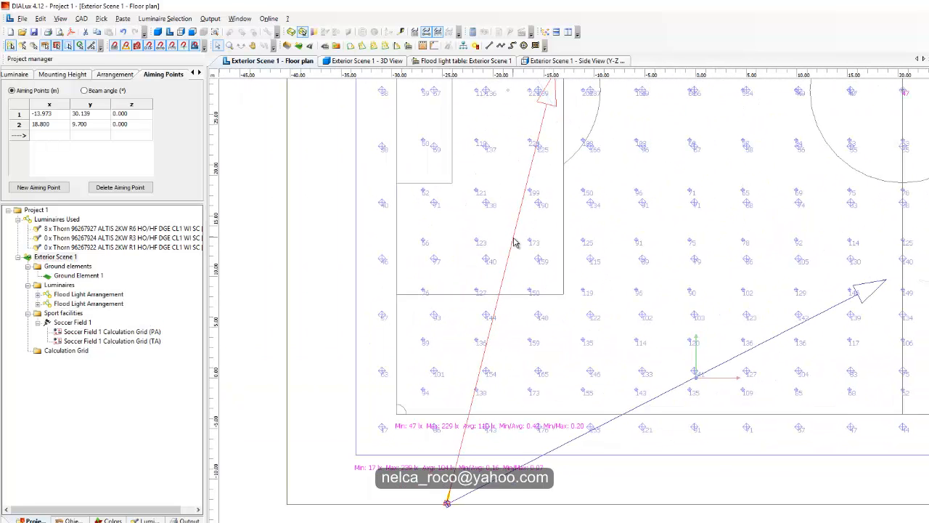
pyautogui.scroll(2, 500, 286)
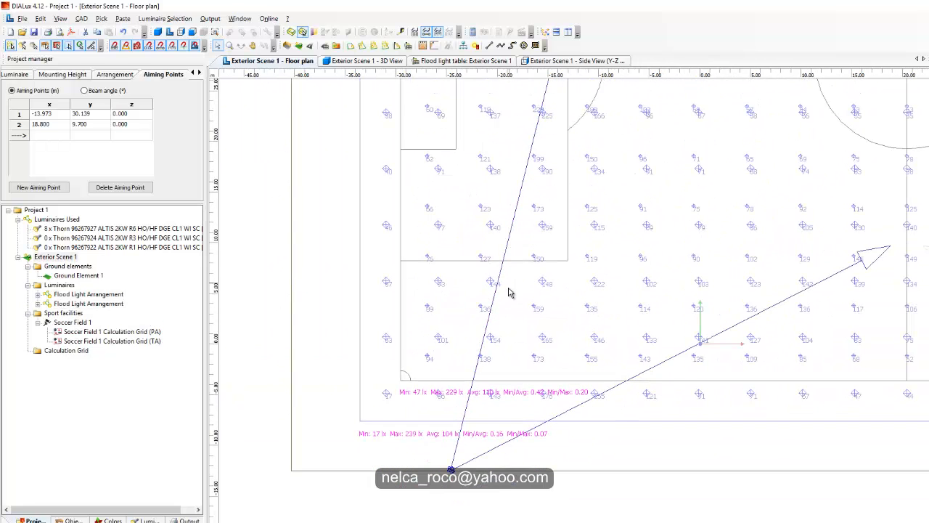
pyautogui.scroll(-1, 541, 335)
pyautogui.click(556, 336)
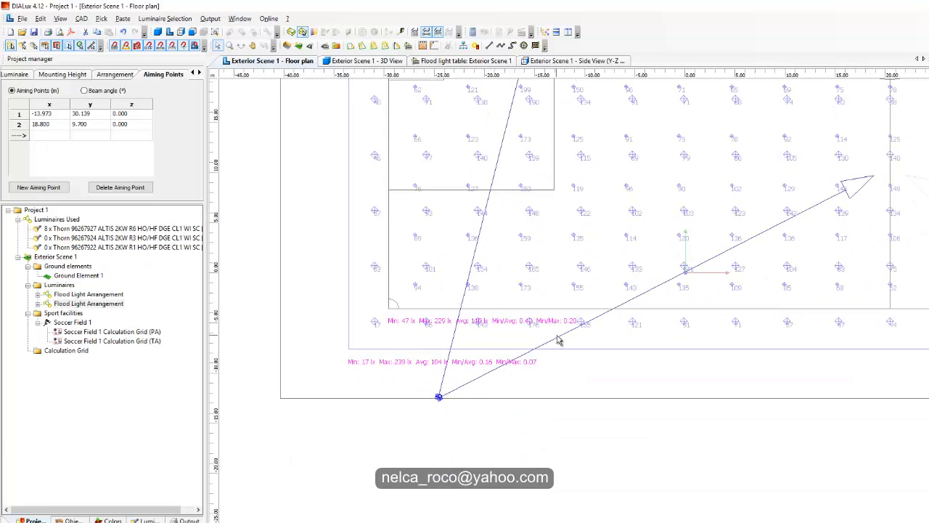
pyautogui.click(16, 74)
pyautogui.click(98, 92)
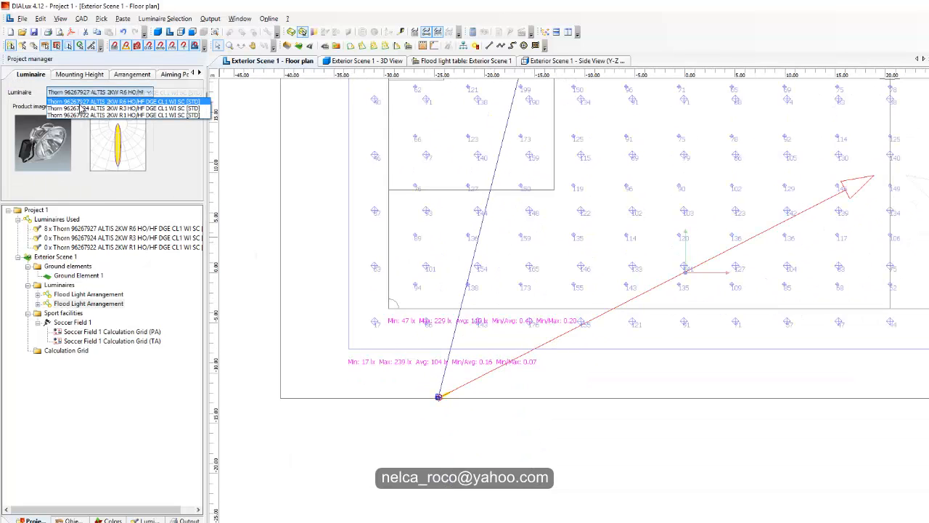
pyautogui.click(124, 115)
pyautogui.moveTo(767, 203); pyautogui.dragTo(596, 305, button='middle')
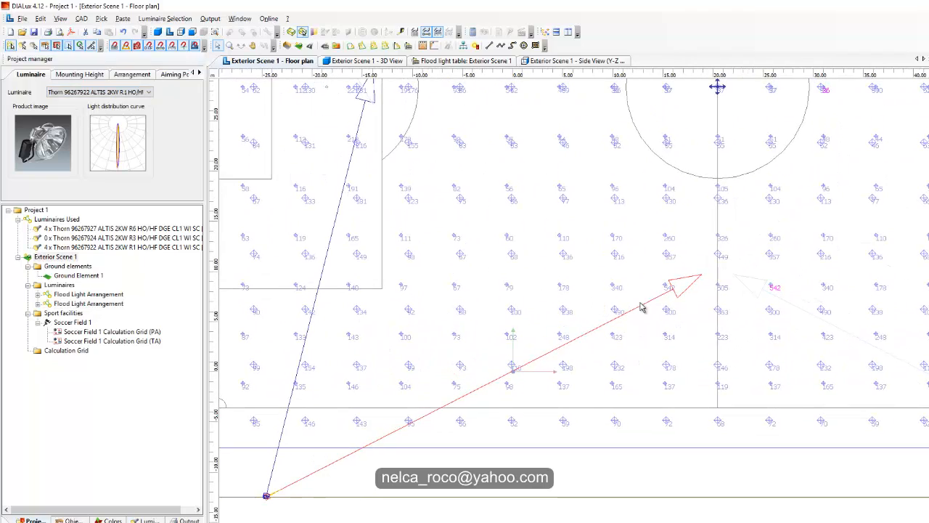
pyautogui.moveTo(686, 303); pyautogui.dragTo(809, 242, button='middle')
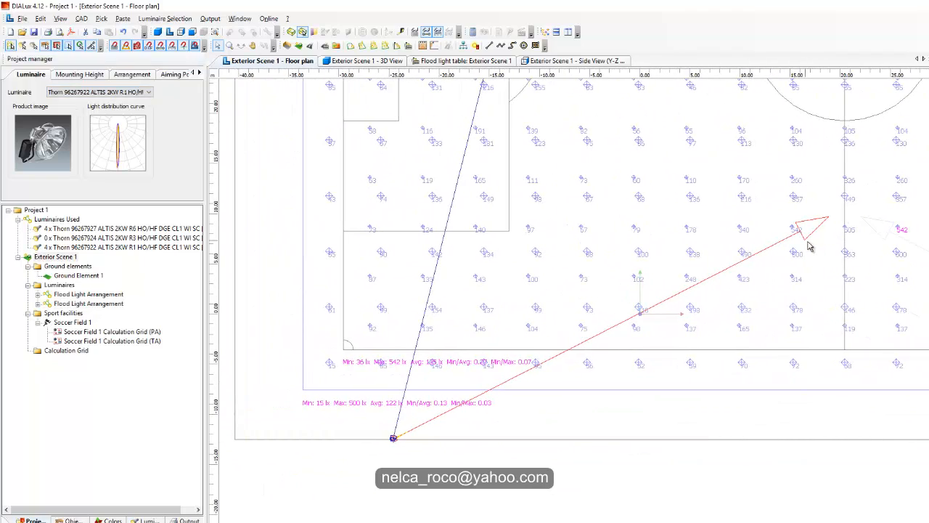
# Move the aiming point of the halfway-line floodlight arrangement to the centre circle's edge, at about x 20 m, y 19.4 m.
pyautogui.scroll(3, 460, 384)
pyautogui.scroll(-3, 630, 392)
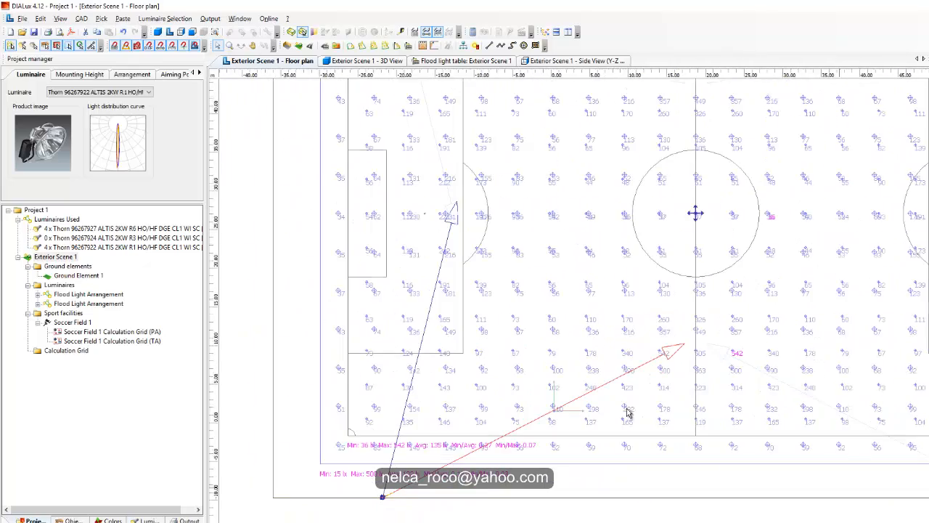
pyautogui.moveTo(686, 345); pyautogui.dragTo(695, 275)
pyautogui.moveTo(412, 472); pyautogui.dragTo(519, 349, button='middle')
pyautogui.scroll(1, 518, 348)
pyautogui.scroll(3, 519, 349)
pyautogui.scroll(-3, 500, 367)
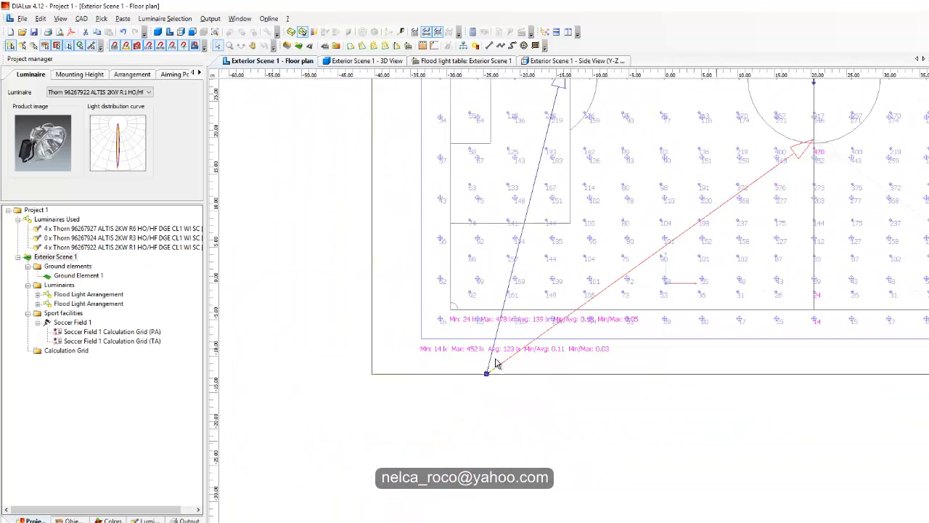
# Change the luminaire of the arrangement aimed at the halfway line to Thorn 96267924 ALTIS 2KW R3.
pyautogui.moveTo(635, 285); pyautogui.dragTo(564, 456, button='middle')
pyautogui.moveTo(604, 423); pyautogui.dragTo(549, 345, button='middle')
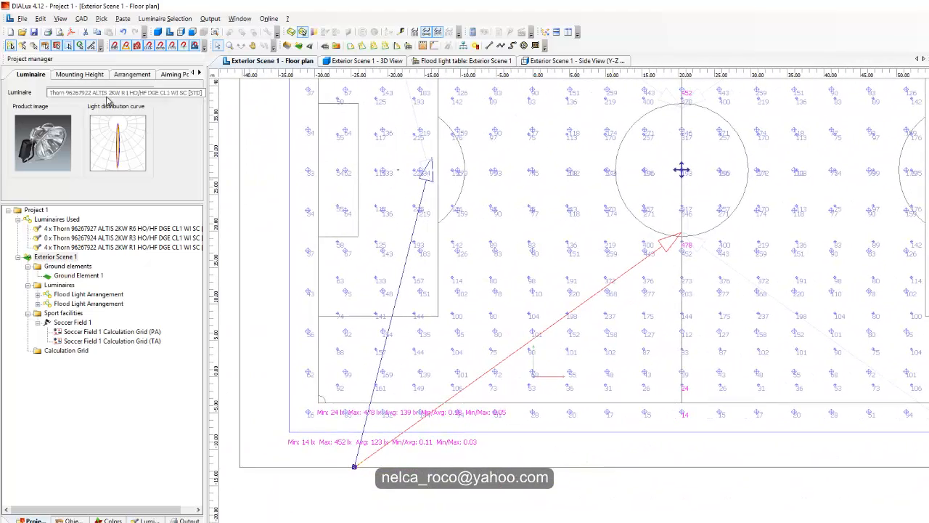
pyautogui.click(109, 92)
pyautogui.click(109, 108)
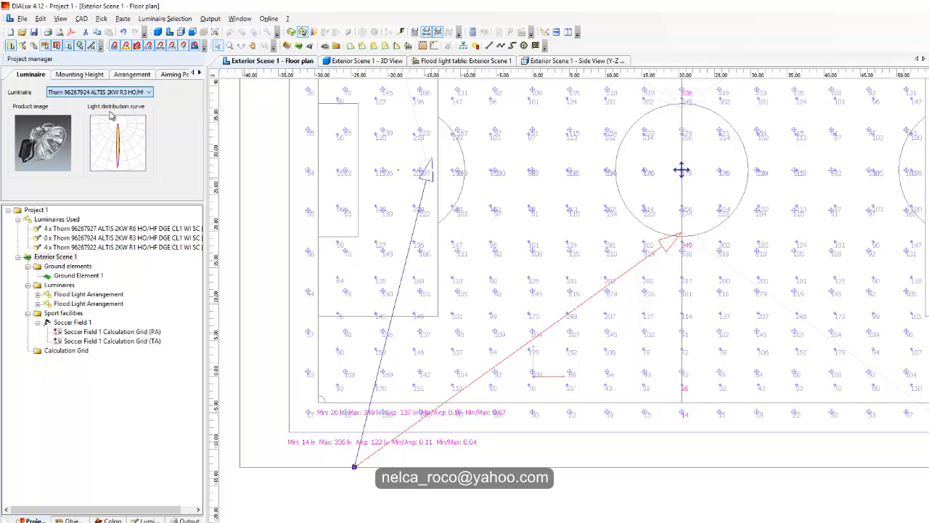
# Move the halfway-line arrangement's aiming point down the pitch to about x 22.4 m, y 12.9 m.
pyautogui.scroll(1, 588, 259)
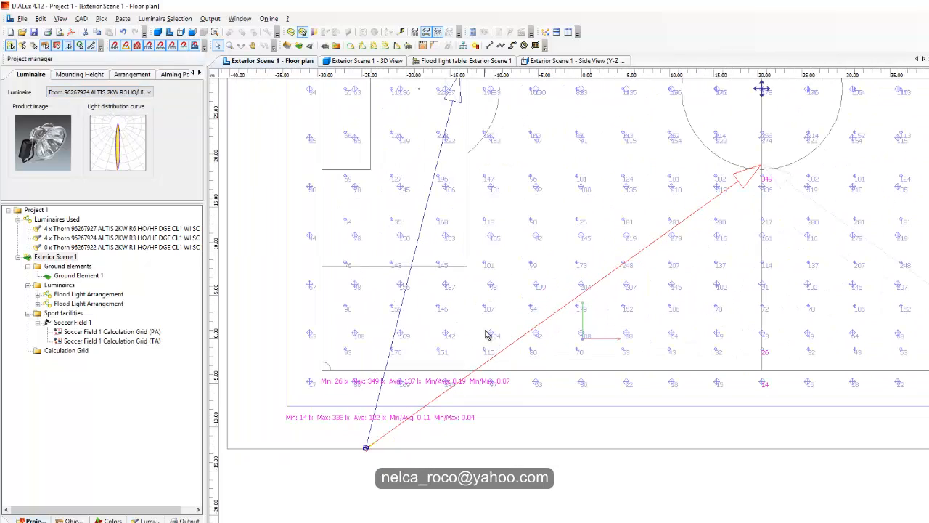
pyautogui.moveTo(488, 335); pyautogui.dragTo(528, 386, button='middle')
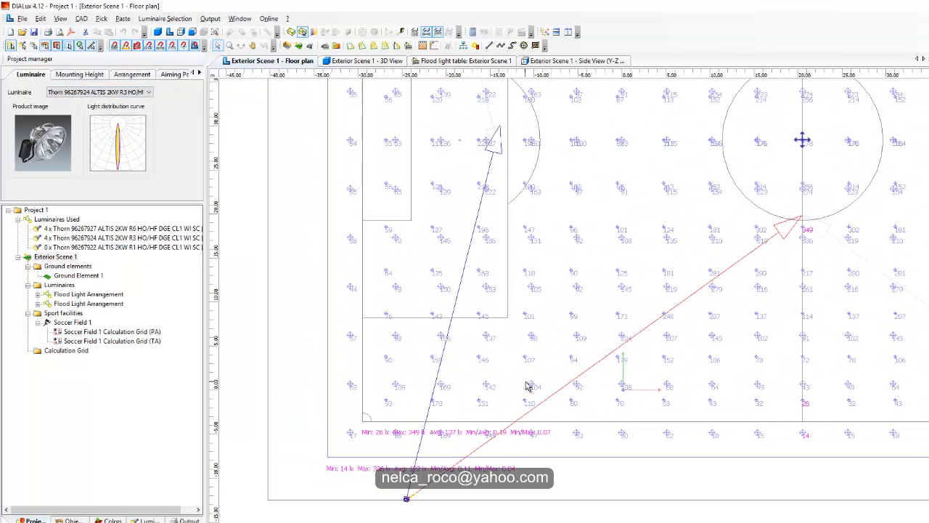
pyautogui.moveTo(810, 227); pyautogui.dragTo(823, 291)
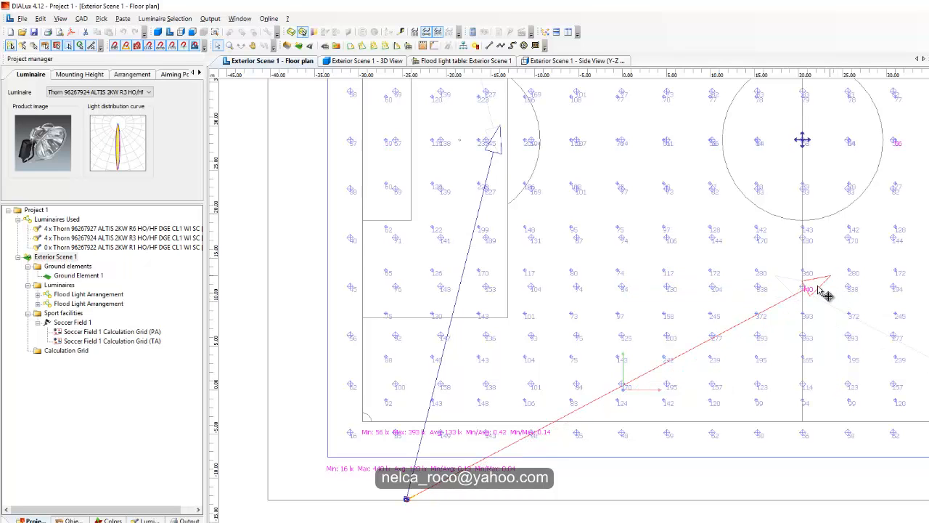
pyautogui.scroll(-1, 540, 394)
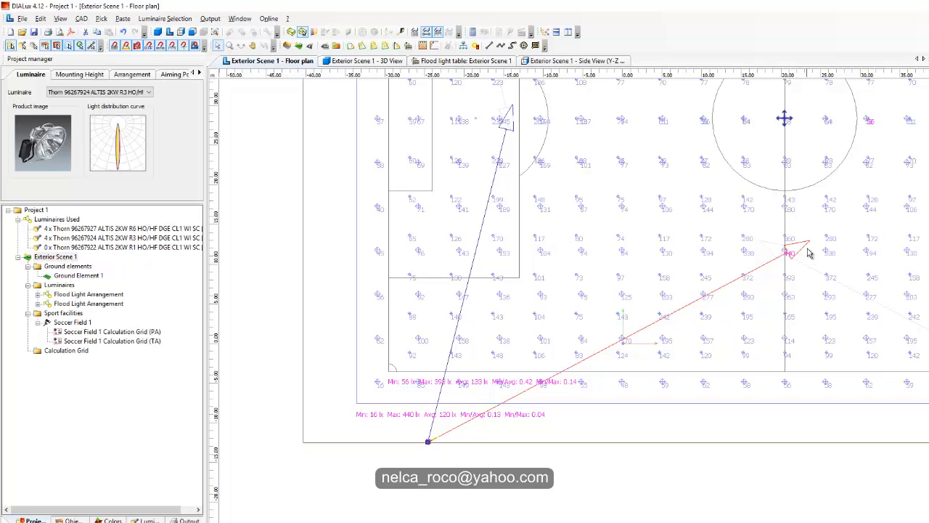
pyautogui.moveTo(816, 251); pyautogui.dragTo(809, 252)
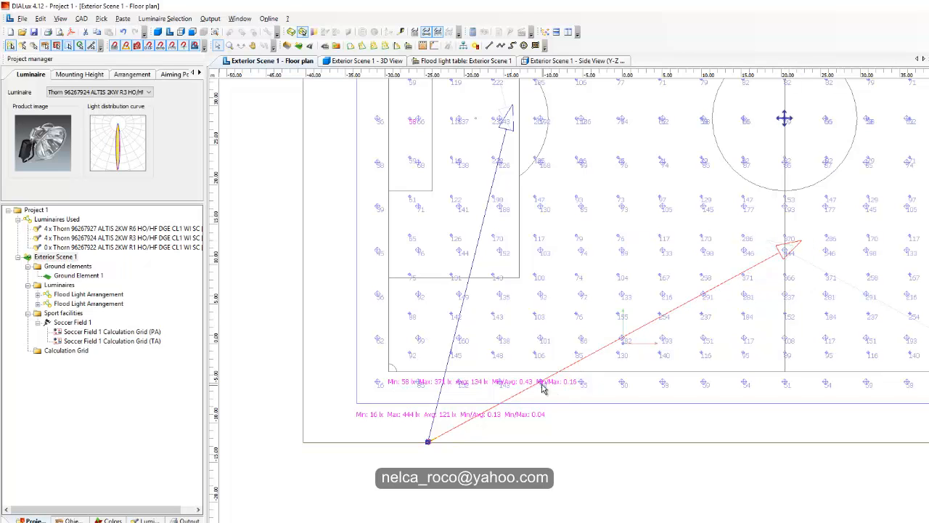
# Move the aiming point of the arrangement directed into the penalty area to about x -16.6 m, y 30.0 m.
pyautogui.moveTo(528, 320); pyautogui.dragTo(559, 336, button='middle')
pyautogui.click(534, 193)
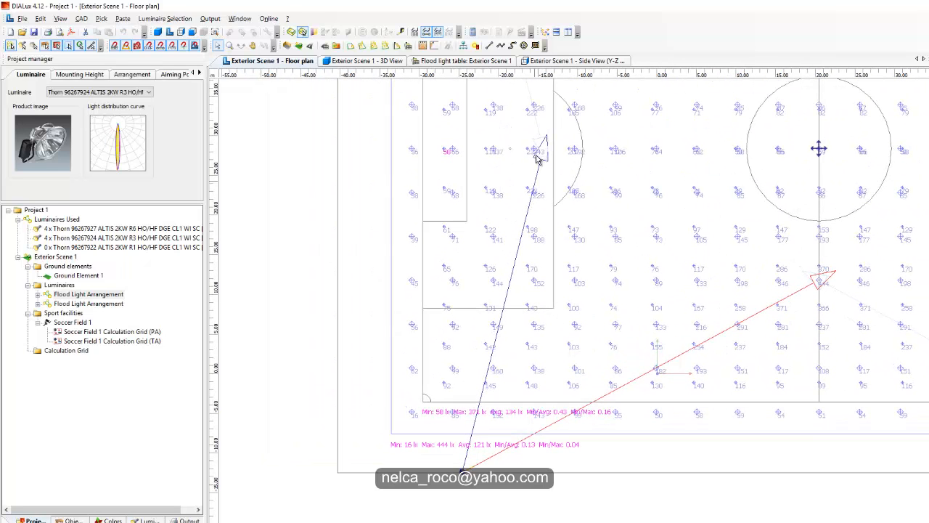
pyautogui.moveTo(535, 145)
pyautogui.mouseDown()
pyautogui.moveTo(552, 141)
pyautogui.moveTo(521, 135)
pyautogui.moveTo(529, 134)
pyautogui.mouseUp()
# Move the halfway-line arrangement's aiming point to about x 21.1 m, y 14.9 m and check the recalculated uniformity.
pyautogui.moveTo(677, 233); pyautogui.dragTo(561, 301, button='middle')
pyautogui.moveTo(791, 315); pyautogui.dragTo(850, 300, button='middle')
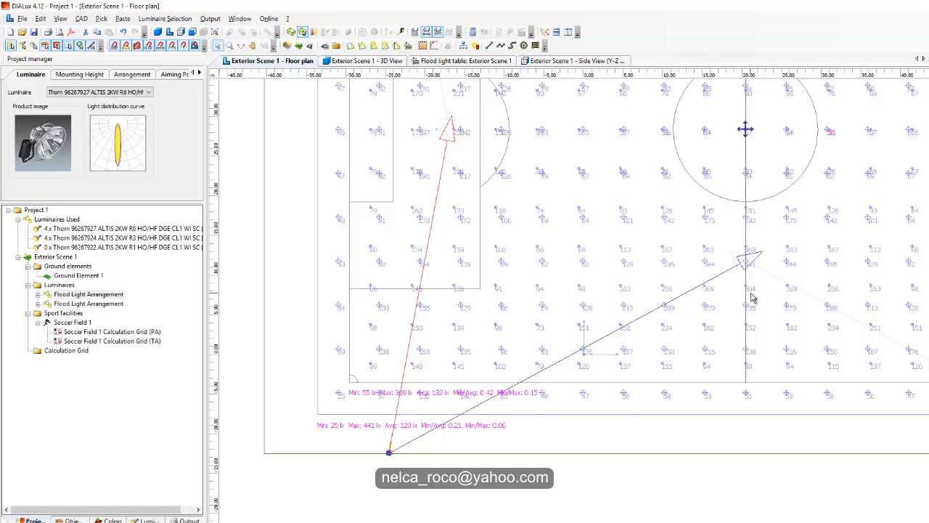
pyautogui.click(763, 258)
pyautogui.moveTo(760, 259); pyautogui.dragTo(757, 249)
pyautogui.scroll(3, 682, 278)
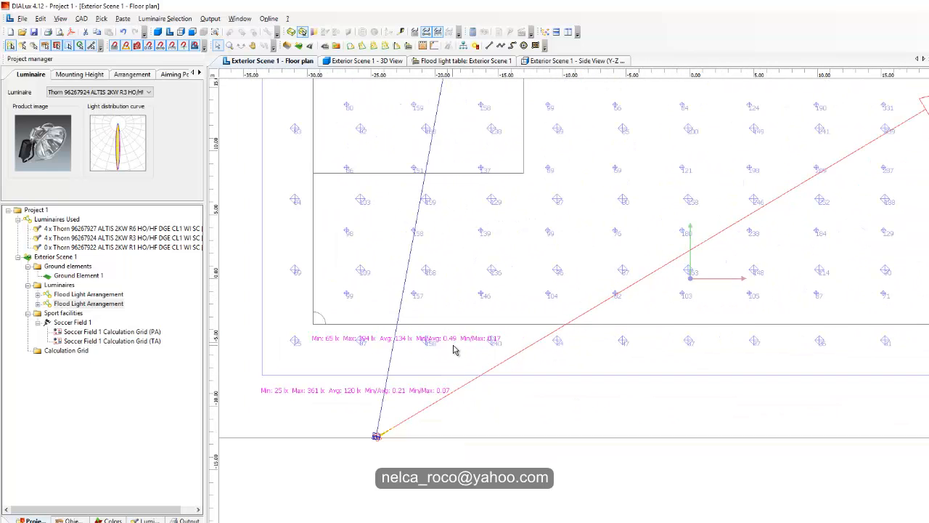
# Try moving the halfway-line arrangement's aiming point to about x 20.4 m, y 15.6 m.
pyautogui.scroll(-1, 490, 335)
pyautogui.moveTo(474, 332); pyautogui.dragTo(471, 406, button='middle')
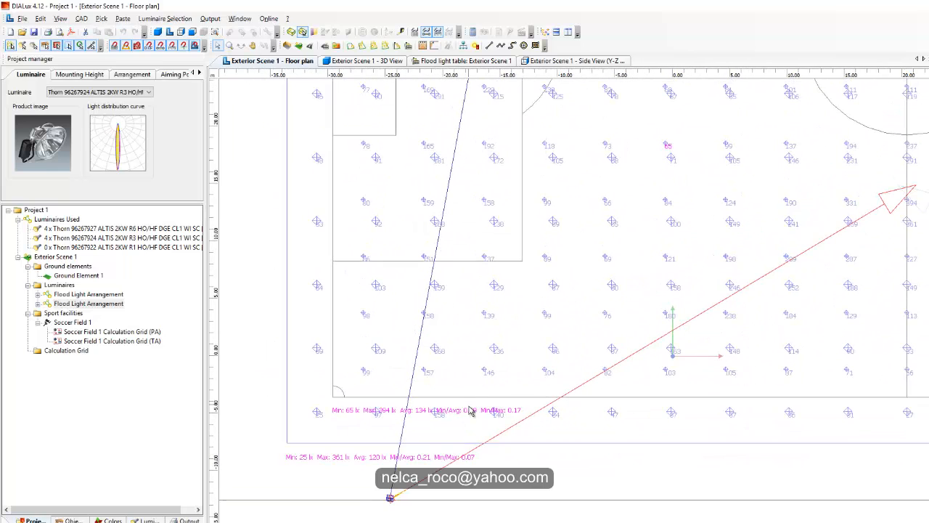
pyautogui.scroll(-1, 864, 279)
pyautogui.moveTo(870, 273); pyautogui.dragTo(801, 307, button='middle')
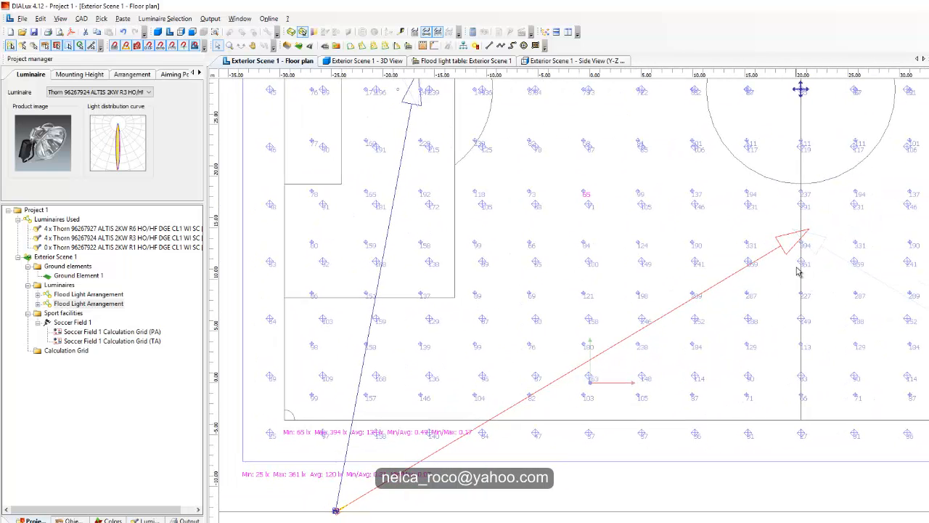
pyautogui.moveTo(813, 238); pyautogui.dragTo(806, 229)
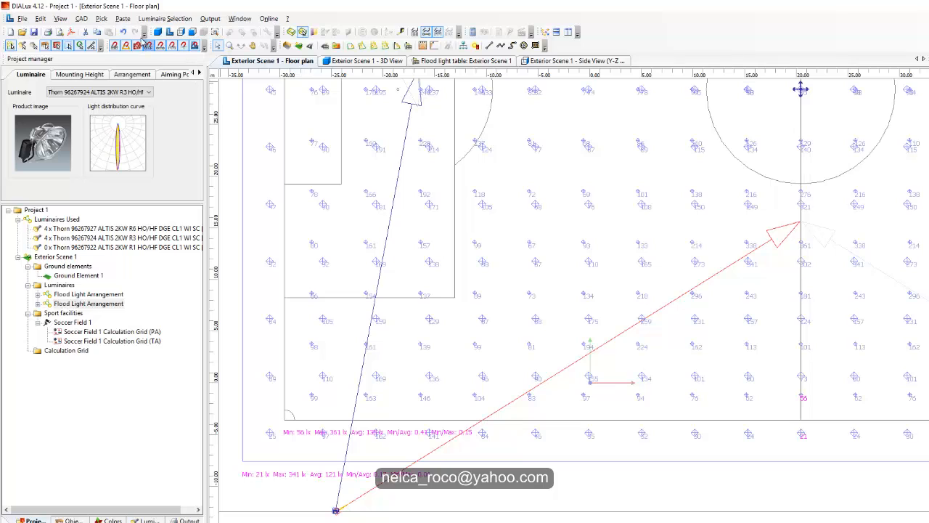
# Move the aiming point of the penalty-area arrangement to about x -16.0 m, y 30.1 m.
pyautogui.click(392, 248)
pyautogui.moveTo(403, 296); pyautogui.dragTo(631, 232, button='middle')
pyautogui.click(617, 159)
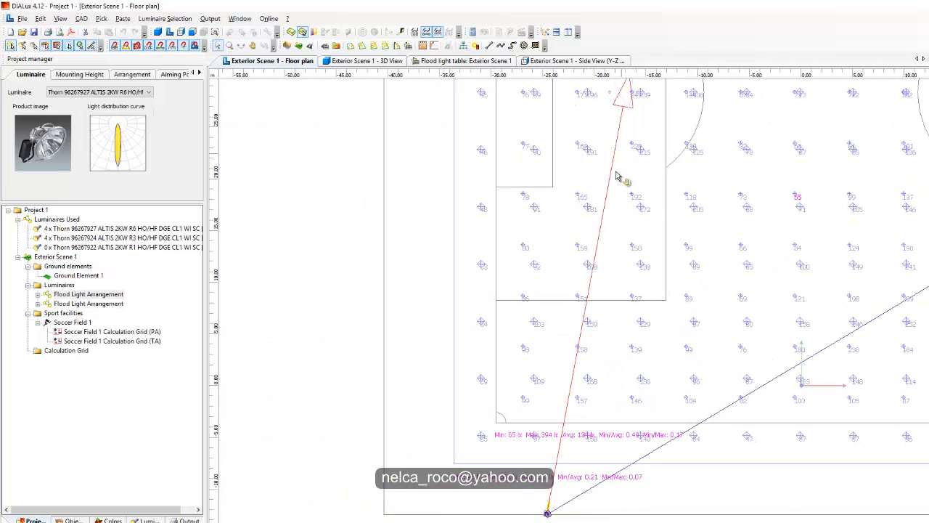
pyautogui.moveTo(627, 86); pyautogui.dragTo(596, 135, button='middle')
pyautogui.moveTo(596, 131); pyautogui.dragTo(605, 138)
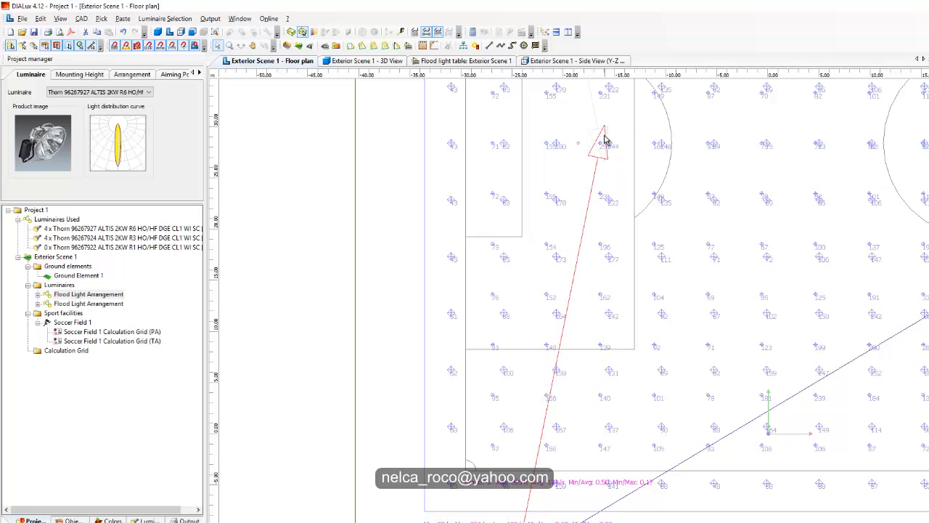
# Compare the soccer field's average illuminance and Min/Avg uniformity with the Class III requirements in the sports lighting table.
pyautogui.moveTo(671, 311); pyautogui.dragTo(646, 186, button='middle')
pyautogui.scroll(-1, 646, 186)
pyautogui.scroll(4, 612, 316)
pyautogui.moveTo(612, 316); pyautogui.dragTo(725, 232, button='middle')
pyautogui.scroll(2, 614, 317)
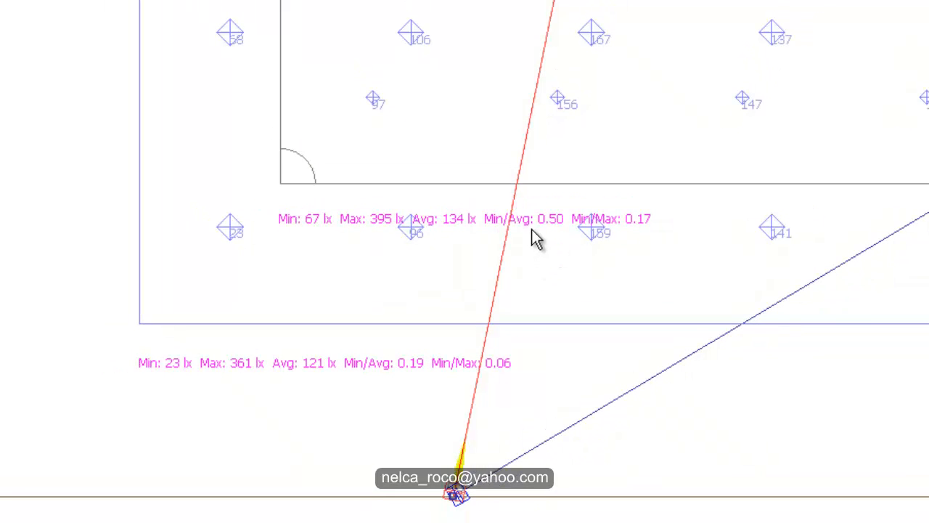
pyautogui.scroll(2, 475, 240)
pyautogui.scroll(2, 357, 177)
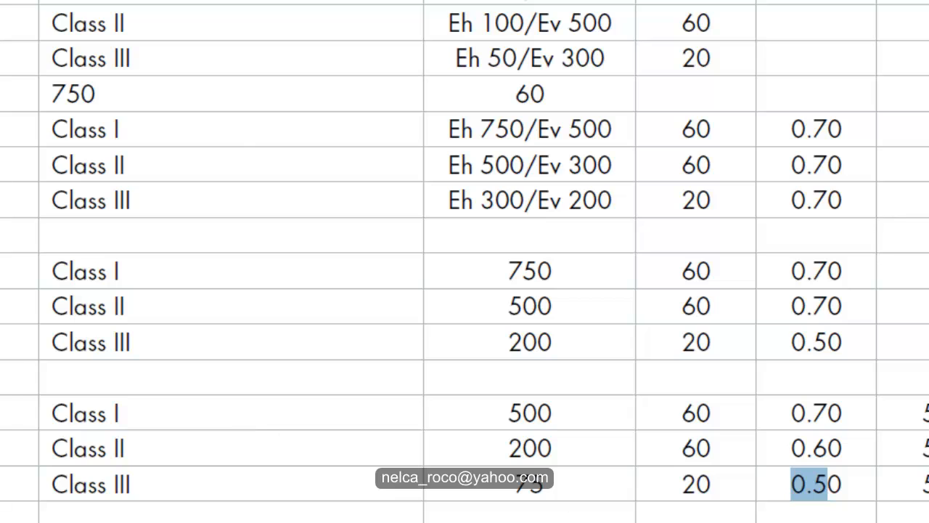
pyautogui.moveTo(494, 484); pyautogui.dragTo(530, 490)
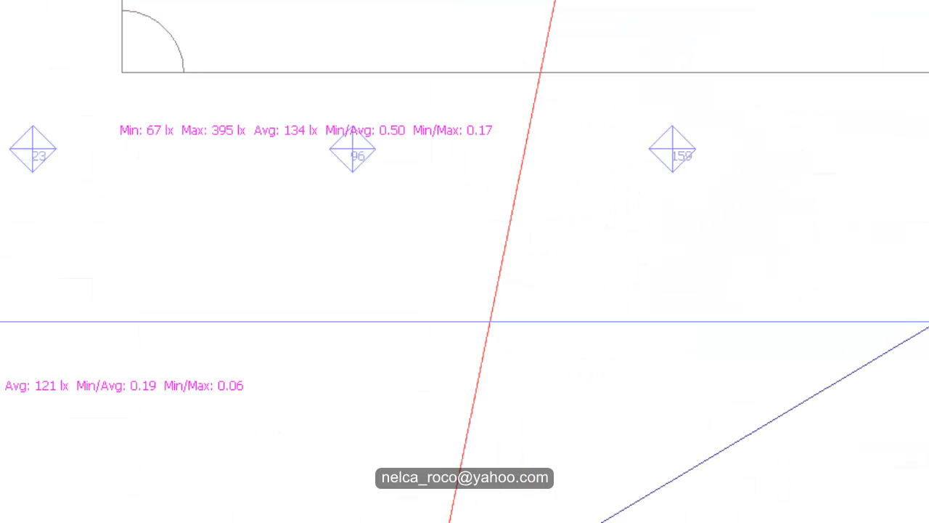
# Examine the illuminance points and summary results of both calculation grids around the field corner and across the pitch.
pyautogui.scroll(-2, 484, 321)
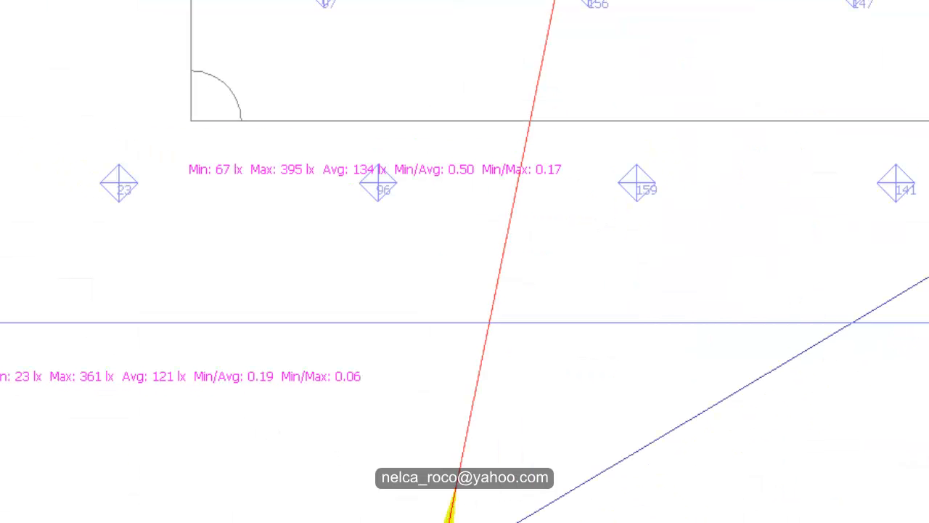
pyautogui.moveTo(448, 348); pyautogui.dragTo(375, 484, button='middle')
pyautogui.scroll(-2, 446, 479)
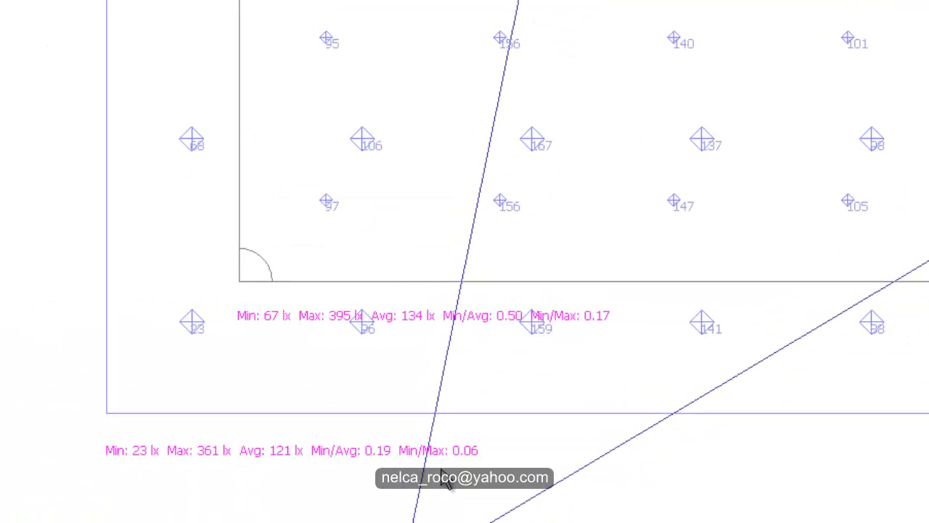
pyautogui.moveTo(445, 479); pyautogui.dragTo(251, 521, button='middle')
pyautogui.scroll(-2, 380, 438)
pyautogui.scroll(3, 288, 454)
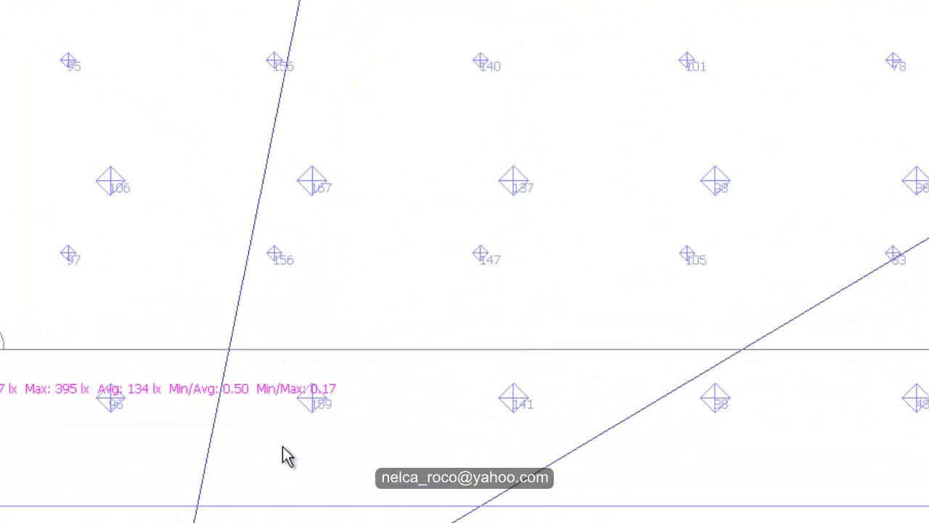
pyautogui.click(512, 203)
pyautogui.scroll(-2, 488, 341)
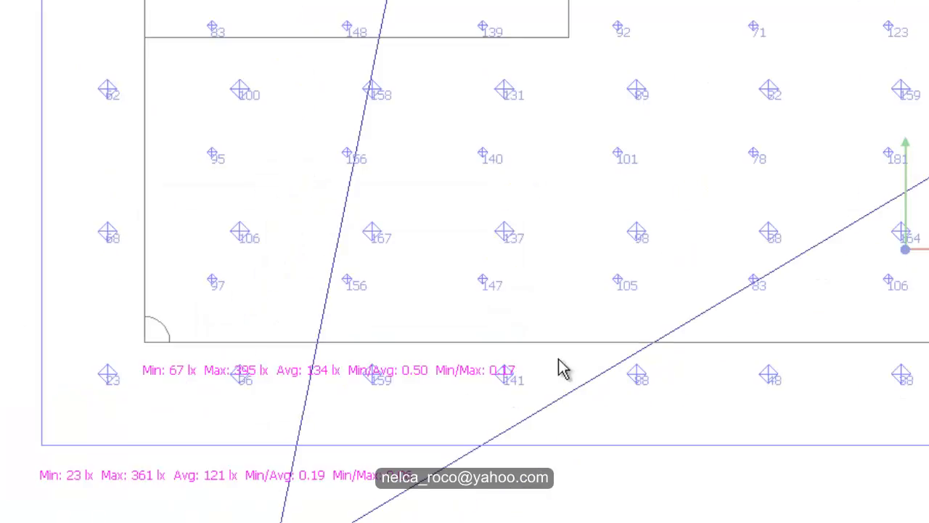
pyautogui.moveTo(560, 366); pyautogui.dragTo(319, 516, button='middle')
pyautogui.scroll(-2, 356, 514)
pyautogui.scroll(-3, 639, 480)
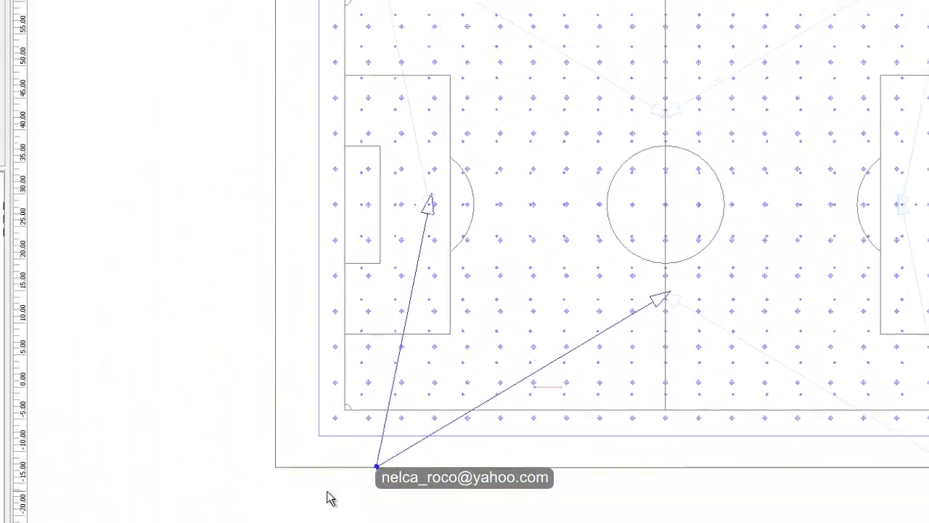
pyautogui.scroll(2, 485, 337)
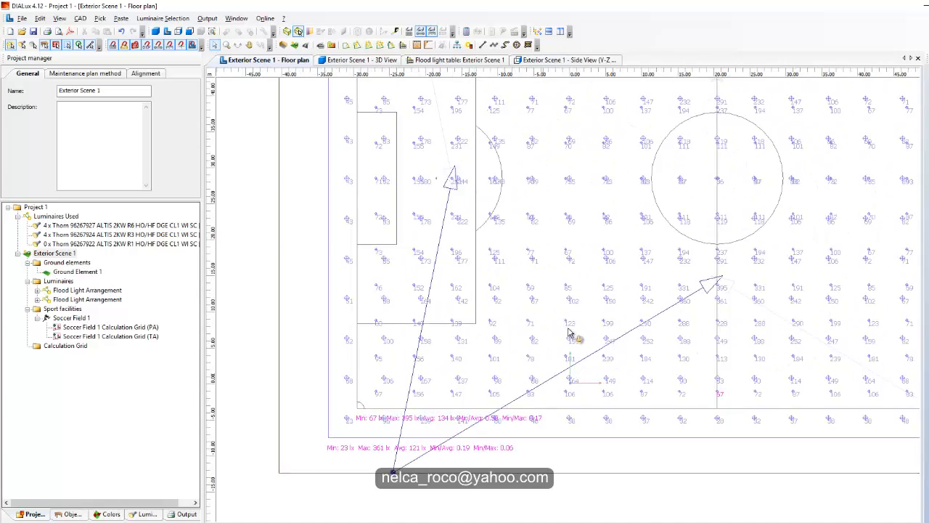
pyautogui.scroll(4, 569, 333)
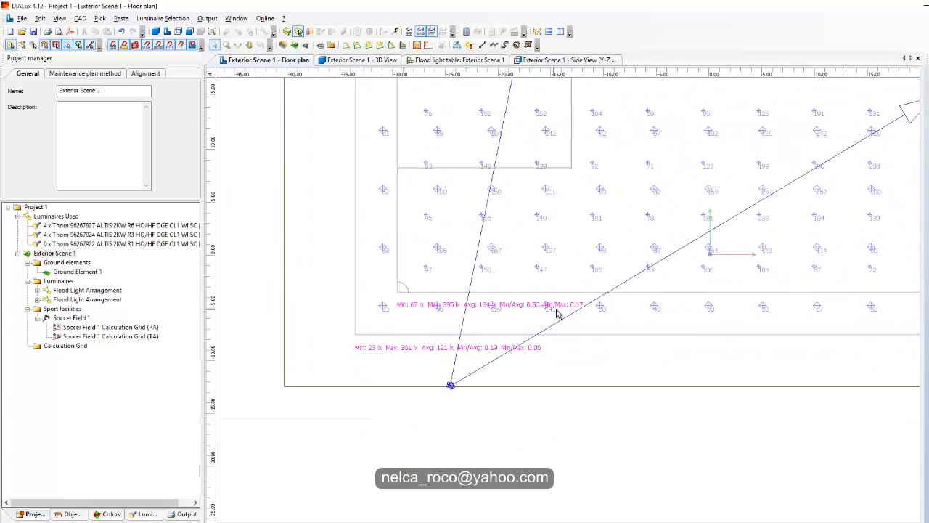
pyautogui.moveTo(572, 292); pyautogui.dragTo(580, 317, button='middle')
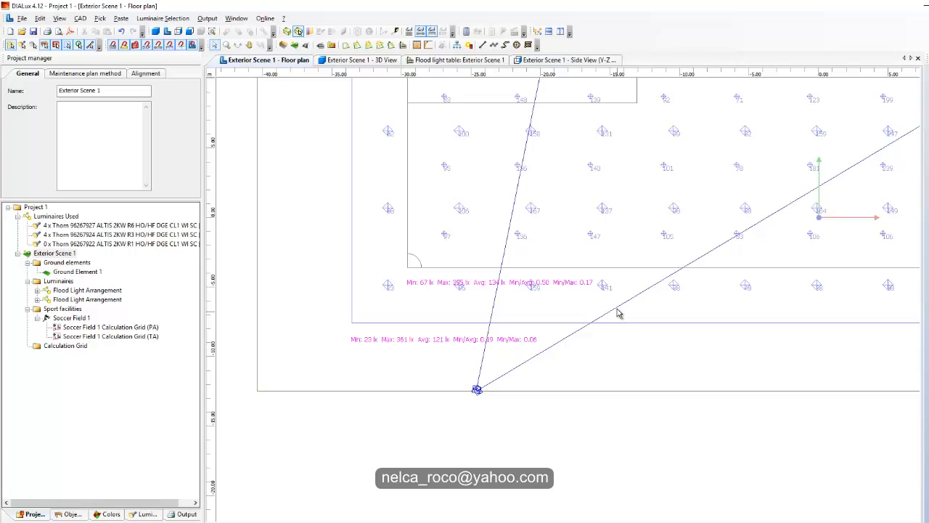
pyautogui.moveTo(614, 309); pyautogui.dragTo(568, 341, button='middle')
pyautogui.scroll(-1, 565, 302)
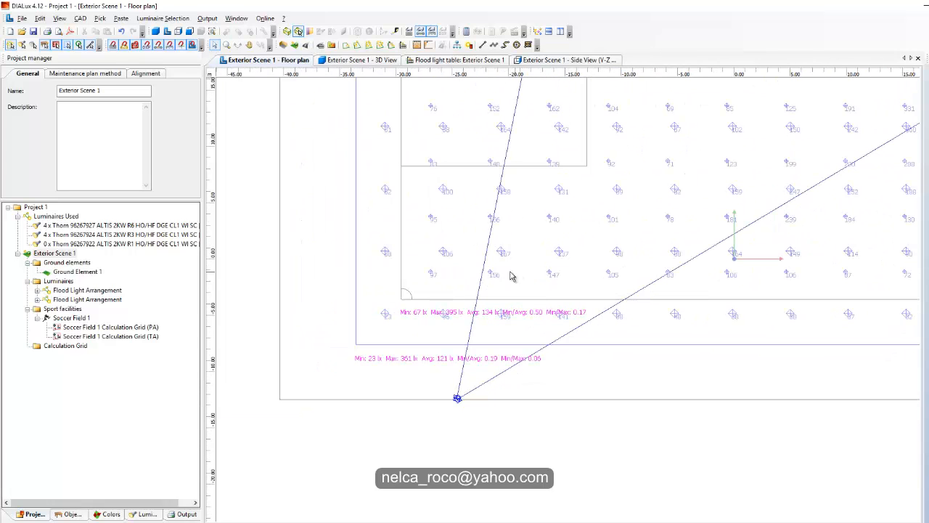
# Show the penalty-area arrangement's aiming point as beam angles and set its y angle to -70°.
pyautogui.click(485, 268)
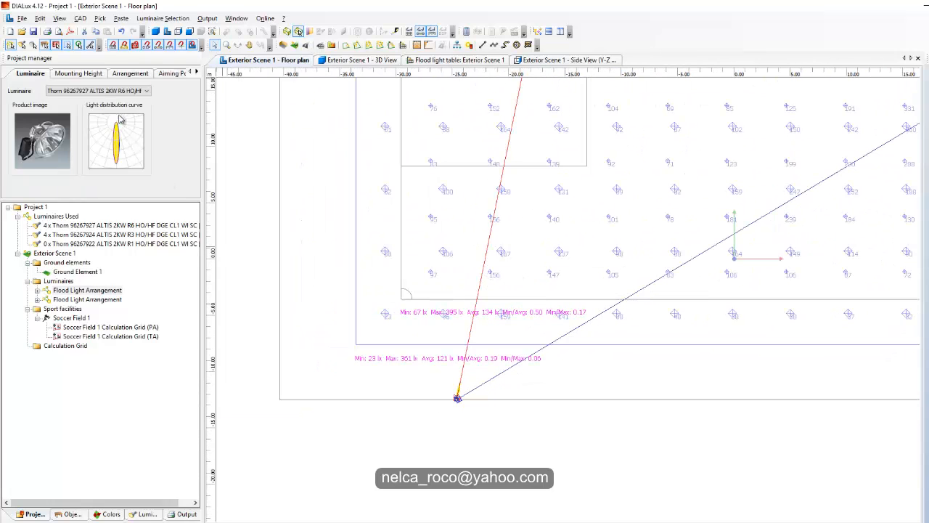
pyautogui.click(158, 76)
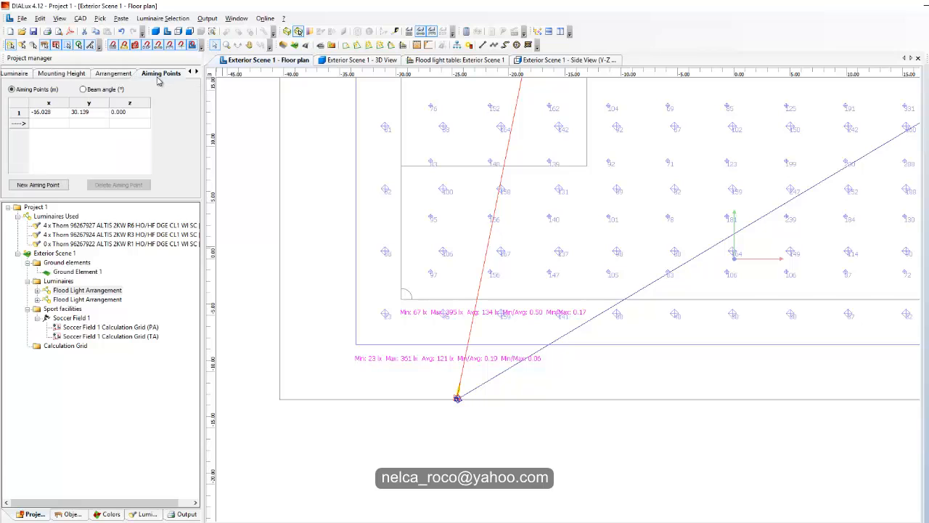
pyautogui.click(84, 89)
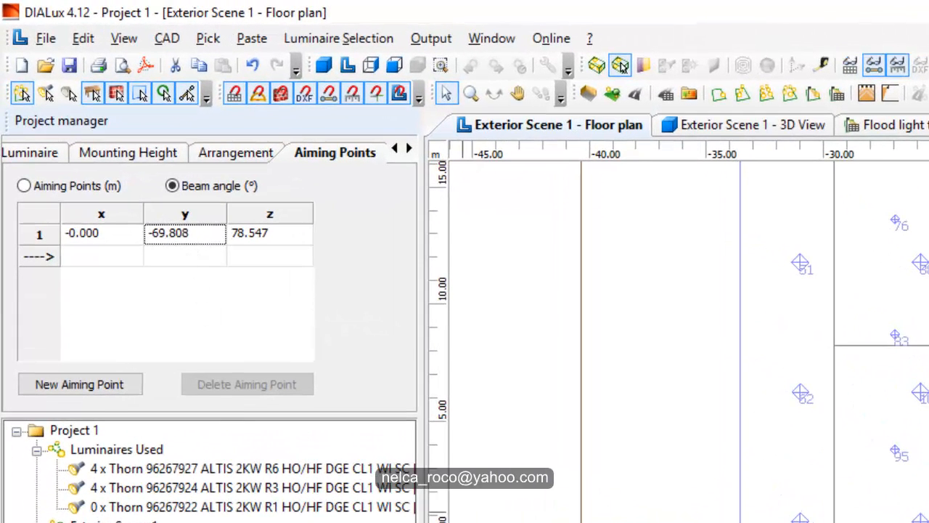
pyautogui.write('-70')
pyautogui.press('Return')
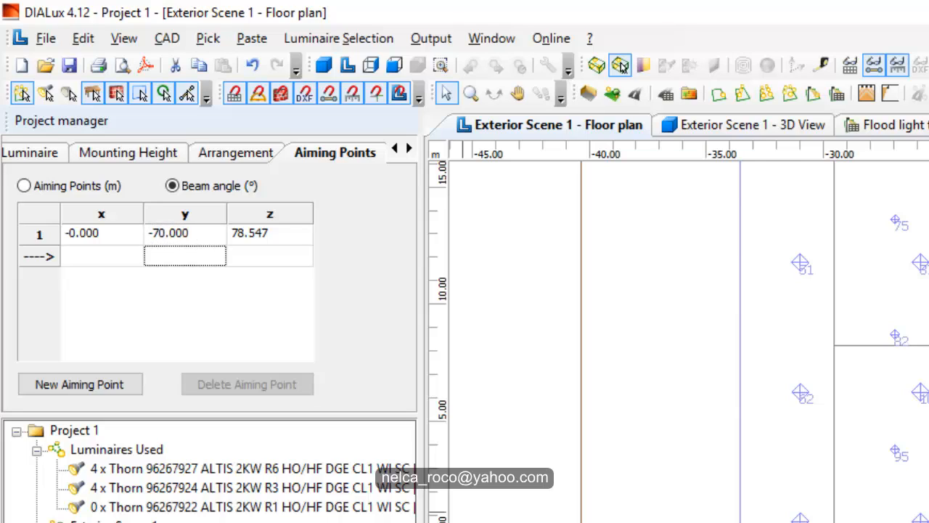
# Set the z beam angle of the penalty-area arrangement to 78.5°.
pyautogui.press('Tab')
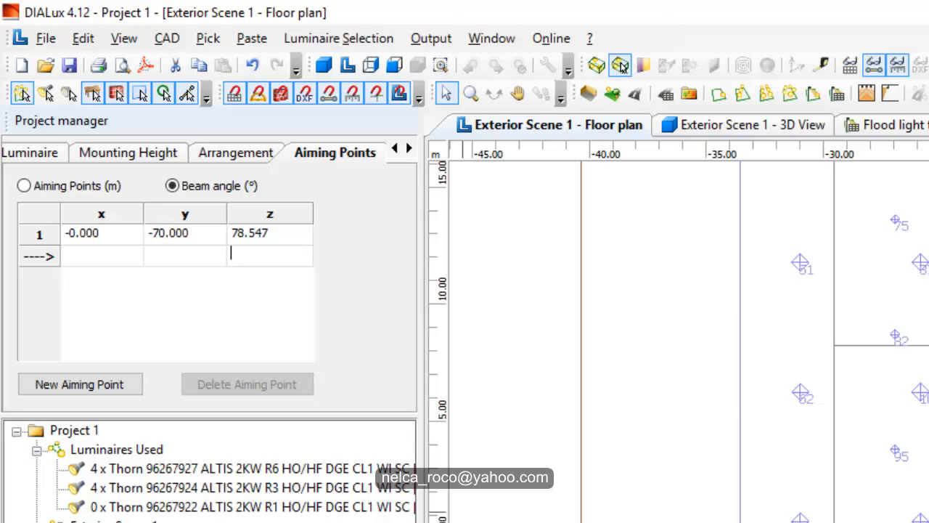
pyautogui.click(263, 242)
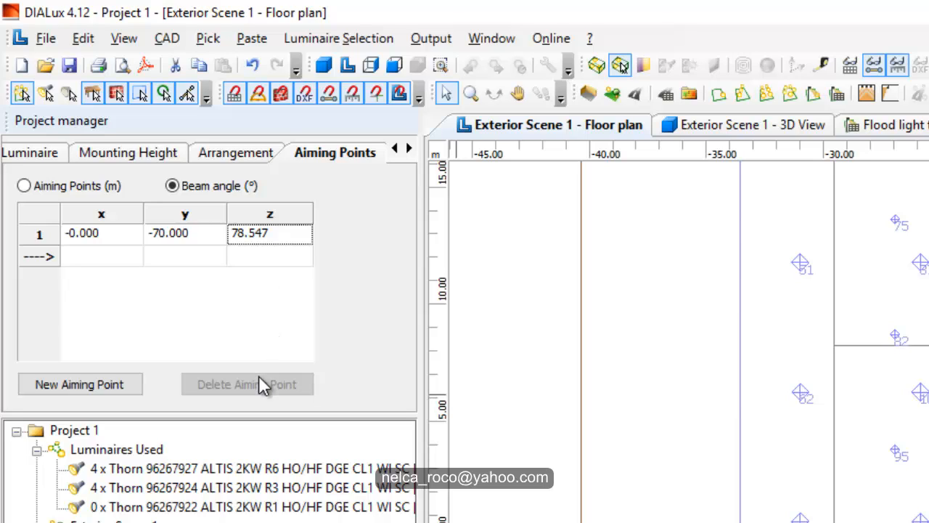
pyautogui.write('78.5')
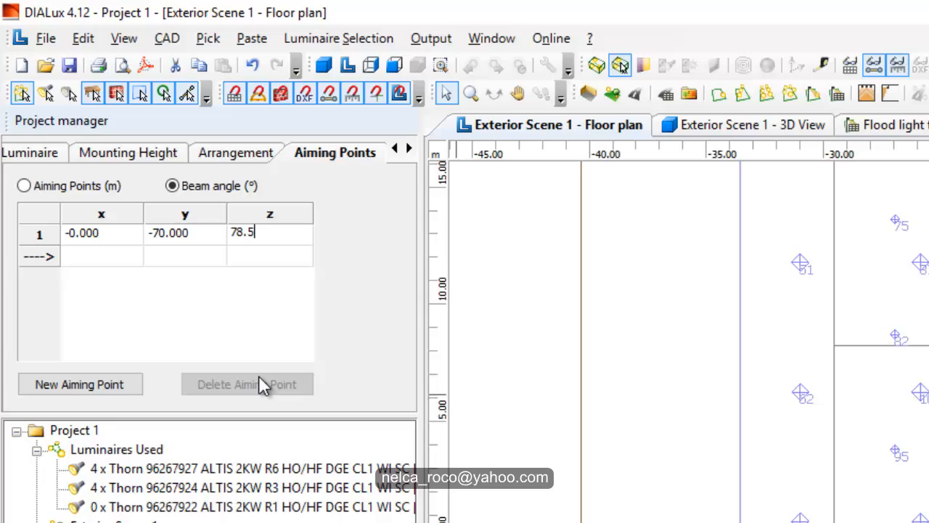
pyautogui.press('Return')
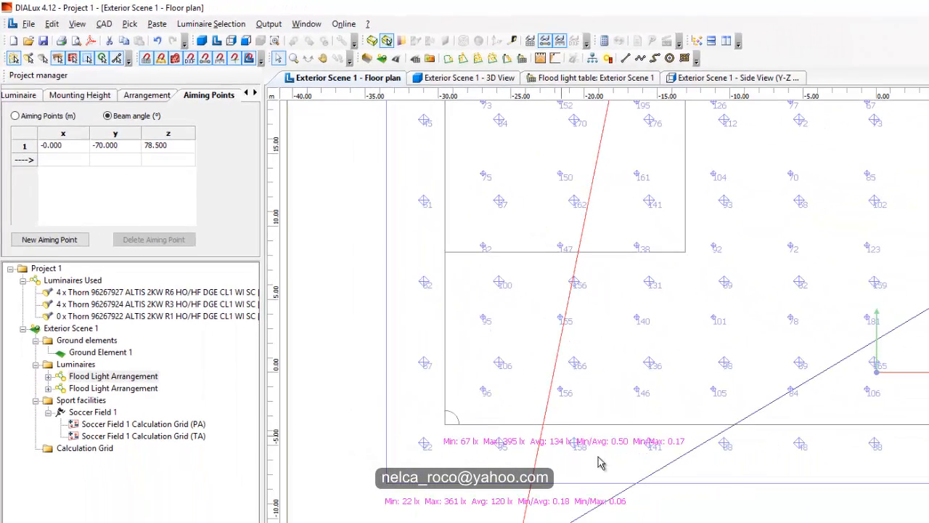
# Select the floodlight arrangement aimed towards midfield and show its aiming point as beam angles.
pyautogui.click(678, 459)
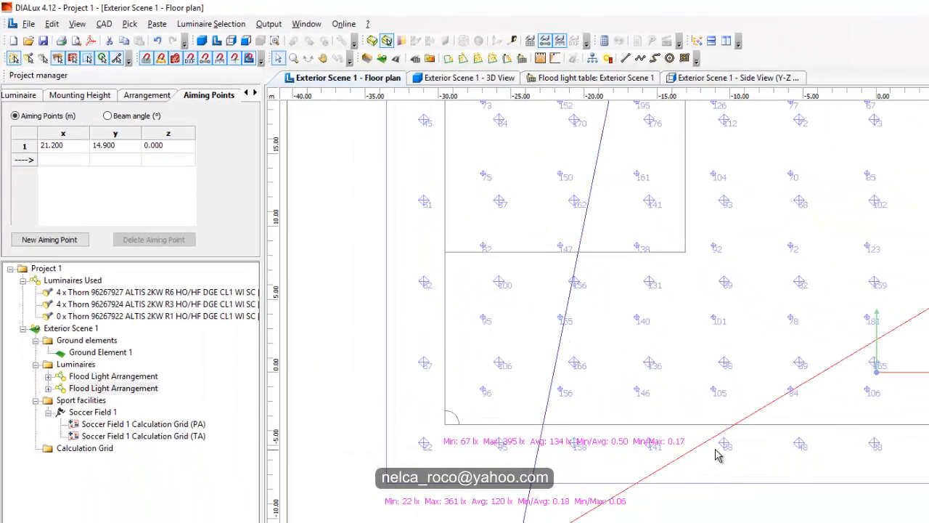
pyautogui.click(109, 117)
pyautogui.click(117, 147)
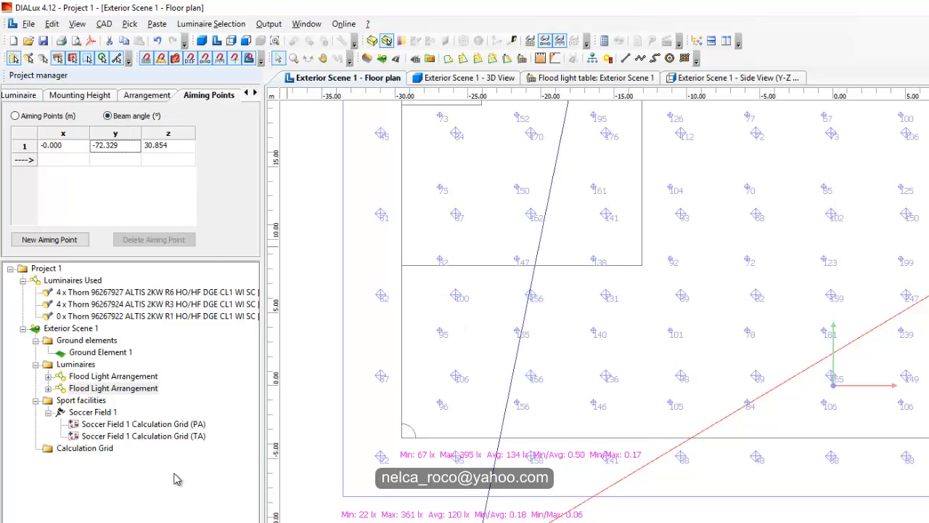
pyautogui.moveTo(928, 458); pyautogui.dragTo(900, 466, button='middle')
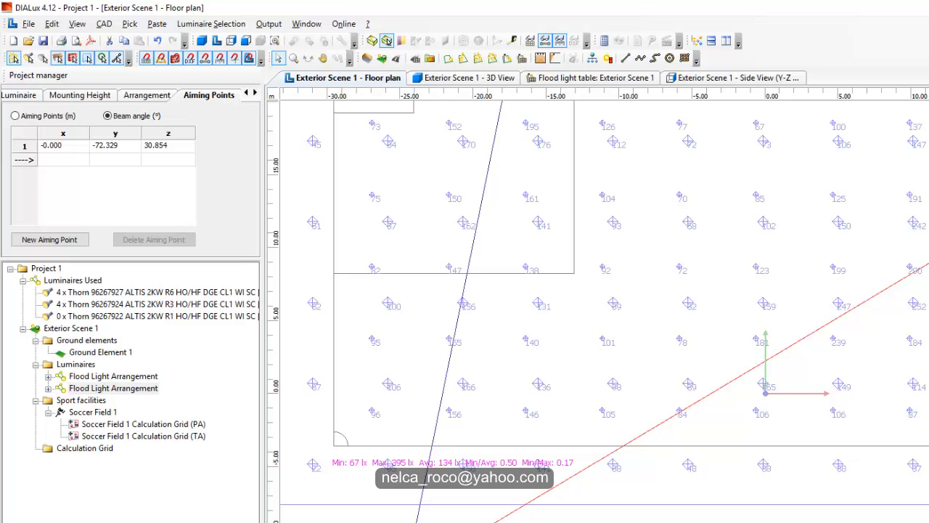
# Check the Class III values for outdoor football in the Handbook4-3 PDF and return to the lighting project.
pyautogui.hotkey('alt', 'Tab')
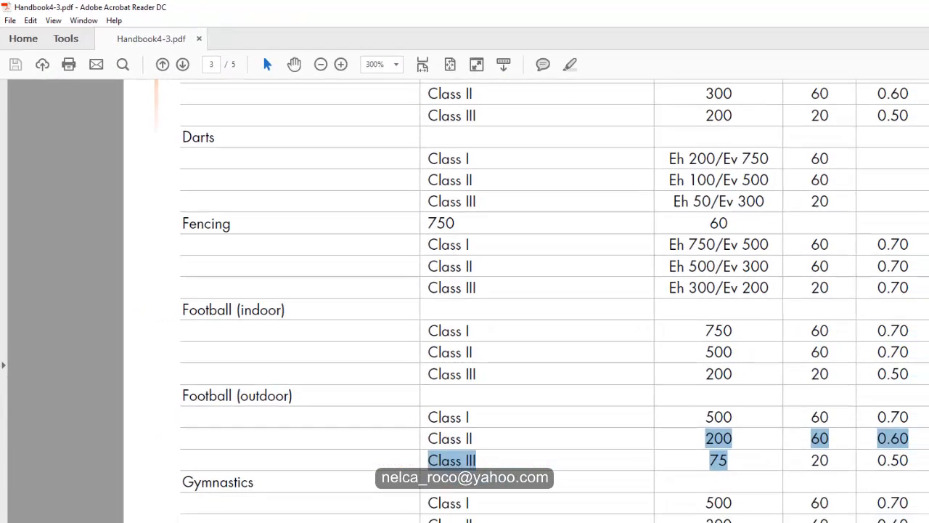
pyautogui.doubleClick(900, 431)
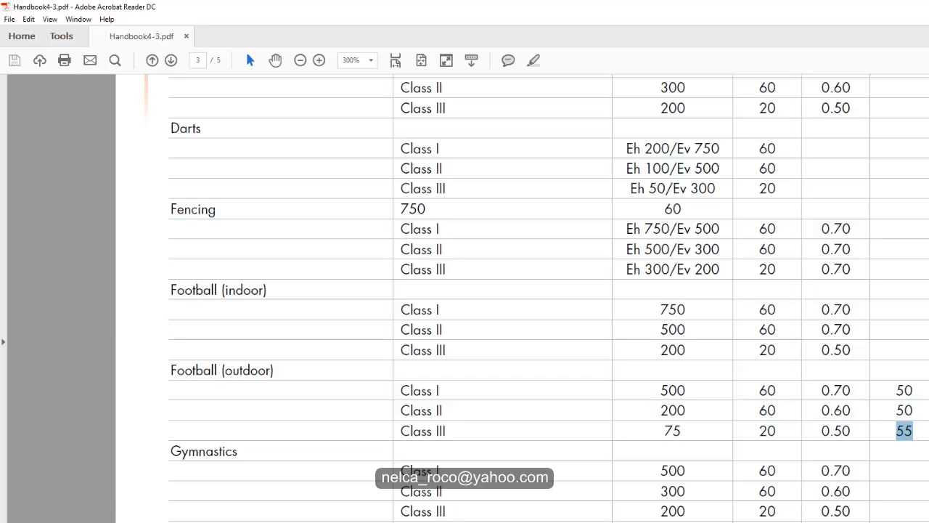
pyautogui.hotkey('alt', 'Tab')
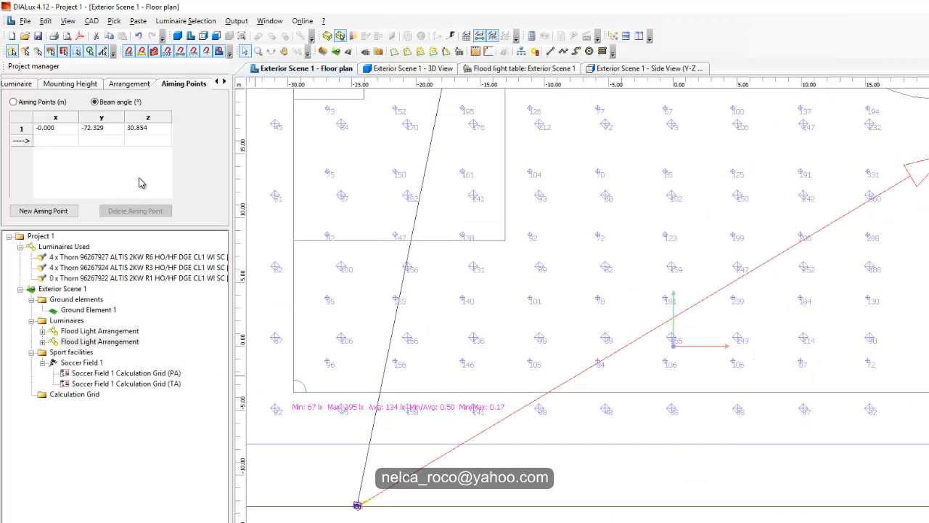
# Try a y beam angle of -72° for the midfield arrangement and settle on -72.5°.
pyautogui.click(95, 130)
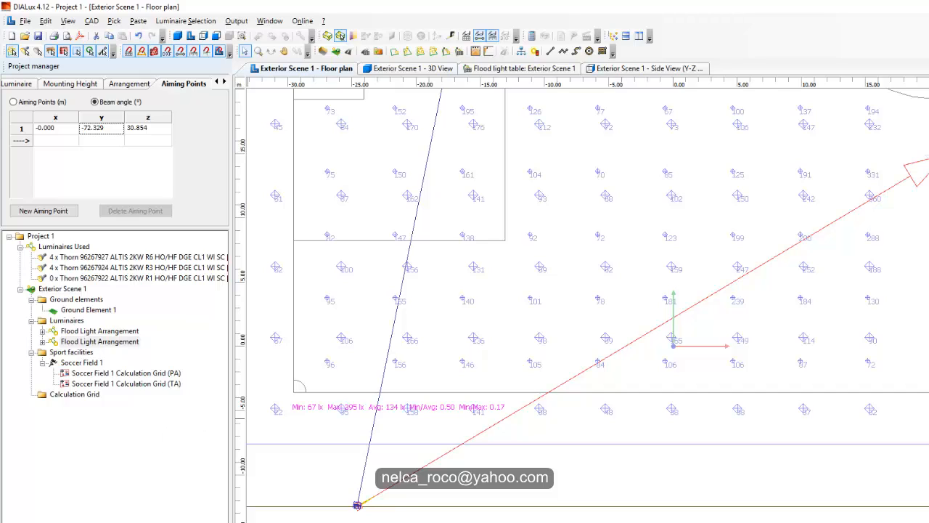
pyautogui.write('-72')
pyautogui.press('Return')
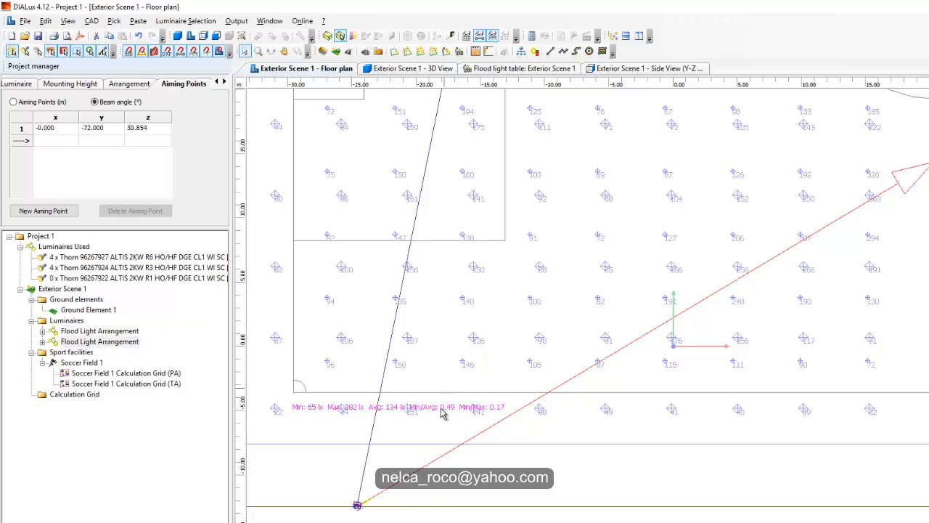
pyautogui.click(82, 130)
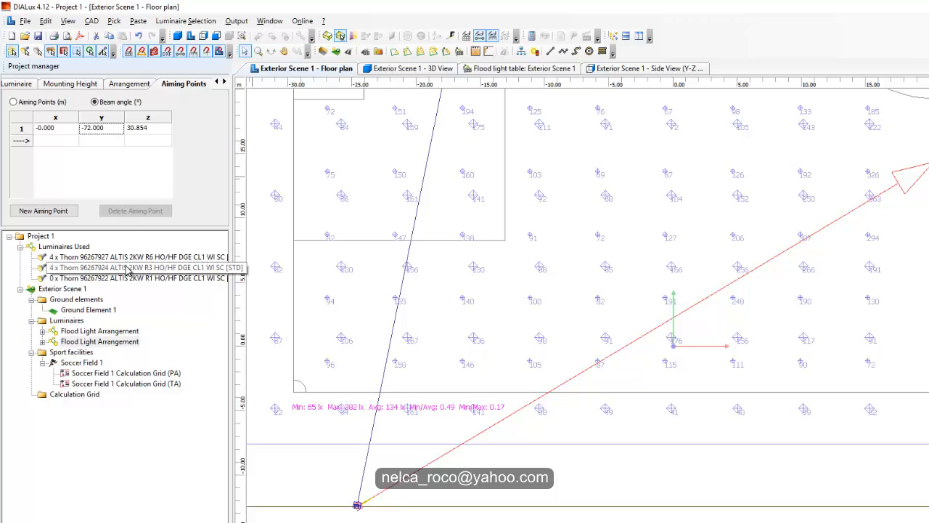
pyautogui.write('-72.5')
pyautogui.press('Return')
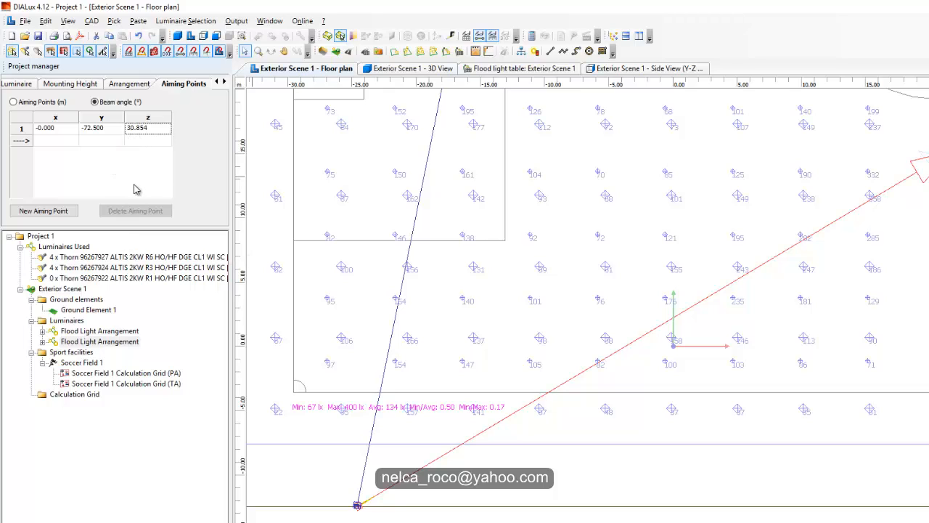
# Try a z beam angle of 31° for the midfield arrangement and settle on 30°.
pyautogui.write('31')
pyautogui.press('Return')
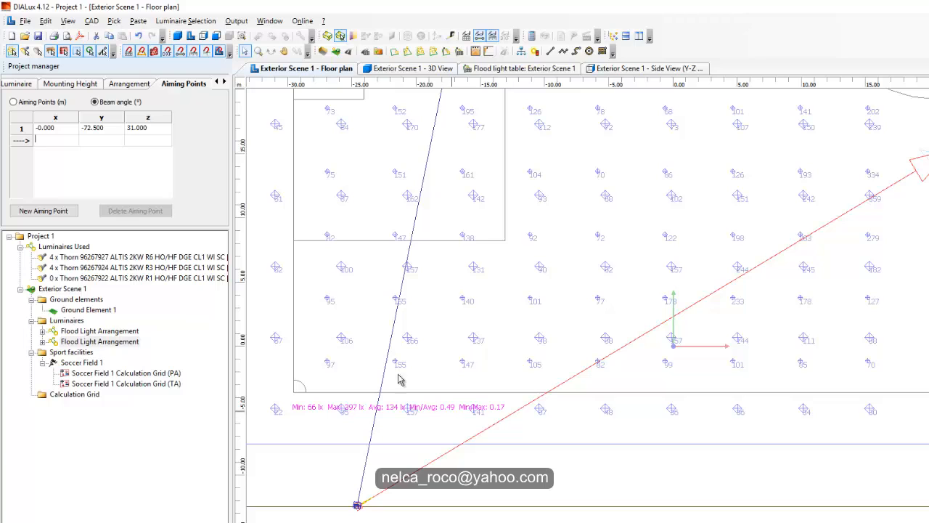
pyautogui.click(142, 129)
pyautogui.write('30')
pyautogui.press('Return')
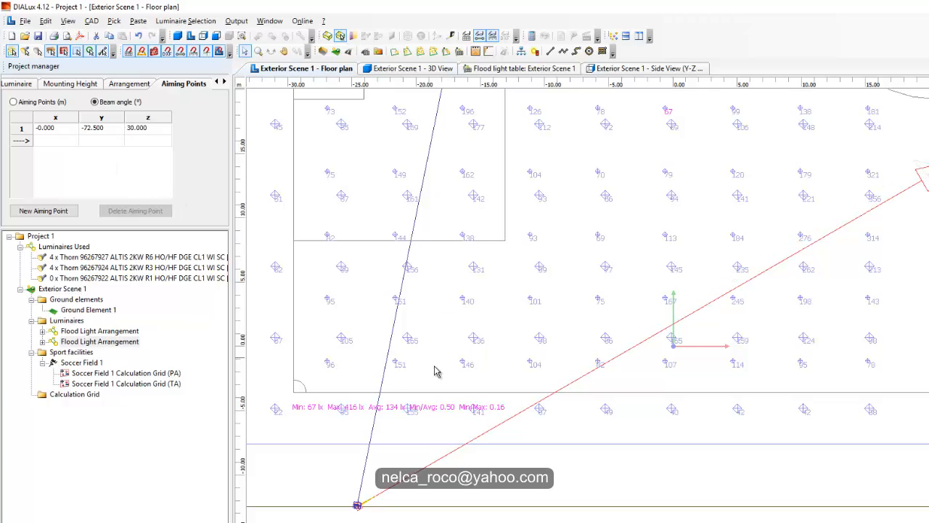
# Examine the minimum, average and uniformity results of both calculation grids near the field corner and across the pitch.
pyautogui.scroll(5, 508, 371)
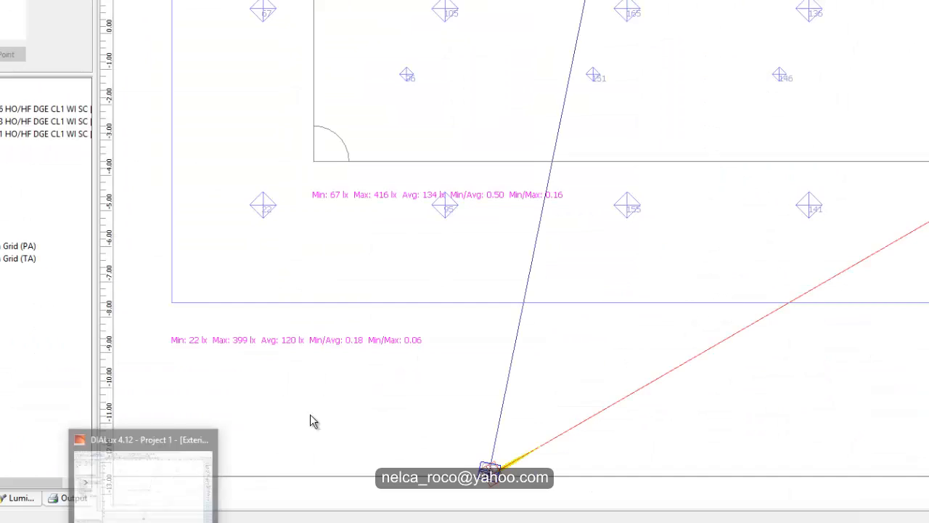
pyautogui.scroll(5, 535, 257)
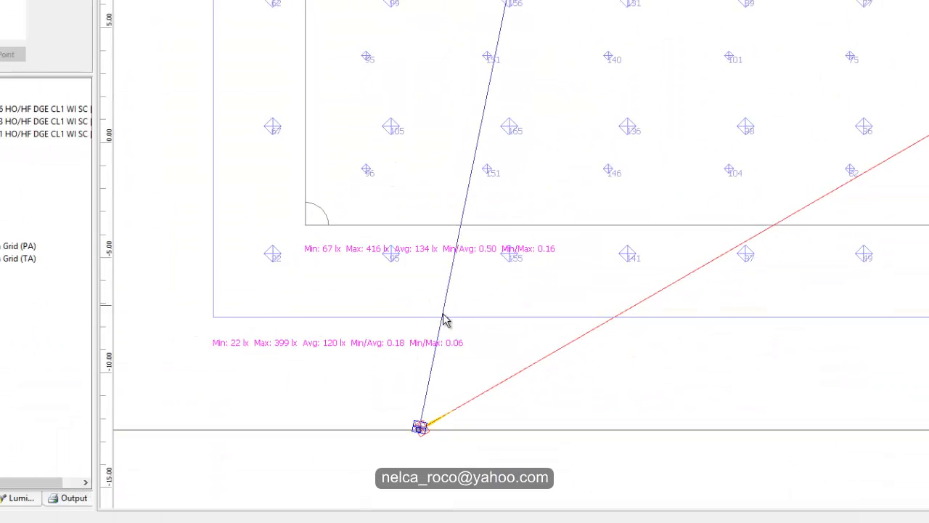
pyautogui.moveTo(630, 230); pyautogui.dragTo(564, 262, button='middle')
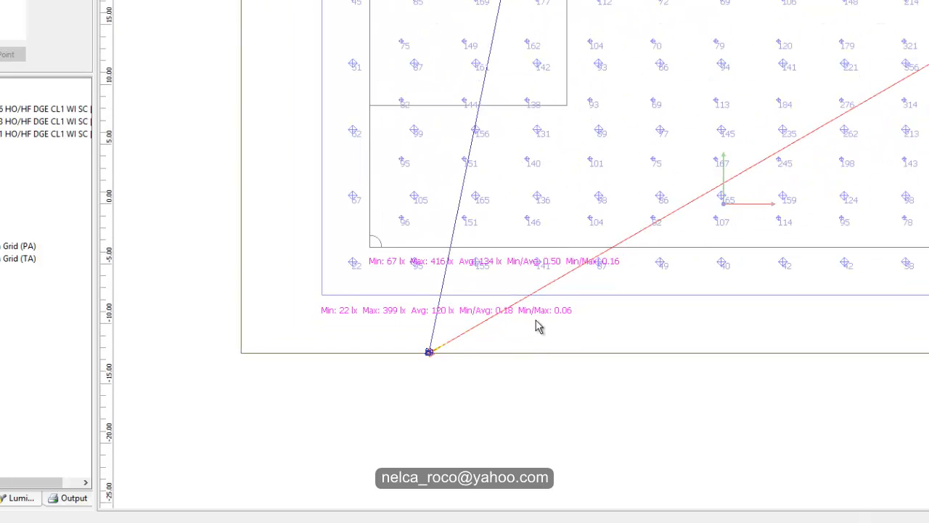
pyautogui.moveTo(537, 326); pyautogui.dragTo(376, 378, button='middle')
pyautogui.scroll(-3, 313, 421)
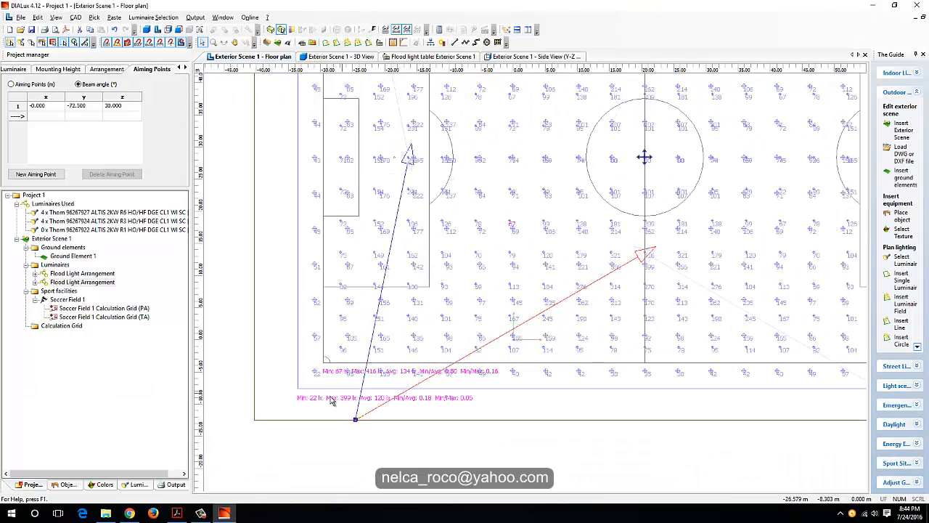
pyautogui.scroll(5, 418, 332)
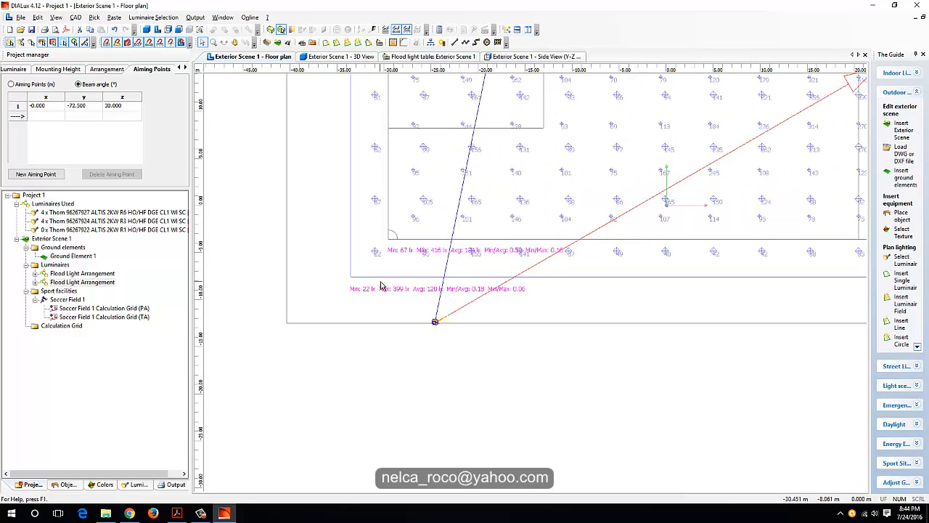
pyautogui.moveTo(394, 277); pyautogui.dragTo(406, 341, button='middle')
pyautogui.scroll(-4, 418, 352)
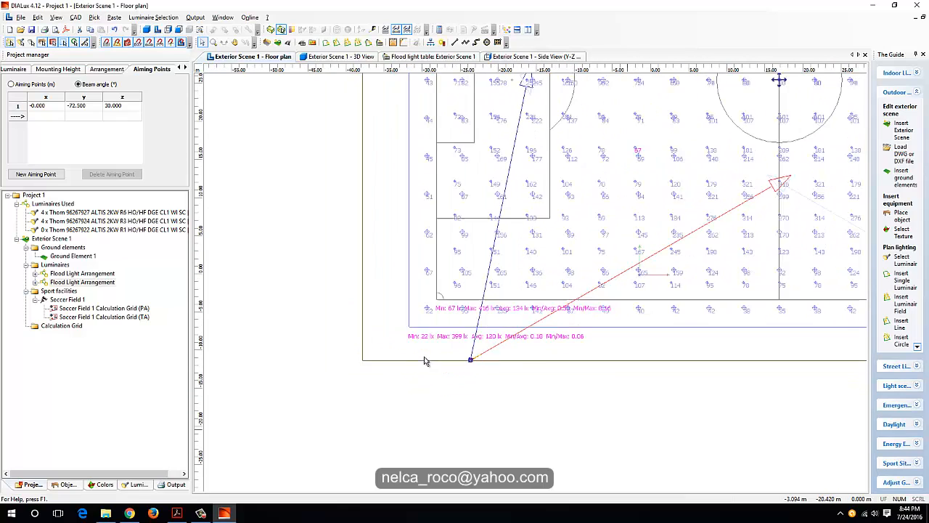
pyautogui.scroll(3, 480, 294)
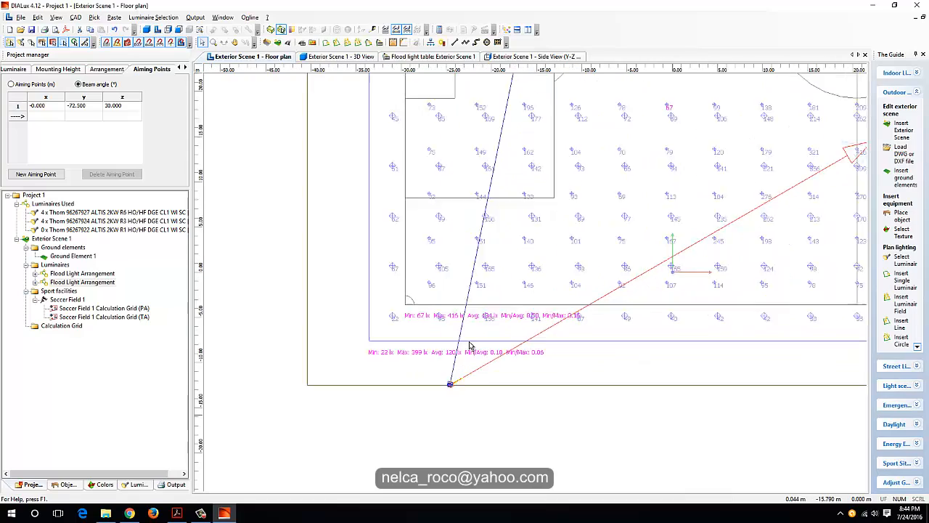
# Set the number of luminaires in the penalty-area floodlight arrangement to 3.
pyautogui.click(444, 341)
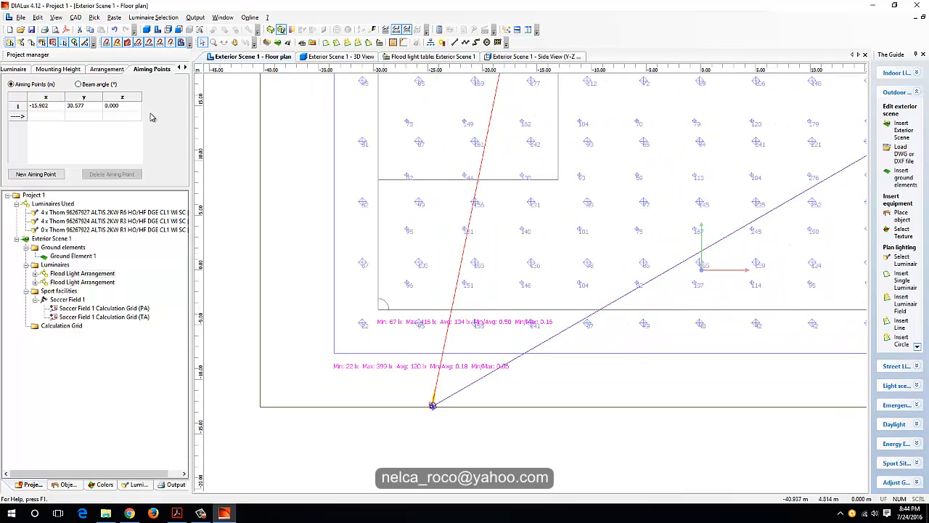
pyautogui.click(14, 69)
pyautogui.click(71, 69)
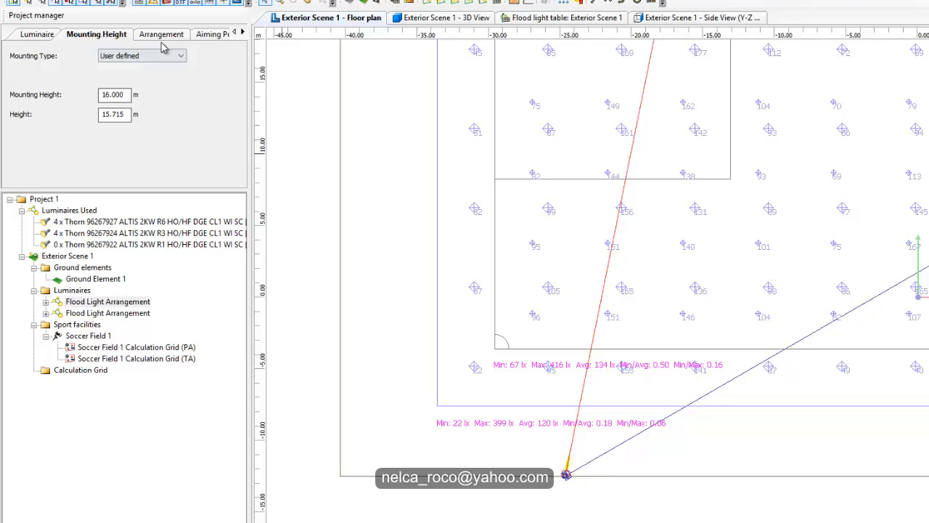
pyautogui.click(161, 34)
pyautogui.click(100, 139)
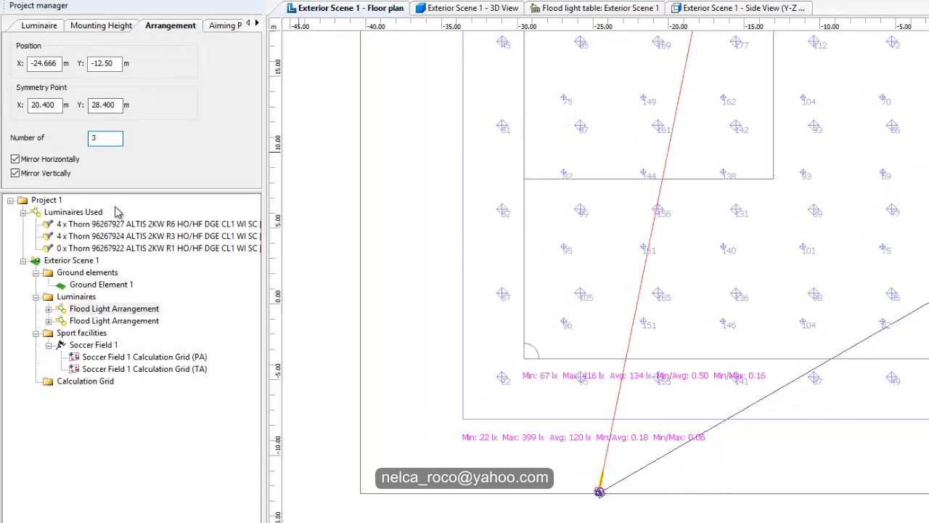
pyautogui.press('Return')
# Spread the overlapping aiming points, moving one into the goal area at about x -26 m and another beyond the penalty arc at about x -2 m.
pyautogui.moveTo(478, 239); pyautogui.dragTo(402, 394, button='middle')
pyautogui.scroll(-3, 605, 193)
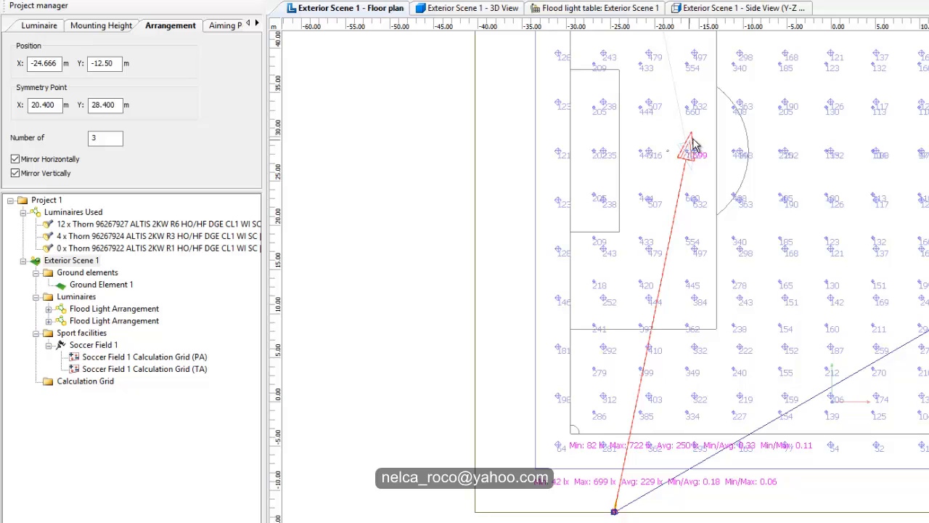
pyautogui.moveTo(691, 148); pyautogui.dragTo(603, 131)
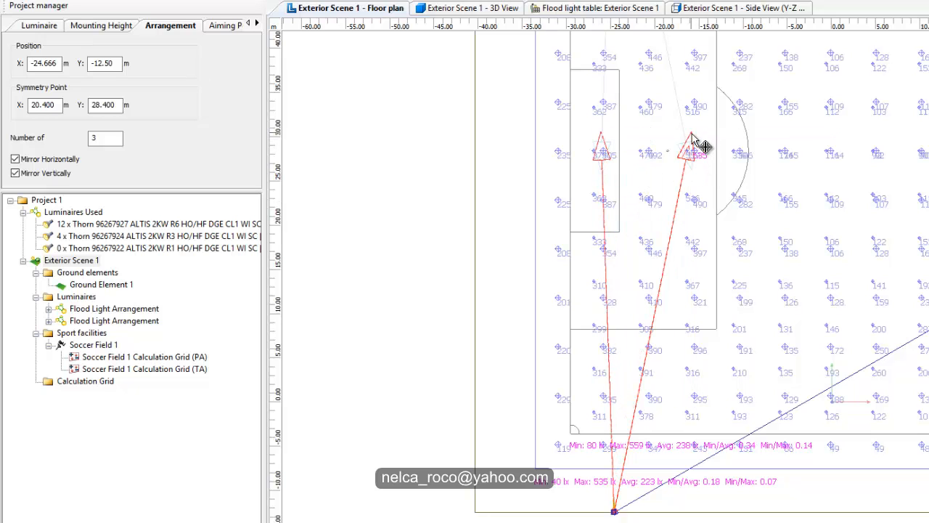
pyautogui.moveTo(692, 135); pyautogui.dragTo(815, 189)
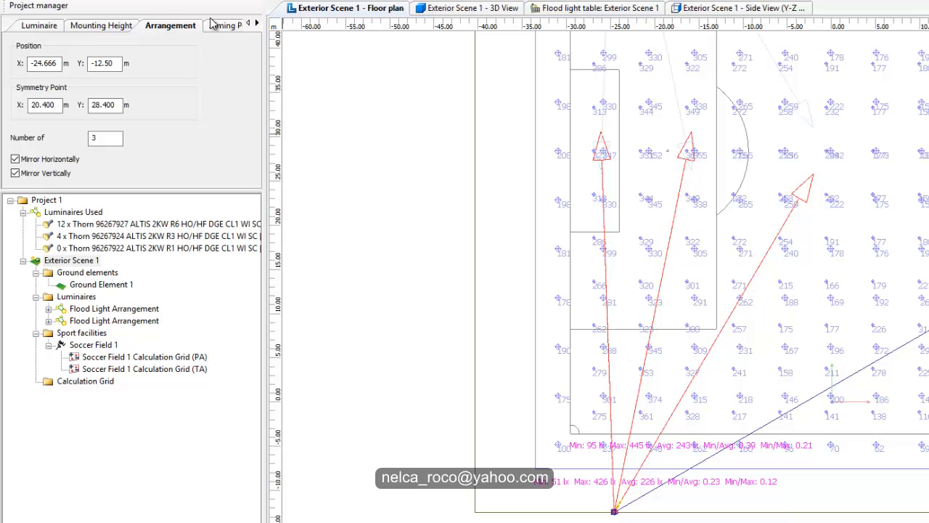
# Split the three-luminaire arrangement into separate floodlight arrangements, one per aiming point.
pyautogui.rightClick(661, 275)
pyautogui.click(669, 267)
pyautogui.scroll(2, 702, 366)
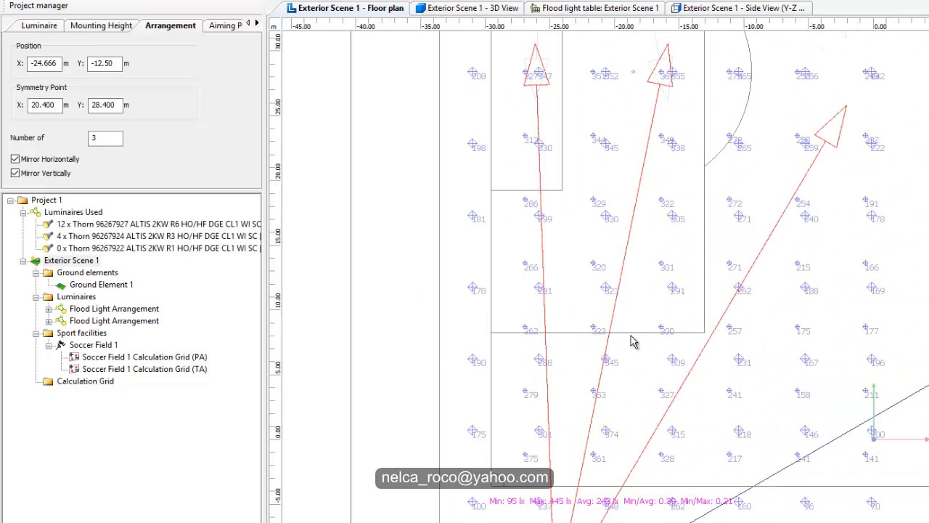
pyautogui.rightClick(616, 316)
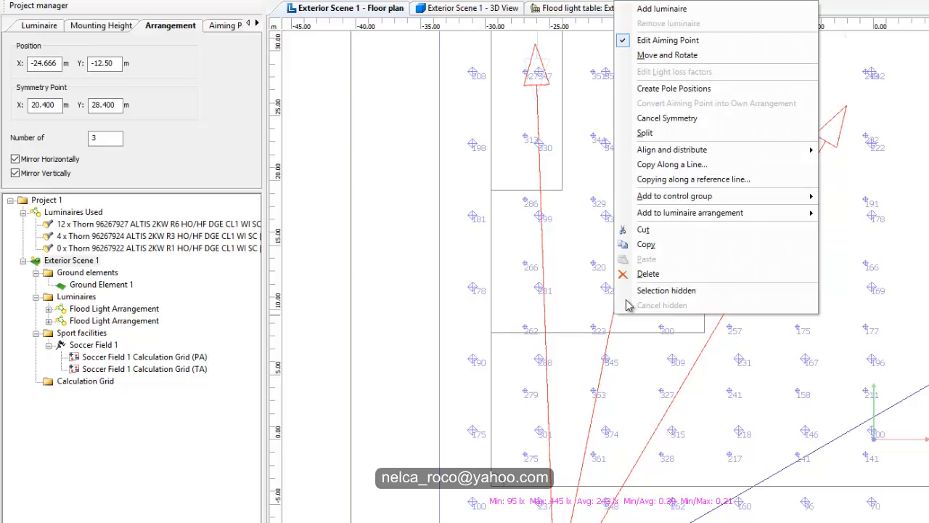
pyautogui.click(645, 135)
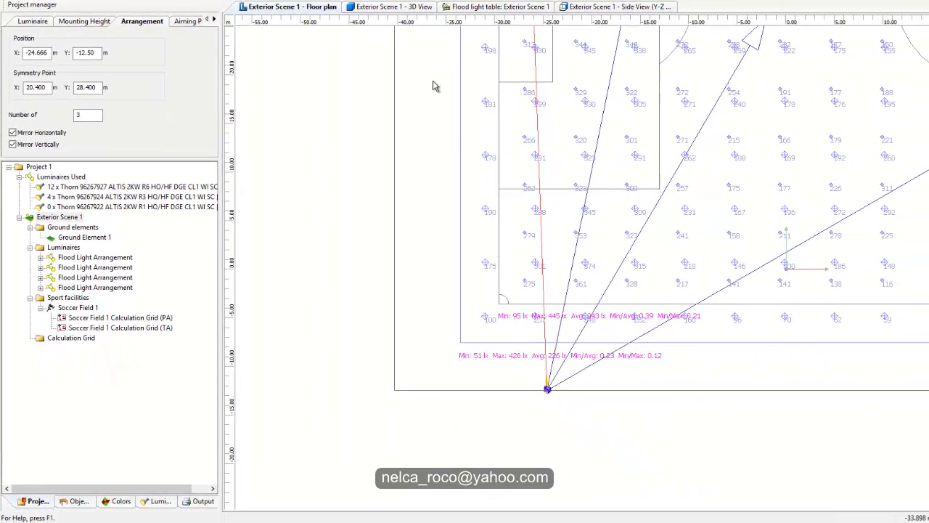
pyautogui.scroll(2, 571, 429)
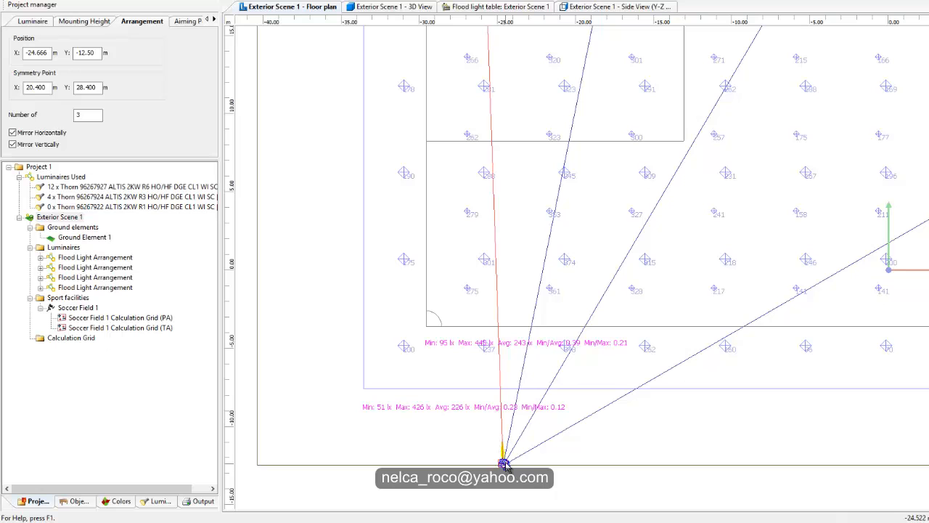
pyautogui.scroll(-2, 506, 443)
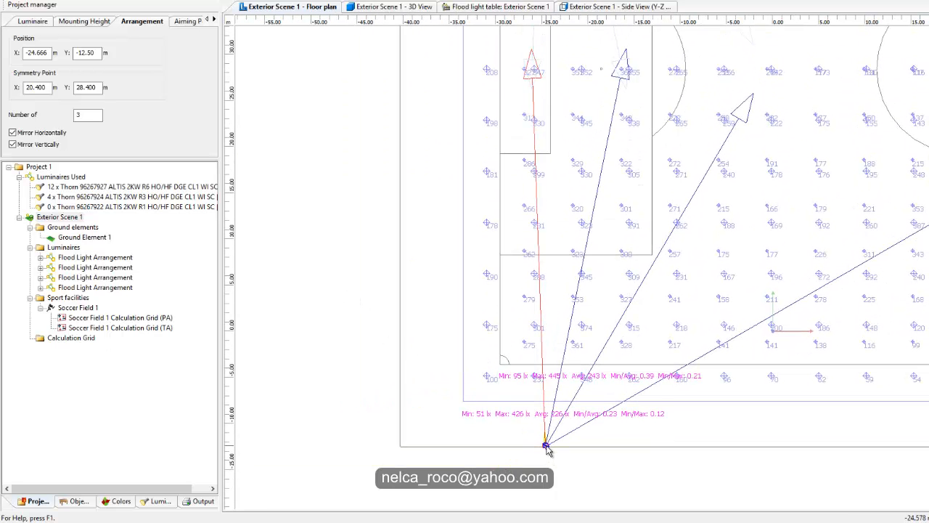
pyautogui.scroll(1, 559, 285)
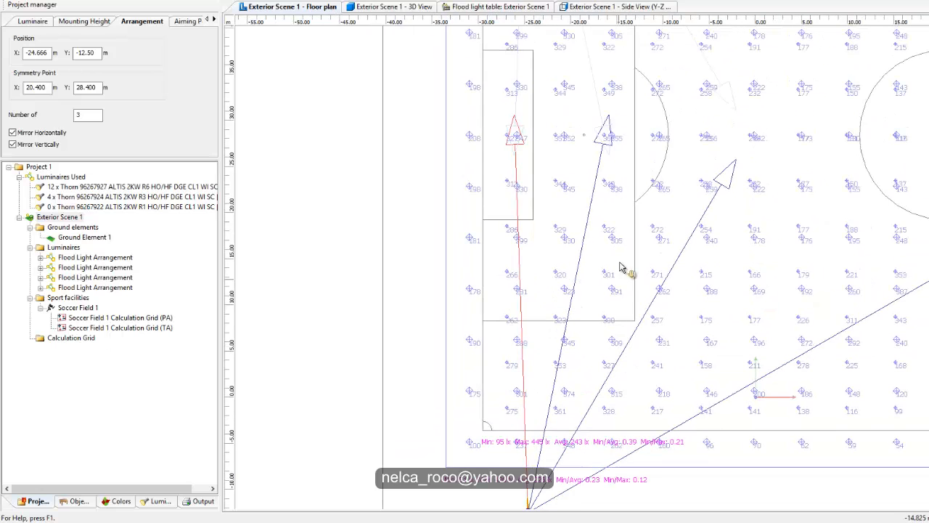
# Check the required illuminance and uniformity for outdoor football Class II in the sports lighting requirements table.
pyautogui.scroll(-1, 622, 265)
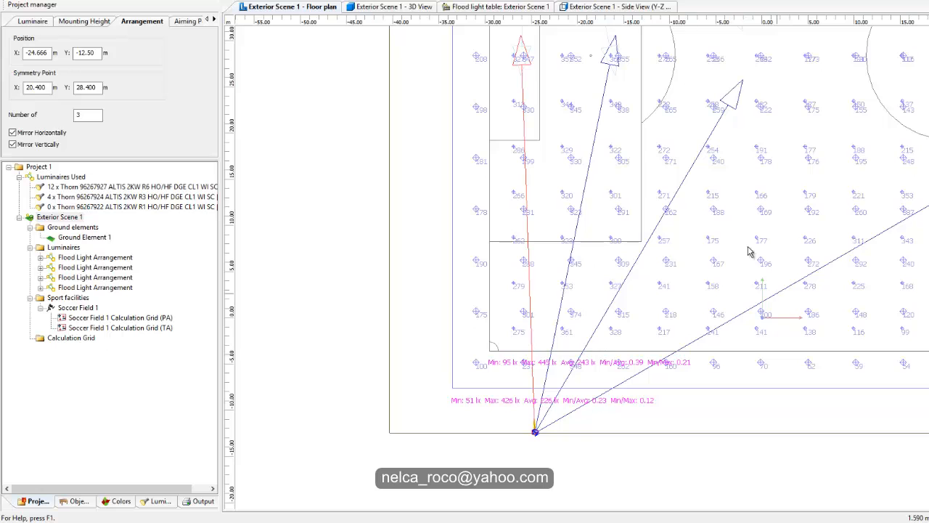
pyautogui.scroll(2, 675, 229)
pyautogui.click(682, 231)
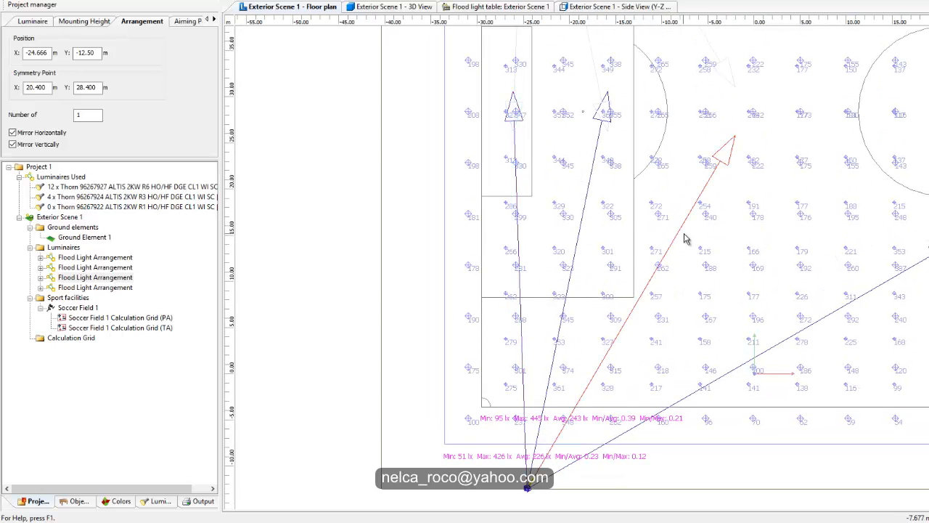
pyautogui.moveTo(684, 232); pyautogui.dragTo(570, 236, button='middle')
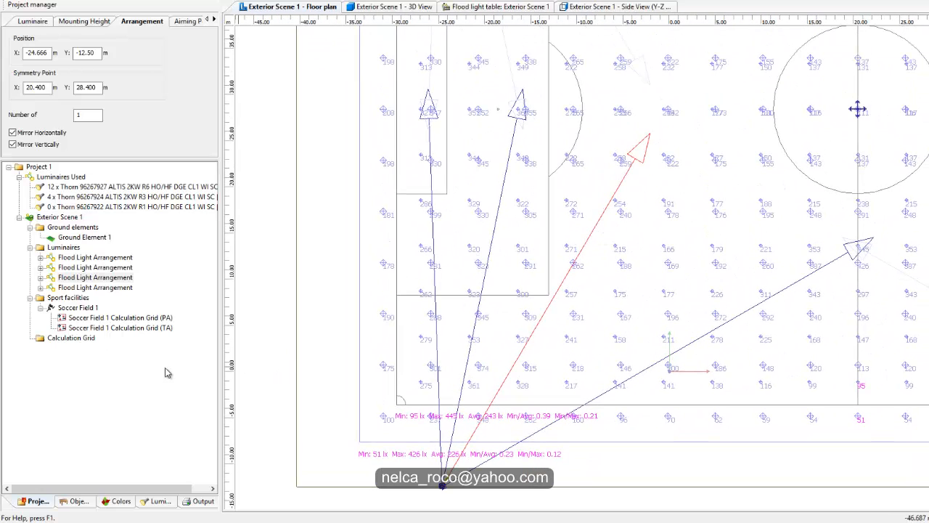
pyautogui.scroll(3, 587, 268)
pyautogui.scroll(1, 480, 271)
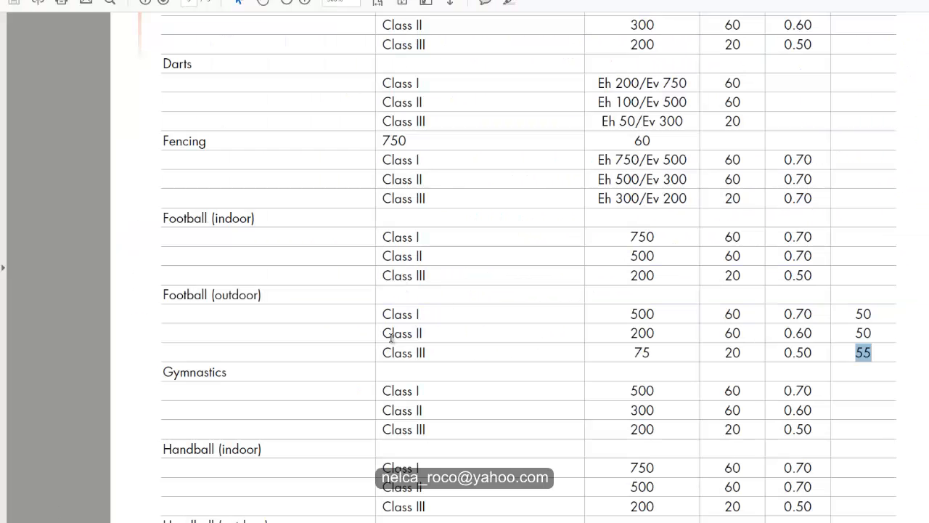
pyautogui.moveTo(382, 333); pyautogui.dragTo(869, 344)
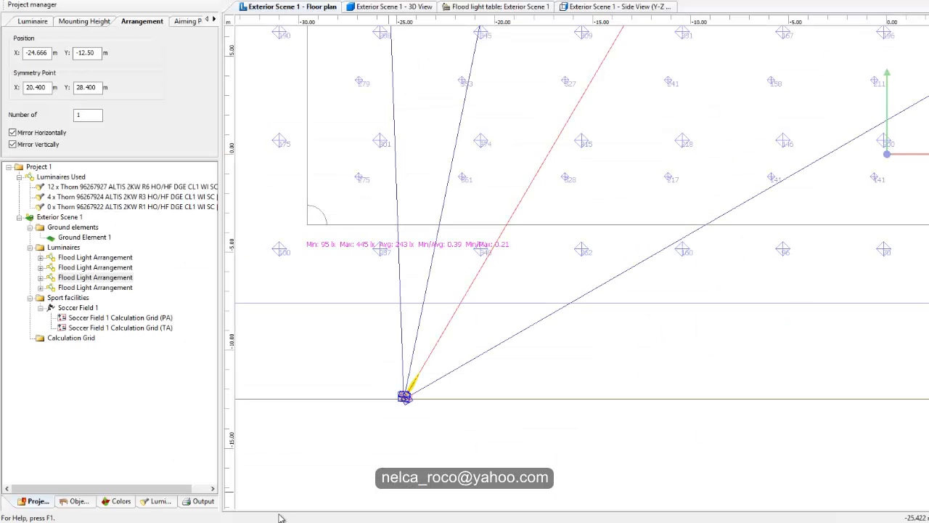
# Examine the minimum, average and uniformity results of both calculation grids below the field corner in the floor plan.
pyautogui.scroll(4, 425, 381)
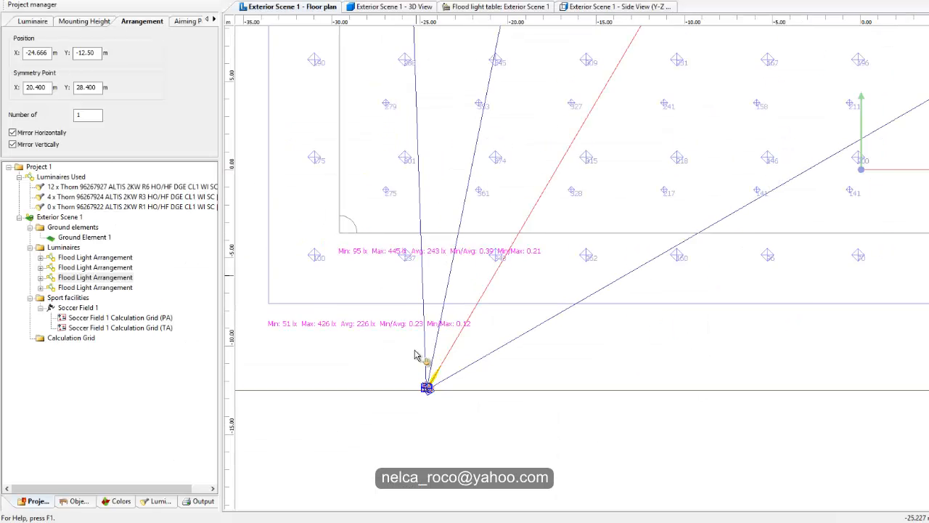
pyautogui.scroll(-3, 514, 425)
pyautogui.moveTo(600, 342); pyautogui.dragTo(637, 269, button='middle')
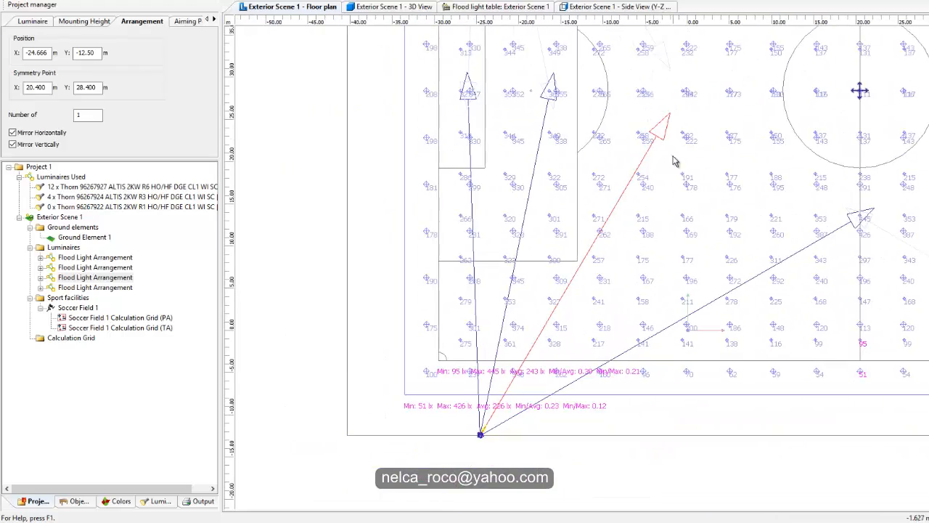
pyautogui.scroll(1, 655, 155)
pyautogui.scroll(1, 524, 356)
pyautogui.moveTo(524, 355); pyautogui.dragTo(595, 244, button='middle')
pyautogui.scroll(1, 560, 309)
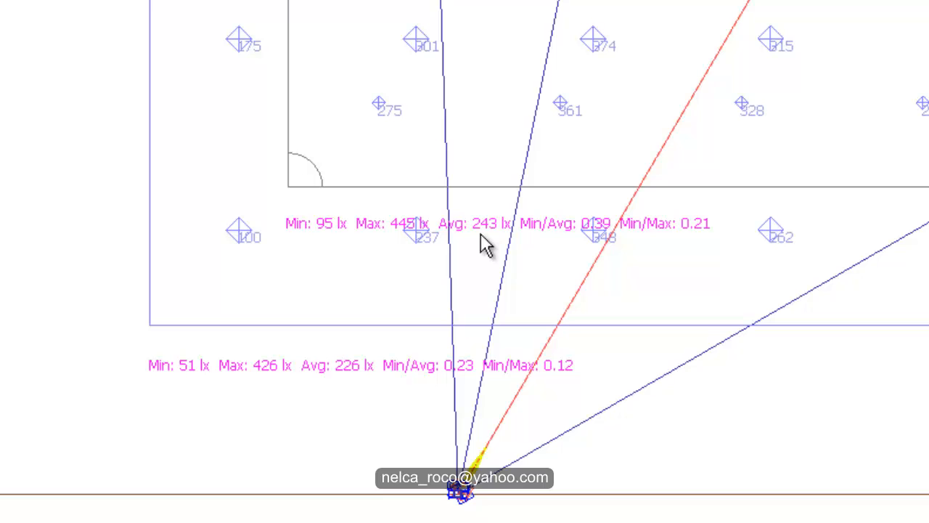
pyautogui.scroll(2, 484, 244)
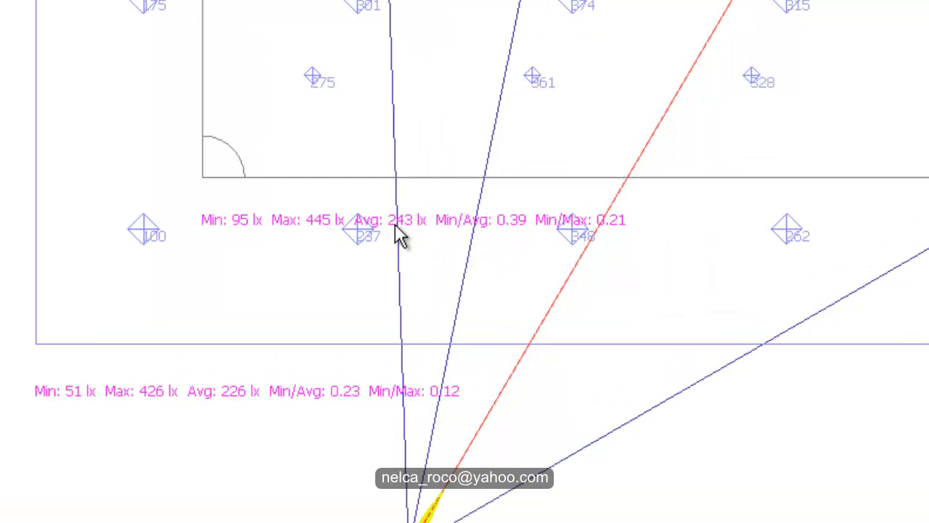
pyautogui.scroll(-1, 517, 279)
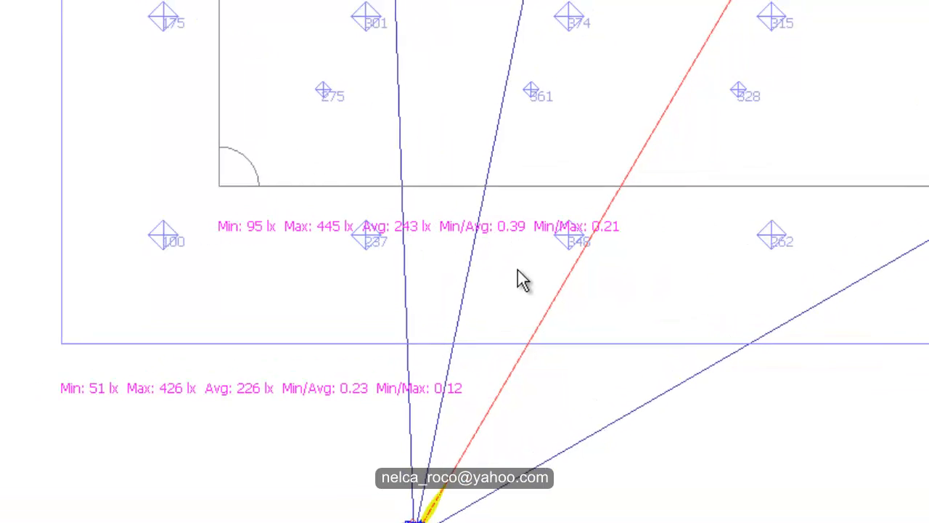
pyautogui.scroll(-3, 524, 281)
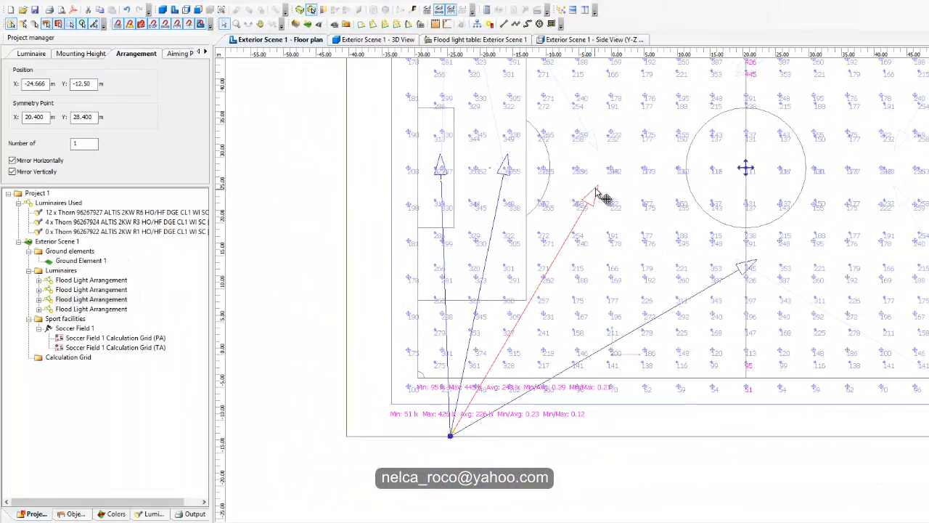
# Move the aiming point beyond the penalty arc closer to the centre circle, at about x 7 m, y 22 m.
pyautogui.moveTo(603, 197); pyautogui.dragTo(667, 202)
pyautogui.scroll(2, 589, 272)
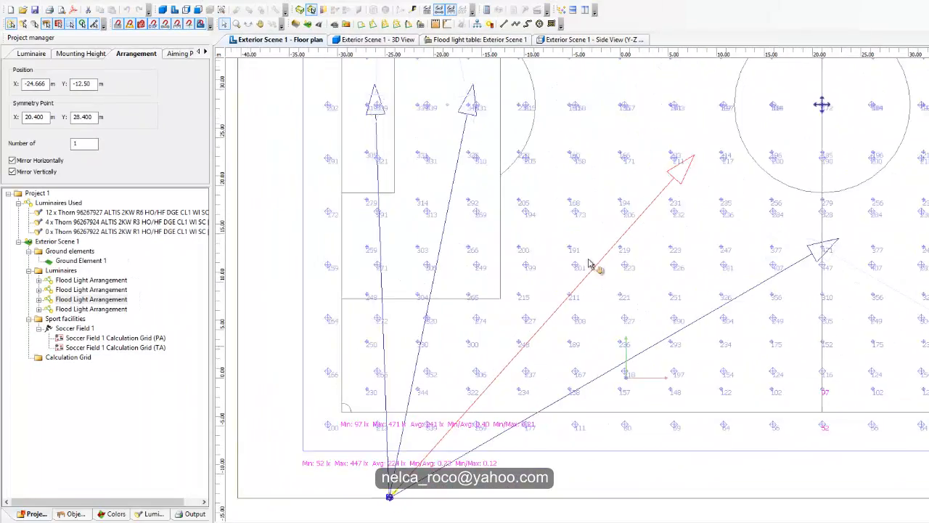
pyautogui.scroll(3, 589, 265)
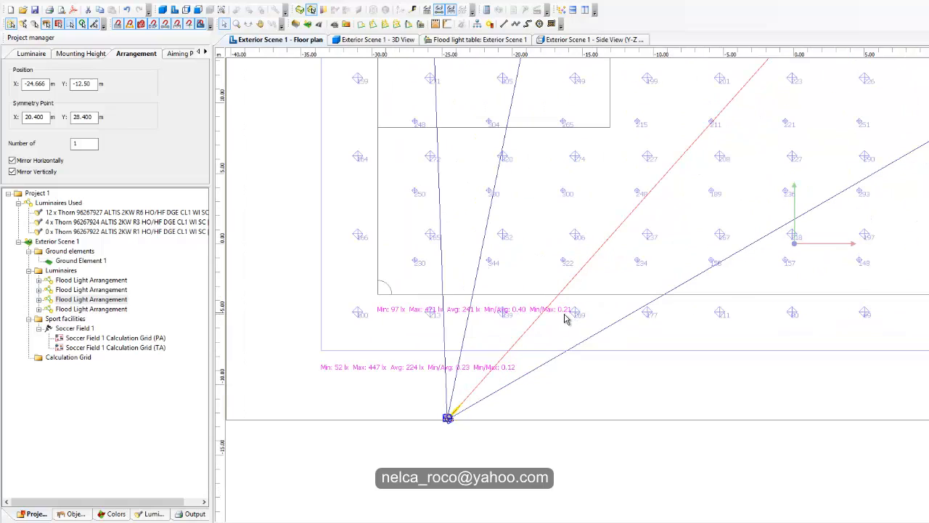
pyautogui.scroll(-2, 524, 318)
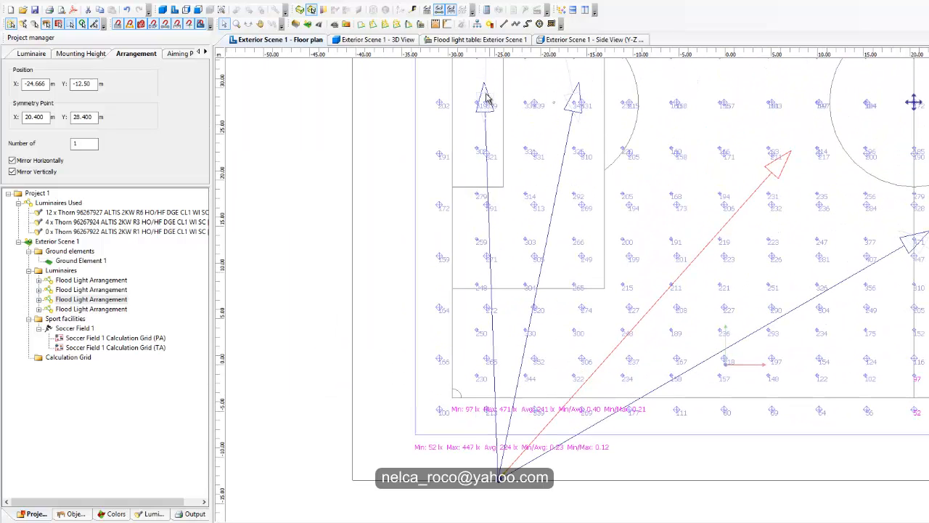
# Move the goal-area floodlight's aiming point out behind the goal line, at about x -31 m, and review the grid results.
pyautogui.moveTo(486, 98); pyautogui.dragTo(439, 123)
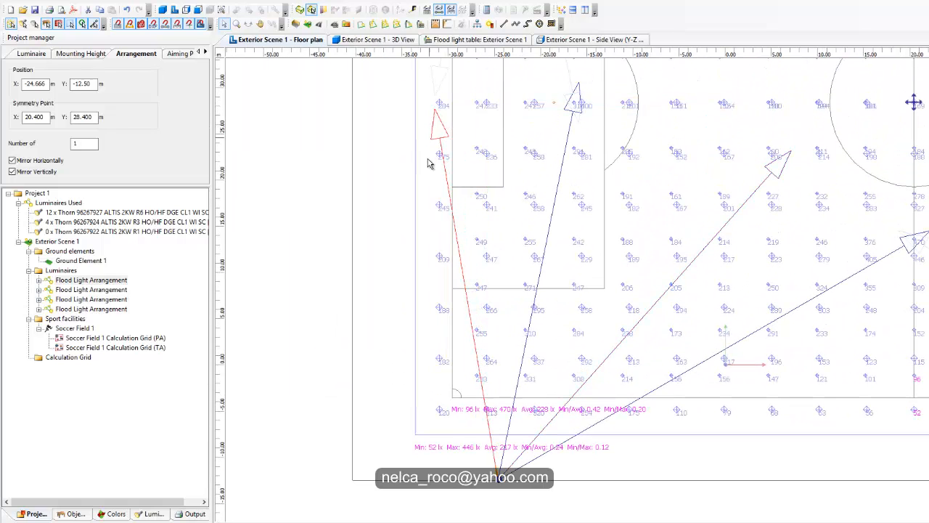
pyautogui.moveTo(536, 307); pyautogui.dragTo(545, 193, button='middle')
pyautogui.scroll(4, 582, 366)
pyautogui.scroll(-4, 575, 363)
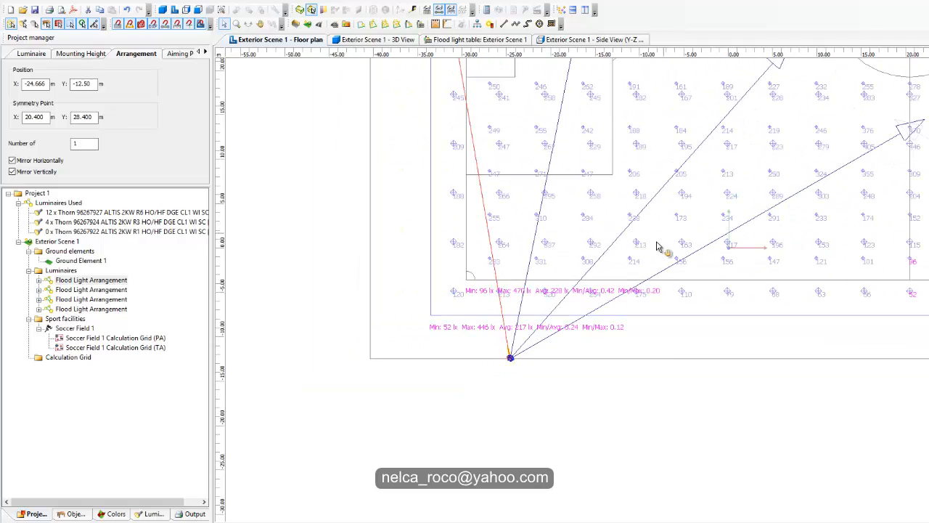
pyautogui.moveTo(657, 242); pyautogui.dragTo(555, 280, button='middle')
pyautogui.scroll(1, 823, 319)
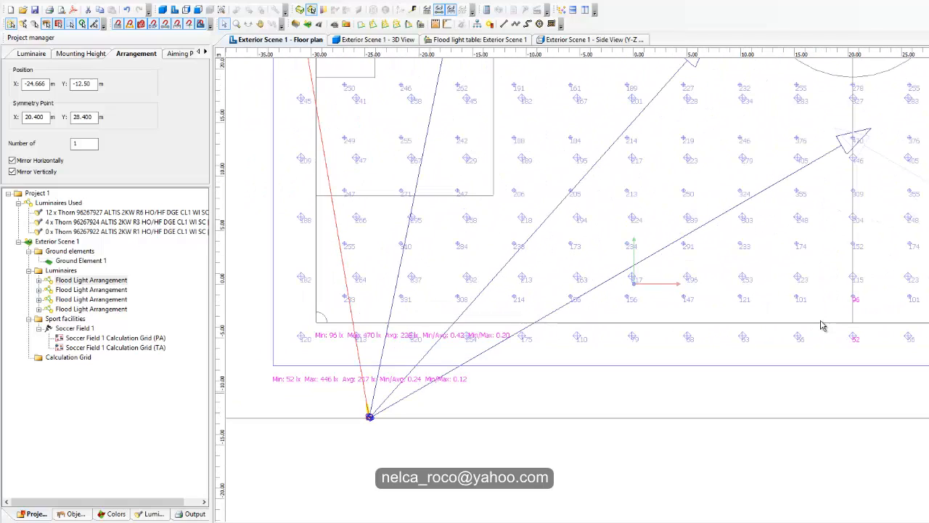
pyautogui.moveTo(871, 300); pyautogui.dragTo(792, 310, button='middle')
pyautogui.scroll(-2, 788, 304)
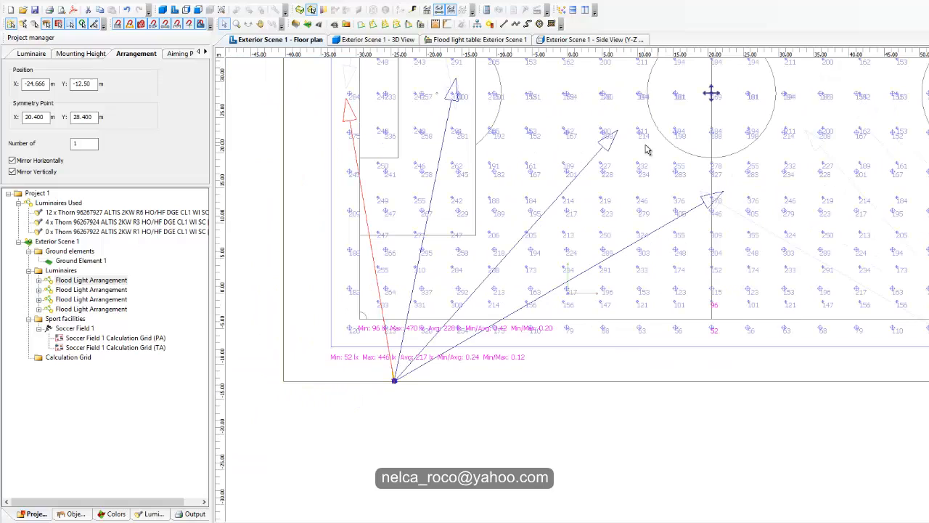
# Move the aiming point near the centre circle to about x 14 m, y 18 m, and review the grid results.
pyautogui.moveTo(619, 139); pyautogui.dragTo(669, 173)
pyautogui.moveTo(604, 260); pyautogui.dragTo(747, 182, button='middle')
pyautogui.scroll(1, 596, 289)
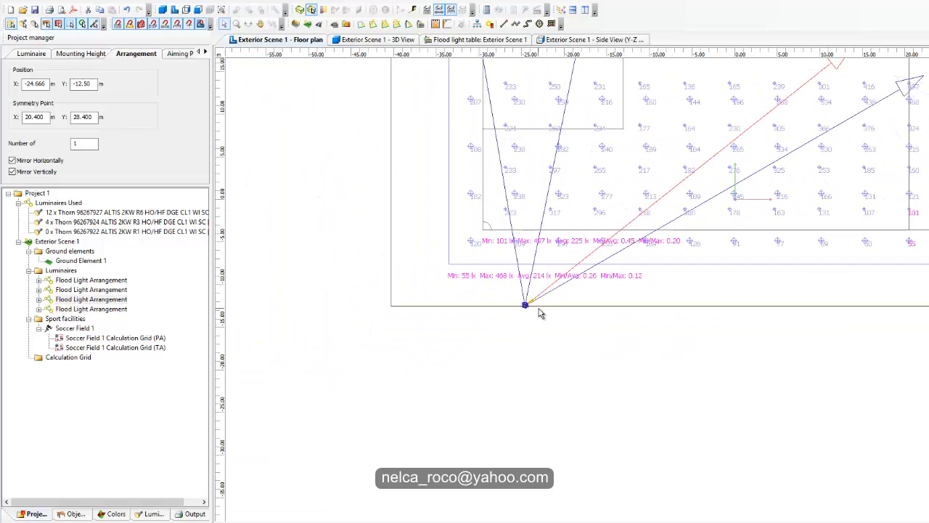
pyautogui.moveTo(602, 253); pyautogui.dragTo(538, 434, button='middle')
pyautogui.moveTo(711, 476); pyautogui.dragTo(700, 465, button='middle')
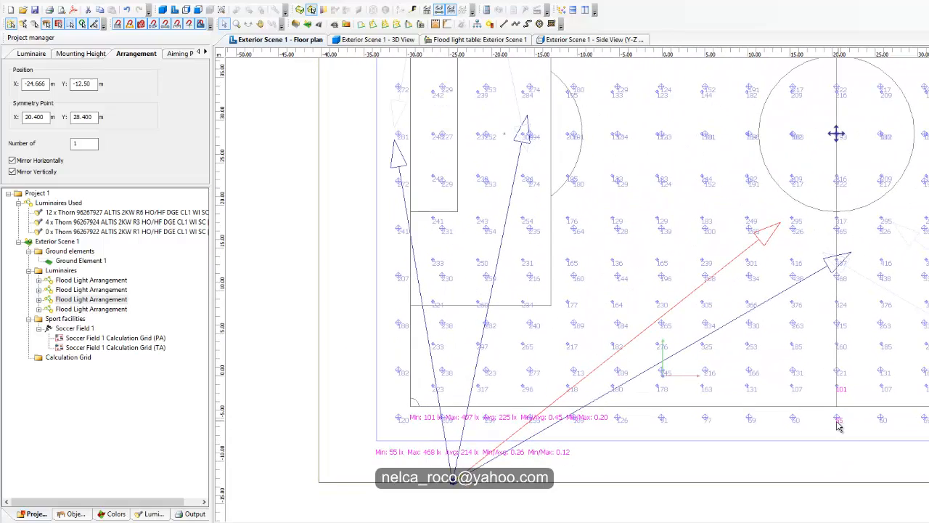
pyautogui.moveTo(604, 492); pyautogui.dragTo(614, 311, button='middle')
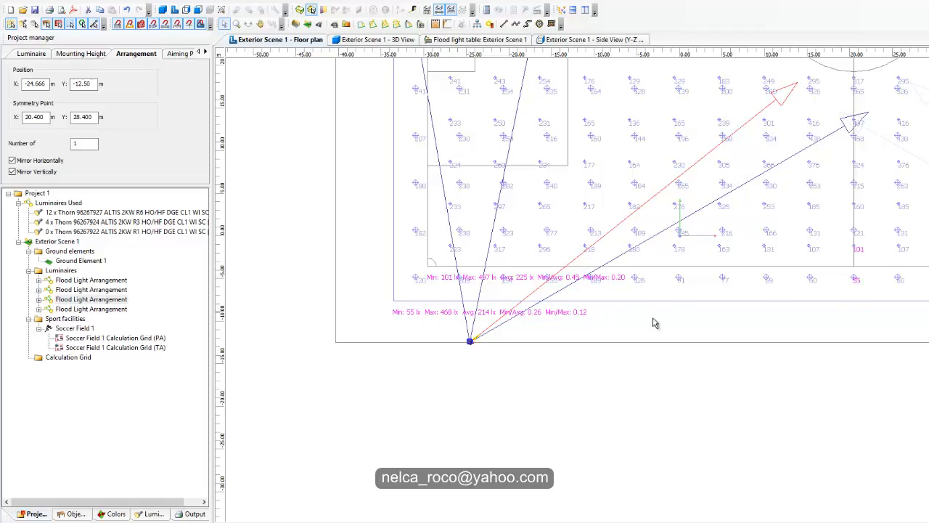
# Look through the measuring grid, calculation, gradient and display settings of the Soccer Field 1 Calculation Grid (TA).
pyautogui.click(414, 278)
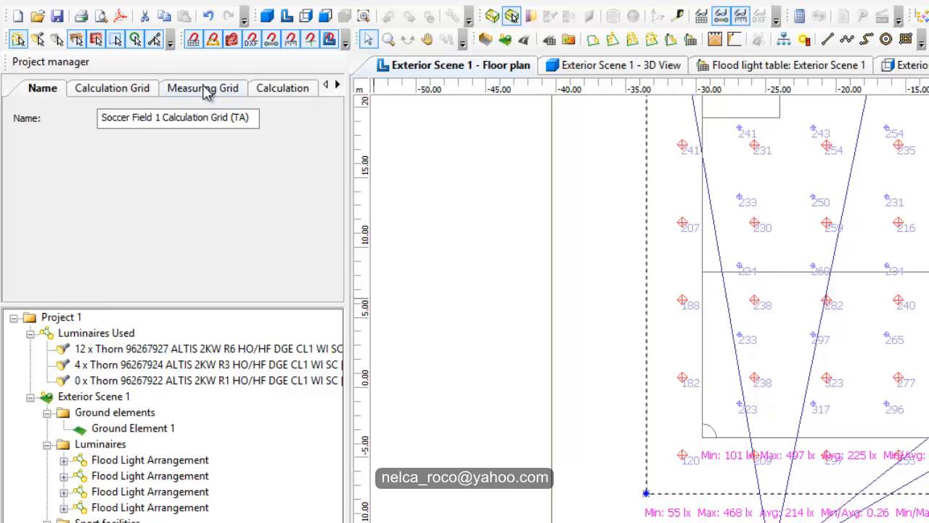
pyautogui.click(205, 88)
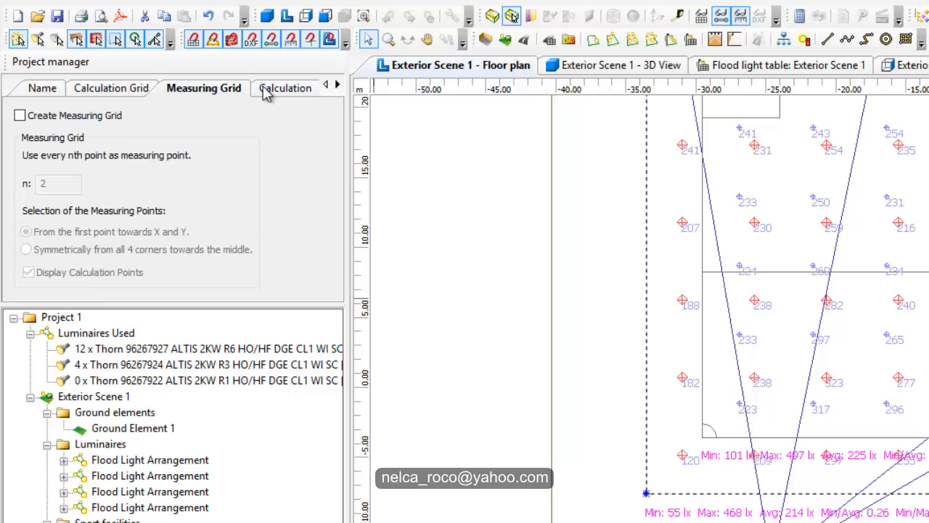
pyautogui.click(286, 88)
pyautogui.click(338, 85)
pyautogui.click(279, 88)
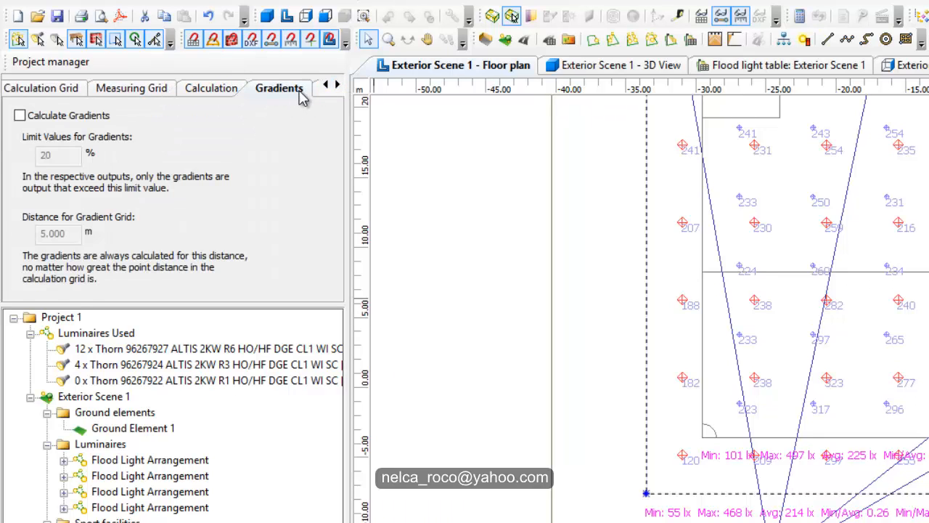
pyautogui.click(338, 85)
pyautogui.click(337, 85)
pyautogui.click(216, 88)
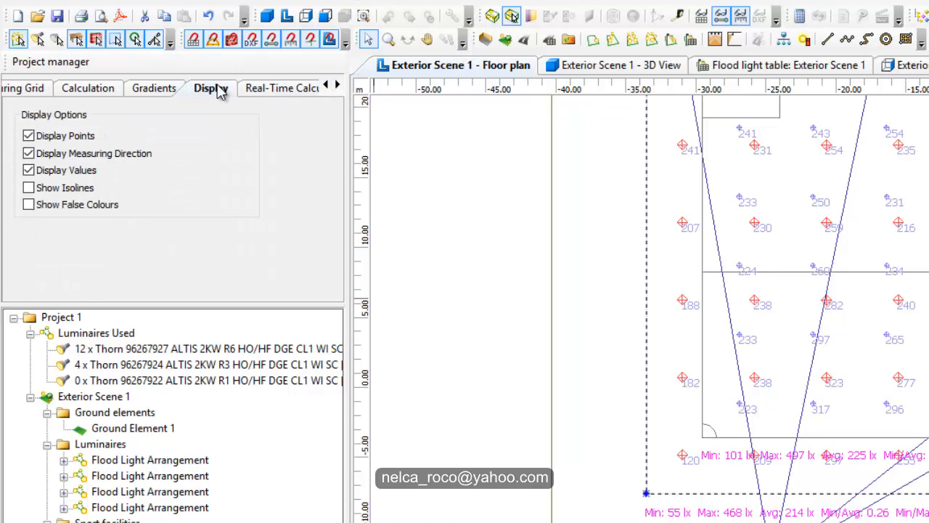
# Set the TA grid's real-time calculation to perpendicular illuminance and hide its displayed values.
pyautogui.click(263, 90)
pyautogui.click(29, 153)
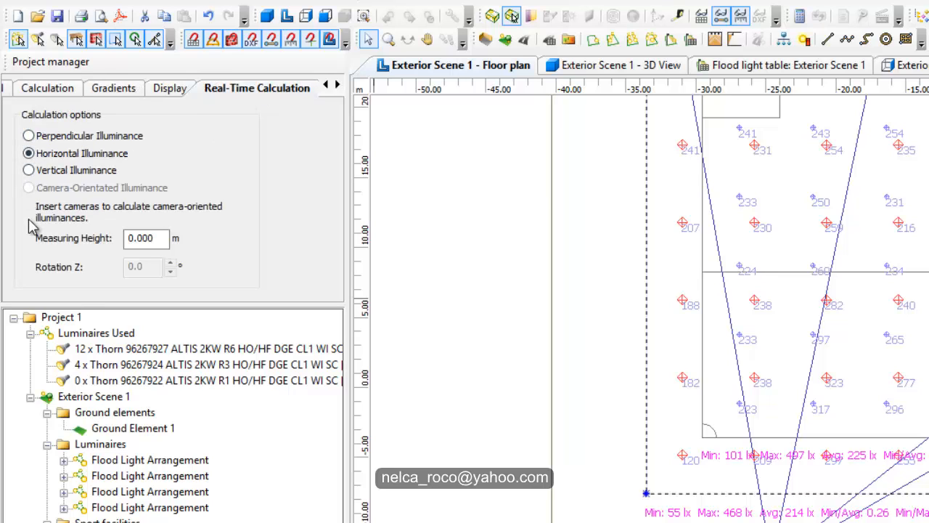
pyautogui.click(29, 135)
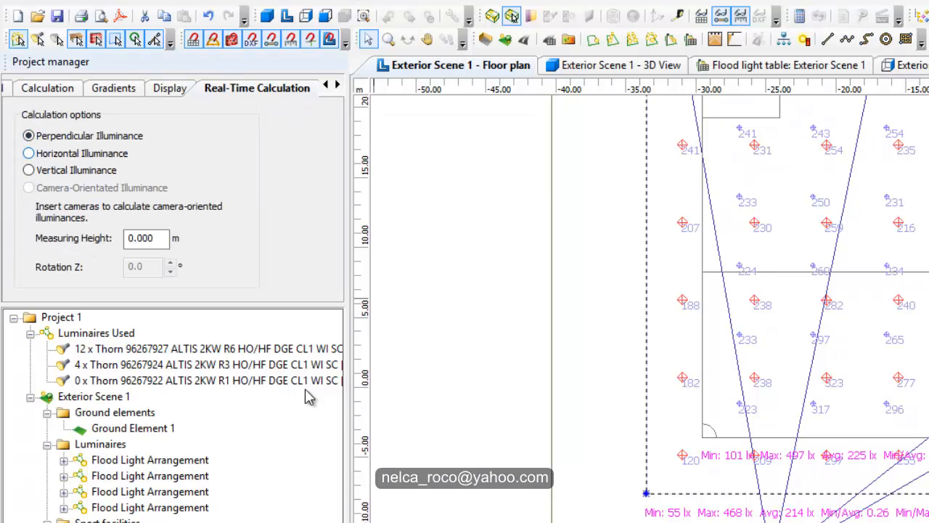
pyautogui.click(179, 90)
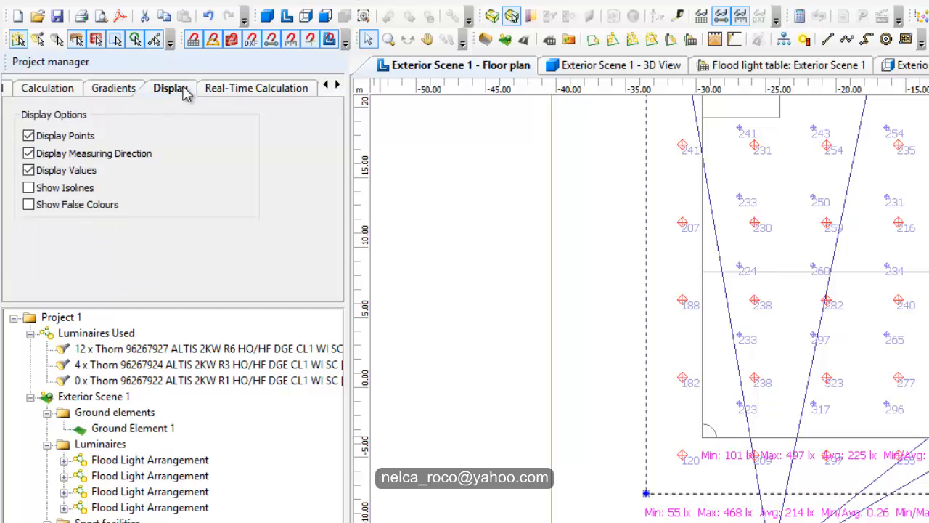
pyautogui.click(31, 171)
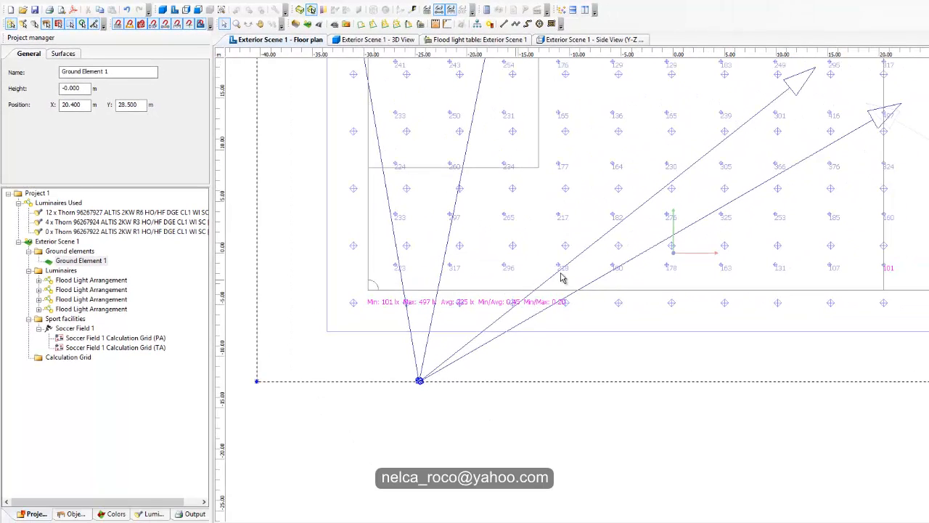
# Examine the minimum, average and uniformity results of the PA calculation grid below the field corner.
pyautogui.moveTo(561, 277); pyautogui.dragTo(519, 351, button='middle')
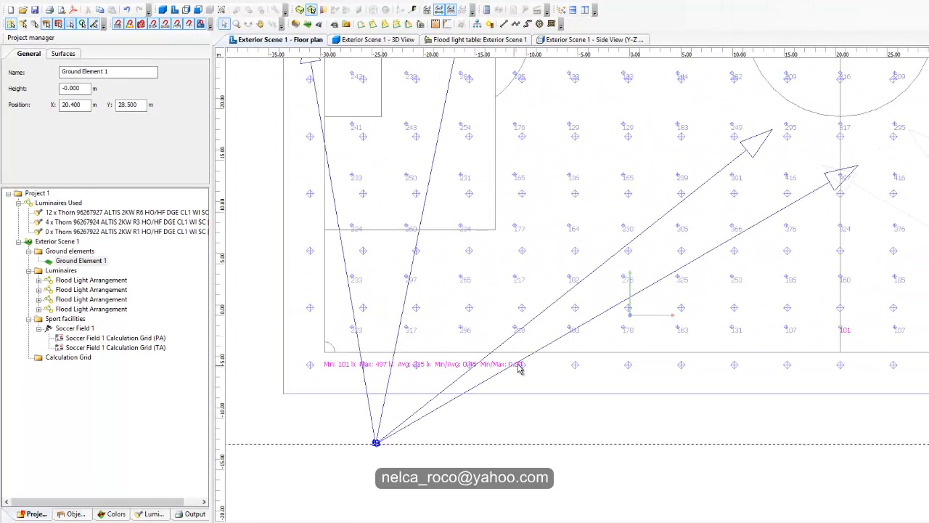
pyautogui.scroll(1, 363, 397)
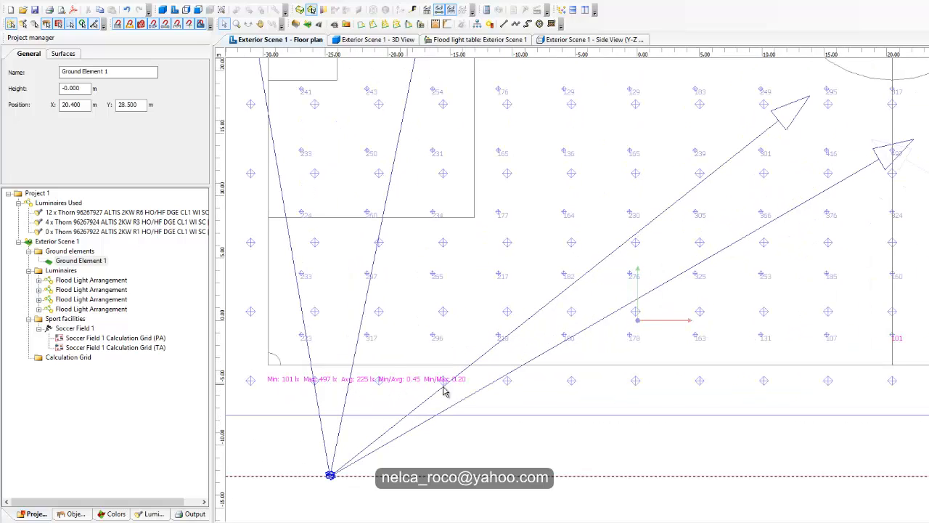
pyautogui.scroll(-2, 445, 391)
pyautogui.scroll(2, 461, 381)
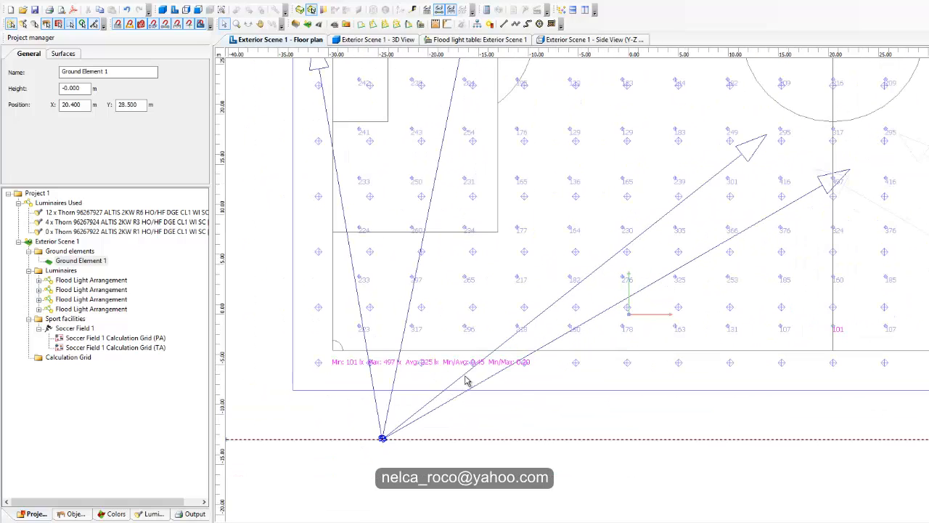
# Examine the PA grid's individual illuminance values from the penalty area to the centre circle and halfway line.
pyautogui.moveTo(707, 360); pyautogui.dragTo(699, 262, button='middle')
pyautogui.moveTo(674, 233); pyautogui.dragTo(746, 439, button='middle')
pyautogui.moveTo(537, 249); pyautogui.dragTo(537, 257, button='middle')
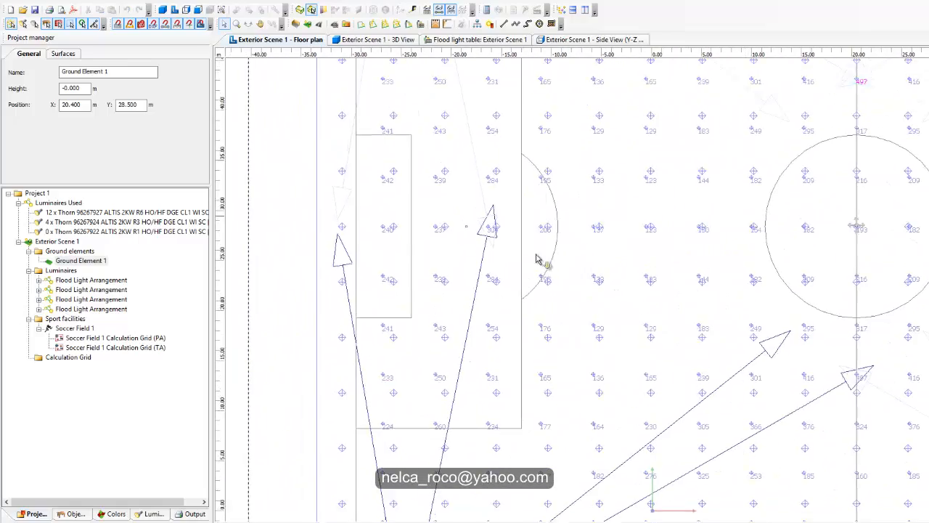
pyautogui.moveTo(398, 133); pyautogui.dragTo(446, 276, button='middle')
pyautogui.moveTo(903, 279); pyautogui.dragTo(645, 141, button='middle')
pyautogui.moveTo(660, 308); pyautogui.dragTo(686, 220, button='middle')
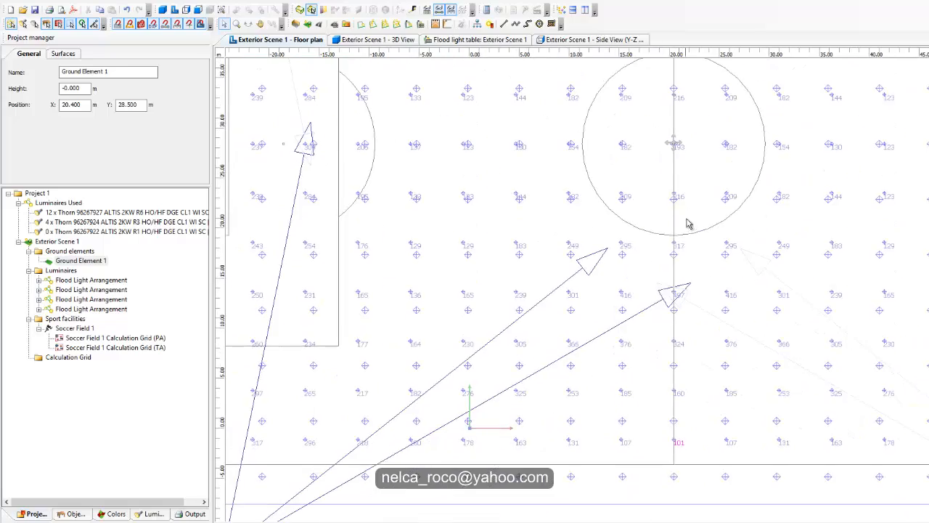
pyautogui.moveTo(681, 170); pyautogui.dragTo(684, 325, button='middle')
pyautogui.moveTo(685, 226); pyautogui.dragTo(731, 80, button='middle')
pyautogui.moveTo(753, 339); pyautogui.dragTo(847, 145, button='middle')
pyautogui.scroll(-2, 681, 256)
pyautogui.moveTo(640, 244); pyautogui.dragTo(644, 261, button='middle')
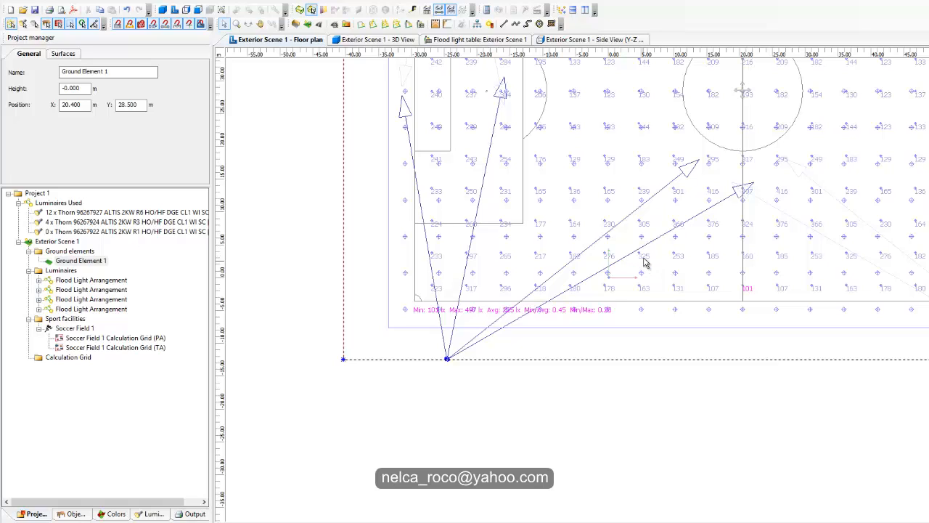
# Check the luminaire type assigned to the floodlight aimed at the halfway line just below the centre circle.
pyautogui.click(647, 246)
pyautogui.click(16, 55)
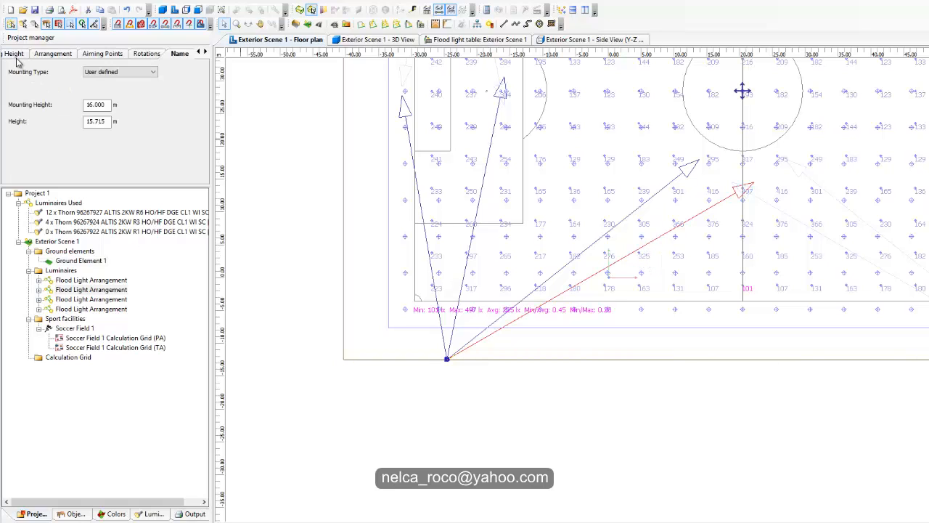
pyautogui.click(7, 55)
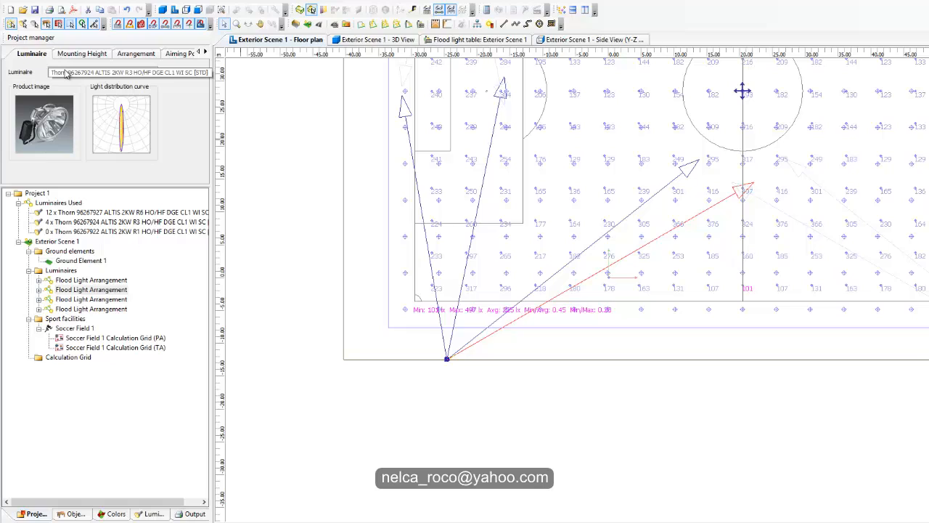
# Re-aim the neighbouring R6 floodlight at the halfway line near the lower touchline, at about X 21 m, Y 1 m.
pyautogui.click(628, 221)
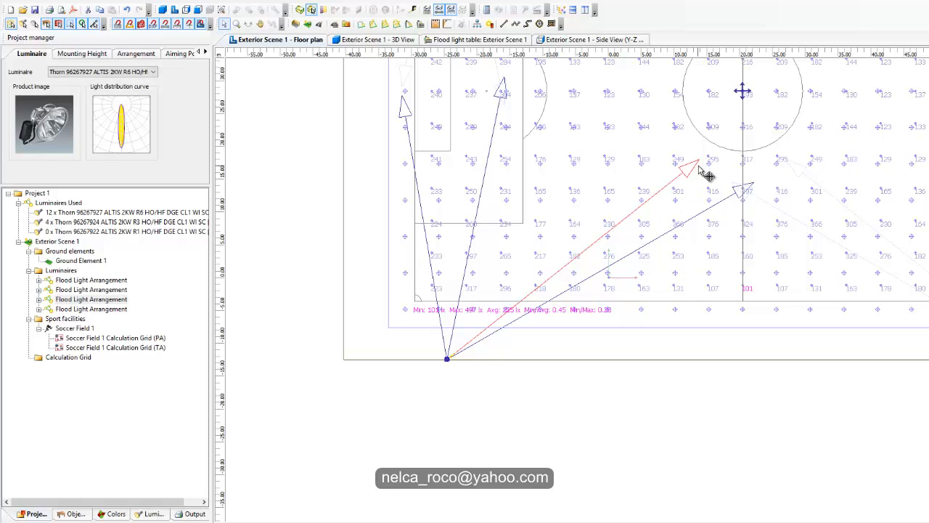
pyautogui.moveTo(705, 176); pyautogui.dragTo(768, 280)
pyautogui.scroll(1, 742, 357)
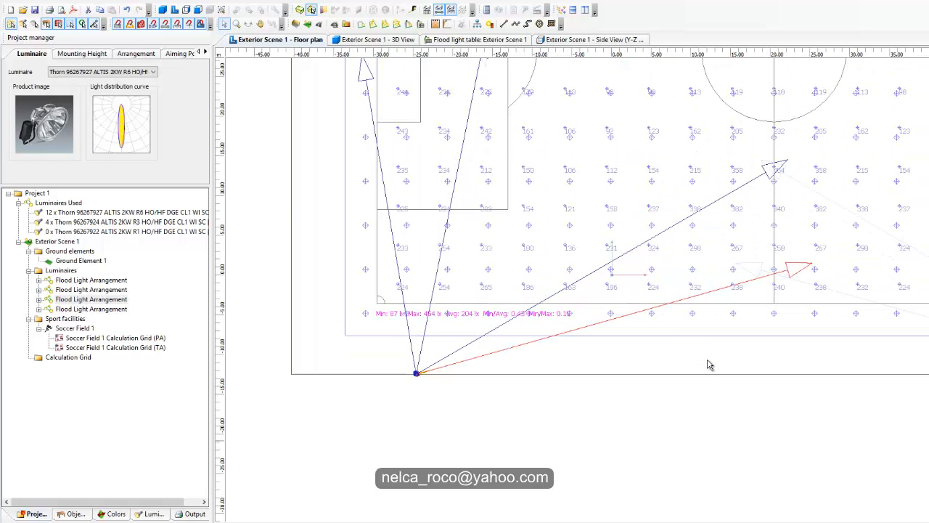
pyautogui.scroll(-1, 755, 301)
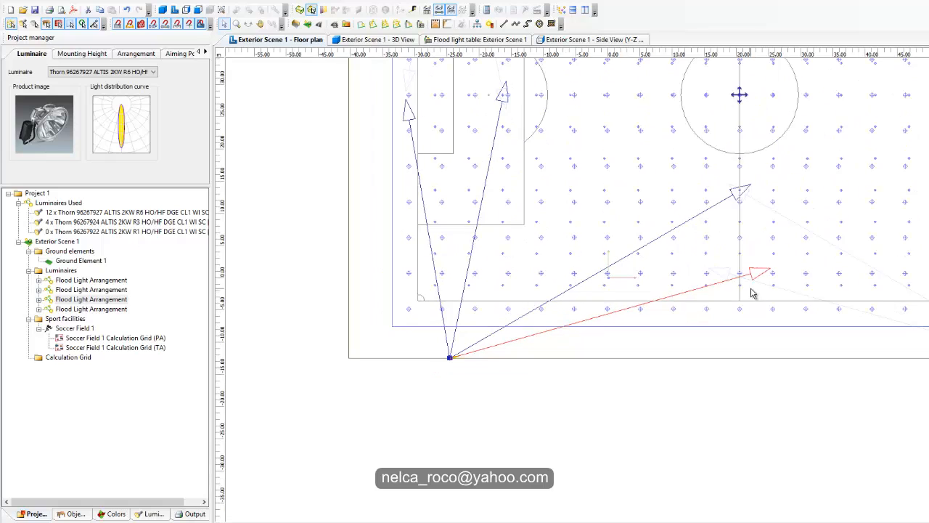
pyautogui.scroll(-1, 752, 292)
pyautogui.moveTo(739, 309); pyautogui.dragTo(715, 305)
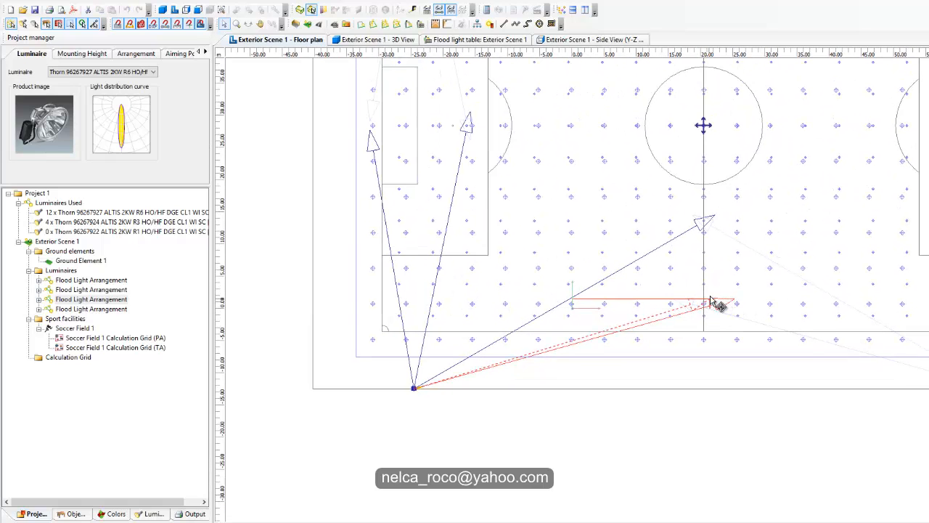
pyautogui.scroll(2, 439, 370)
pyautogui.scroll(1, 491, 375)
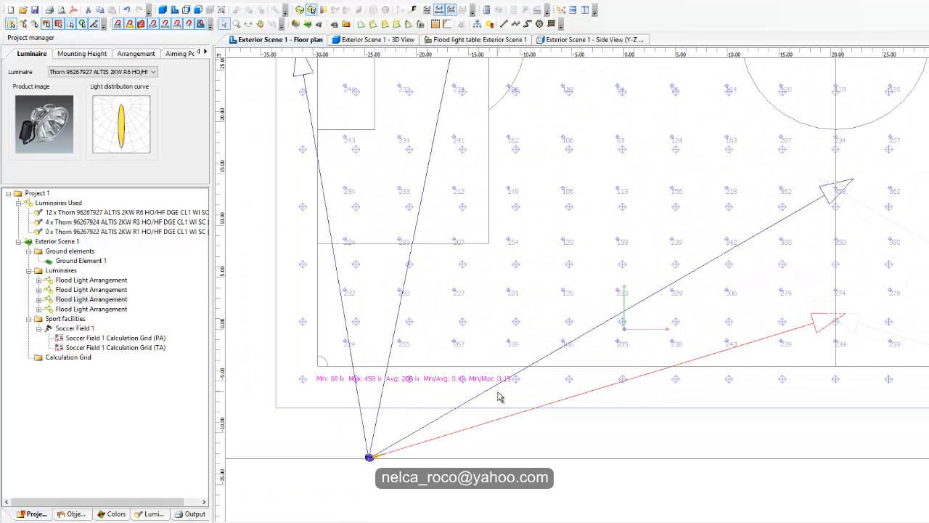
# Shift the aiming point of the floodlight aimed just outside the goal line onto the line, at about X -30 m, Y 27 m.
pyautogui.scroll(-2, 492, 378)
pyautogui.moveTo(479, 305); pyautogui.dragTo(447, 358, button='middle')
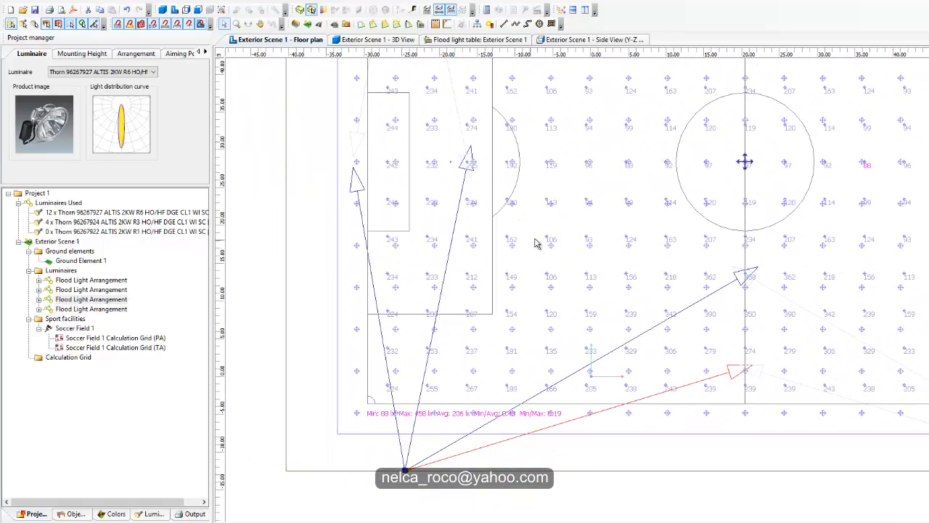
pyautogui.scroll(2, 578, 209)
pyautogui.scroll(-1, 614, 147)
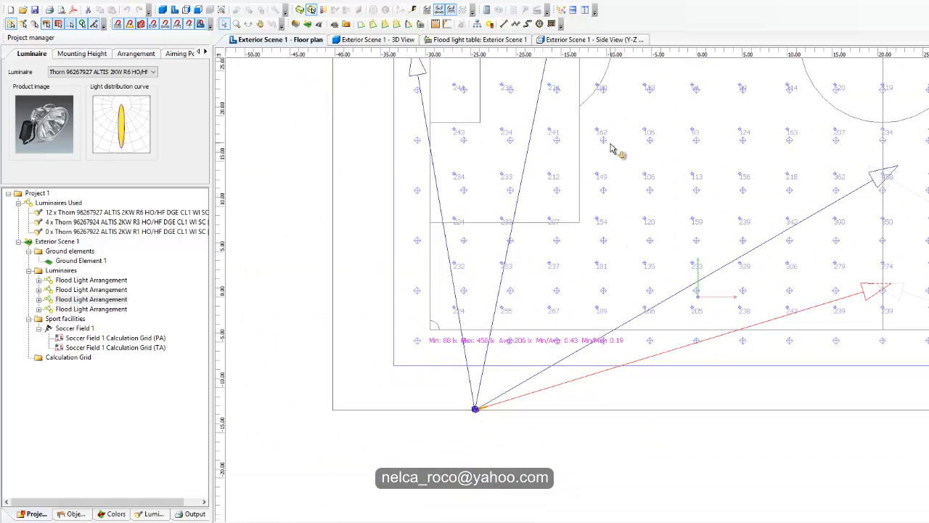
pyautogui.moveTo(614, 147); pyautogui.dragTo(475, 260, button='middle')
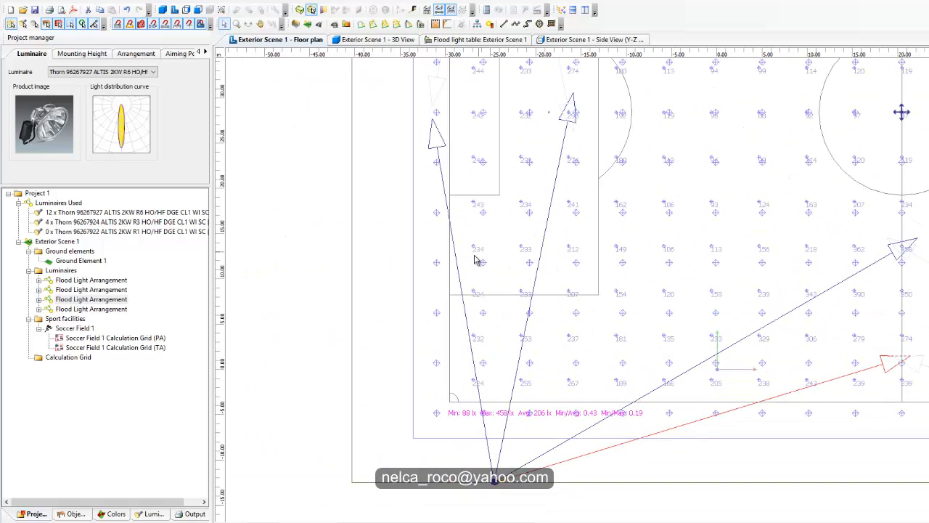
pyautogui.click(438, 134)
pyautogui.moveTo(438, 134); pyautogui.dragTo(475, 135)
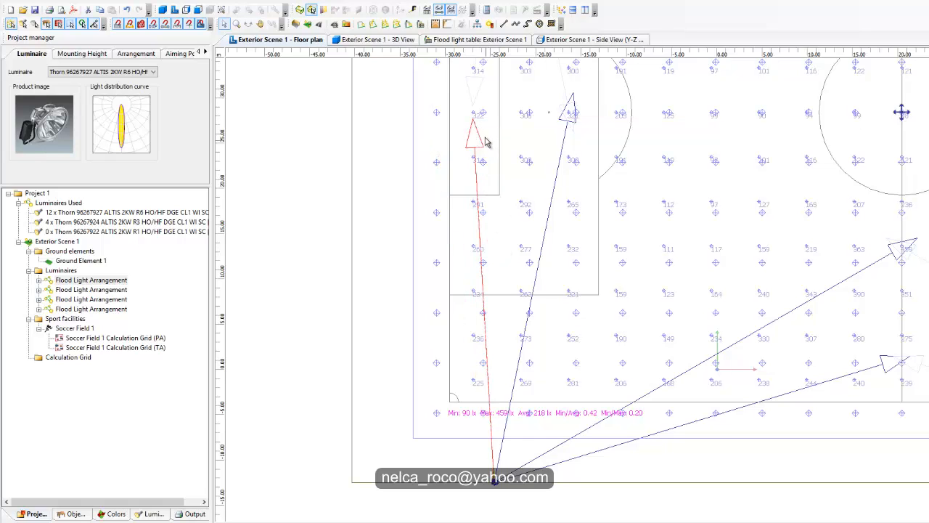
pyautogui.moveTo(562, 369); pyautogui.dragTo(539, 367, button='middle')
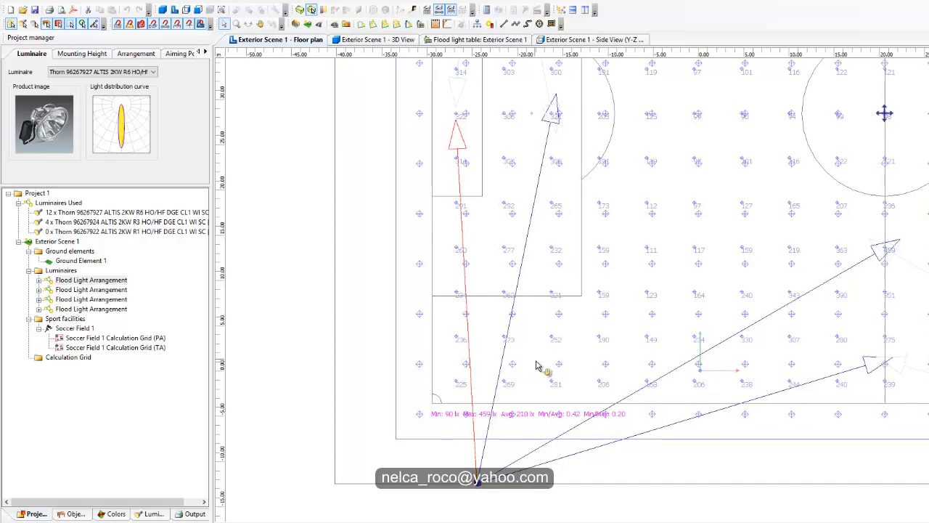
pyautogui.moveTo(468, 135)
pyautogui.mouseDown()
pyautogui.moveTo(632, 151)
pyautogui.moveTo(706, 148)
pyautogui.moveTo(762, 178)
pyautogui.moveTo(512, 128)
pyautogui.moveTo(441, 128)
pyautogui.mouseUp()
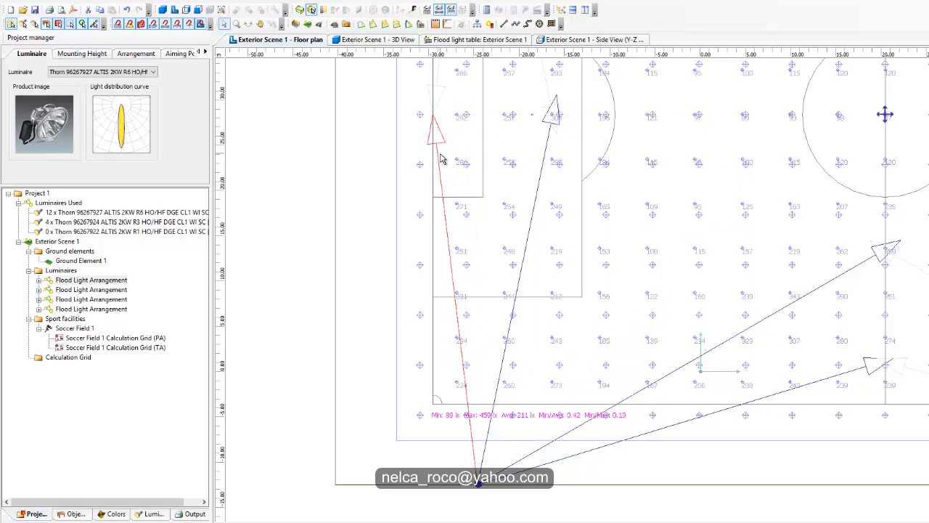
# Set the number of luminaires in the arrangement aimed at the goal line to 2.
pyautogui.moveTo(493, 347); pyautogui.dragTo(463, 302, button='middle')
pyautogui.moveTo(651, 198); pyautogui.dragTo(539, 345, button='middle')
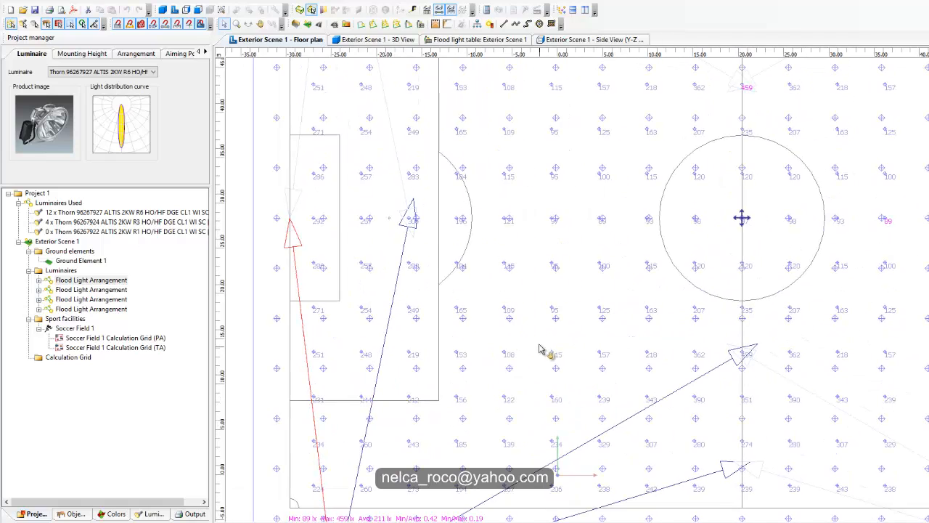
pyautogui.moveTo(583, 310); pyautogui.dragTo(624, 233, button='middle')
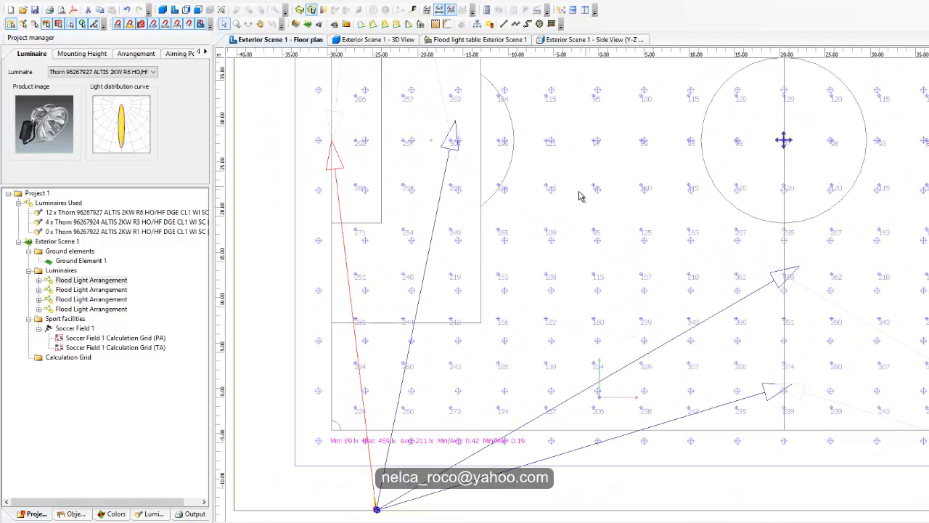
pyautogui.moveTo(555, 265); pyautogui.dragTo(603, 233, button='middle')
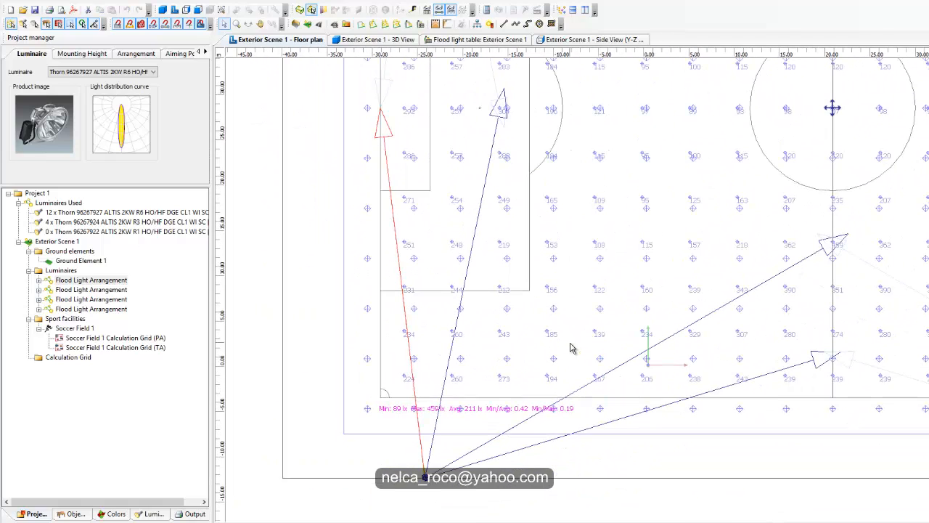
pyautogui.click(80, 54)
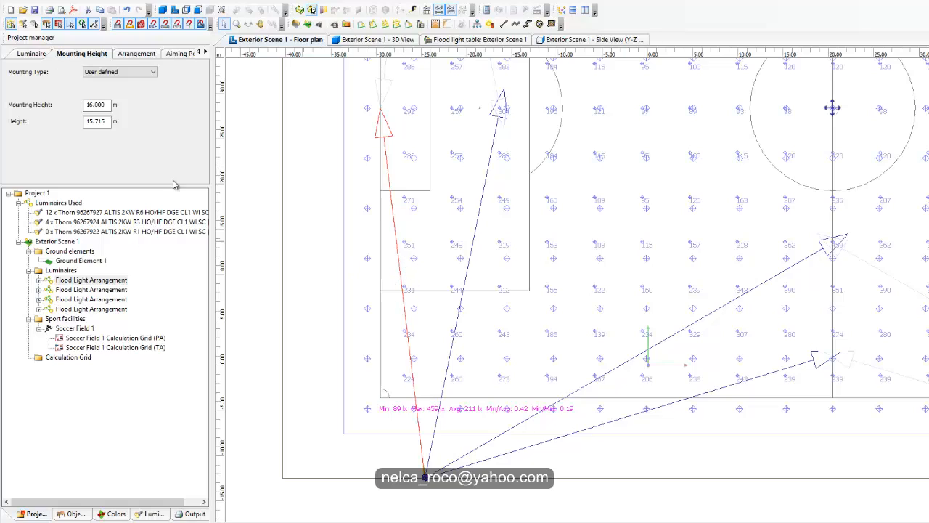
pyautogui.click(33, 55)
pyautogui.click(91, 57)
pyautogui.click(125, 55)
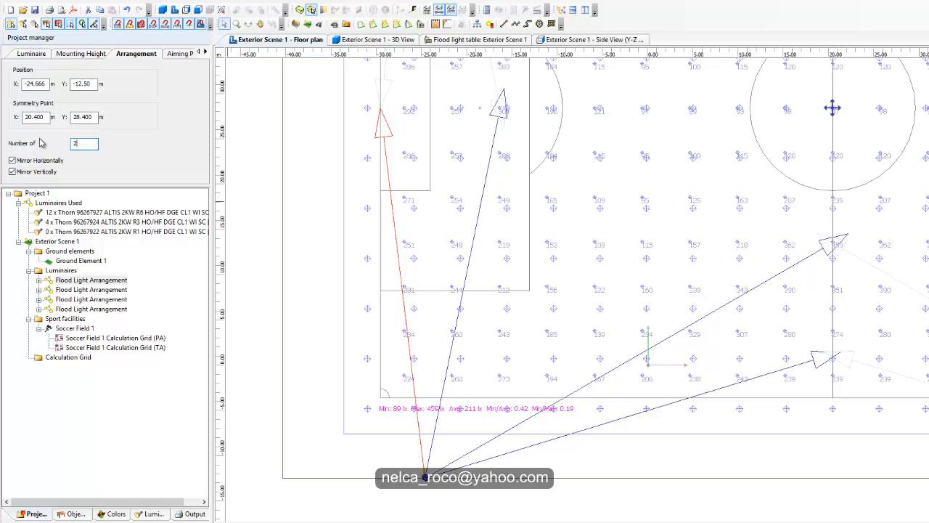
pyautogui.press('Return')
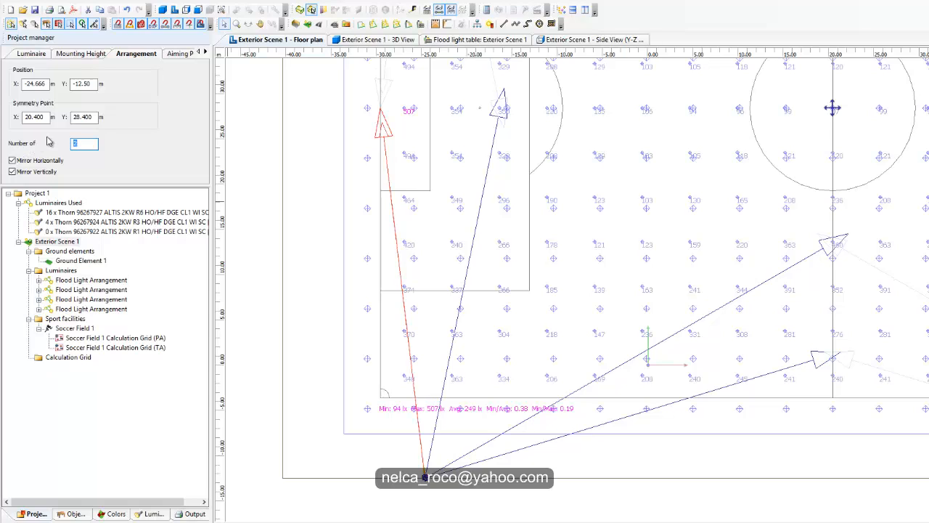
# Split the doubled goal-line floodlight arrangement into separate arrangements.
pyautogui.rightClick(390, 136)
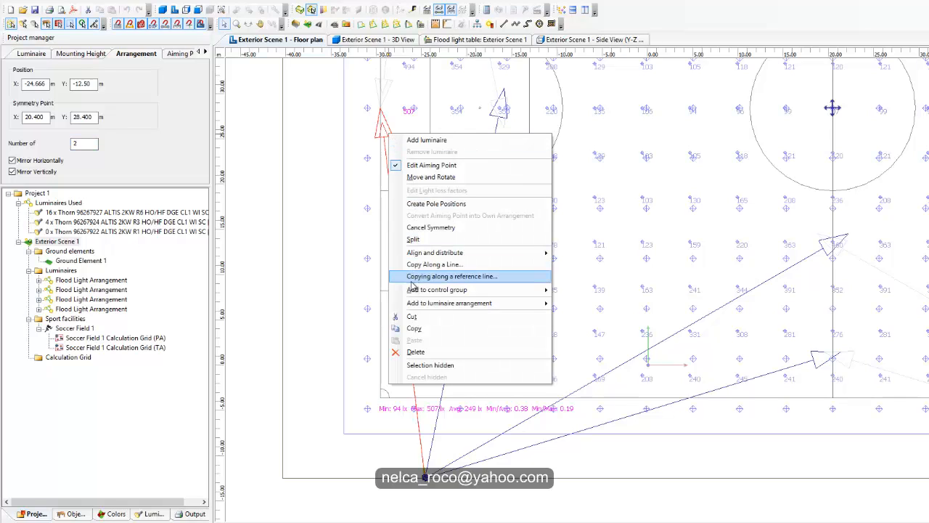
pyautogui.click(412, 239)
pyautogui.click(307, 181)
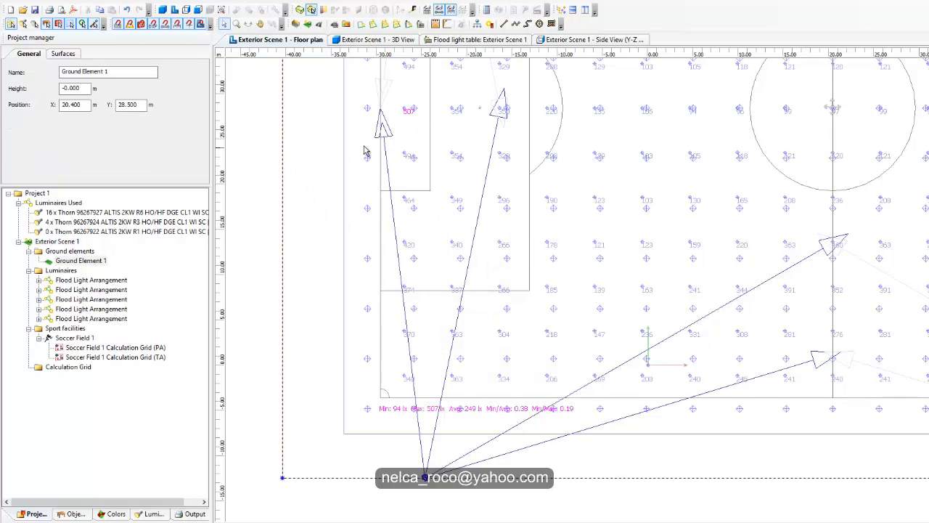
# Re-aim one of the split floodlights between the penalty area and the centre circle, at about X 4 m, Y 25 m.
pyautogui.click(383, 121)
pyautogui.moveTo(382, 119); pyautogui.dragTo(696, 147)
pyautogui.scroll(2, 577, 348)
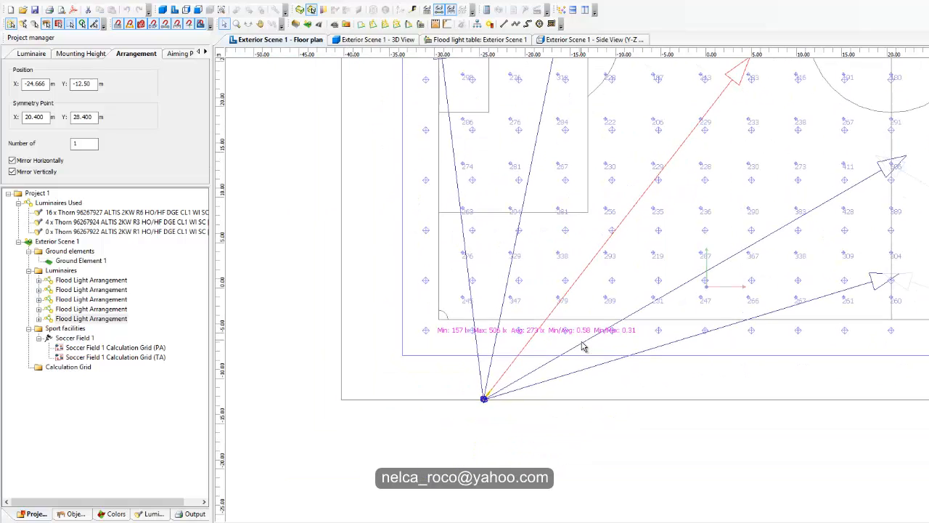
pyautogui.scroll(2, 506, 349)
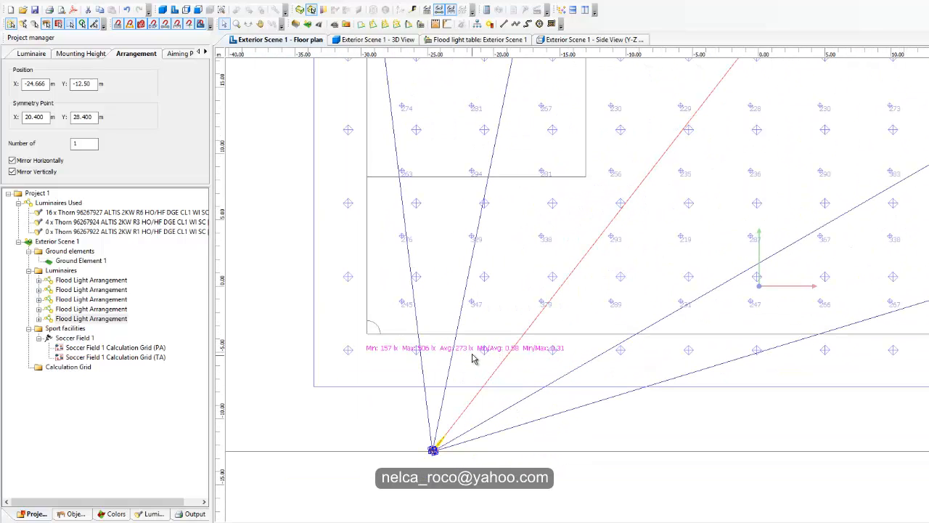
pyautogui.scroll(-2, 528, 366)
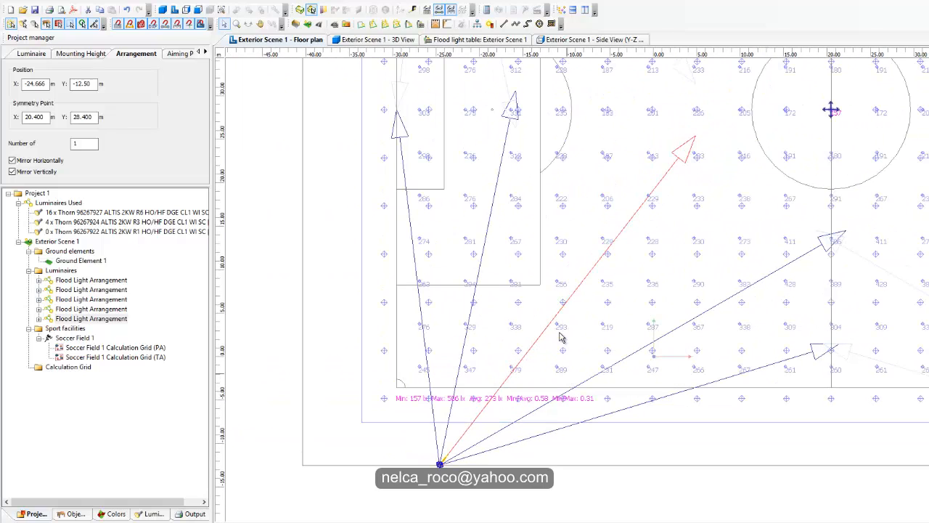
# Compare the R3 and R1 luminaire types on the re-aimed floodlight and restore the R6 type.
pyautogui.click(29, 54)
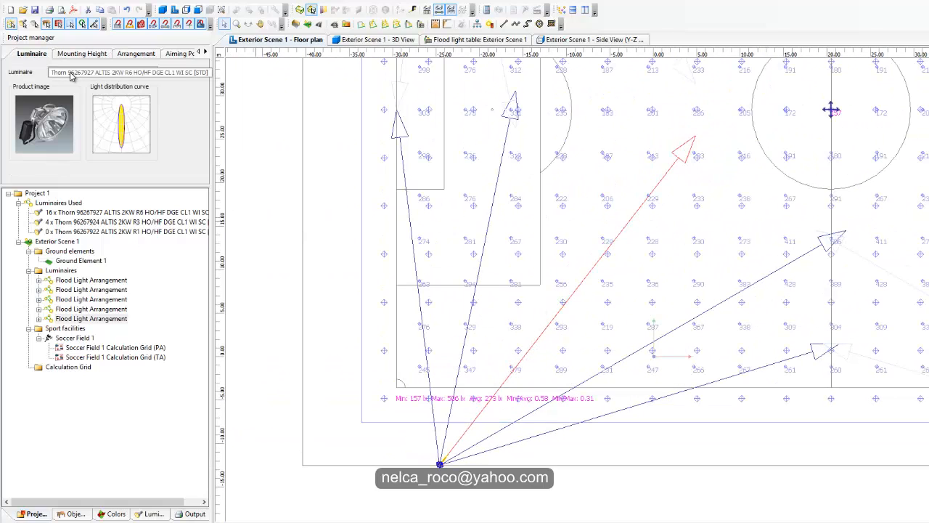
pyautogui.click(71, 72)
pyautogui.click(84, 88)
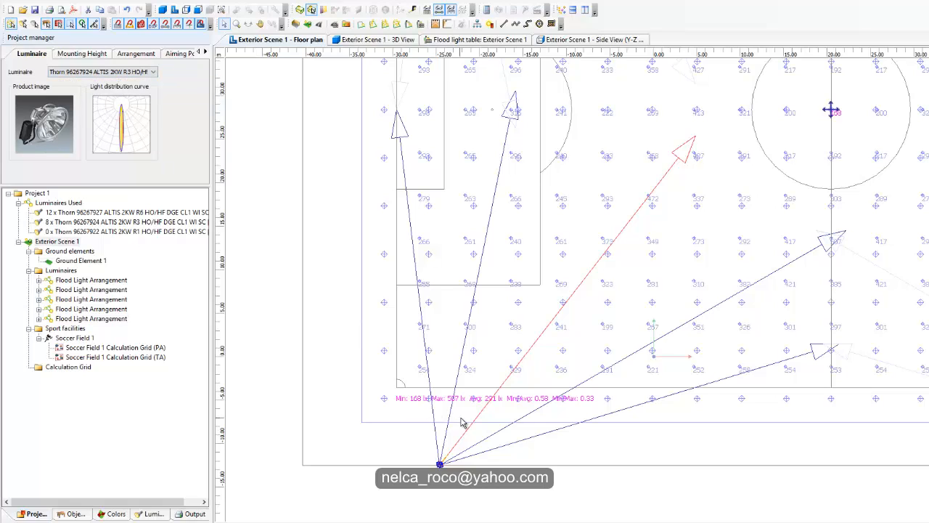
pyautogui.click(87, 72)
pyautogui.click(86, 87)
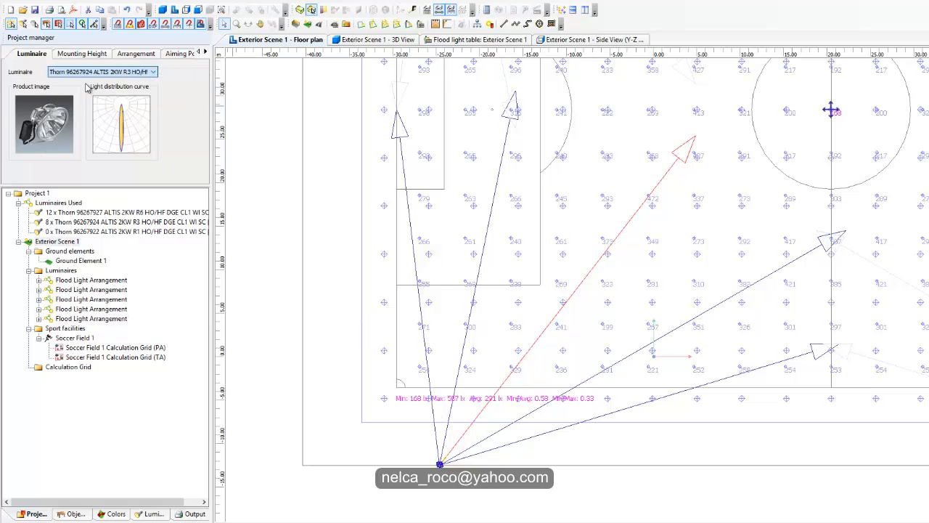
pyautogui.click(86, 72)
pyautogui.click(85, 99)
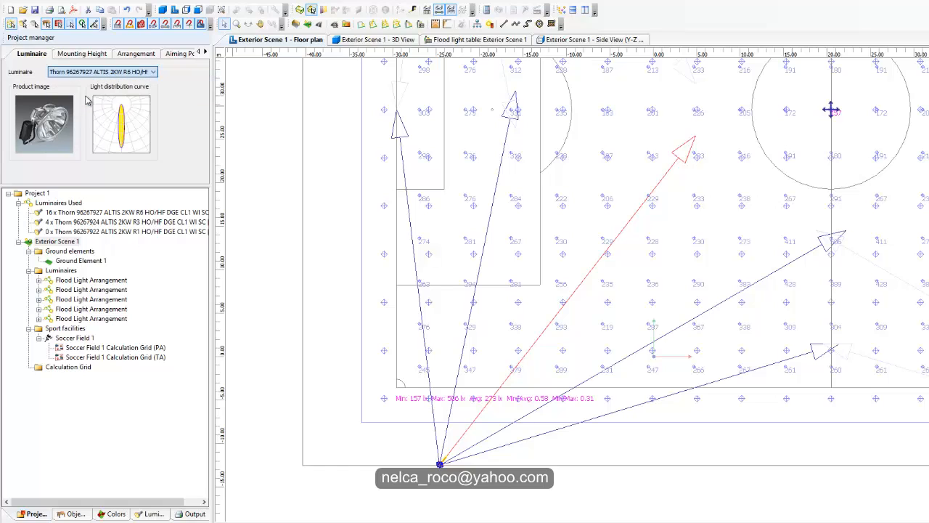
pyautogui.click(85, 72)
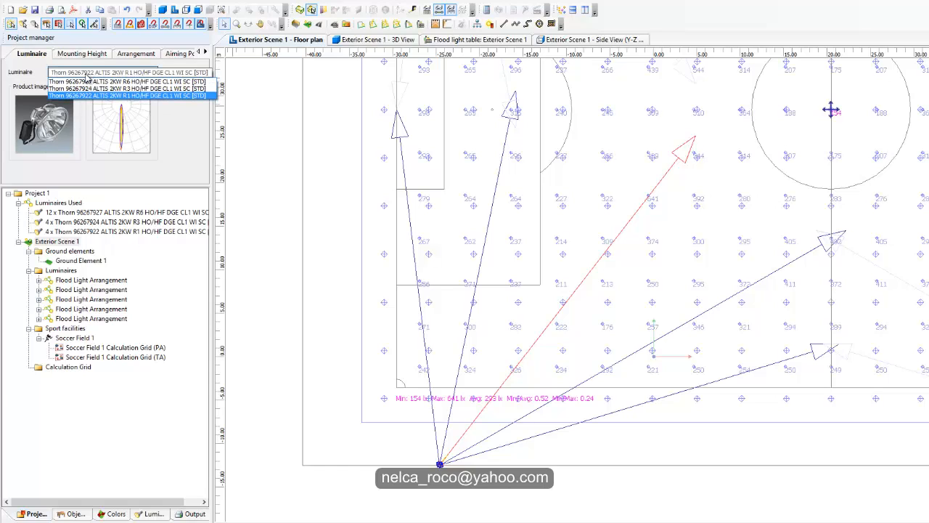
pyautogui.click(86, 82)
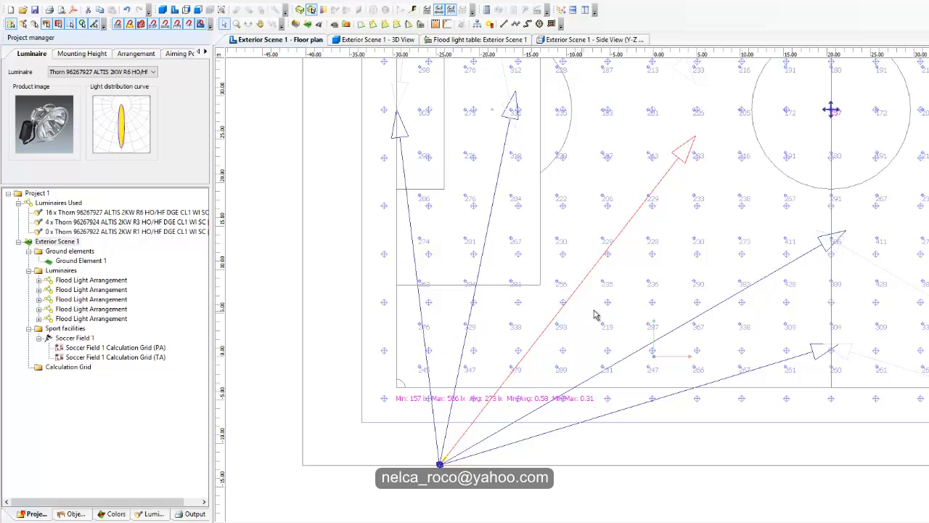
# Examine the PA grid's average illuminance and uniformity ratios together with the values across the lower half of the field.
pyautogui.moveTo(595, 378); pyautogui.dragTo(588, 354, button='middle')
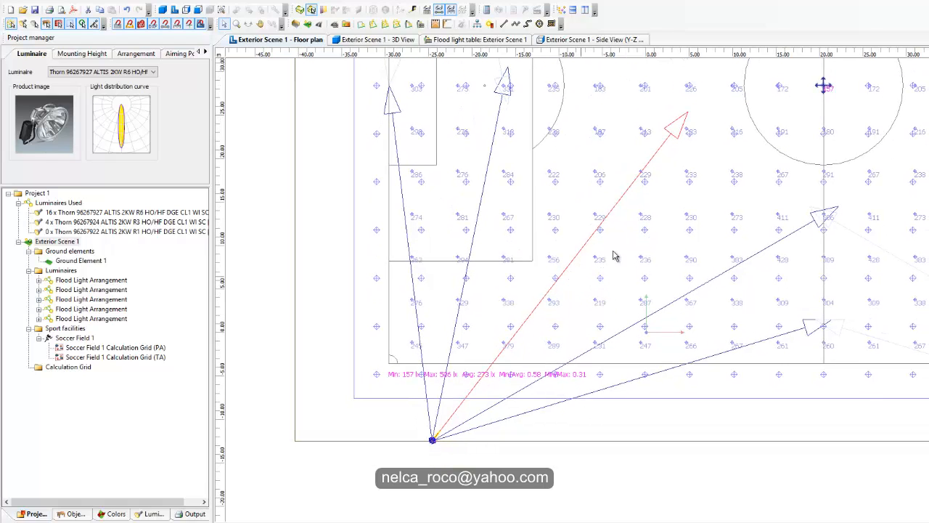
pyautogui.moveTo(610, 273); pyautogui.dragTo(636, 257, button='middle')
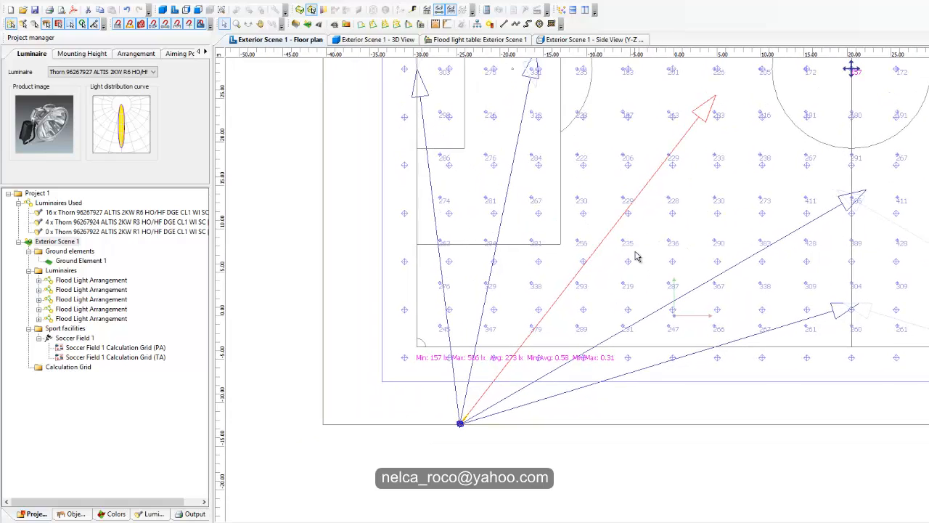
pyautogui.scroll(1, 612, 371)
pyautogui.scroll(-2, 642, 294)
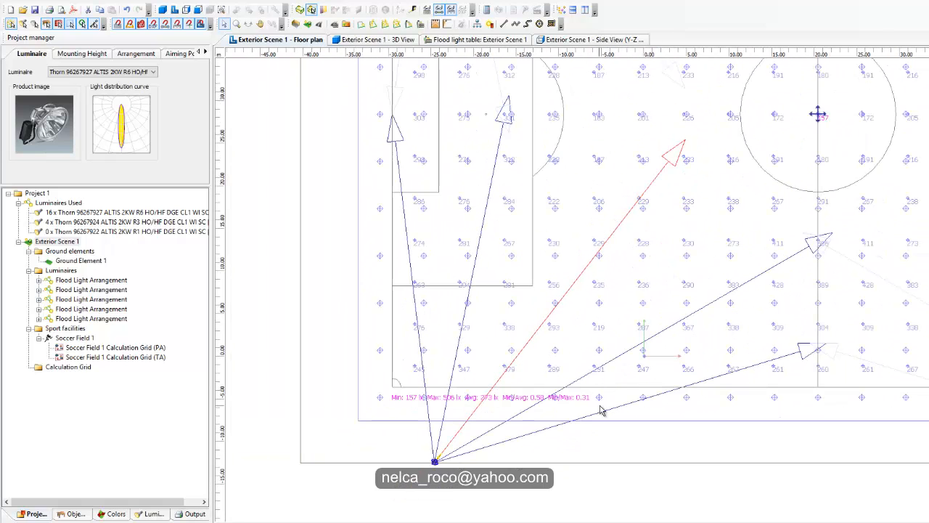
pyautogui.scroll(1, 607, 433)
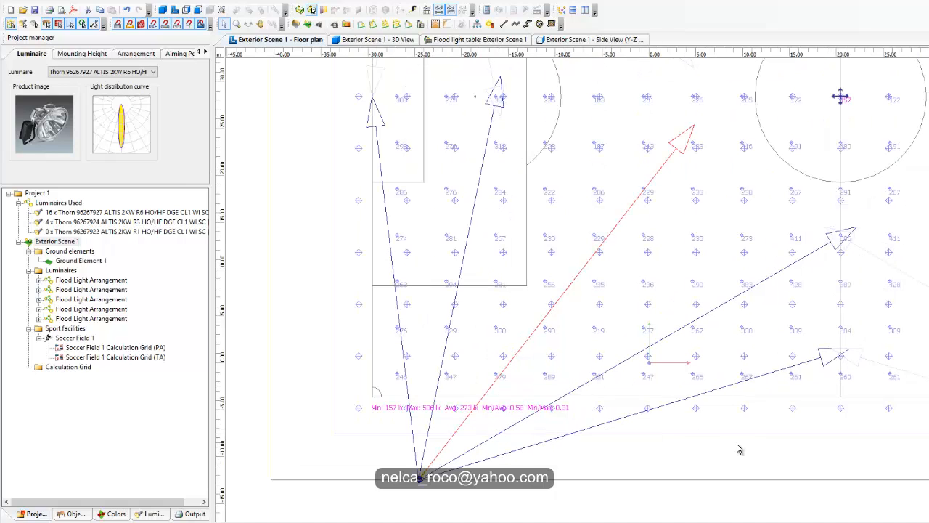
pyautogui.moveTo(746, 430); pyautogui.dragTo(763, 368, button='middle')
pyautogui.scroll(1, 593, 374)
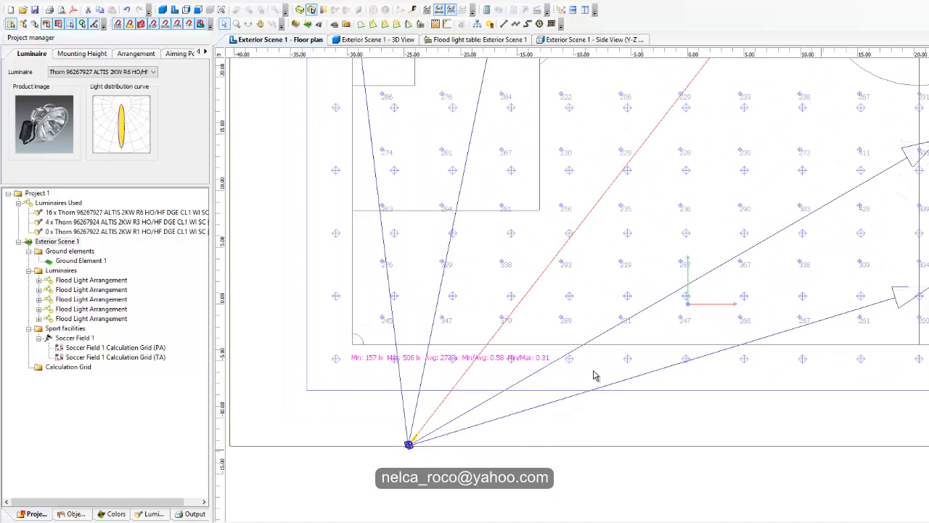
# Examine the PA grid's illuminance values along the lower touchline, around the centre circle and across the opposite half of the field.
pyautogui.moveTo(487, 349); pyautogui.dragTo(512, 389, button='middle')
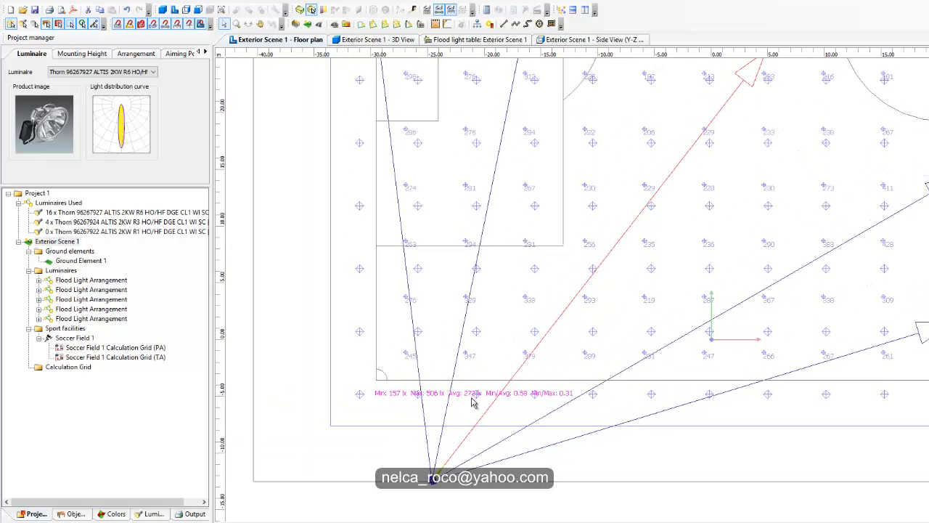
pyautogui.scroll(-1, 682, 376)
pyautogui.moveTo(696, 379); pyautogui.dragTo(520, 453, button='middle')
pyautogui.moveTo(673, 239); pyautogui.dragTo(643, 298, button='middle')
pyautogui.moveTo(608, 218); pyautogui.dragTo(345, 416, button='middle')
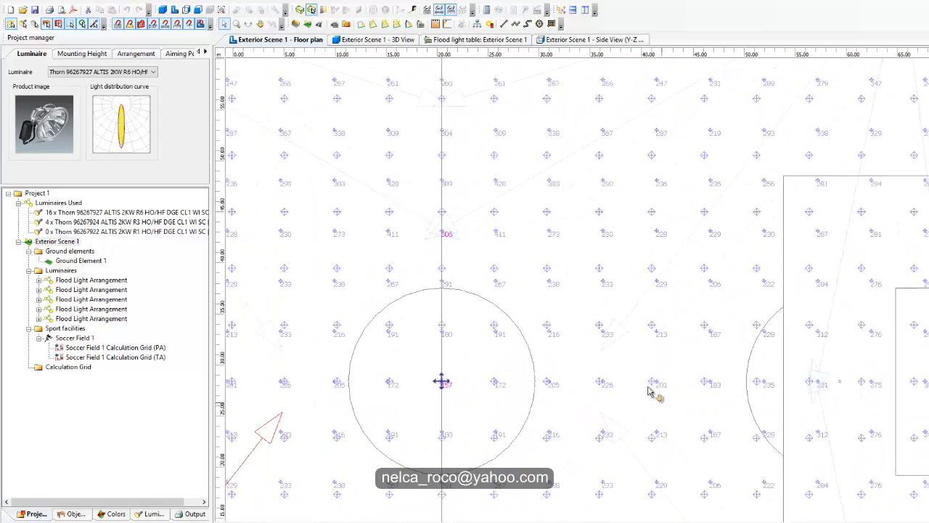
pyautogui.moveTo(649, 390); pyautogui.dragTo(423, 270, button='middle')
pyautogui.moveTo(649, 369); pyautogui.dragTo(436, 201, button='middle')
pyautogui.moveTo(440, 234); pyautogui.dragTo(908, 145, button='middle')
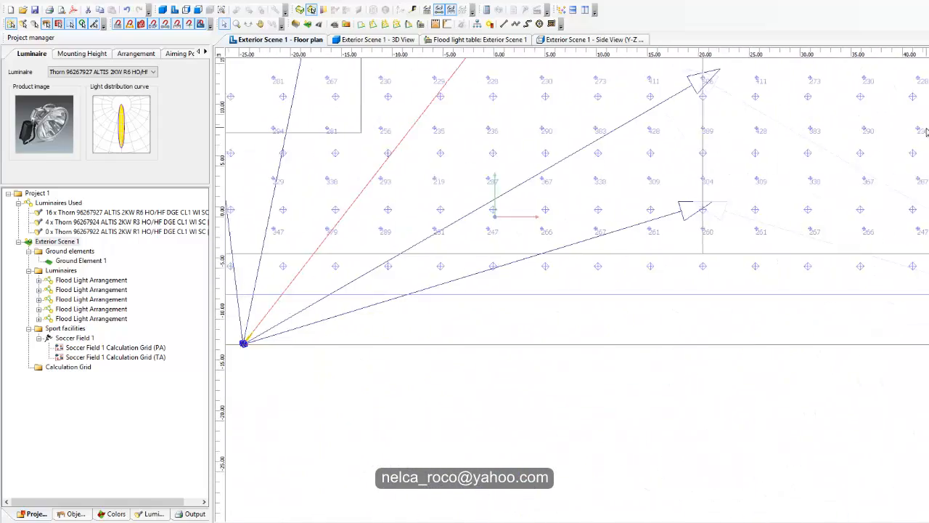
pyautogui.moveTo(631, 192); pyautogui.dragTo(818, 269, button='middle')
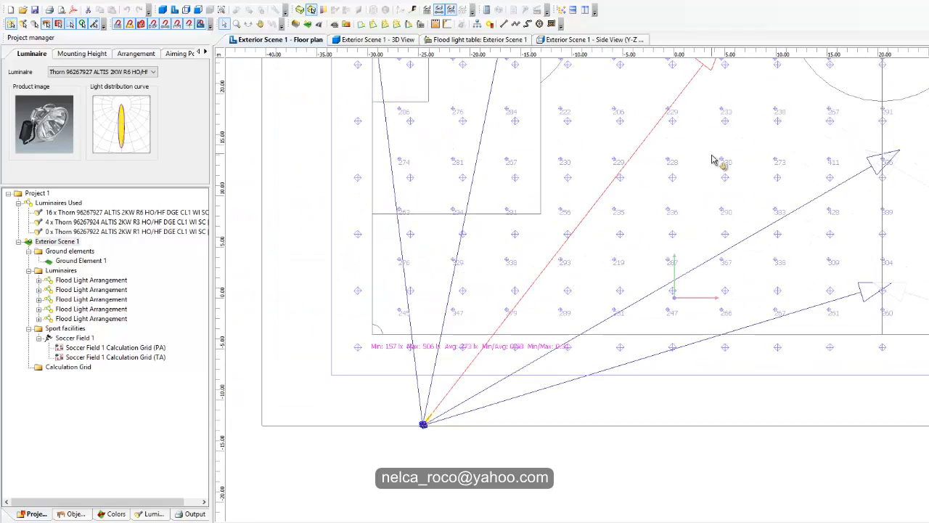
# Re-aim the selected floodlight slightly closer to the centre circle, at about X 6.5 m, Y 25.4 m.
pyautogui.moveTo(713, 160); pyautogui.dragTo(721, 464, button='middle')
pyautogui.moveTo(703, 188); pyautogui.dragTo(784, 213, button='middle')
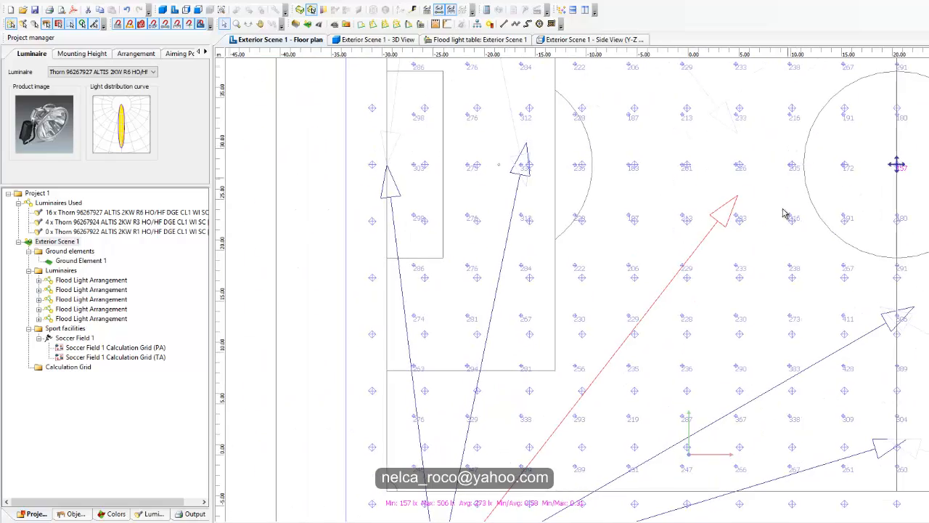
pyautogui.moveTo(737, 204); pyautogui.dragTo(761, 203)
# Examine the PA grid's minimum, average and uniformity ratios for the re-aimed floodlight, together with the values around the centre circle.
pyautogui.moveTo(780, 171); pyautogui.dragTo(778, 120, button='middle')
pyautogui.moveTo(776, 231); pyautogui.dragTo(780, 108, button='middle')
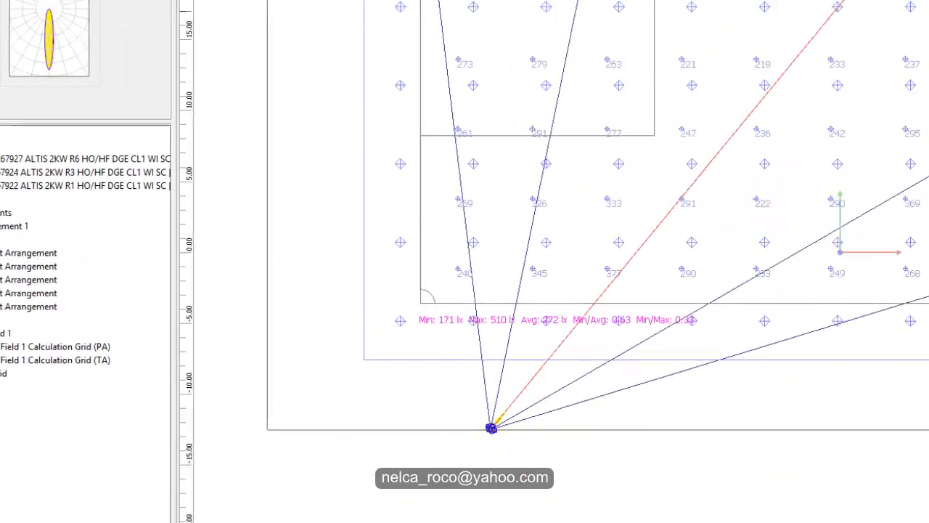
pyautogui.scroll(2, 507, 314)
pyautogui.scroll(2, 514, 363)
pyautogui.moveTo(513, 363); pyautogui.dragTo(780, 242, button='middle')
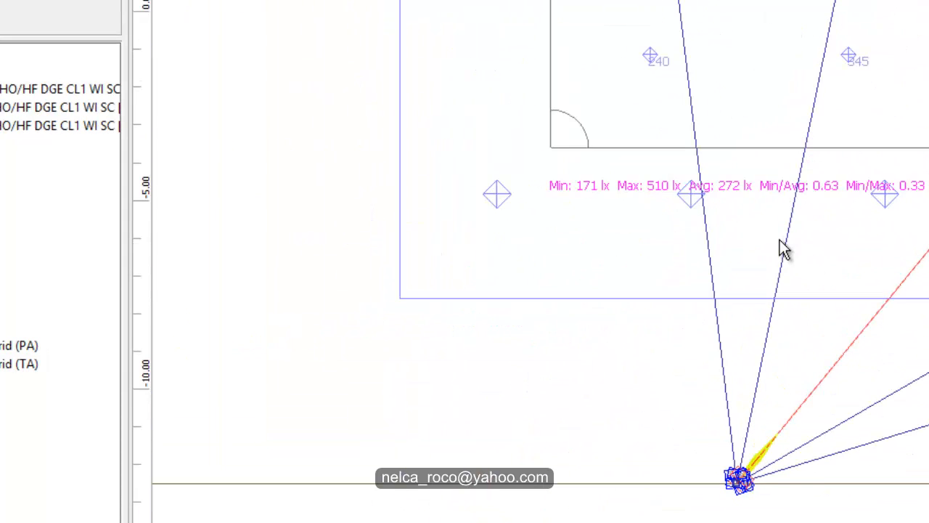
pyautogui.scroll(1, 797, 240)
pyautogui.scroll(1, 804, 190)
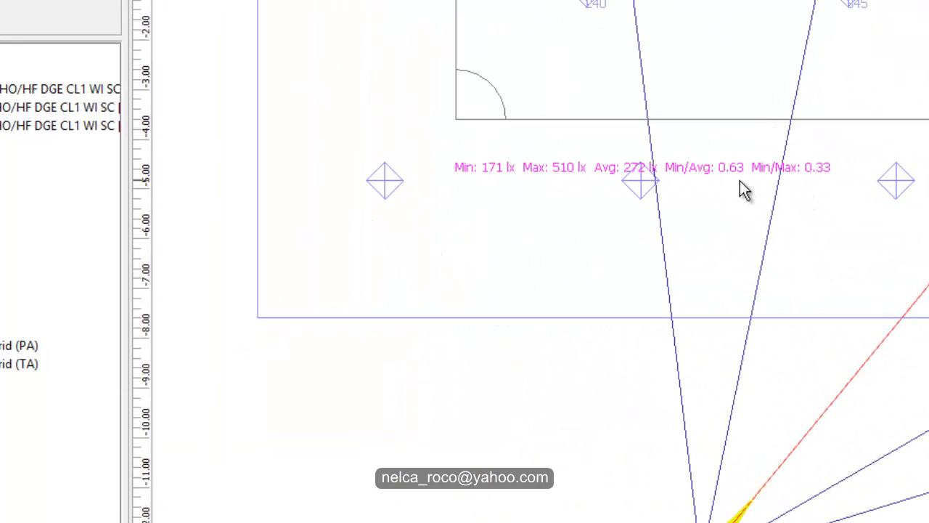
pyautogui.scroll(-4, 740, 186)
pyautogui.moveTo(928, 185); pyautogui.dragTo(653, 396, button='middle')
pyautogui.scroll(-5, 653, 396)
pyautogui.moveTo(926, 300); pyautogui.dragTo(858, 323, button='middle')
pyautogui.scroll(-3, 852, 236)
pyautogui.moveTo(825, 198); pyautogui.dragTo(928, 308, button='middle')
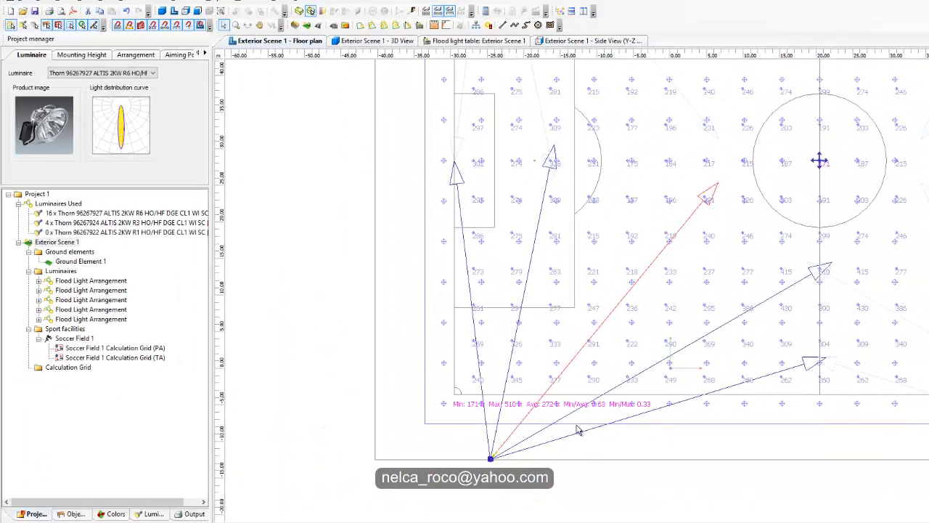
pyautogui.scroll(1, 579, 430)
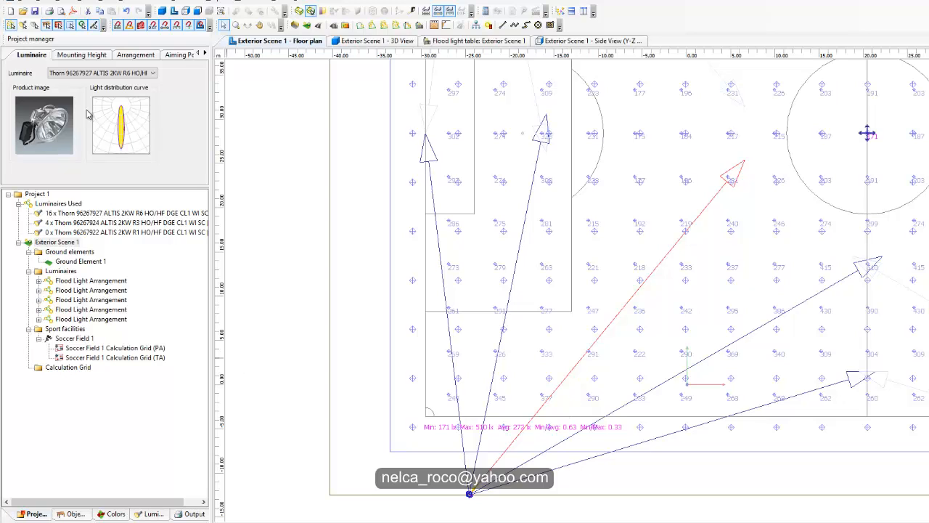
# Switch the selected floodlight's aiming to beam angle and set its Y angle to -70°.
pyautogui.click(127, 55)
pyautogui.click(183, 54)
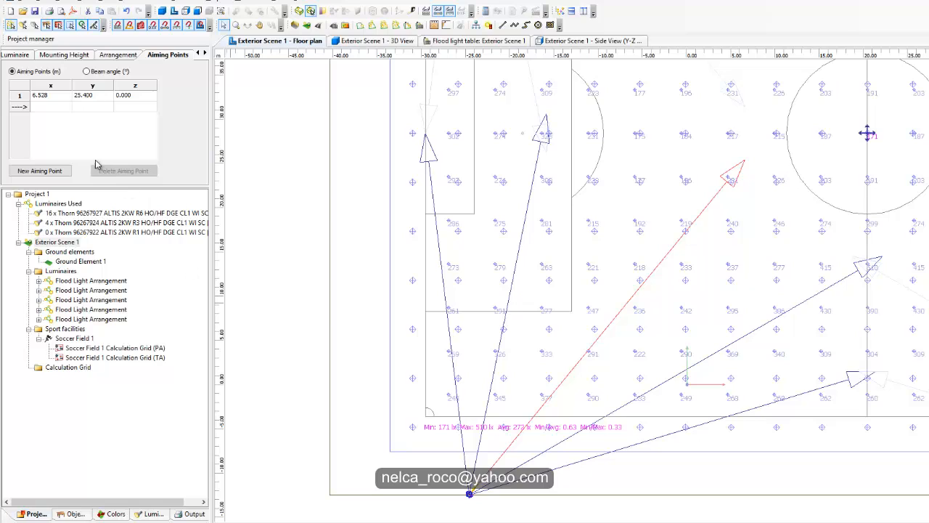
pyautogui.click(204, 55)
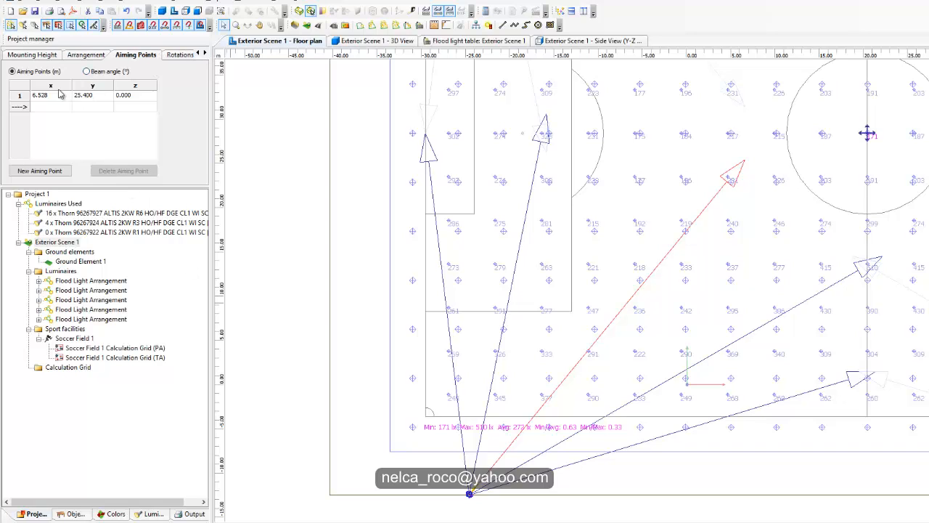
pyautogui.click(178, 56)
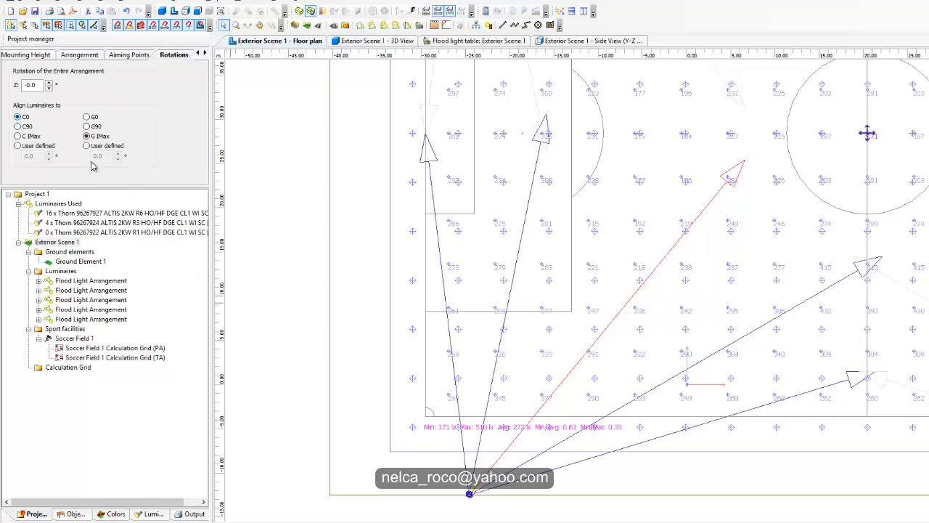
pyautogui.click(125, 55)
pyautogui.click(86, 72)
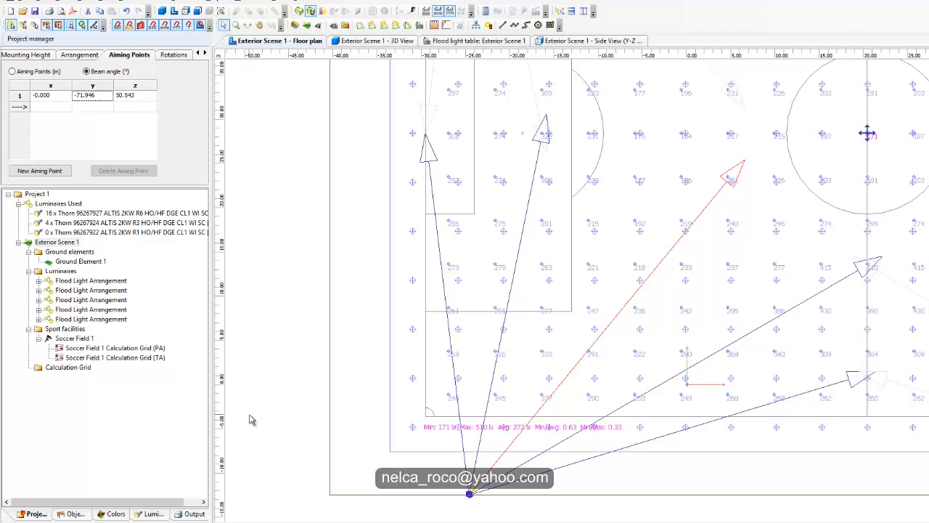
pyautogui.write('-70')
pyautogui.press('Return')
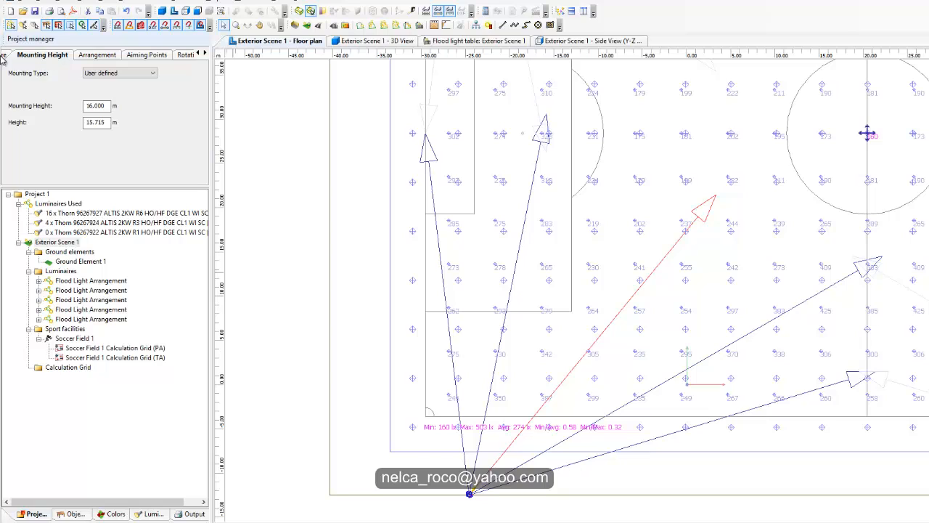
# Change the selected floodlight's luminaire type to Thorn 96267922 ALTIS 2KW R1.
pyautogui.click(3, 56)
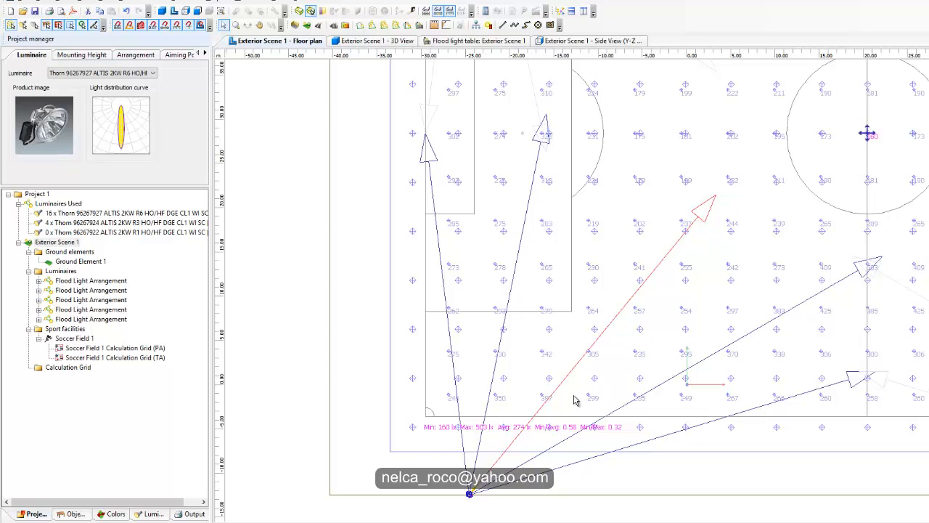
pyautogui.click(136, 55)
pyautogui.click(178, 56)
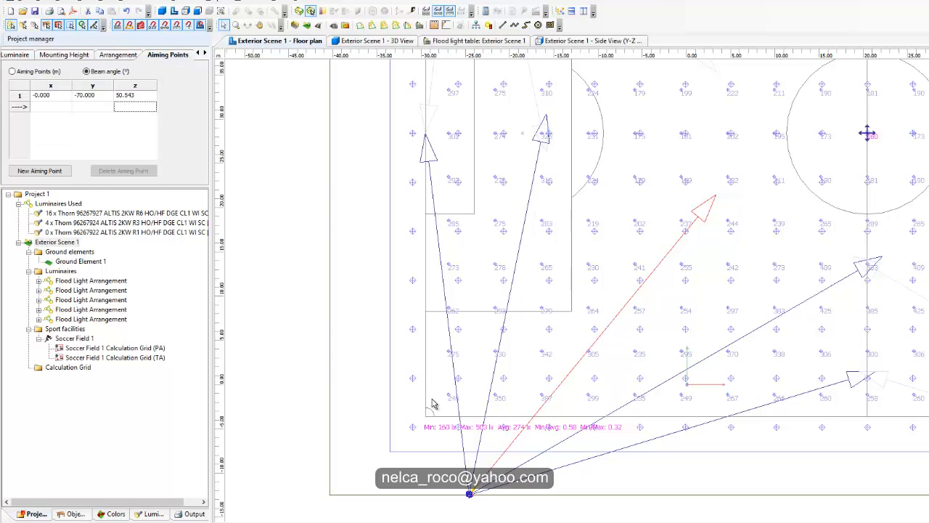
pyautogui.moveTo(636, 346); pyautogui.dragTo(532, 404, button='middle')
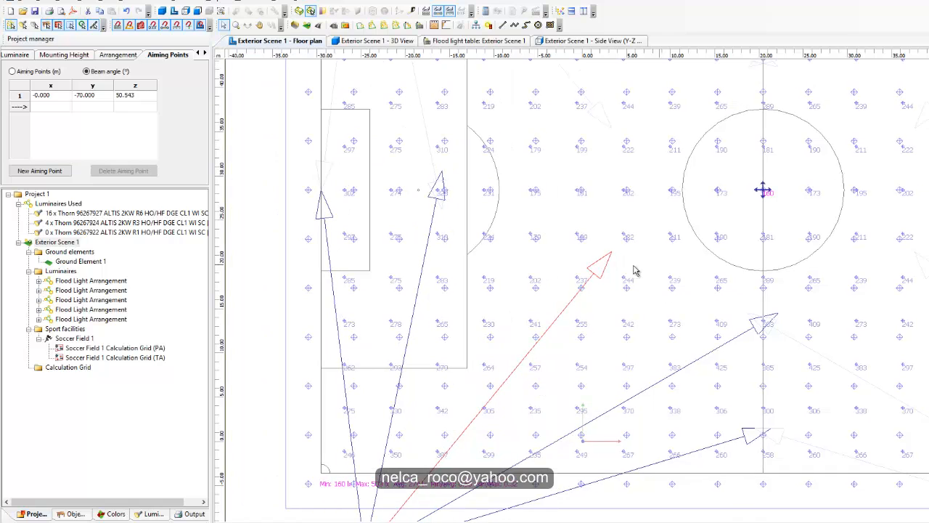
pyautogui.click(15, 56)
pyautogui.click(62, 73)
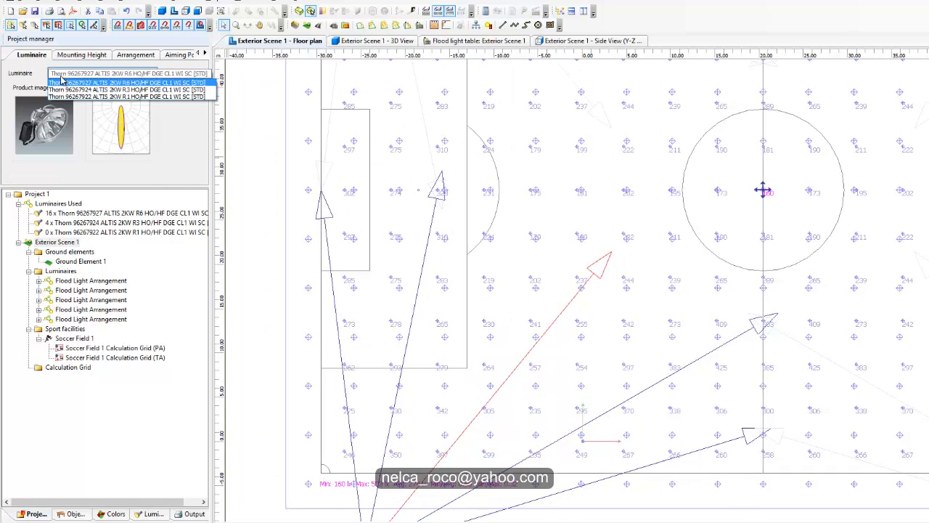
pyautogui.click(69, 97)
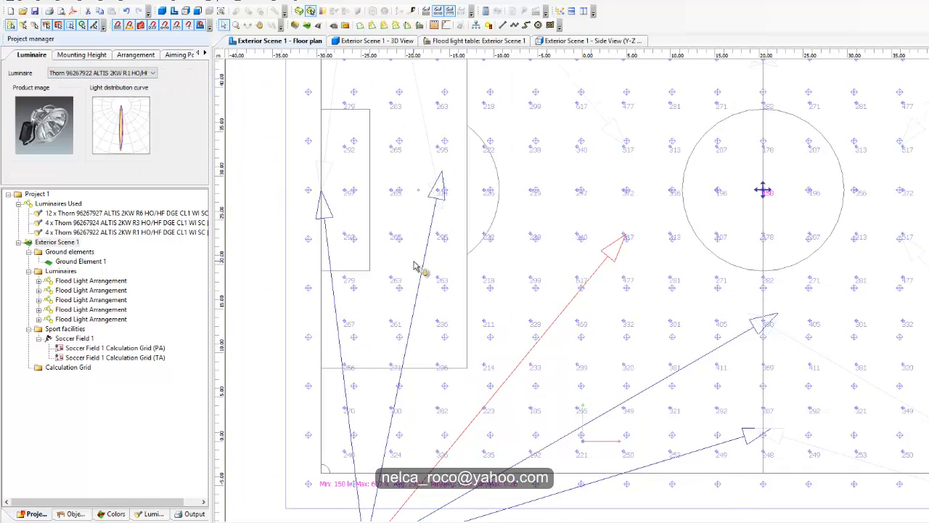
# Examine the PA grid's illuminance and uniformity with the R1 luminaire and check that floodlight's beam angles.
pyautogui.scroll(-2, 632, 105)
pyautogui.moveTo(712, 153); pyautogui.dragTo(624, 197, button='middle')
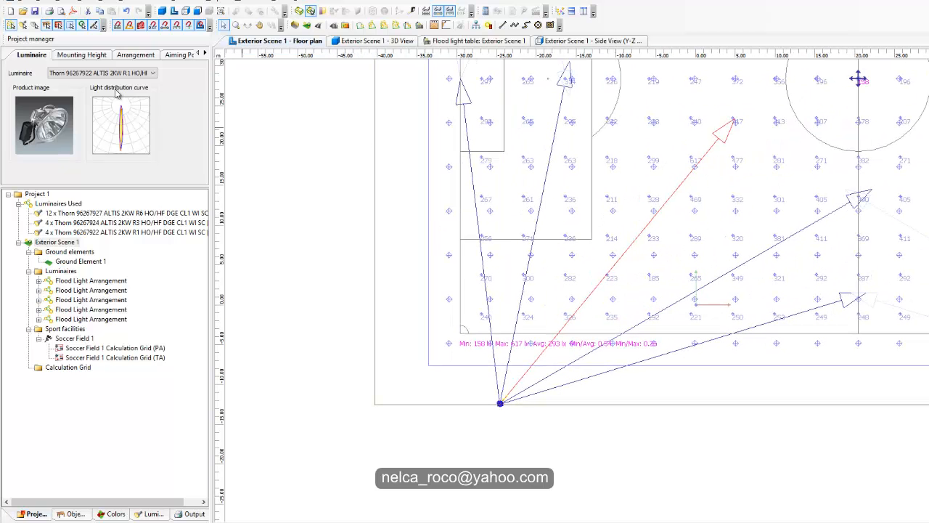
pyautogui.click(81, 54)
pyautogui.click(135, 54)
pyautogui.click(177, 54)
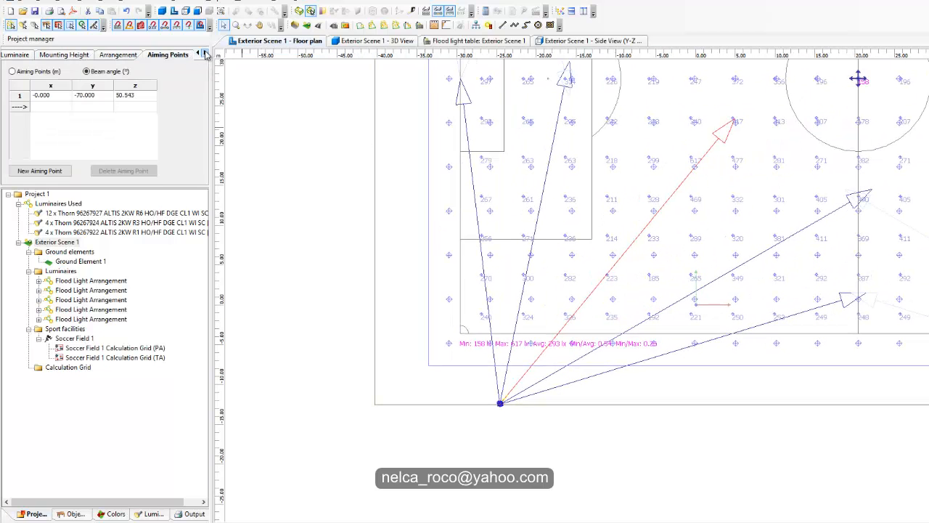
pyautogui.moveTo(570, 216); pyautogui.dragTo(491, 254, button='middle')
pyautogui.scroll(1, 805, 151)
pyautogui.scroll(1, 805, 151)
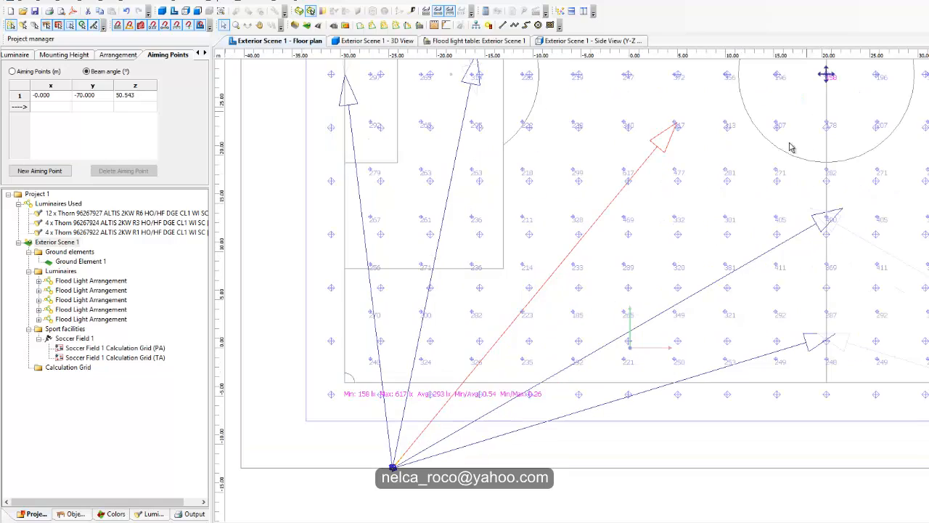
pyautogui.moveTo(706, 309); pyautogui.dragTo(710, 285, button='middle')
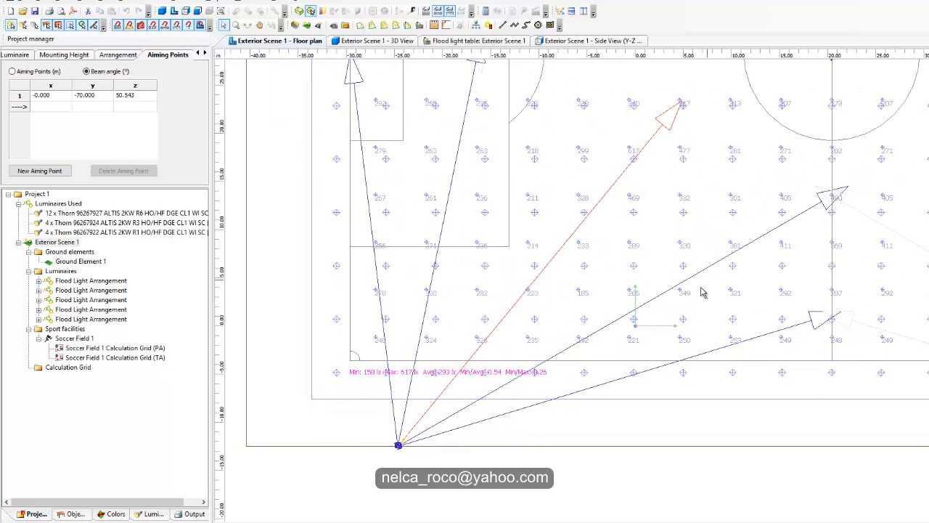
pyautogui.scroll(2, 560, 373)
pyautogui.scroll(-2, 510, 298)
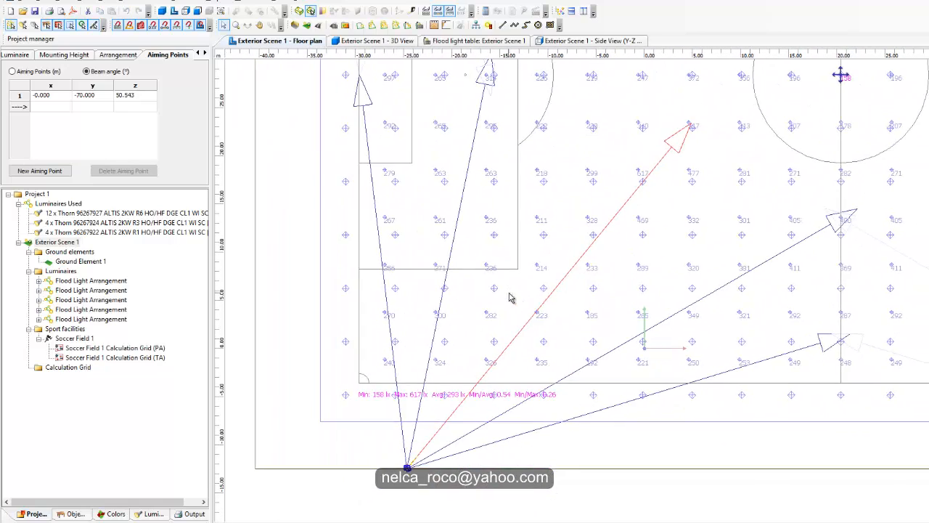
# Set the Y beam angle of the floodlight aimed at the halfway line near the lower touchline to -70°.
pyautogui.click(816, 351)
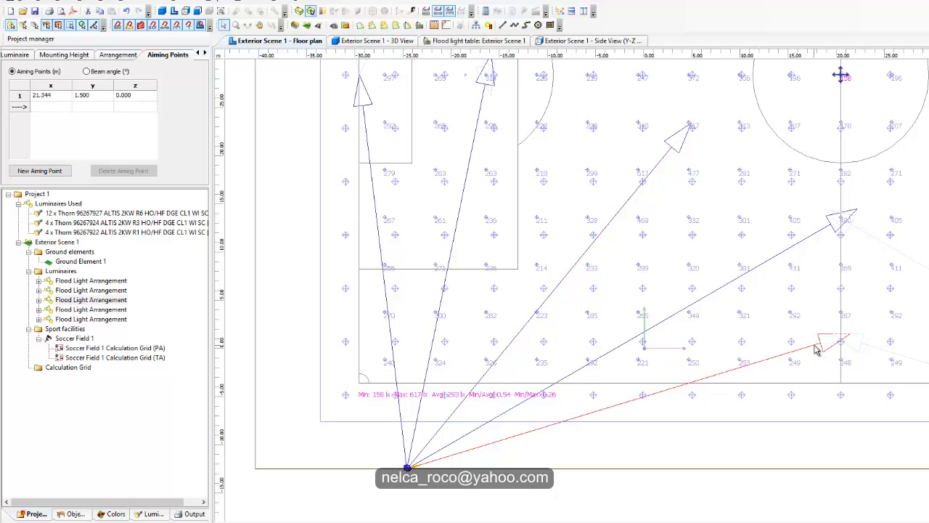
pyautogui.click(91, 72)
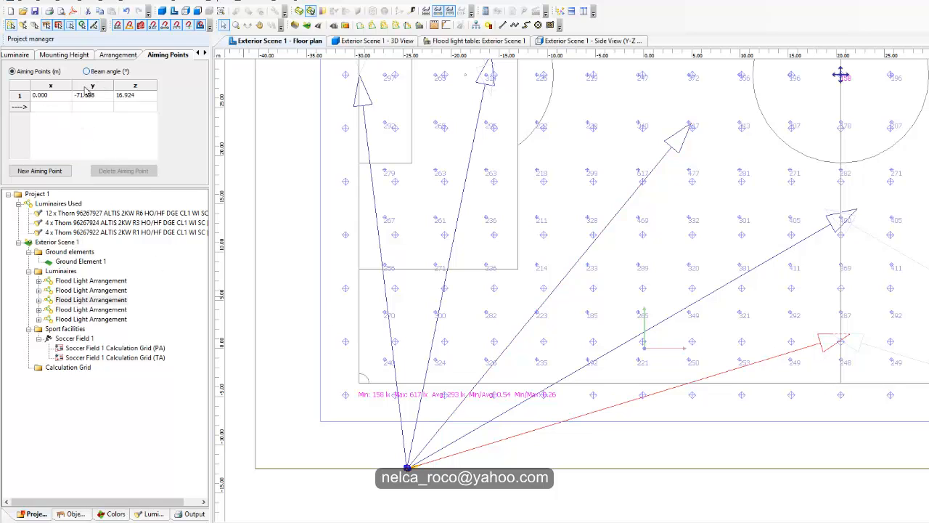
pyautogui.click(89, 101)
pyautogui.write('-70')
pyautogui.press('Return')
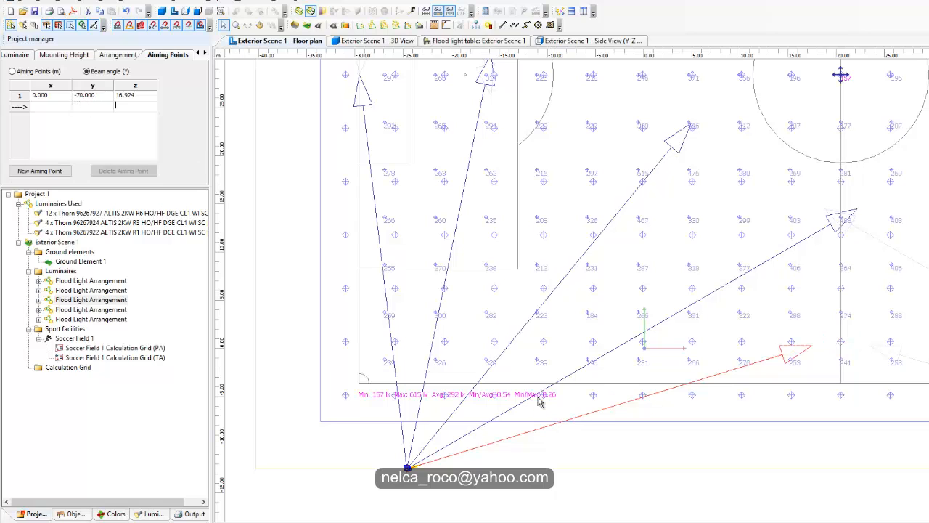
# Try the R1 luminaire type on the floodlight aimed near the lower touchline and restore the R6 type.
pyautogui.click(14, 55)
pyautogui.click(80, 73)
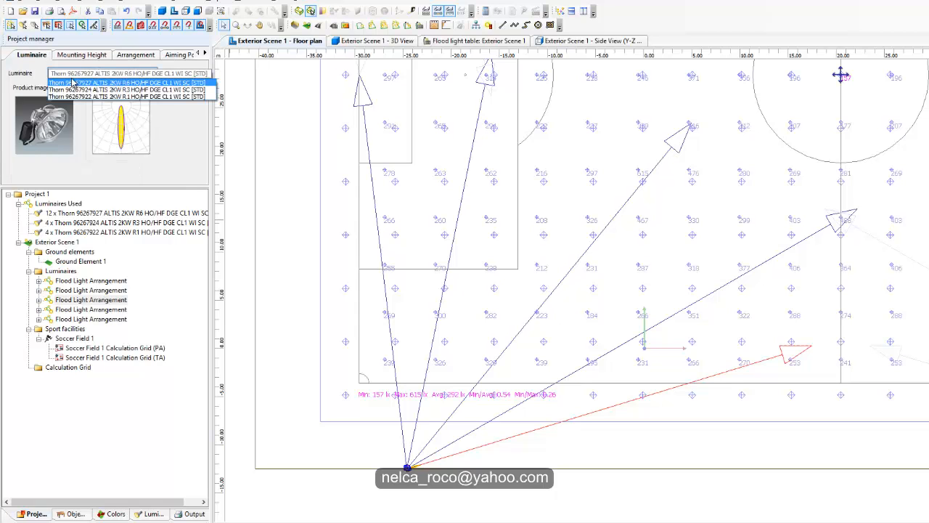
pyautogui.click(79, 98)
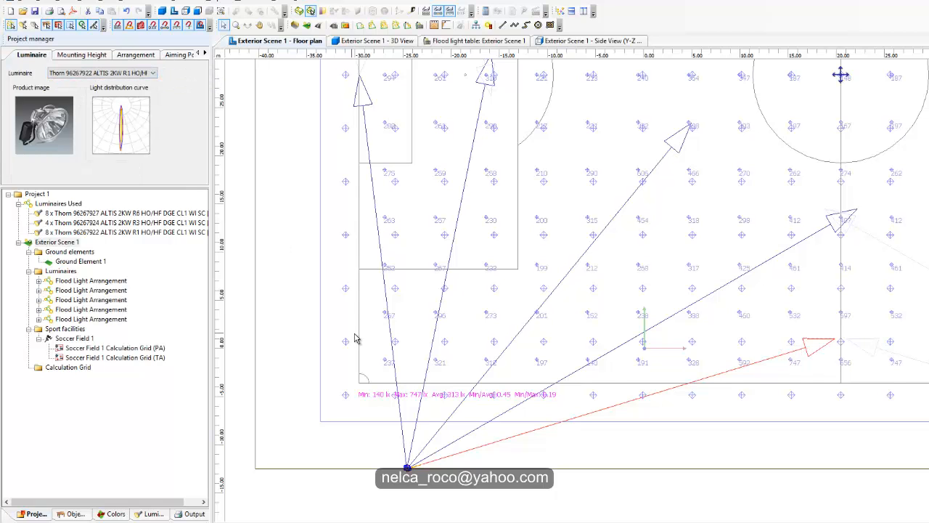
pyautogui.moveTo(608, 384); pyautogui.dragTo(595, 380, button='middle')
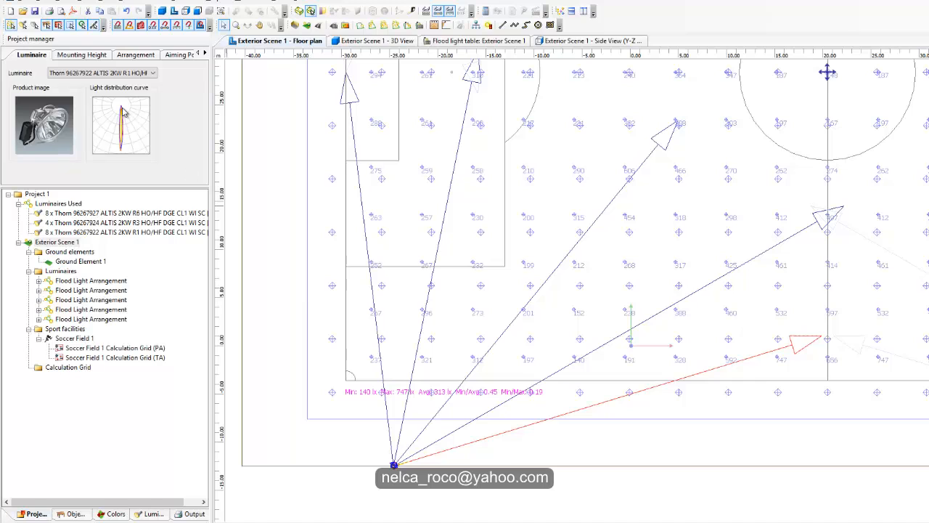
pyautogui.click(79, 72)
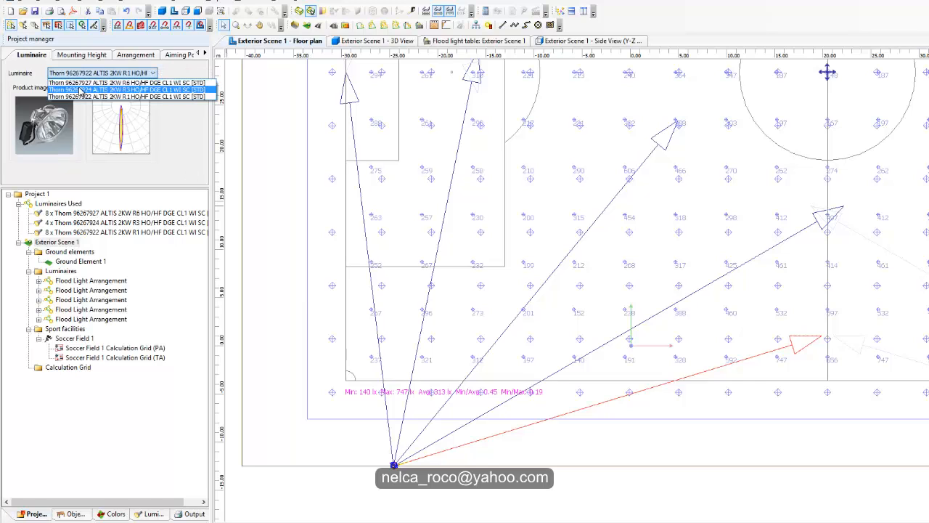
pyautogui.click(80, 83)
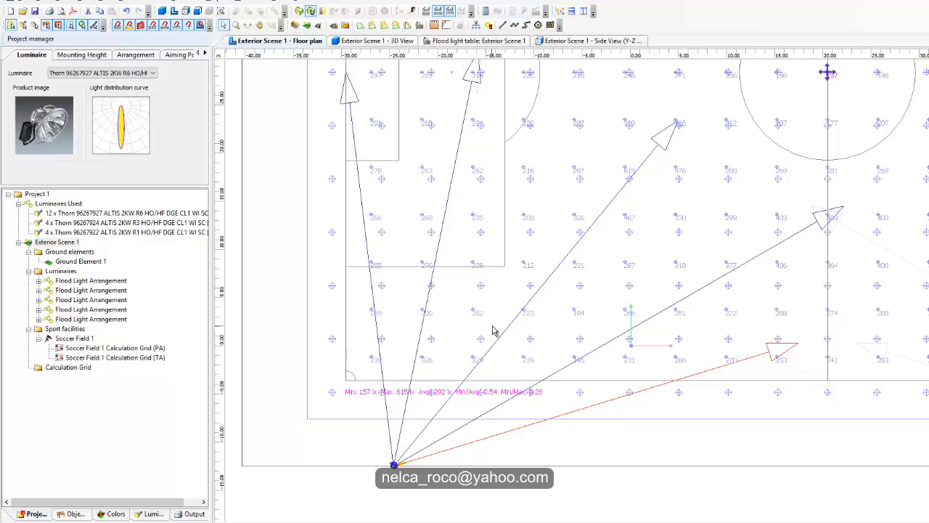
# Review the lower-touchline floodlight's arrangement and open its beam angle values.
pyautogui.moveTo(773, 386); pyautogui.dragTo(771, 401, button='middle')
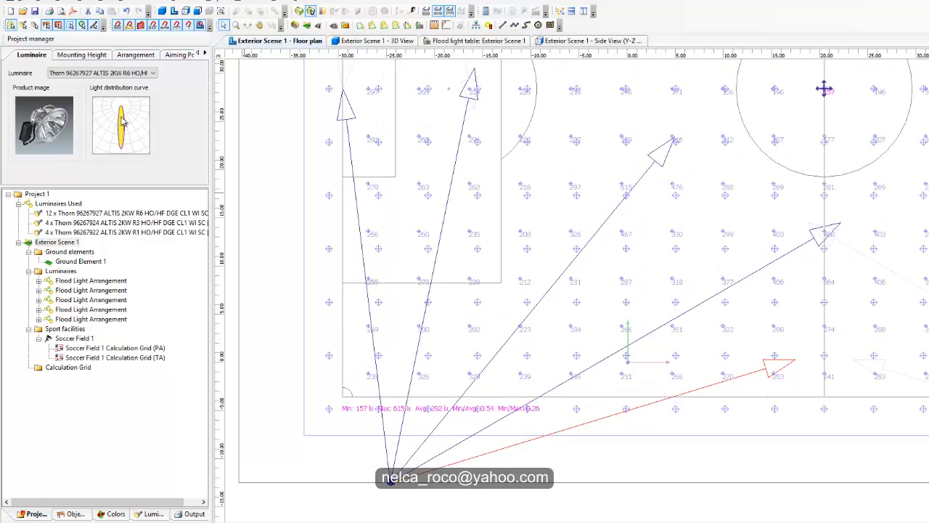
pyautogui.click(136, 55)
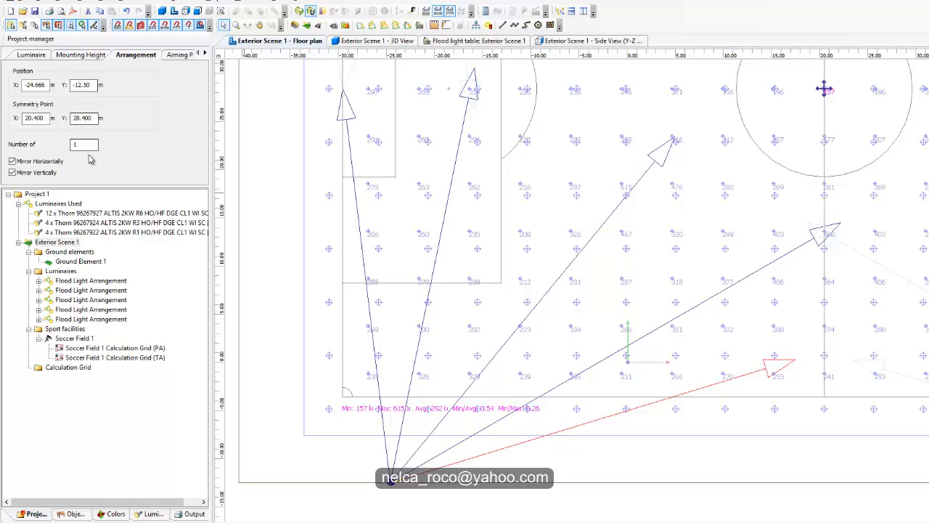
pyautogui.click(173, 58)
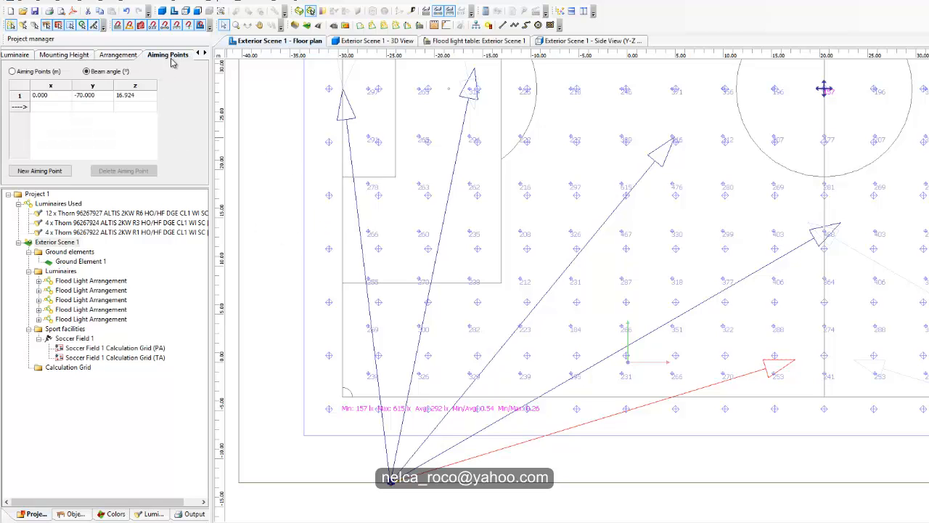
pyautogui.moveTo(632, 378); pyautogui.dragTo(680, 296, button='middle')
pyautogui.scroll(-3, 629, 390)
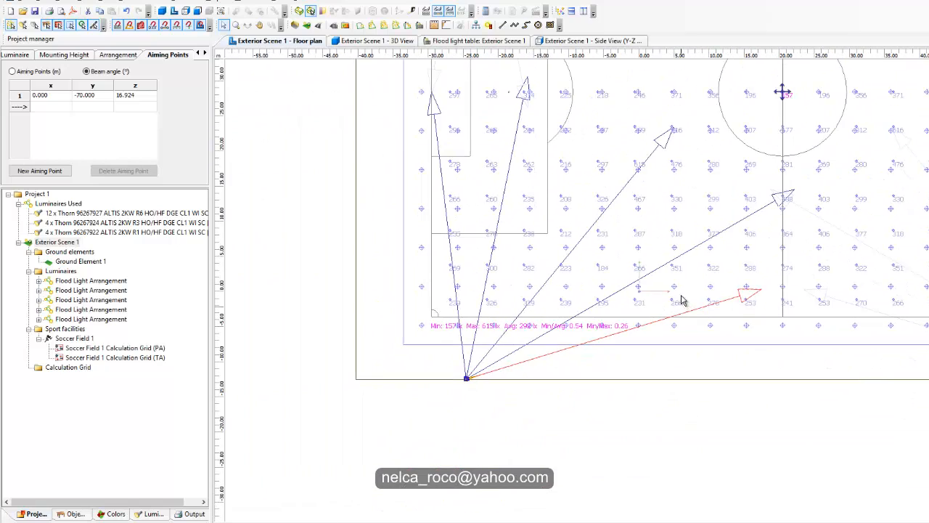
pyautogui.scroll(2, 584, 269)
pyautogui.moveTo(569, 276); pyautogui.dragTo(552, 345, button='middle')
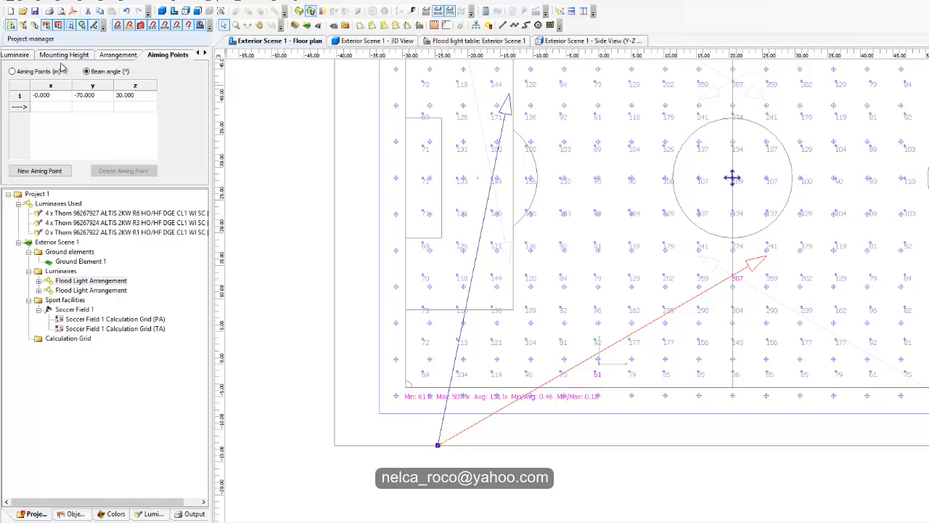
# Try the Thorn 96267922 ALTIS 2KW R1 luminaire on the selected flood light arrangement and switch back to the 96267924 R3 model.
pyautogui.click(29, 56)
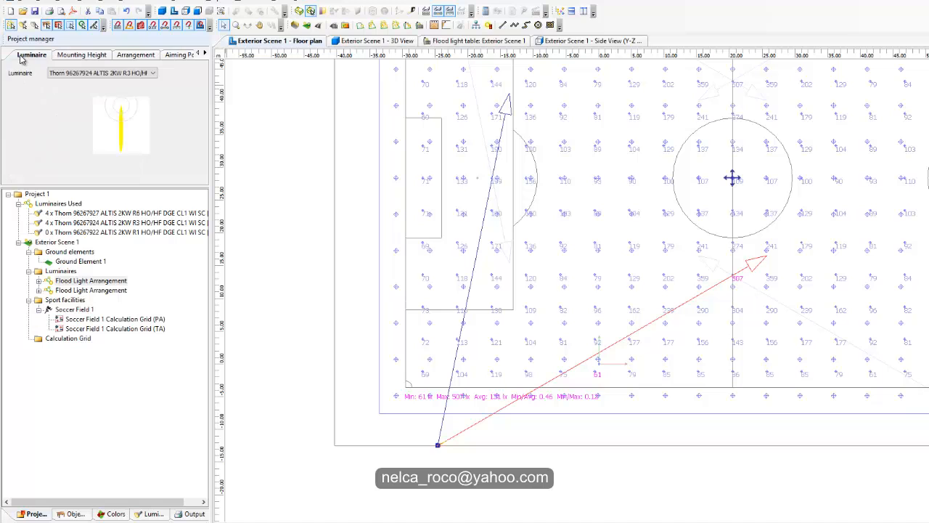
pyautogui.click(82, 55)
pyautogui.click(32, 55)
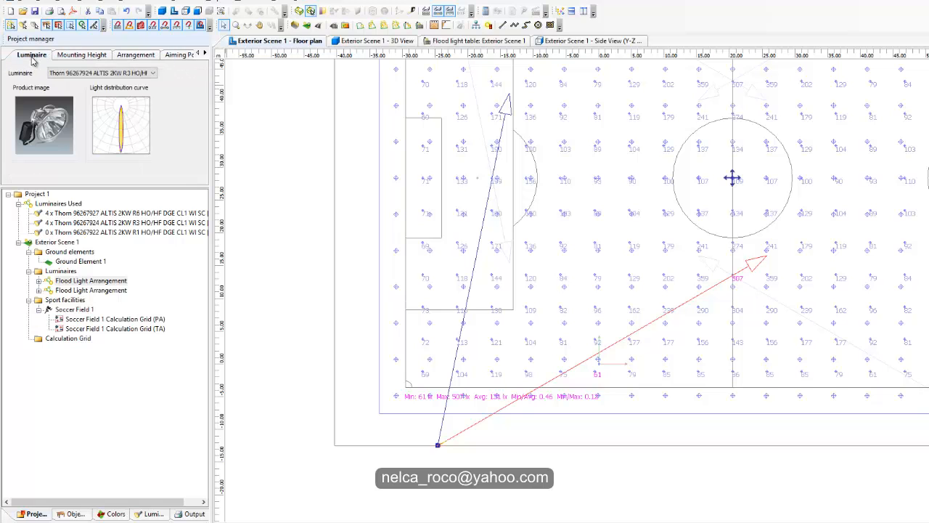
pyautogui.click(102, 73)
pyautogui.click(85, 97)
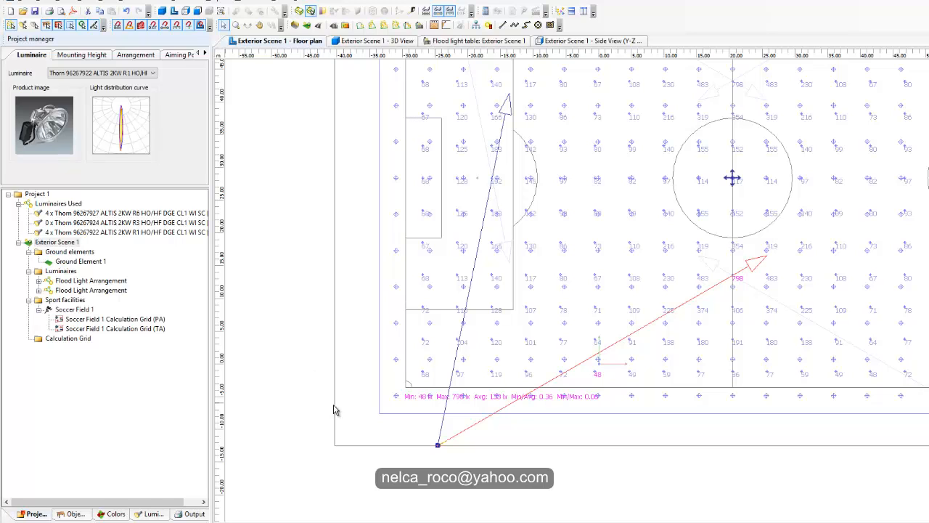
pyautogui.click(102, 73)
pyautogui.click(94, 90)
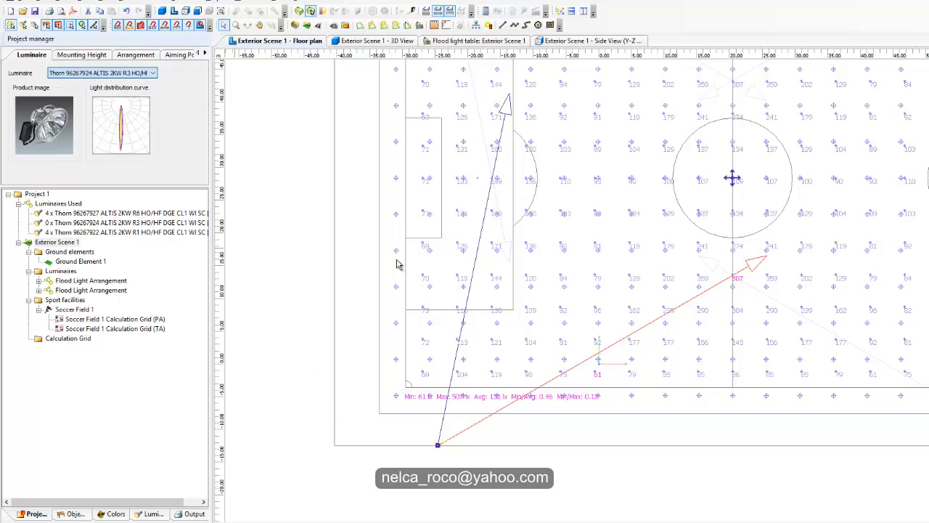
# Assign the Thorn 96267927 ALTIS 2KW R6 luminaire to the selected flood light arrangement.
pyautogui.click(116, 73)
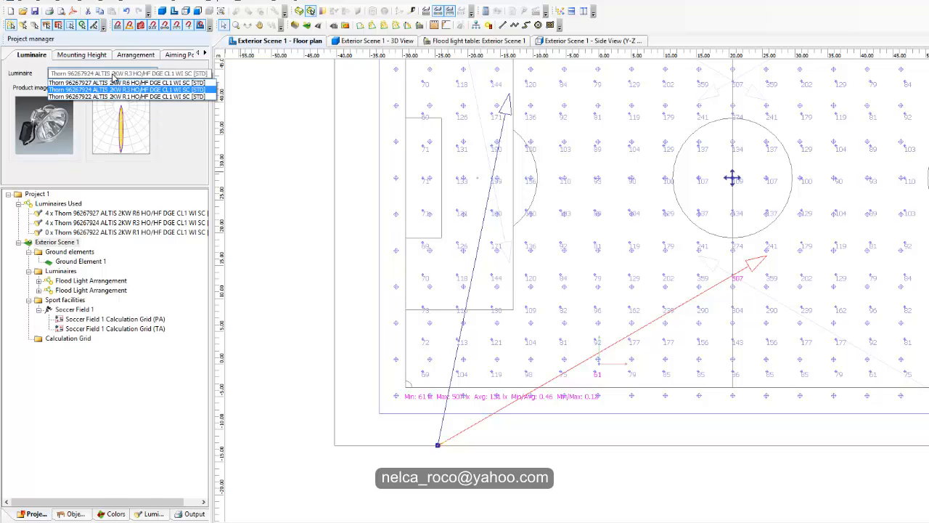
pyautogui.click(116, 84)
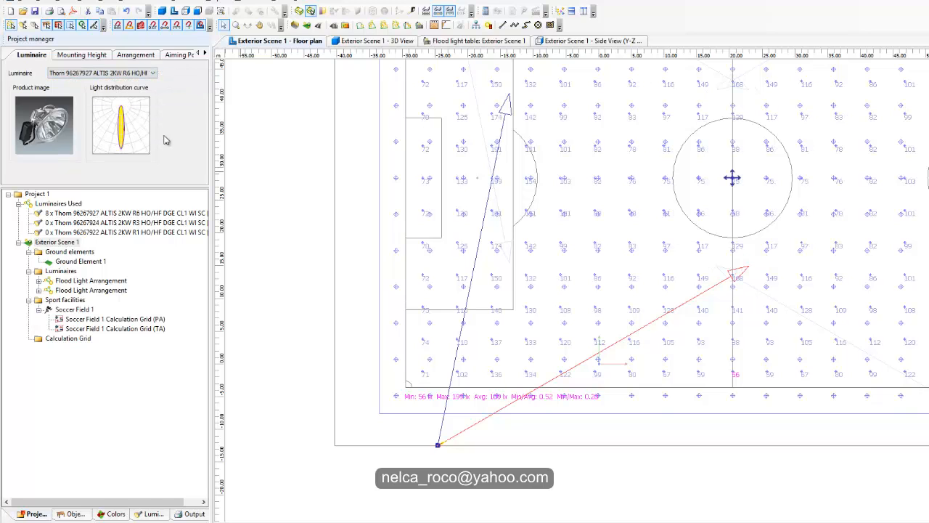
# Move the selected flood light's aiming point near the halfway line towards the near touchline, to beam angles about y -69.9° and z 27.4°.
pyautogui.click(136, 58)
pyautogui.click(177, 55)
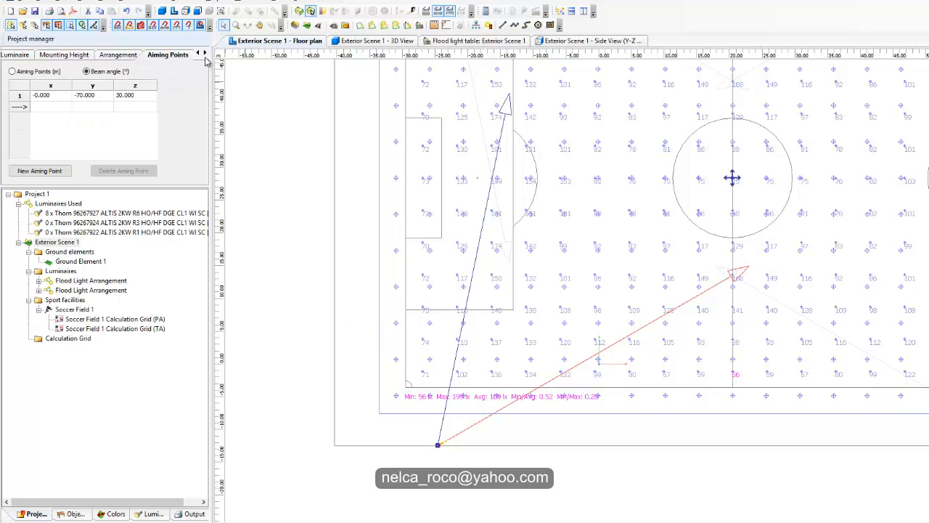
pyautogui.click(205, 54)
pyautogui.click(172, 58)
pyautogui.click(129, 58)
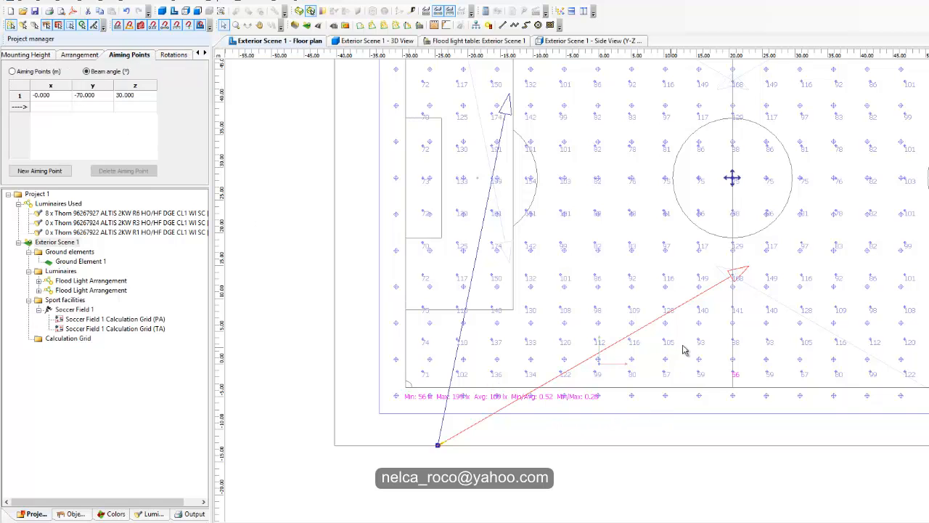
pyautogui.moveTo(709, 319); pyautogui.dragTo(740, 287, button='middle')
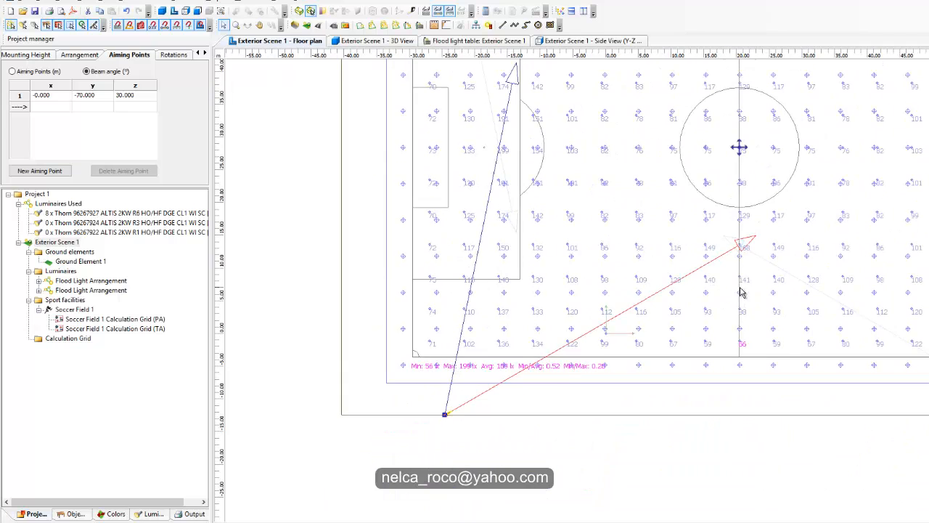
pyautogui.scroll(1, 740, 287)
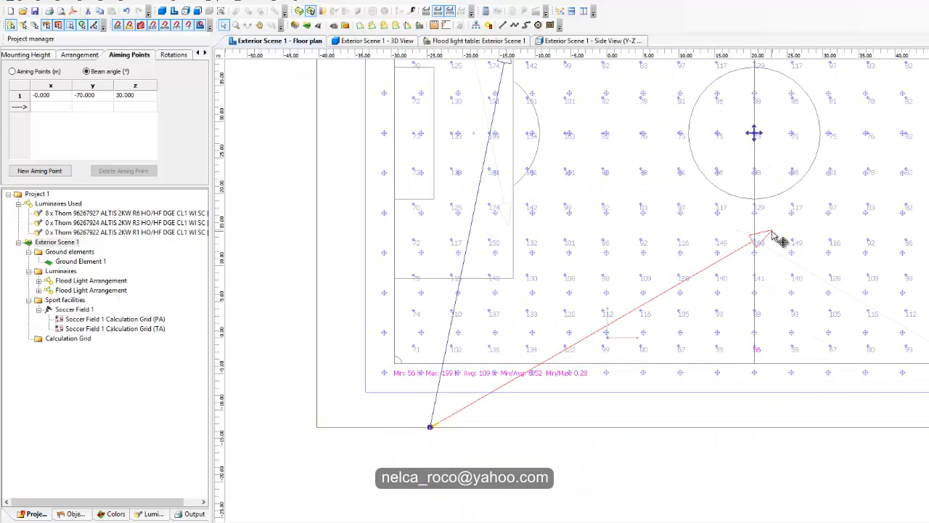
pyautogui.moveTo(771, 230); pyautogui.dragTo(789, 255)
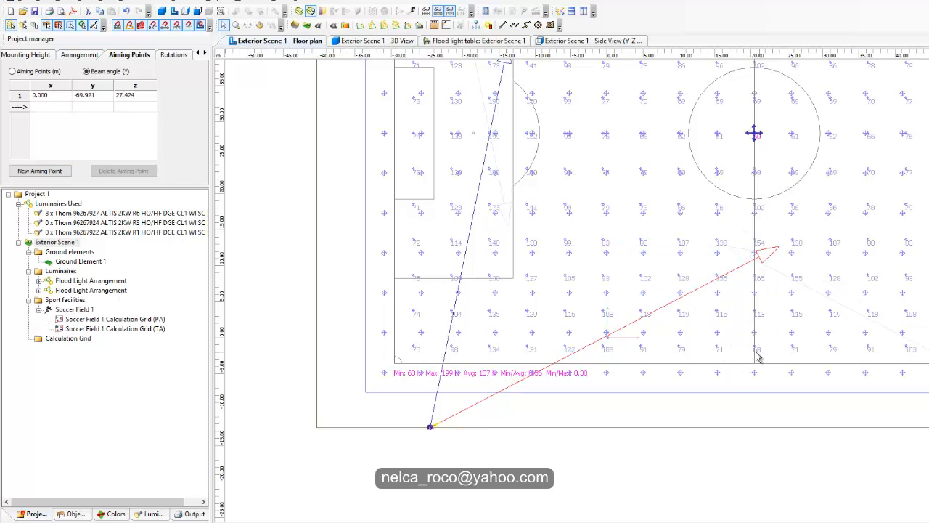
# Check the illuminance summary below the field and set the flood light's y beam angle to -70°.
pyautogui.scroll(2, 595, 384)
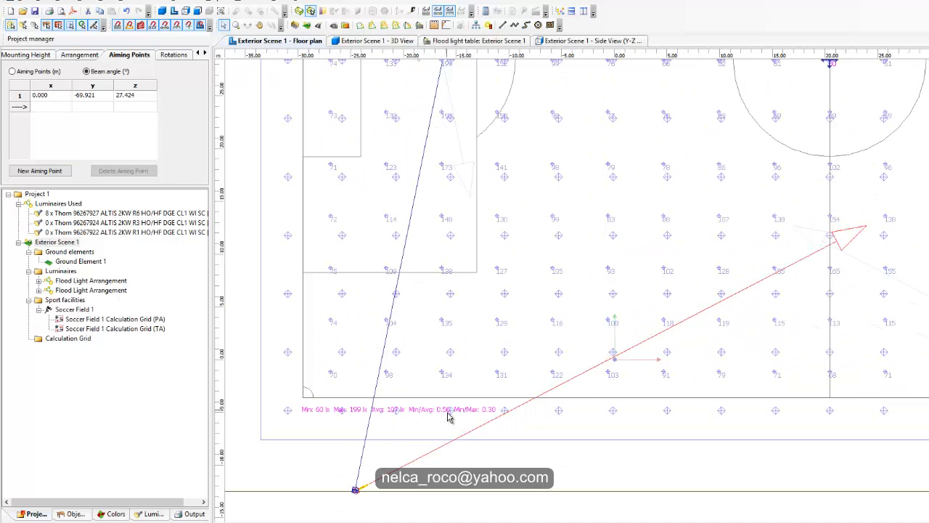
pyautogui.scroll(2, 434, 423)
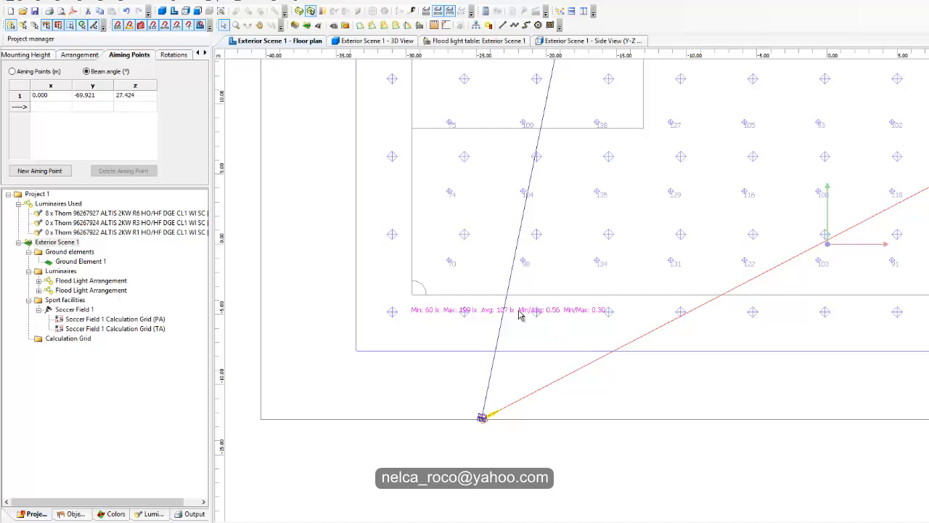
pyautogui.scroll(-1, 493, 327)
pyautogui.scroll(-1, 493, 327)
pyautogui.scroll(-2, 550, 366)
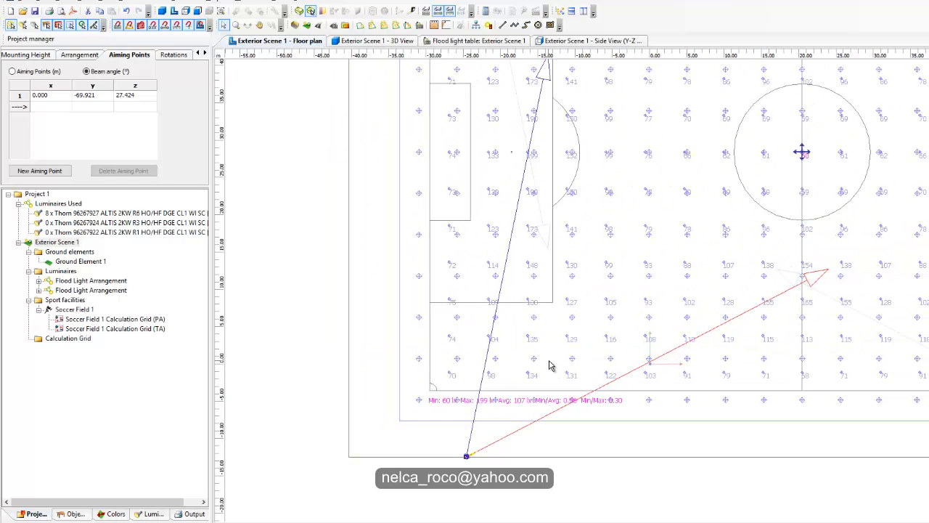
pyautogui.doubleClick(85, 95)
pyautogui.write('-')
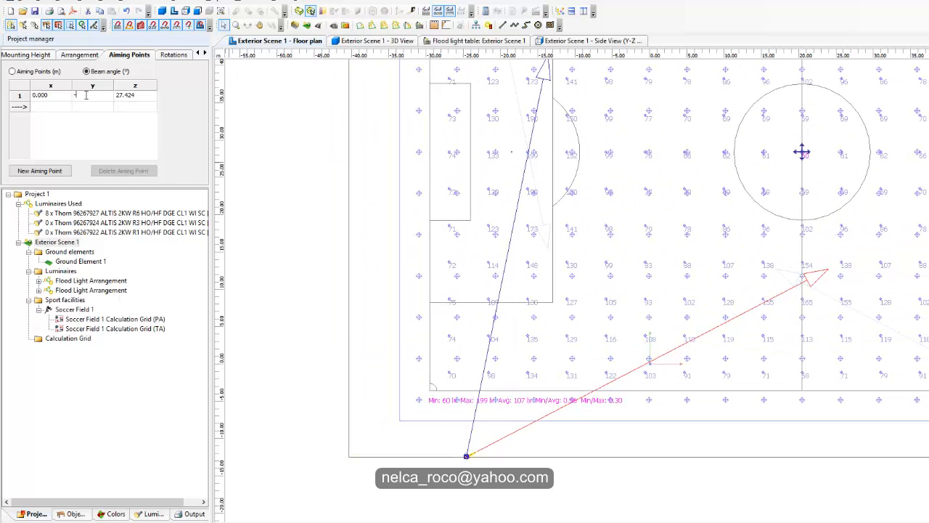
pyautogui.write('70')
pyautogui.press('Return')
# Examine the flood light's arrangement settings and the calculated illuminance values across the soccer field.
pyautogui.click(75, 57)
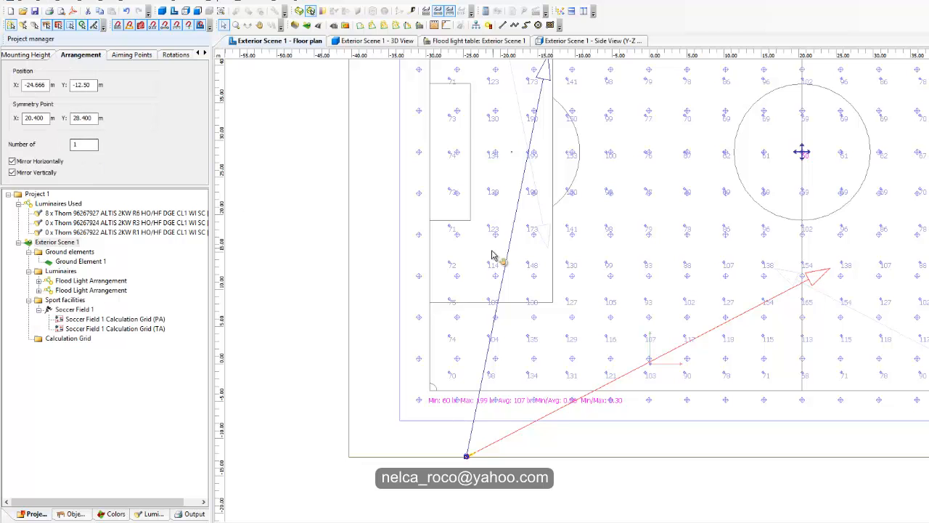
pyautogui.moveTo(494, 253); pyautogui.dragTo(474, 276, button='middle')
pyautogui.scroll(1, 509, 445)
pyautogui.moveTo(512, 446); pyautogui.dragTo(551, 344, button='middle')
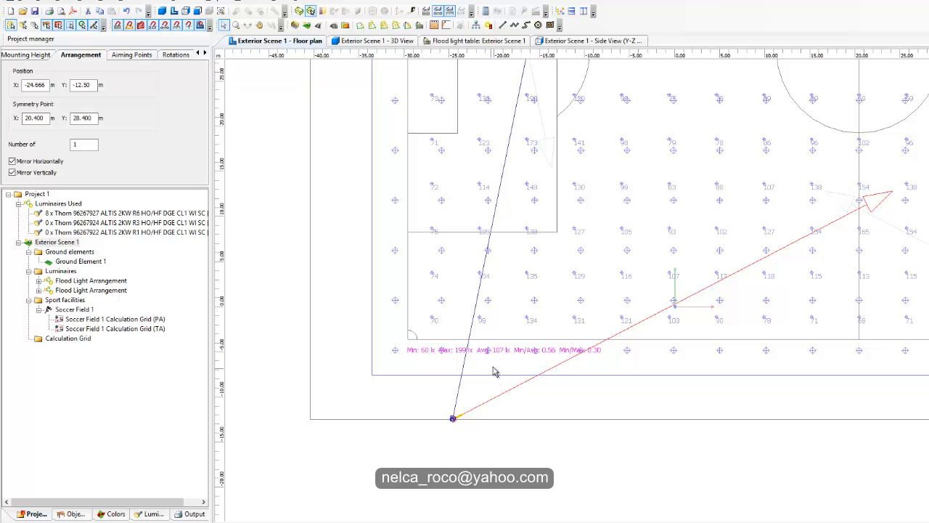
pyautogui.moveTo(524, 364); pyautogui.dragTo(521, 413, button='middle')
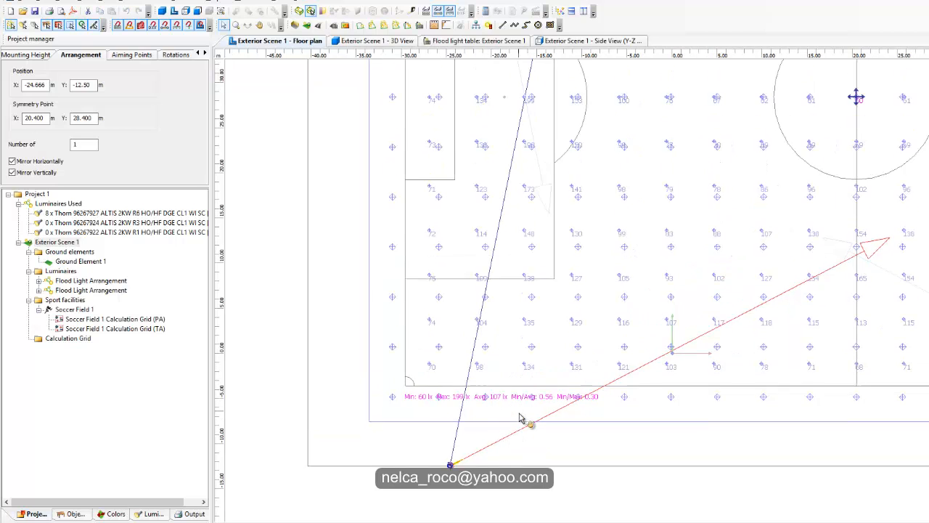
pyautogui.scroll(-2, 581, 377)
pyautogui.moveTo(602, 369); pyautogui.dragTo(466, 321, button='middle')
# Select the flood light aimed at the nearby penalty area and express its aiming point as beam angles.
pyautogui.click(465, 320)
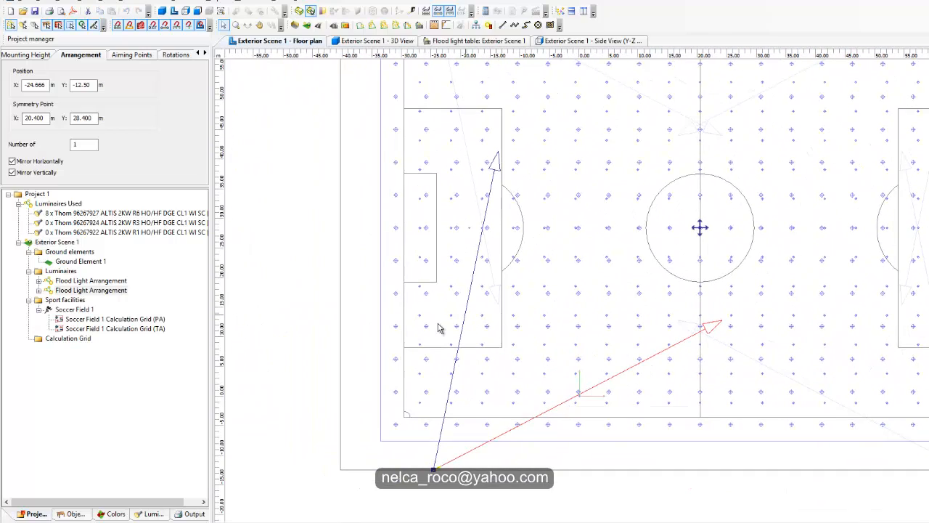
pyautogui.click(178, 56)
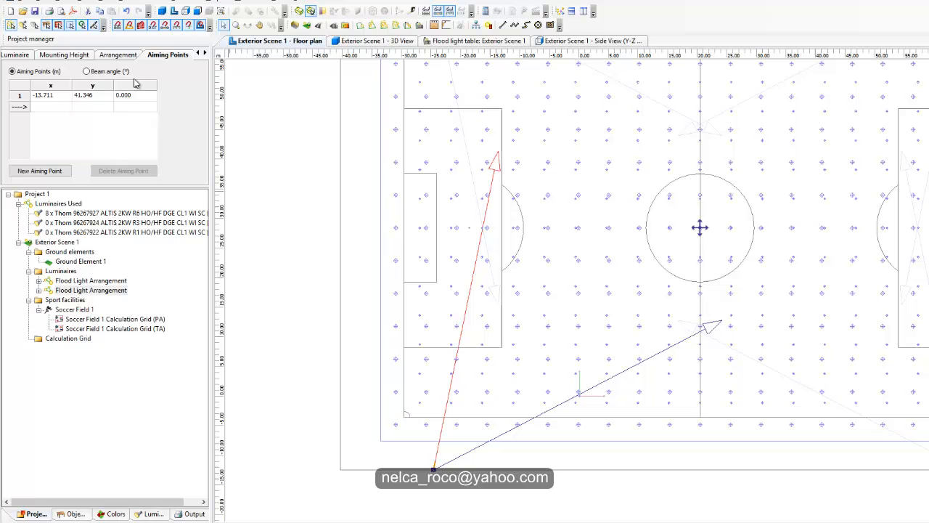
pyautogui.click(86, 71)
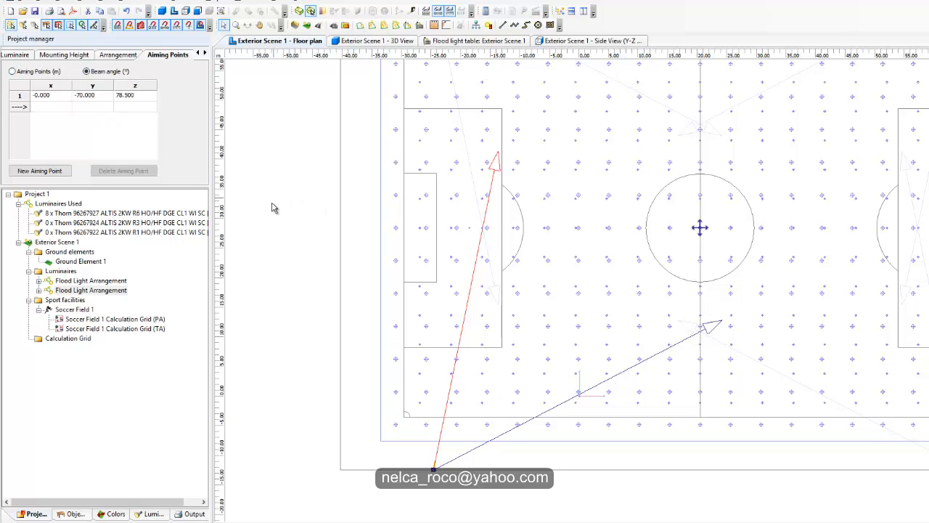
# Examine the whole field layout and the minimum, average and uniformity values below the calculation grid.
pyautogui.scroll(-2, 290, 276)
pyautogui.moveTo(408, 325); pyautogui.dragTo(409, 280, button='middle')
pyautogui.scroll(-3, 435, 344)
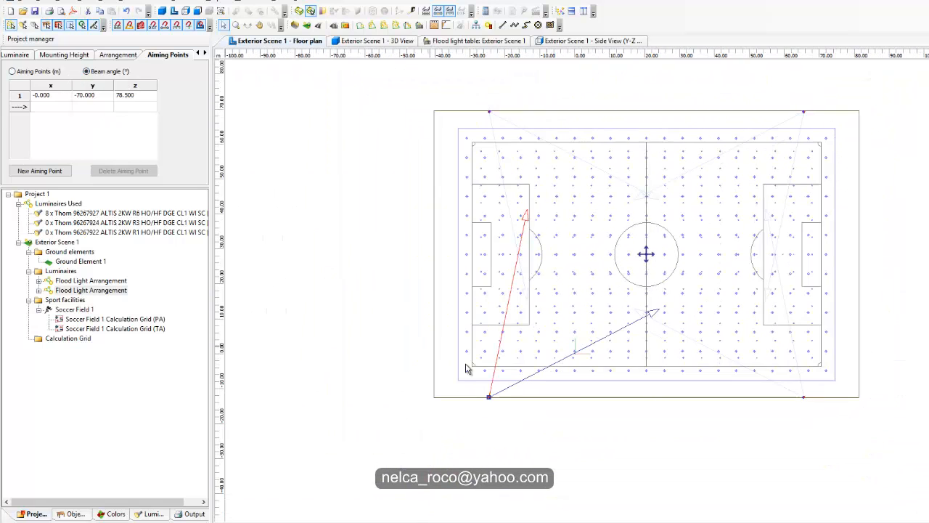
pyautogui.moveTo(511, 368); pyautogui.dragTo(522, 305, button='middle')
pyautogui.scroll(6, 522, 319)
pyautogui.scroll(4, 522, 356)
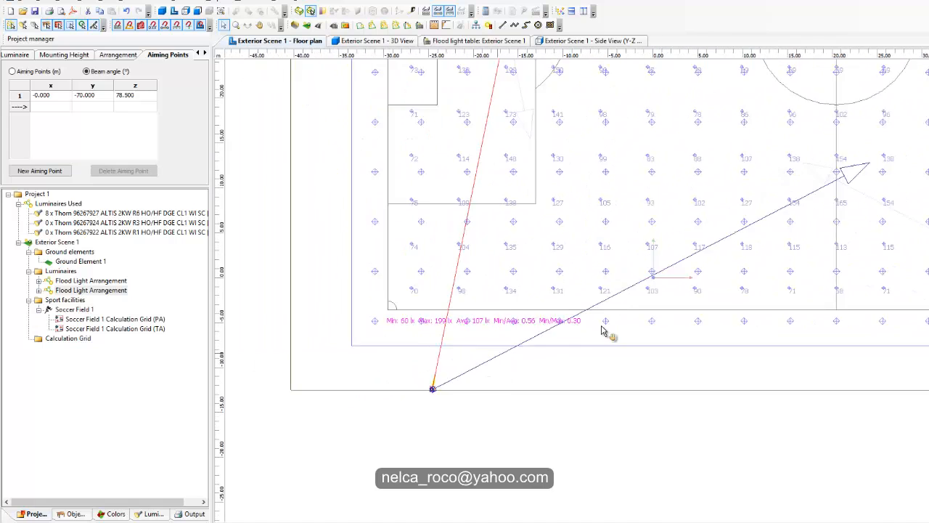
pyautogui.scroll(-1, 617, 342)
pyautogui.moveTo(616, 344); pyautogui.dragTo(521, 362, button='middle')
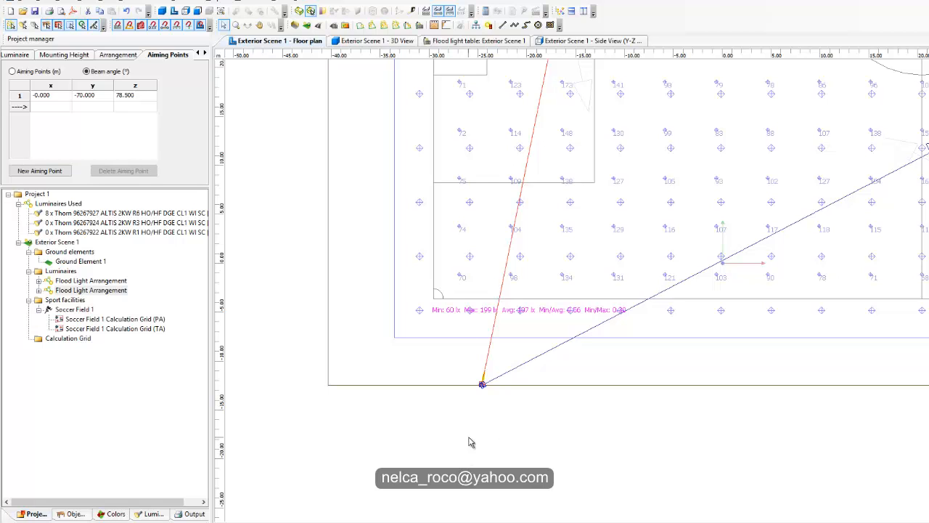
# Rename the scene Exterior Scene 1 as Class III.
pyautogui.click(300, 275)
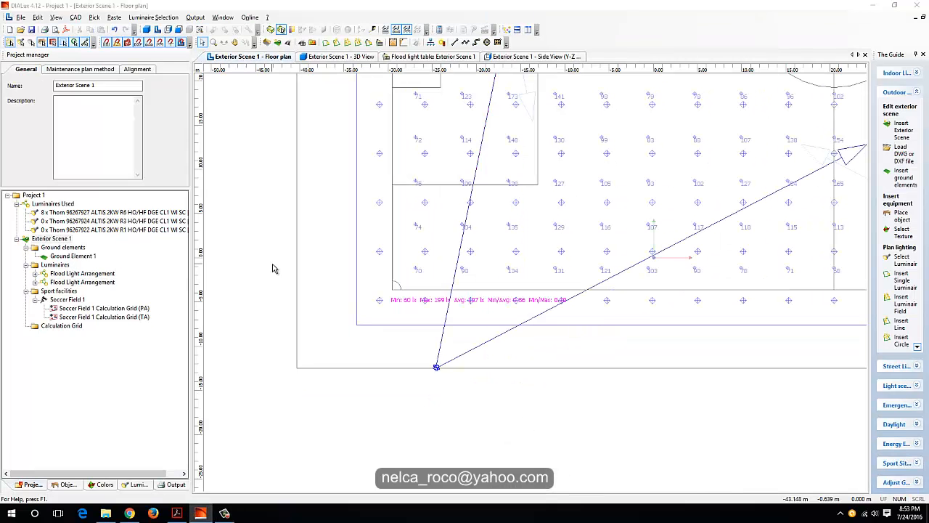
pyautogui.moveTo(300, 278); pyautogui.dragTo(305, 320, button='middle')
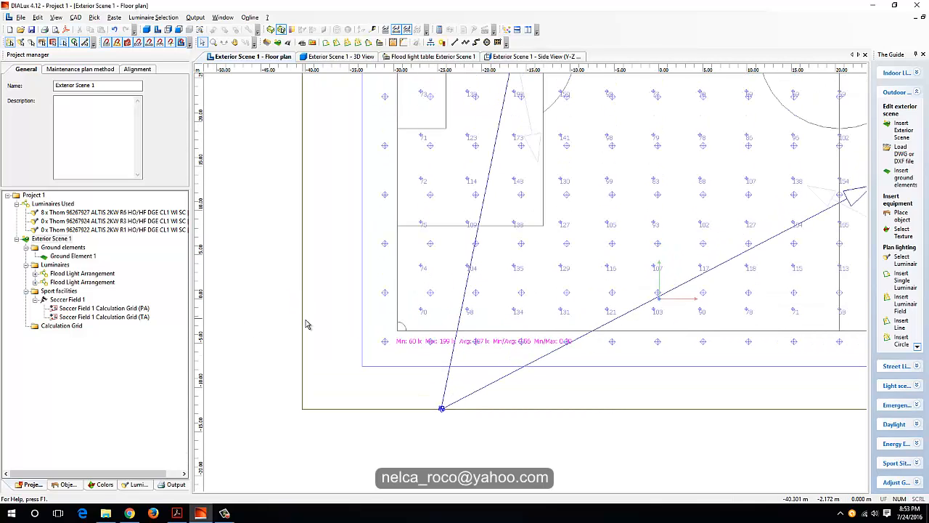
pyautogui.click(17, 238)
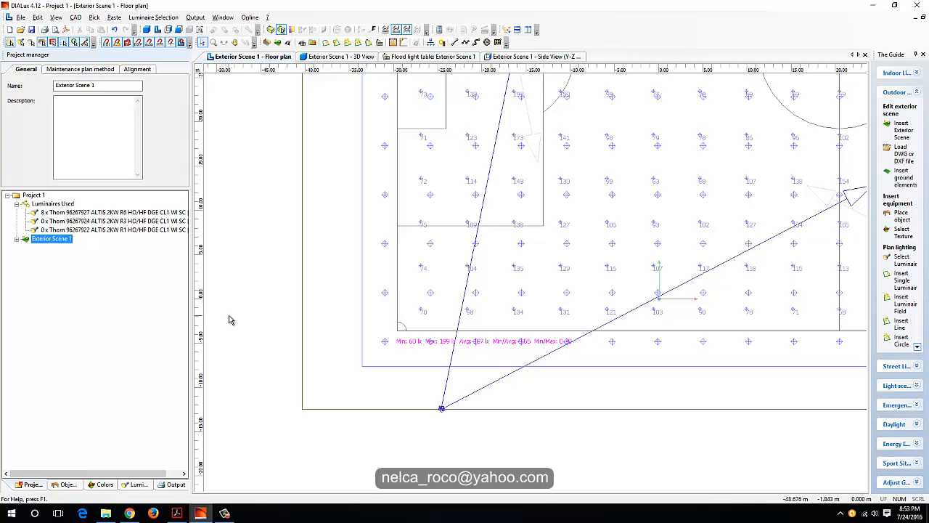
pyautogui.moveTo(95, 85); pyautogui.dragTo(2, 89)
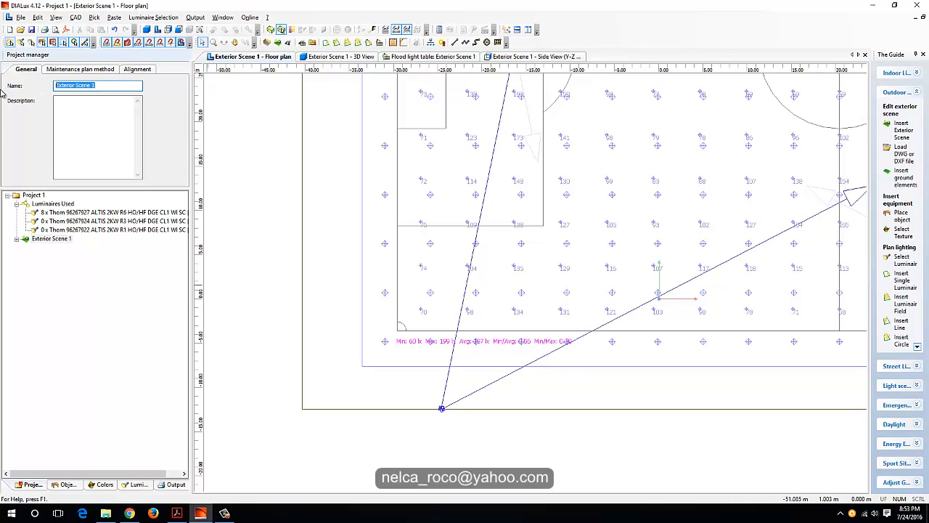
pyautogui.write('Cla')
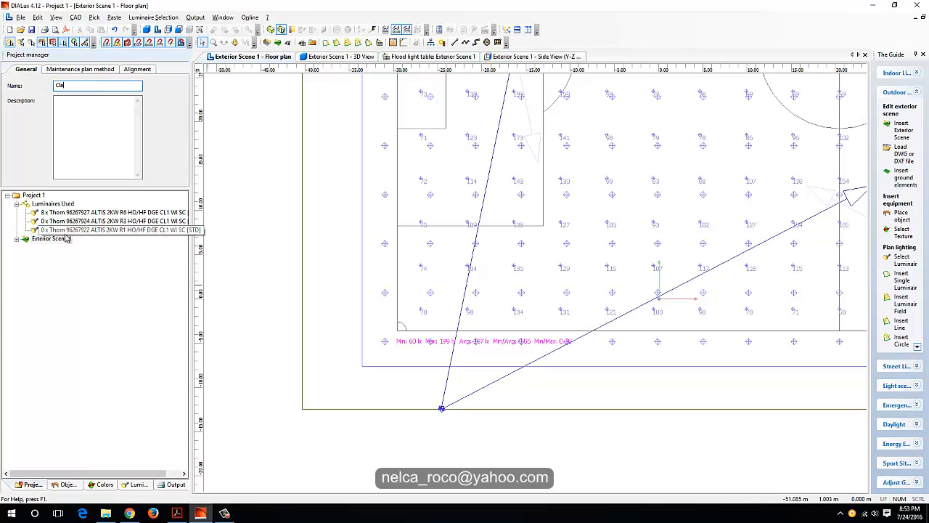
pyautogui.write('ss III')
pyautogui.press('Return')
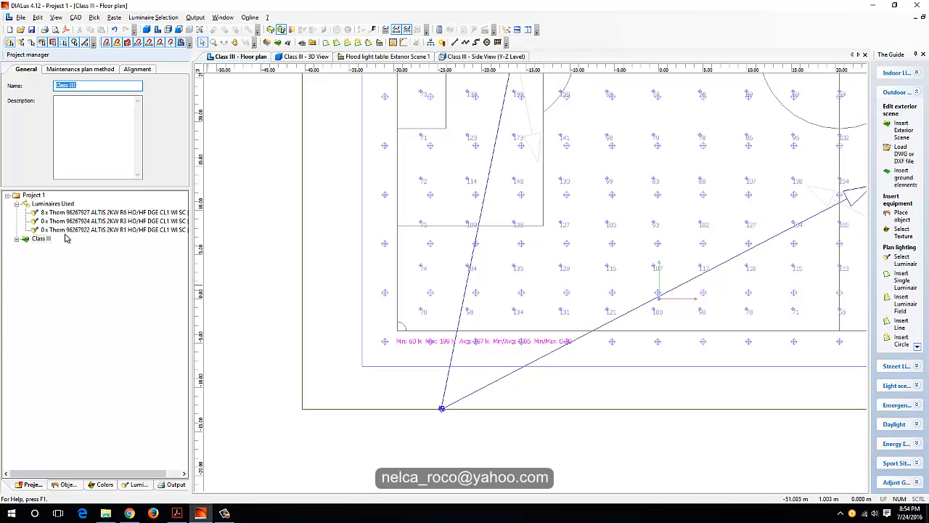
# Duplicate the Class III exterior scene and rename the copy as Class II.
pyautogui.rightClick(40, 244)
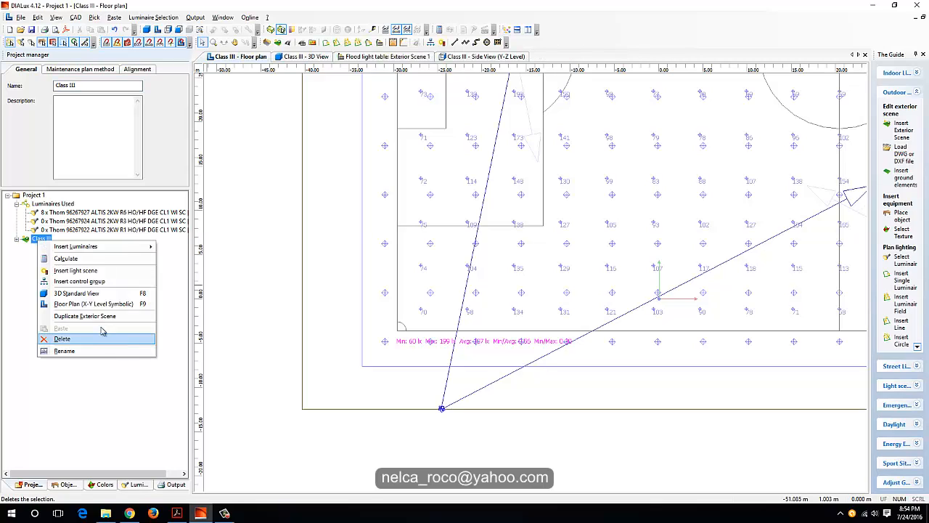
pyautogui.click(102, 316)
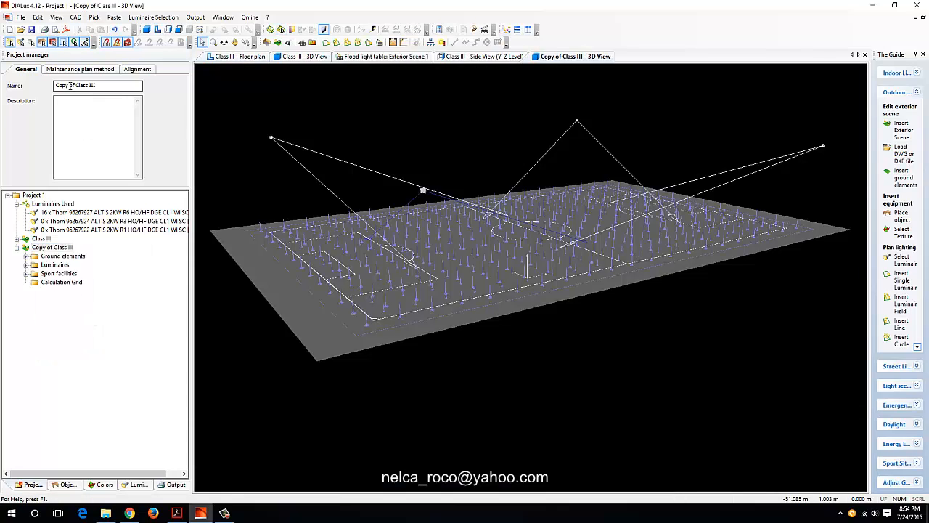
pyautogui.moveTo(76, 85); pyautogui.dragTo(32, 90)
pyautogui.press('BackSpace')
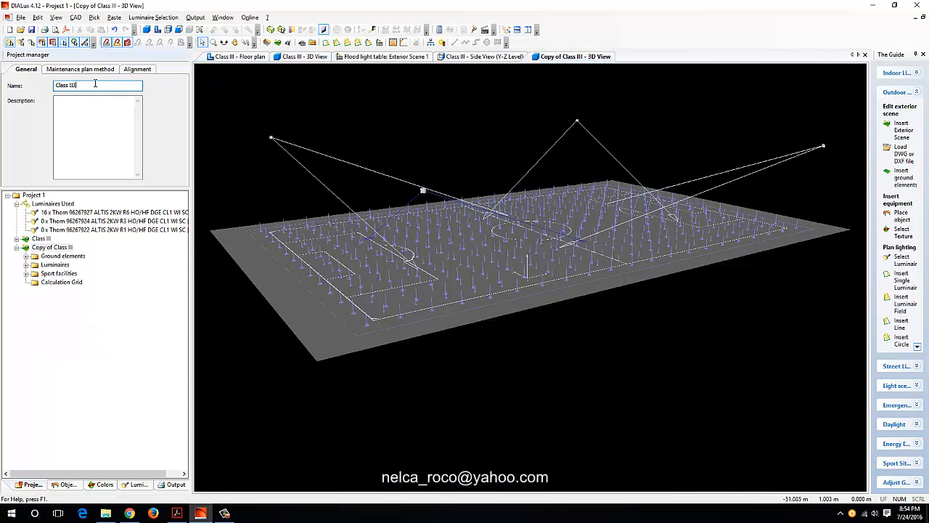
pyautogui.press('Return')
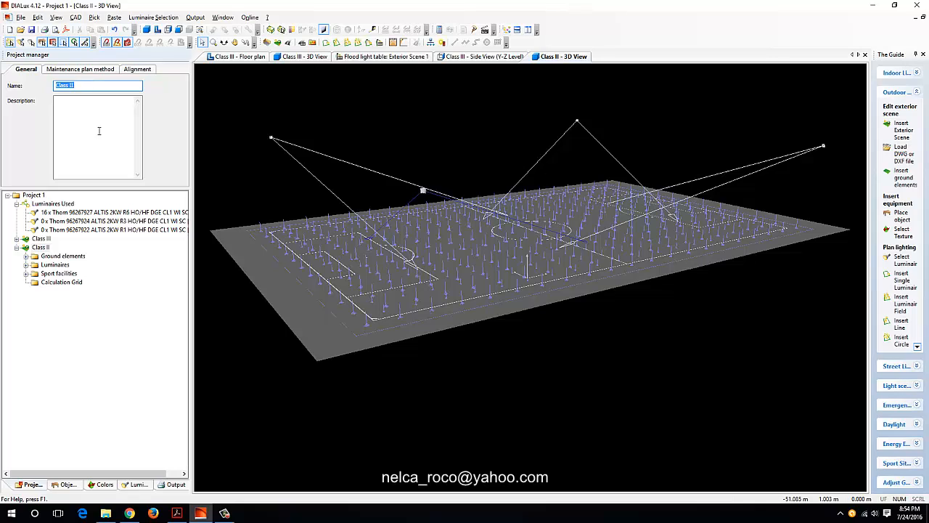
# Close all open views and open the floor plan of the Class II scene.
pyautogui.rightClick(233, 57)
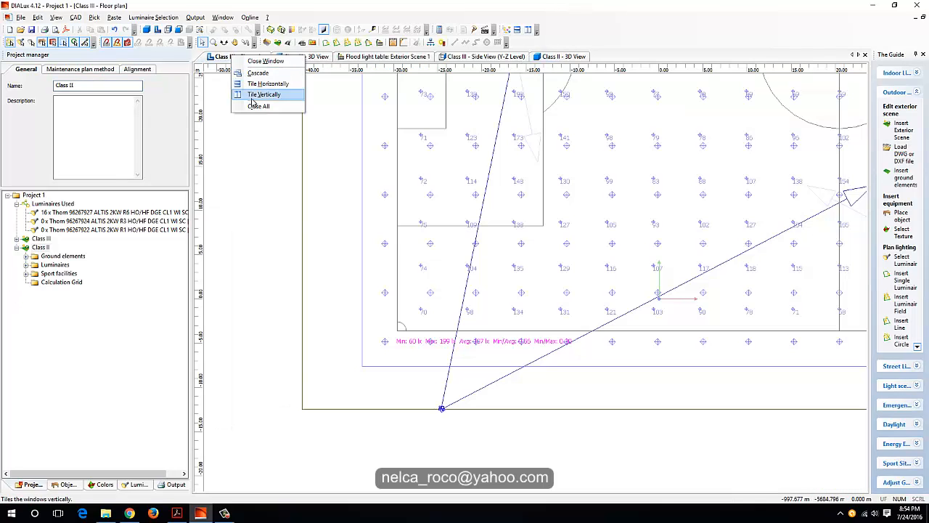
pyautogui.click(253, 107)
pyautogui.click(40, 246)
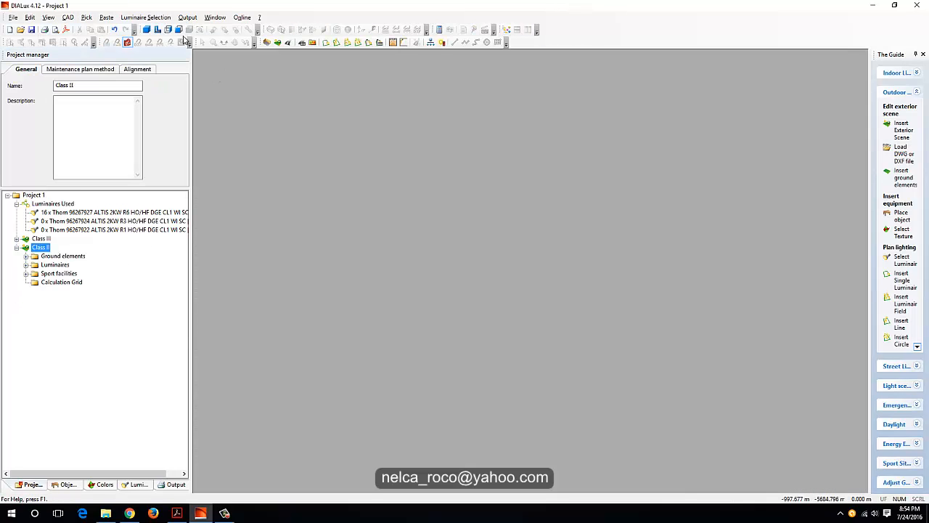
pyautogui.click(157, 29)
pyautogui.scroll(1, 472, 367)
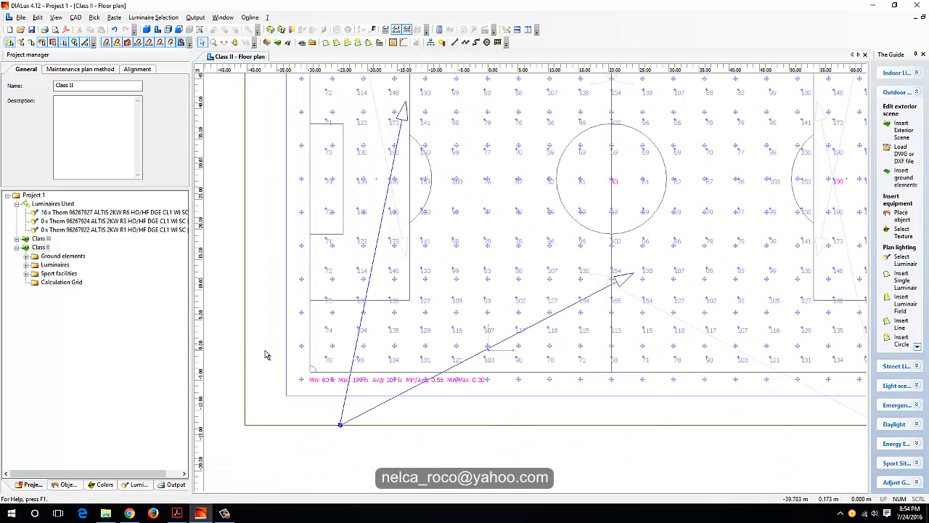
pyautogui.moveTo(362, 327); pyautogui.dragTo(366, 329, button='middle')
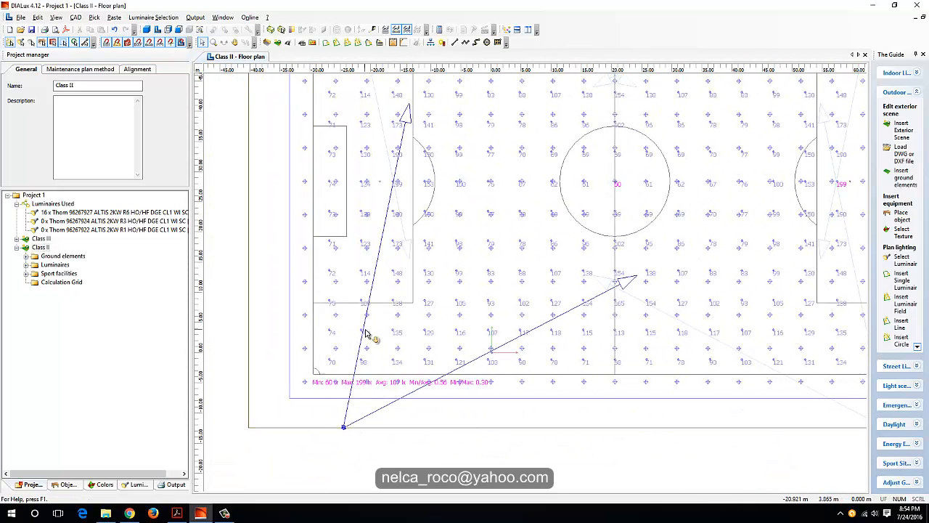
# Set the number to 3 in the arrangement of the flood light aimed at the nearby penalty area.
pyautogui.click(347, 415)
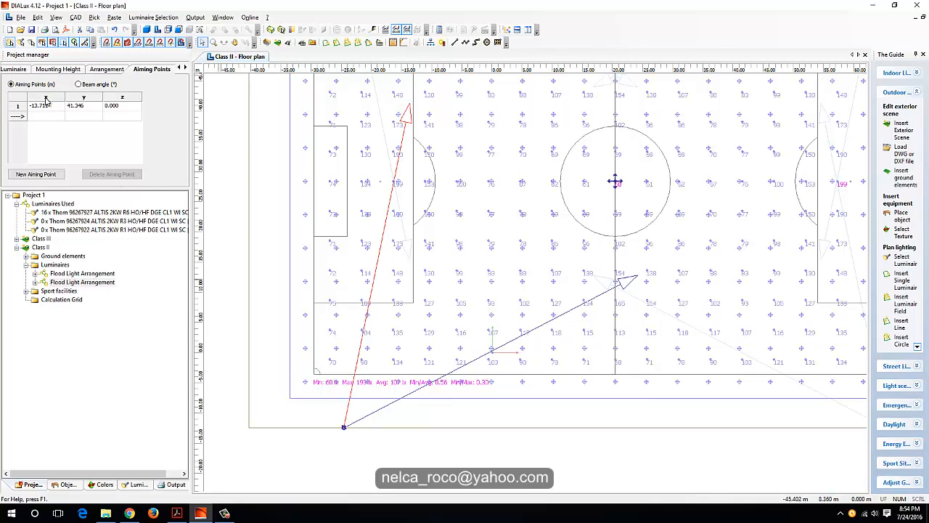
pyautogui.click(19, 70)
pyautogui.click(64, 70)
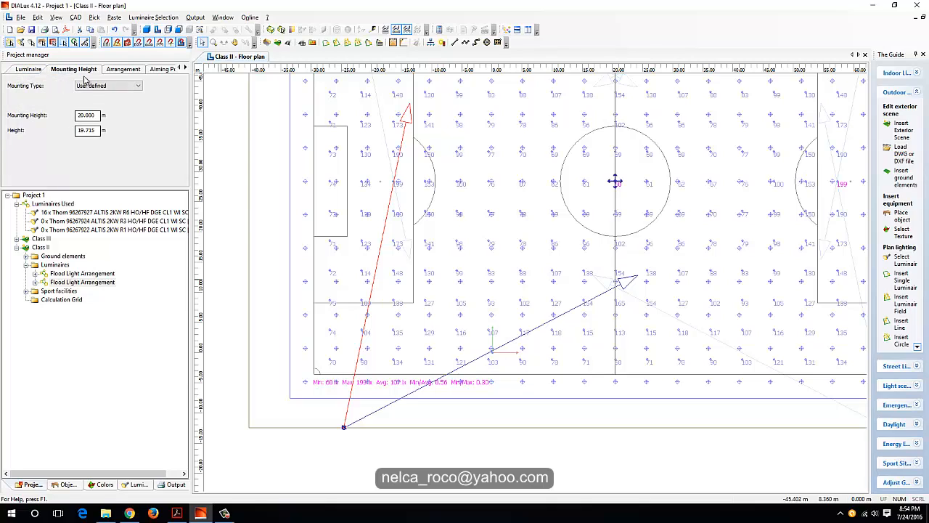
pyautogui.click(122, 69)
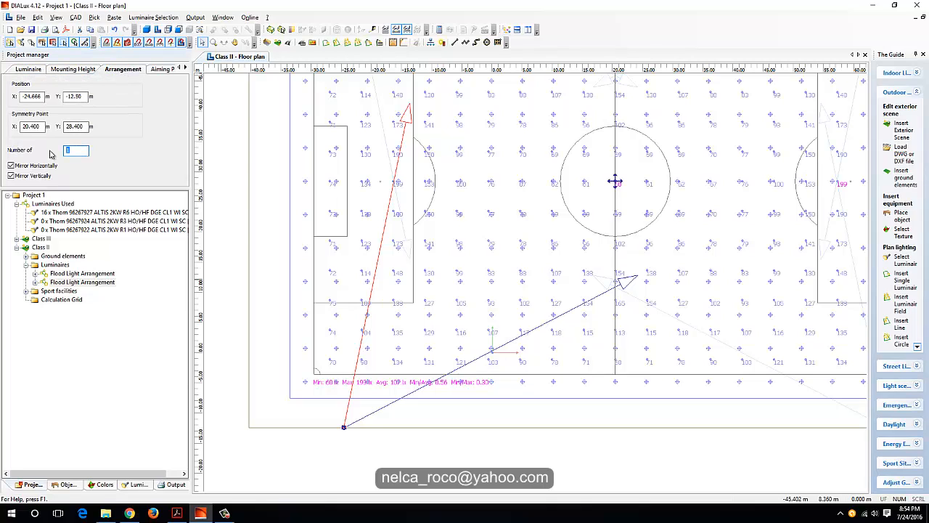
pyautogui.write('3')
pyautogui.press('Return')
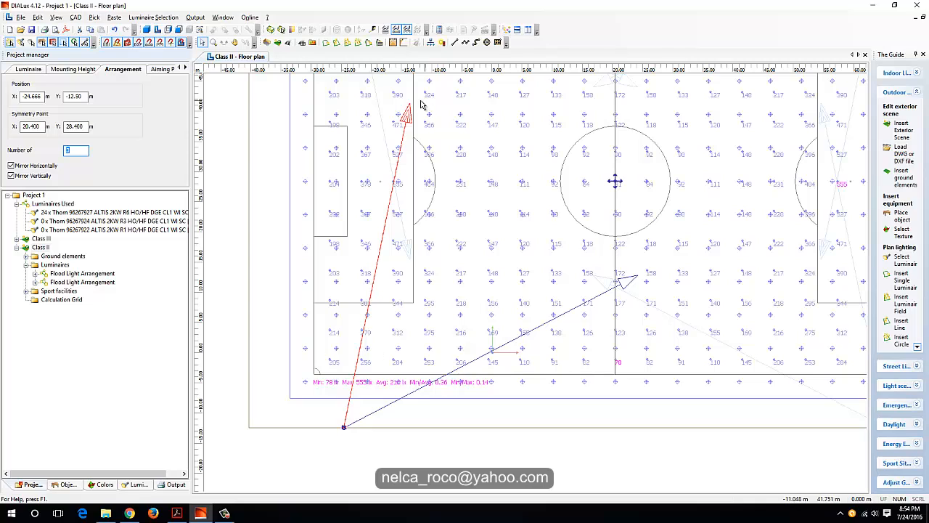
# Aim the two added luminaires at the centre circle and the goal area, and split the arrangement into separate flood lights.
pyautogui.moveTo(411, 115); pyautogui.dragTo(579, 183)
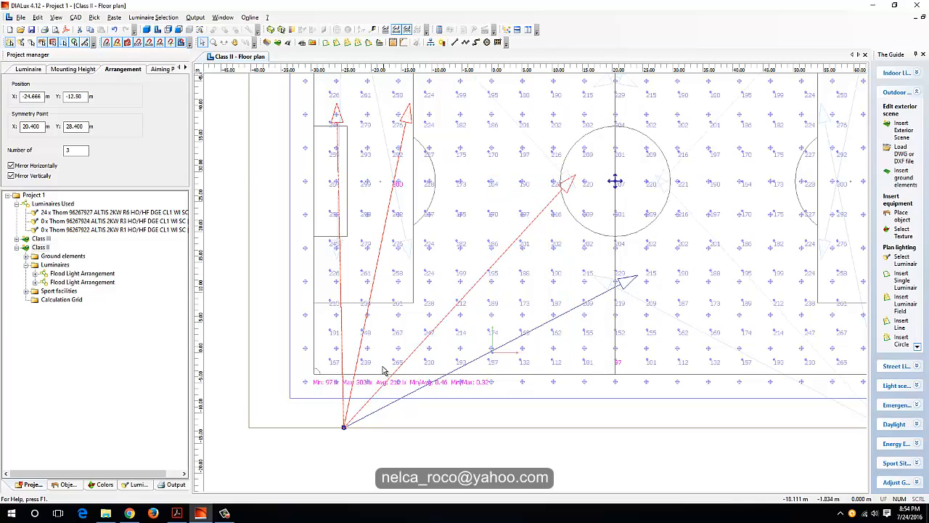
pyautogui.rightClick(417, 351)
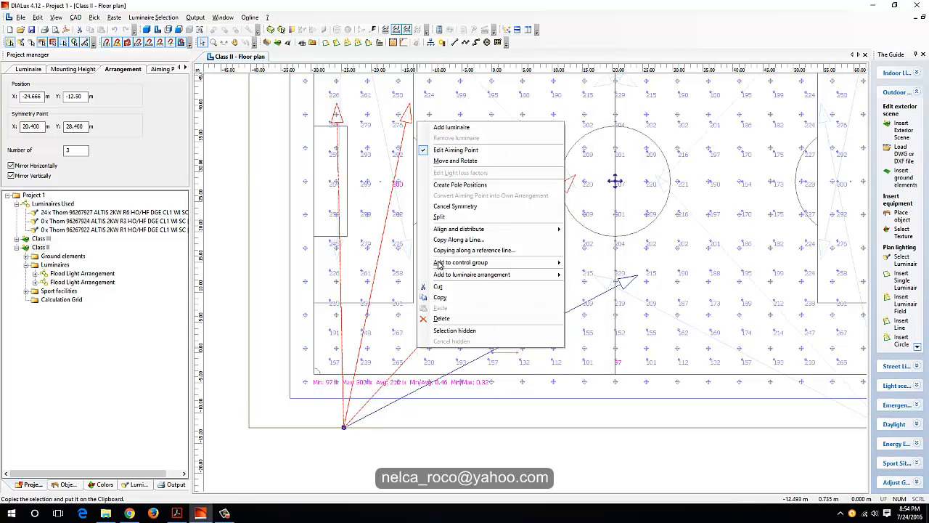
pyautogui.click(465, 220)
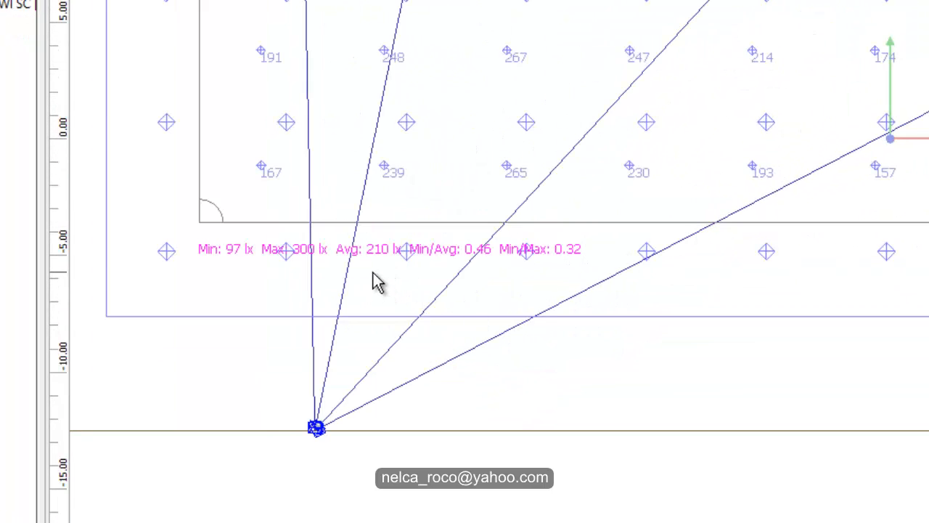
# Move the goal-area flood light's aiming point outward to the goal line, slightly nearer to the pole.
pyautogui.scroll(1, 431, 279)
pyautogui.scroll(-1, 430, 278)
pyautogui.scroll(-3, 432, 277)
pyautogui.moveTo(515, 75); pyautogui.dragTo(500, 295, button='middle')
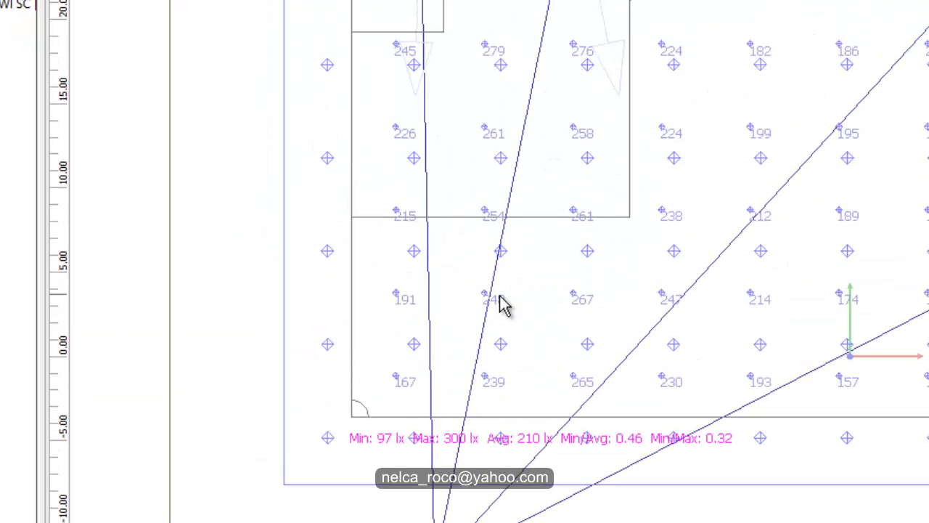
pyautogui.scroll(-1, 499, 286)
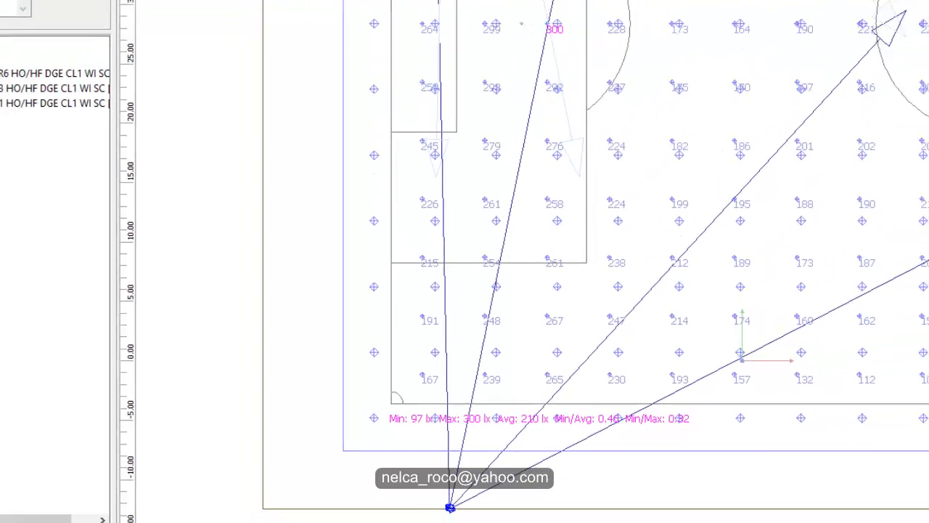
pyautogui.moveTo(414, 85); pyautogui.dragTo(384, 120)
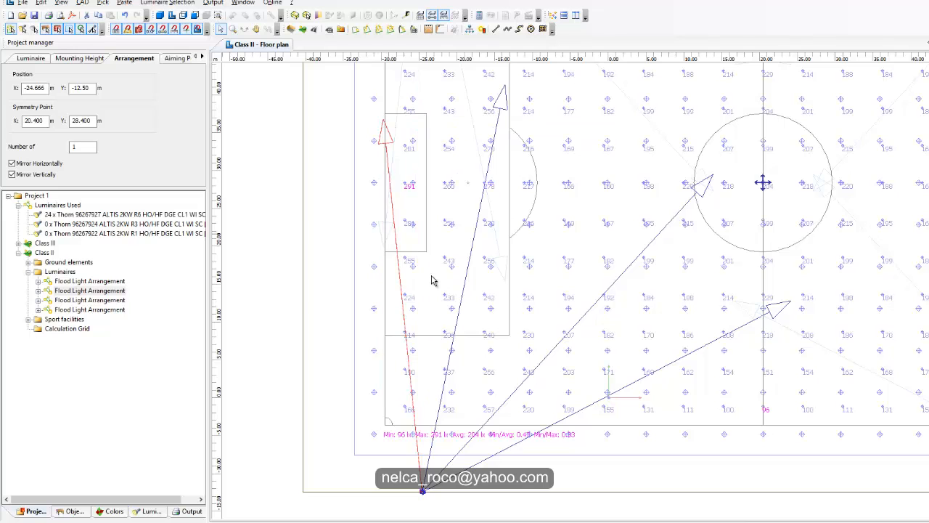
# Move the centre-circle flood light's aiming point closer to the halfway line, just short of the symmetry point.
pyautogui.scroll(1, 466, 460)
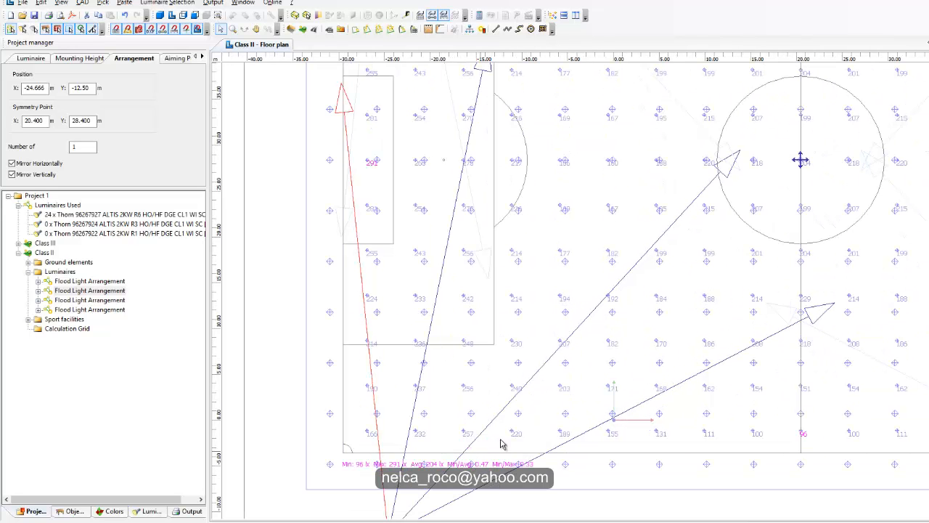
pyautogui.scroll(-1, 560, 384)
pyautogui.scroll(-2, 614, 320)
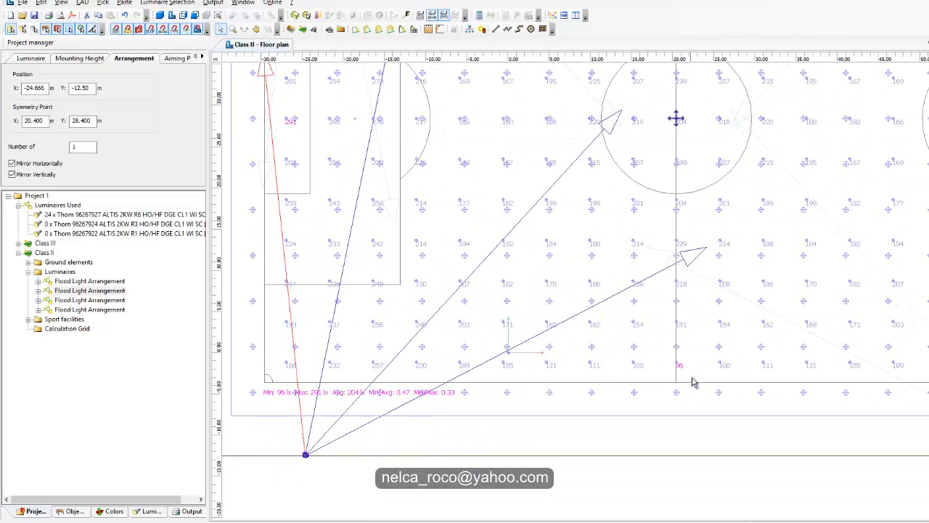
pyautogui.click(619, 125)
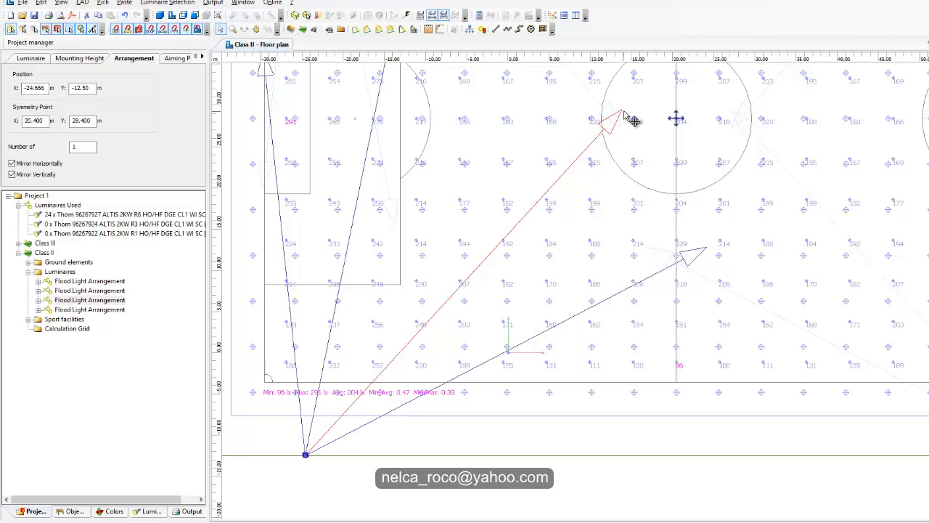
pyautogui.moveTo(632, 120); pyautogui.dragTo(671, 140)
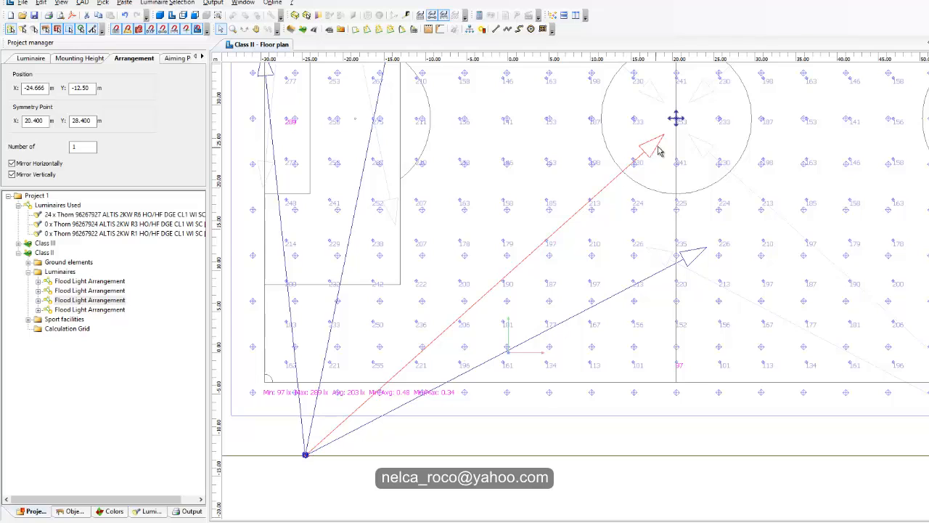
pyautogui.moveTo(660, 149); pyautogui.dragTo(675, 150)
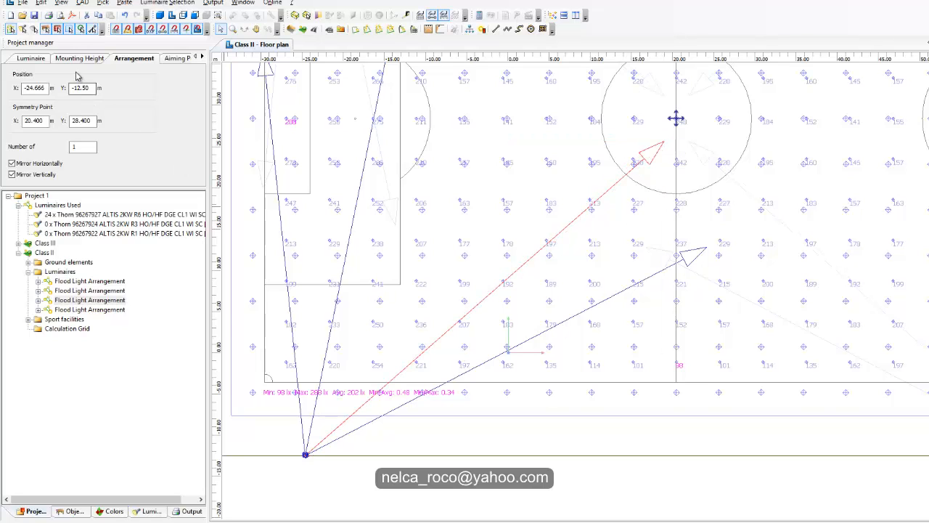
# Set the centre-circle flood light's number to 2 and split off the second luminaire, aimed near the near touchline just past the halfway line.
pyautogui.doubleClick(81, 146)
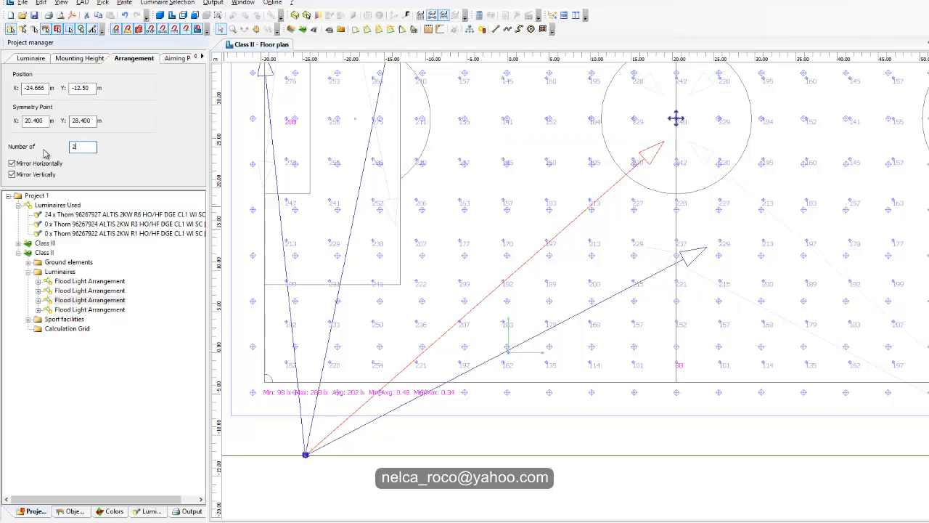
pyautogui.press('Return')
pyautogui.moveTo(674, 150); pyautogui.dragTo(711, 378)
pyautogui.rightClick(711, 378)
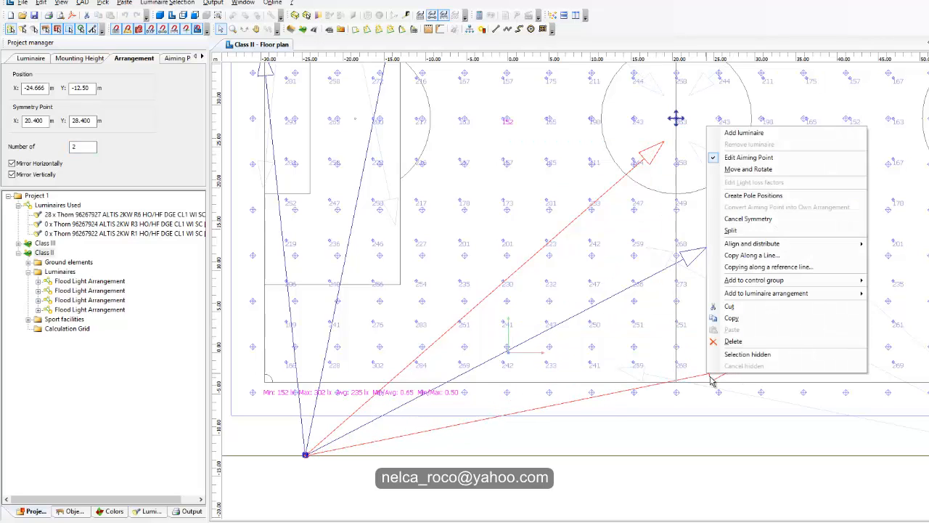
pyautogui.click(732, 232)
# Examine the illuminance results below the grid and the split flood light's mounting height, arrangement and aiming points.
pyautogui.moveTo(582, 444); pyautogui.dragTo(625, 415, button='middle')
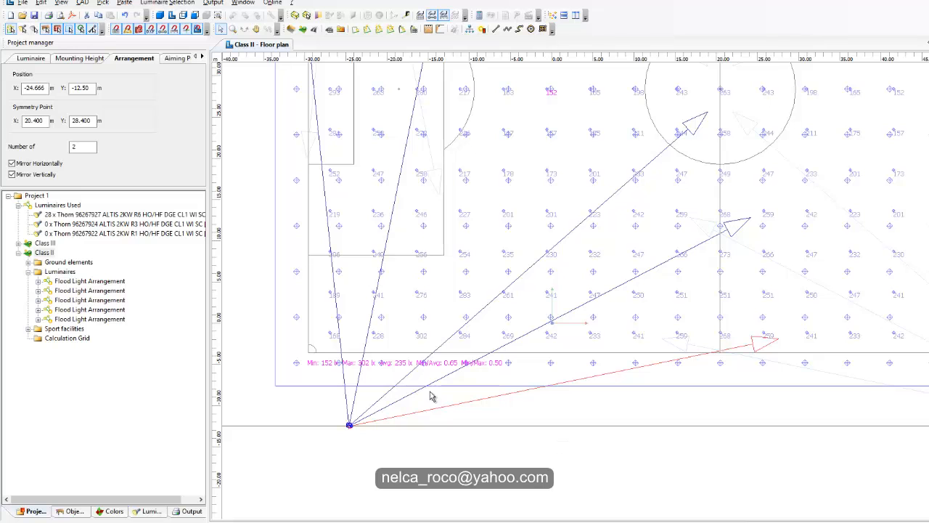
pyautogui.scroll(1, 399, 388)
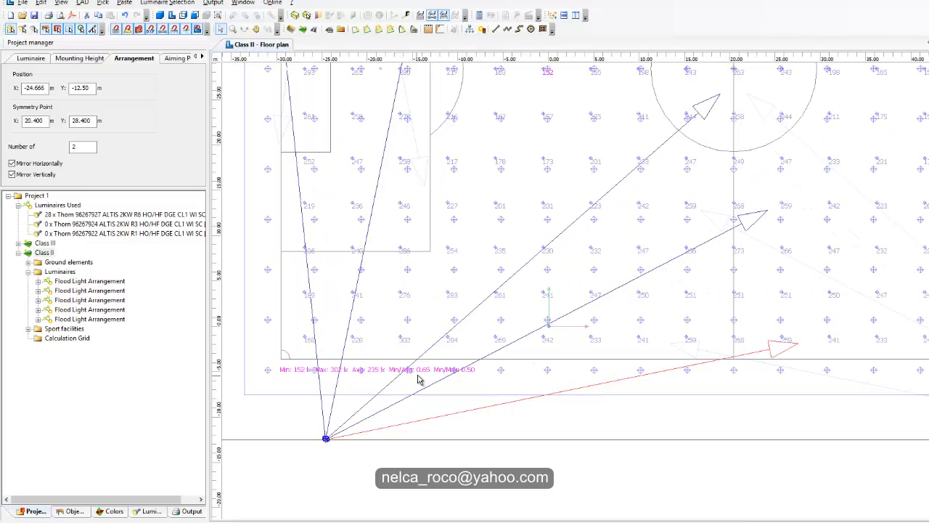
pyautogui.scroll(-1, 462, 392)
pyautogui.moveTo(494, 336); pyautogui.dragTo(590, 404, button='middle')
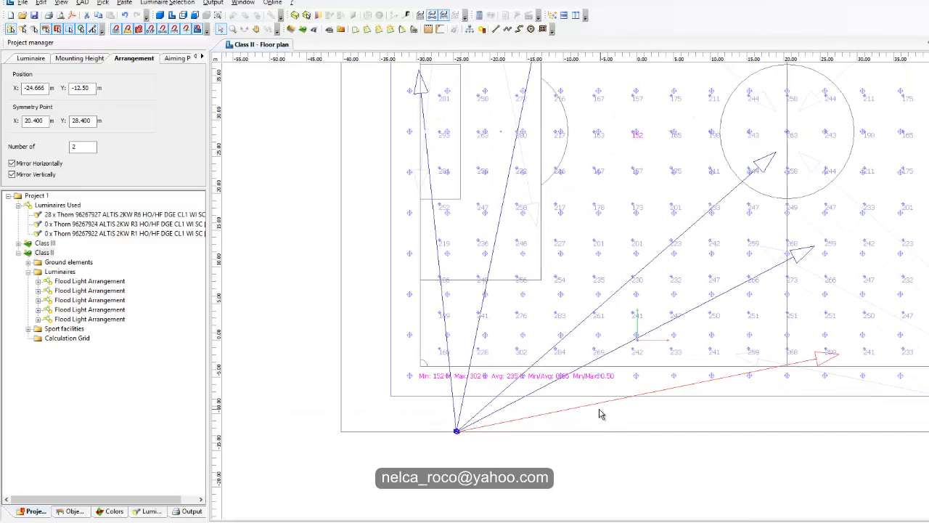
pyautogui.click(81, 59)
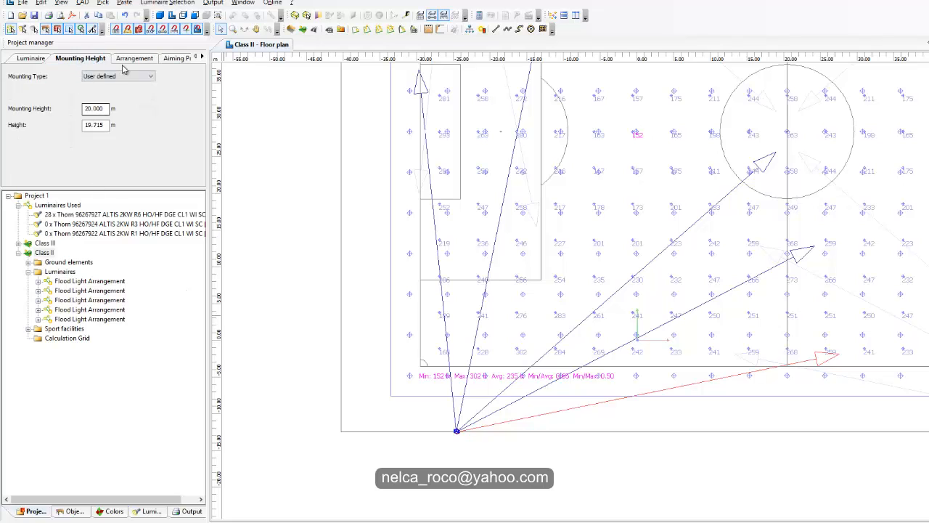
pyautogui.click(133, 59)
pyautogui.click(174, 61)
pyautogui.click(202, 56)
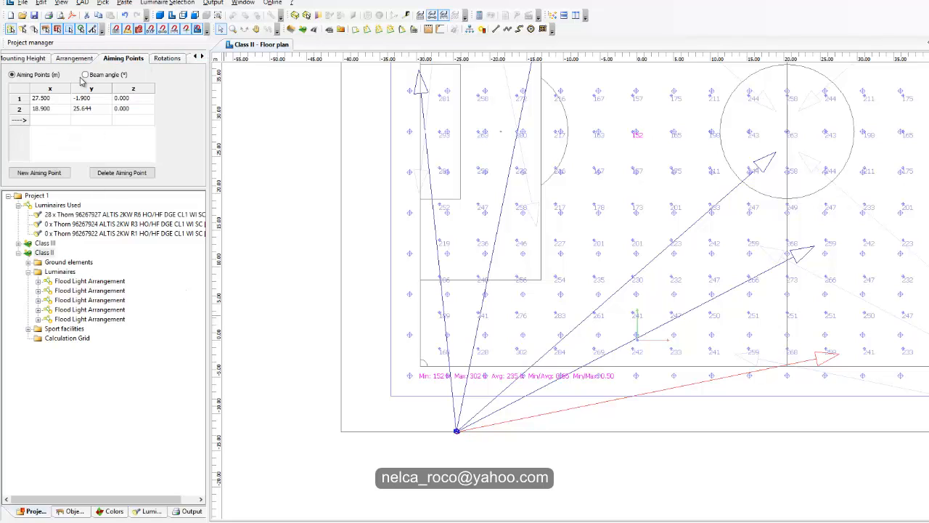
# Select the flood light aimed at the near touchline and set its beam angles to y -70 and z 11.
pyautogui.click(467, 454)
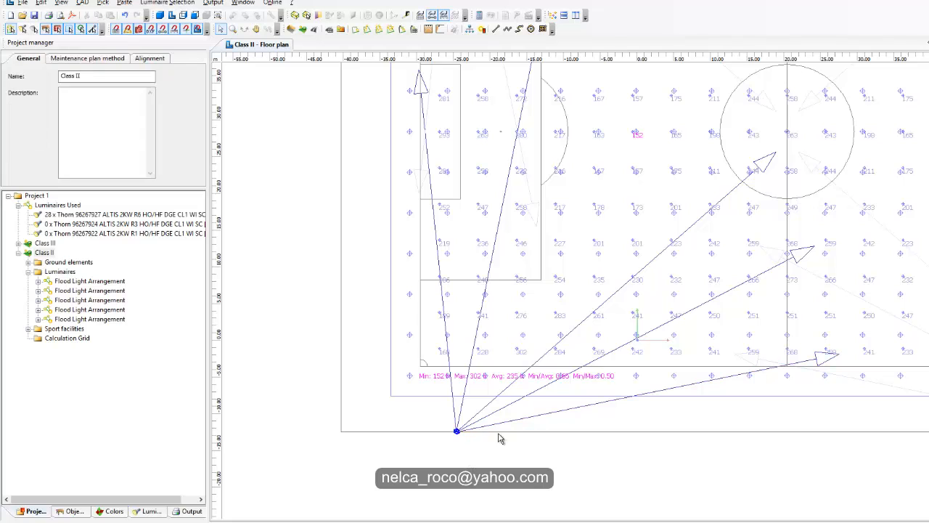
pyautogui.click(506, 423)
pyautogui.click(85, 75)
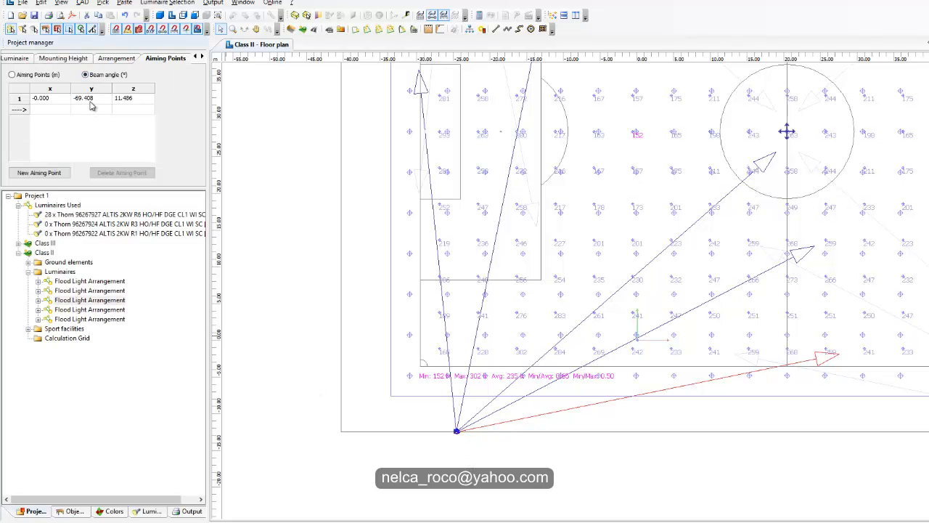
pyautogui.click(91, 101)
pyautogui.write('-70')
pyautogui.press('Return')
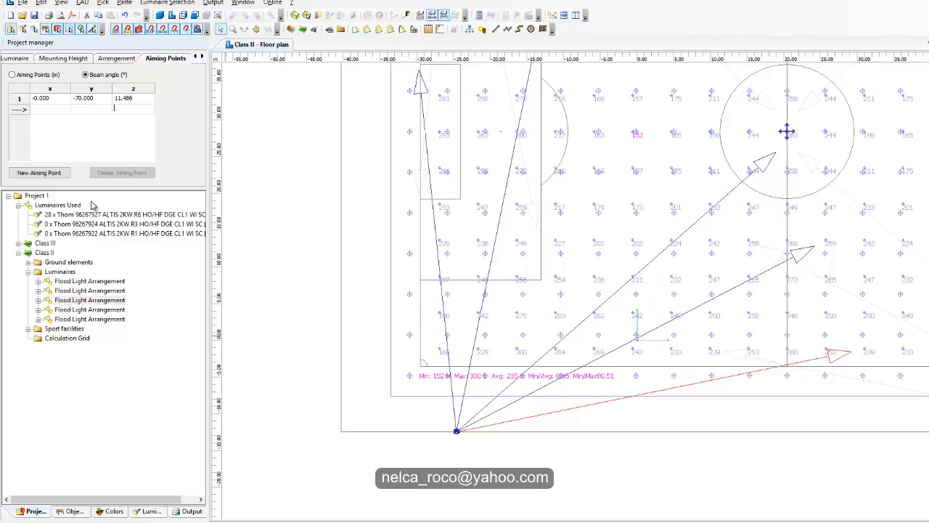
pyautogui.click(126, 100)
pyautogui.write('11')
pyautogui.press('Return')
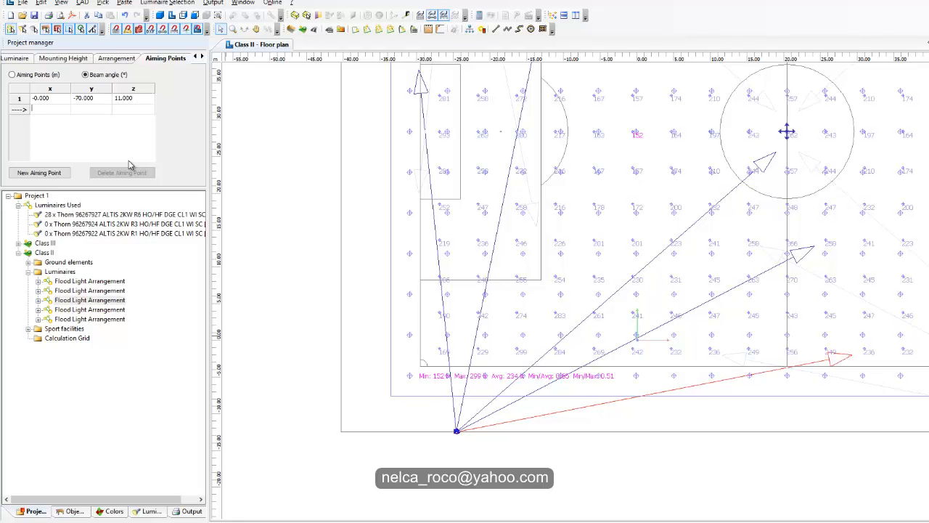
pyautogui.scroll(-2, 492, 313)
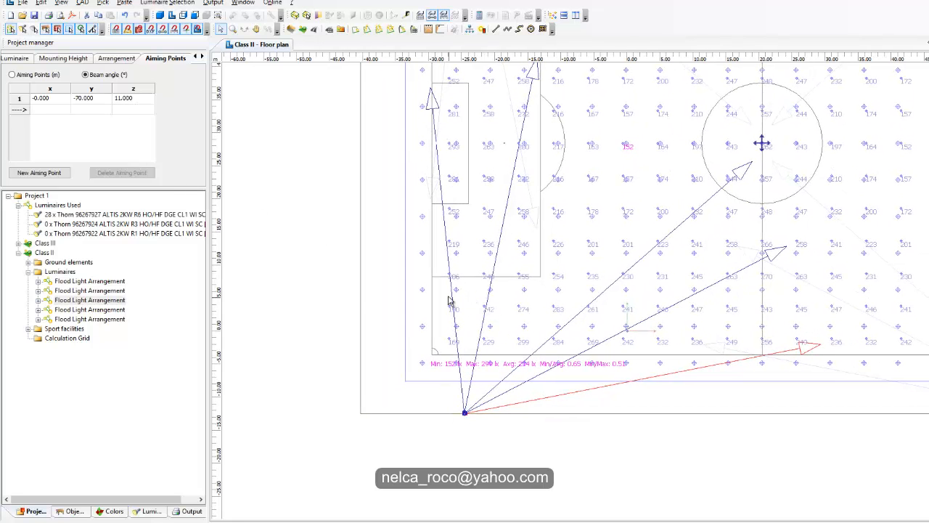
# Select the flood light aimed at the nearer goal line and set its y beam angle to -68 degrees.
pyautogui.click(451, 296)
pyautogui.click(91, 98)
pyautogui.write('-68')
pyautogui.press('Return')
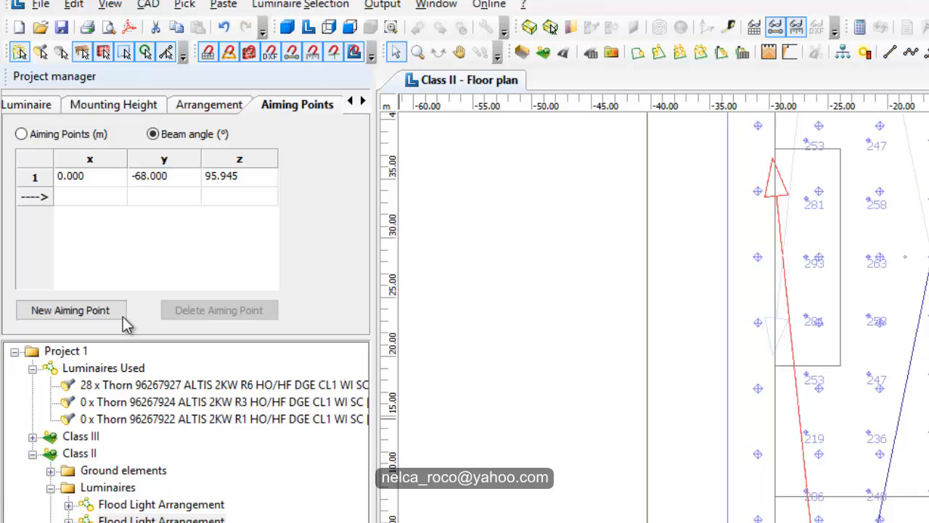
pyautogui.click(121, 98)
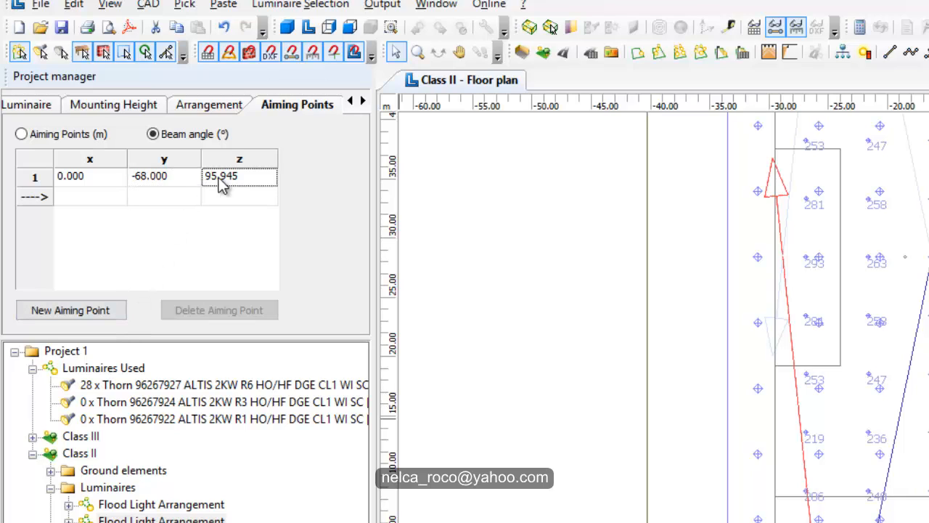
pyautogui.click(219, 177)
# Rename the copied Class II scene to Class I1 and replace the open views with its floor plan.
pyautogui.press('Return')
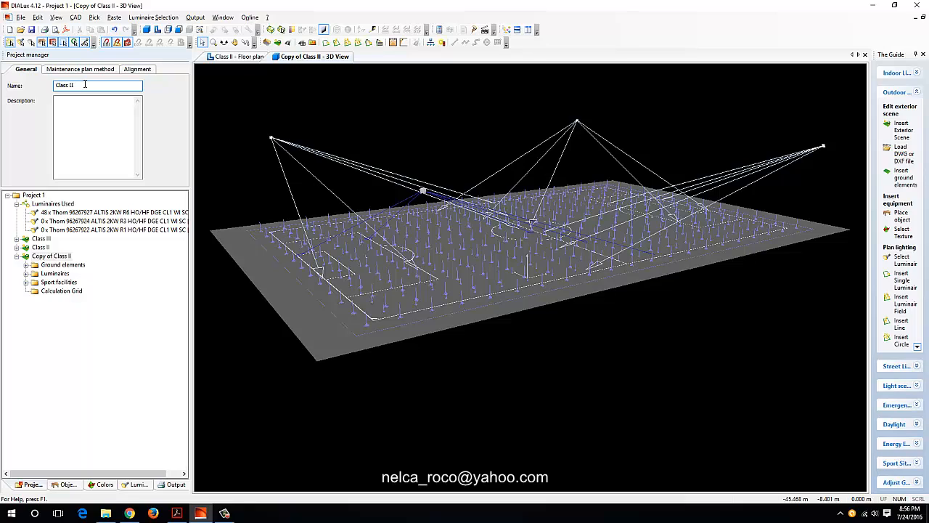
pyautogui.press('Return')
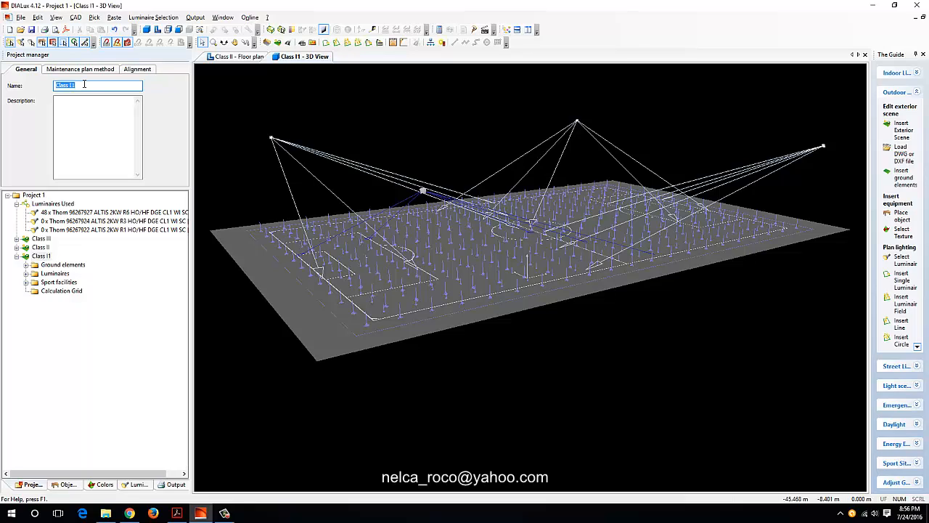
pyautogui.rightClick(223, 58)
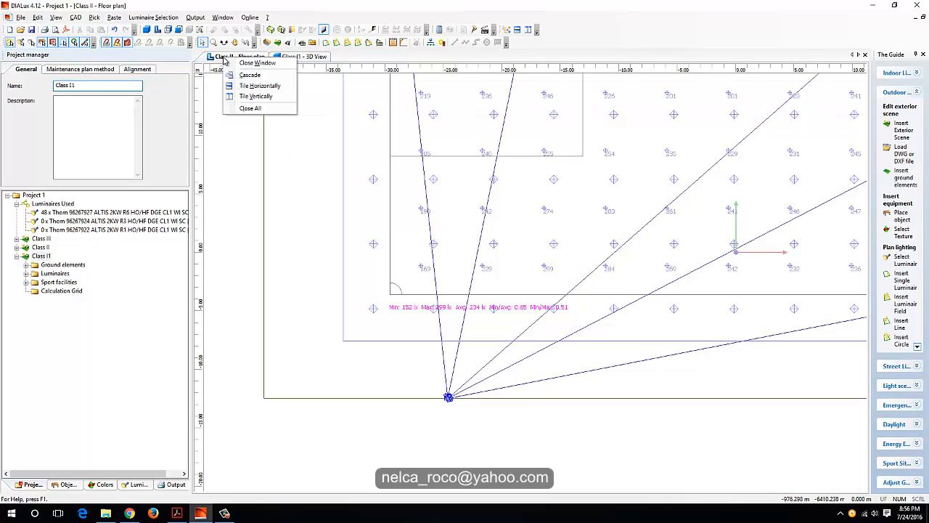
pyautogui.click(243, 110)
pyautogui.click(42, 257)
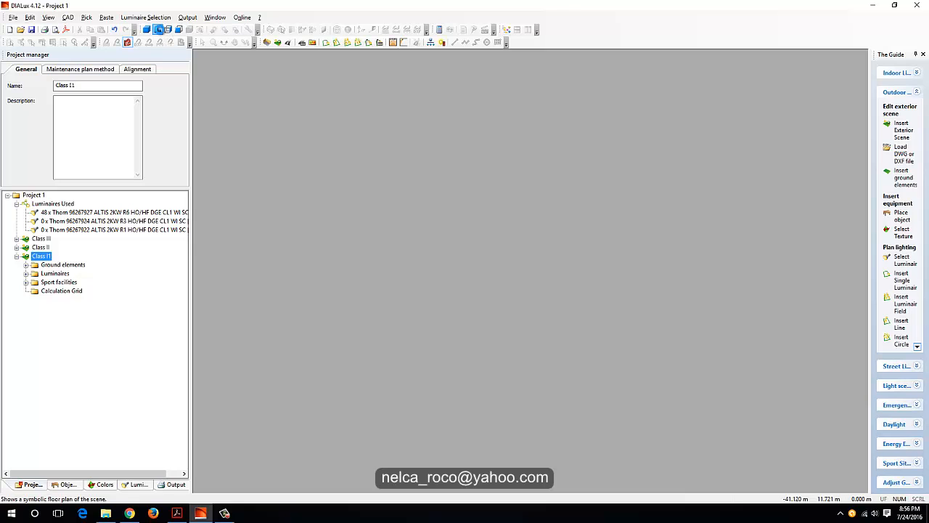
pyautogui.click(157, 29)
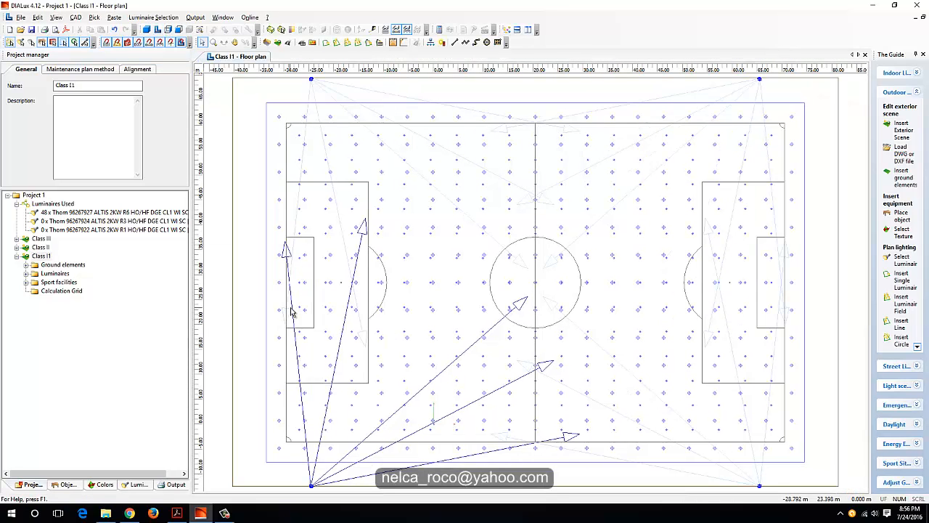
# Save the project to the desktop as Football Sample Calculation.
pyautogui.moveTo(377, 387); pyautogui.dragTo(384, 359, button='middle')
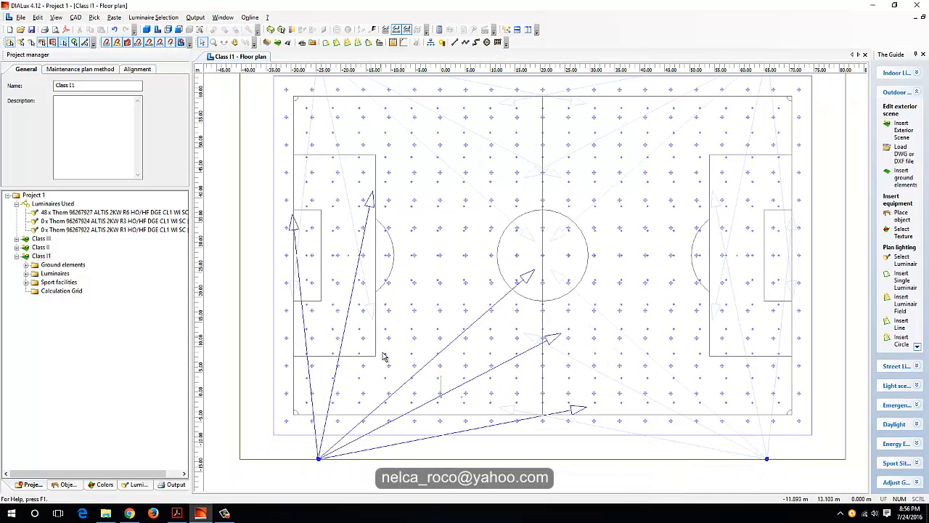
pyautogui.moveTo(411, 457); pyautogui.dragTo(507, 389, button='middle')
pyautogui.scroll(2, 464, 349)
pyautogui.scroll(2, 494, 353)
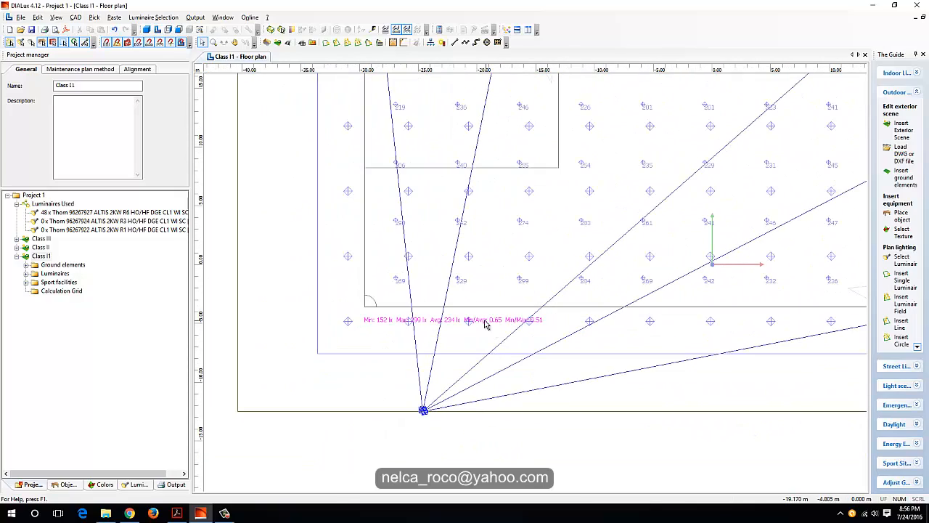
pyautogui.scroll(-1, 465, 319)
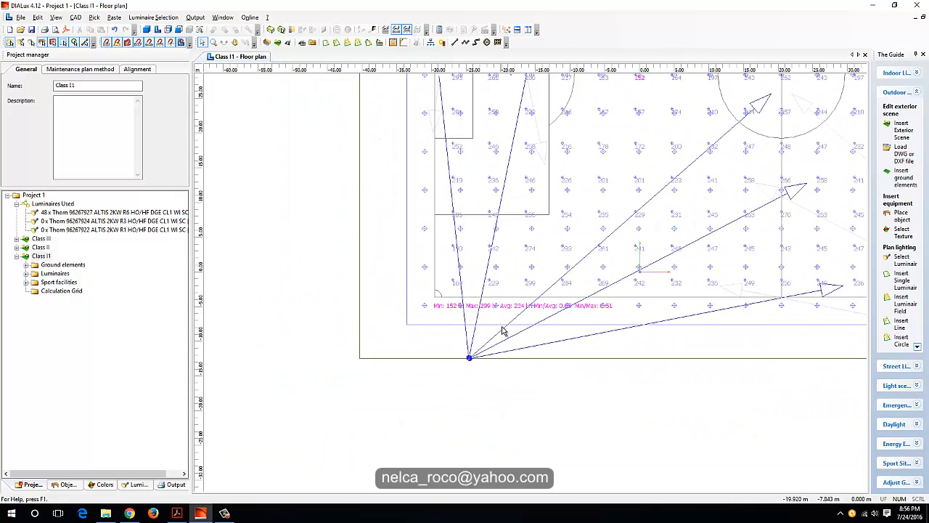
pyautogui.scroll(-1, 522, 268)
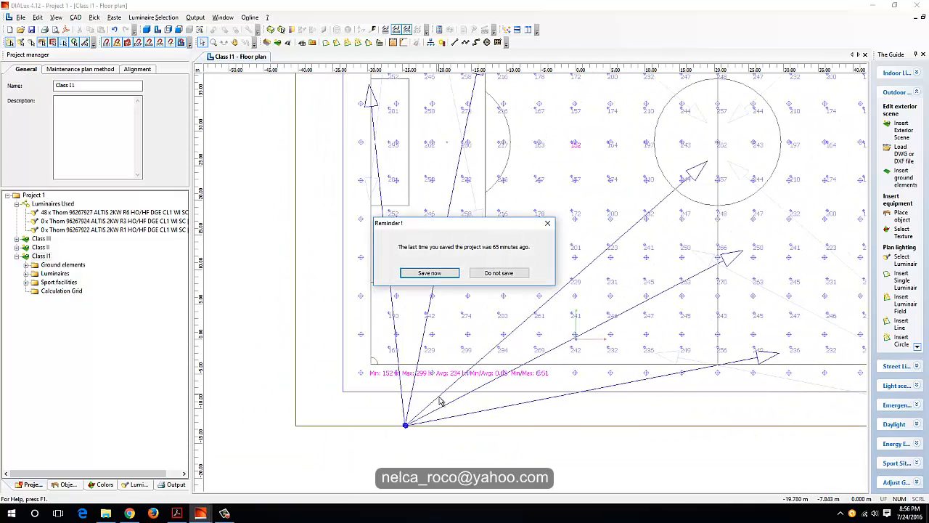
pyautogui.click(429, 272)
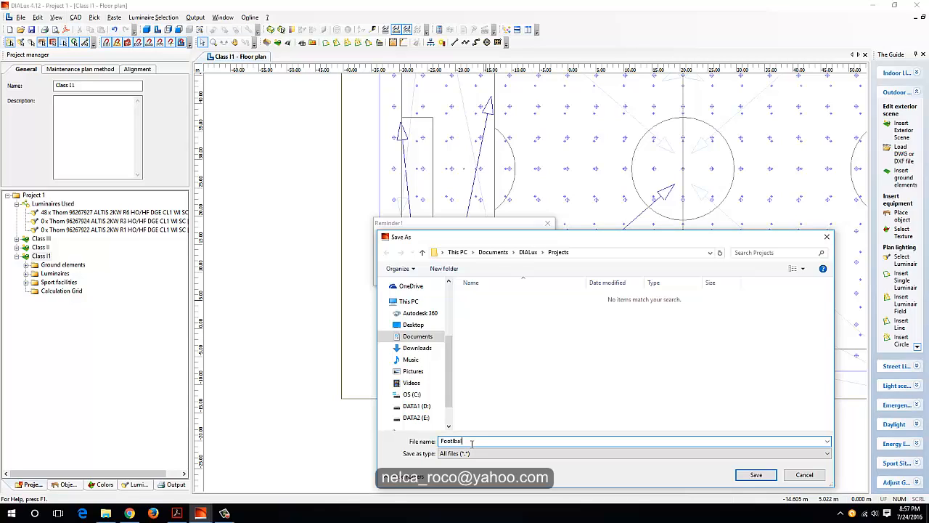
pyautogui.write('Football Sample Calculation')
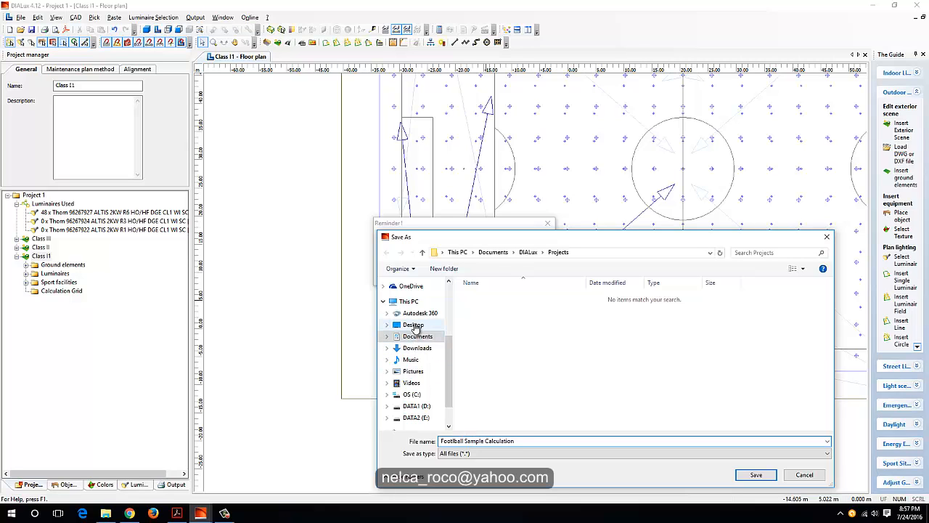
pyautogui.click(413, 325)
pyautogui.click(742, 473)
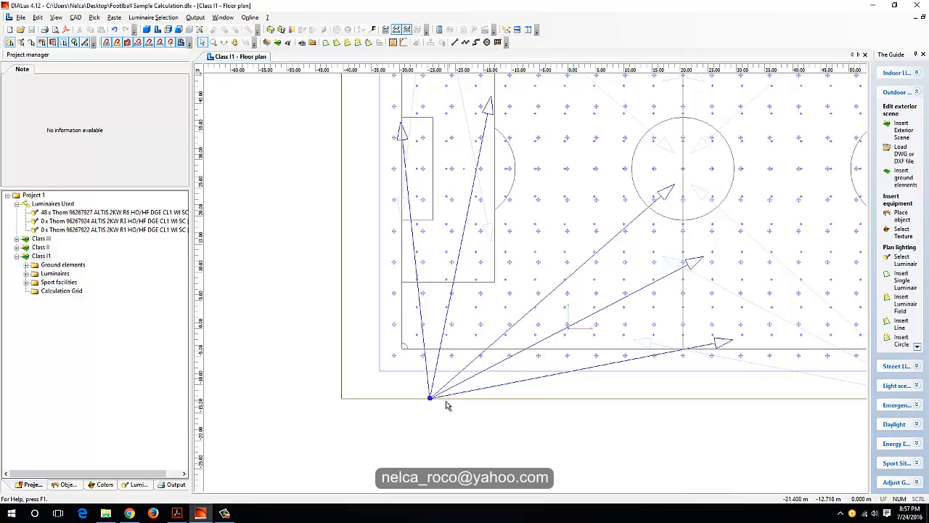
# Switch to Handbook4-3.pdf in Acrobat Reader and highlight the Class I requirements for outdoor football.
pyautogui.scroll(3, 446, 405)
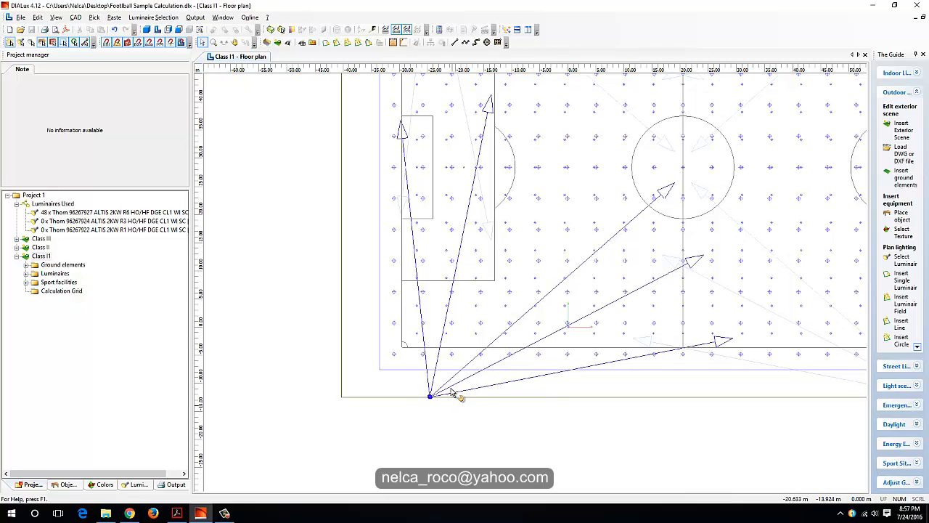
pyautogui.click(190, 517)
pyautogui.moveTo(331, 323); pyautogui.dragTo(726, 341)
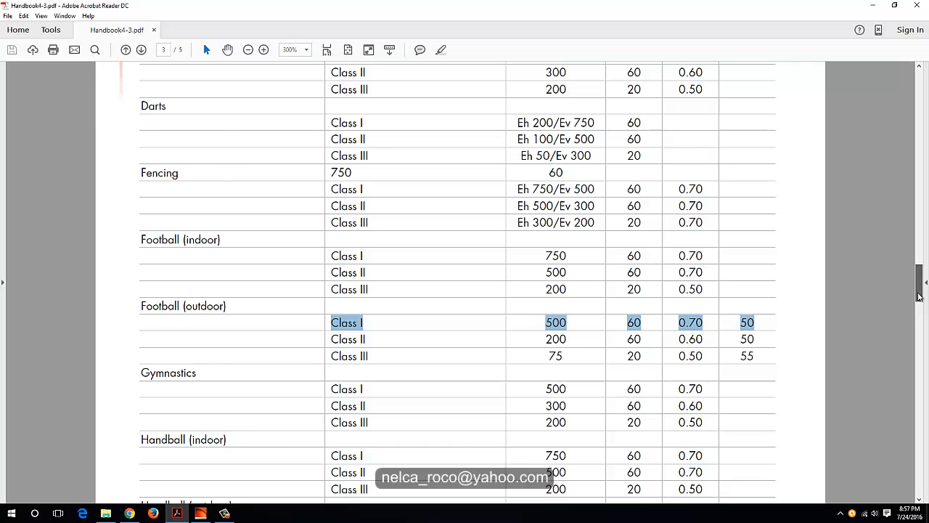
pyautogui.moveTo(920, 296)
pyautogui.mouseDown()
pyautogui.moveTo(920, 245)
pyautogui.moveTo(920, 297)
pyautogui.mouseUp()
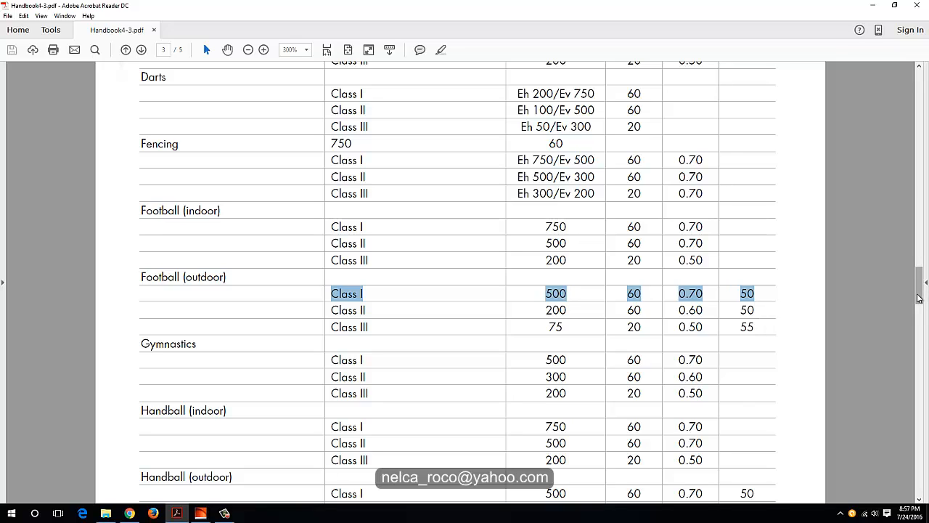
# Switch back to DIALux and examine the minimum, maximum, average and uniformity summary below the calculation grid.
pyautogui.click(200, 513)
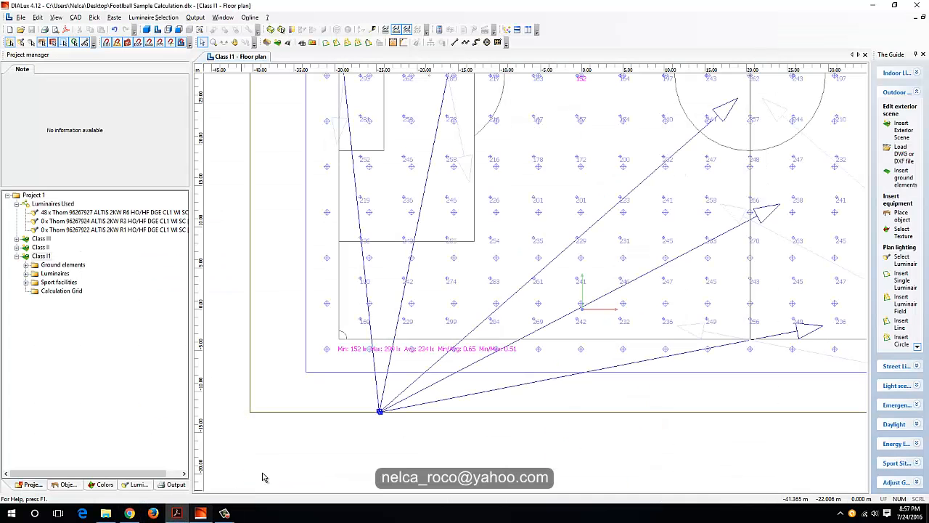
pyautogui.moveTo(466, 345); pyautogui.dragTo(713, 272, button='middle')
pyautogui.scroll(1, 689, 297)
pyautogui.moveTo(720, 304); pyautogui.dragTo(610, 311, button='middle')
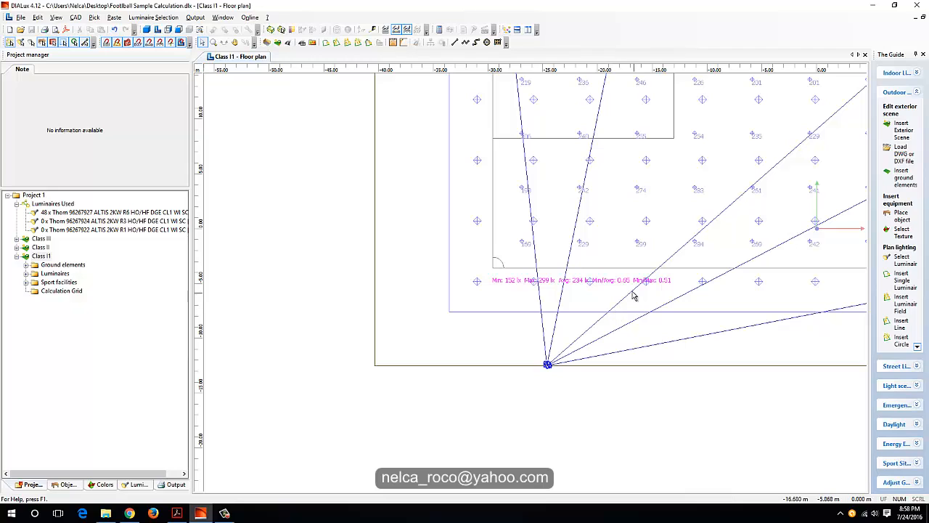
pyautogui.moveTo(176, 514)
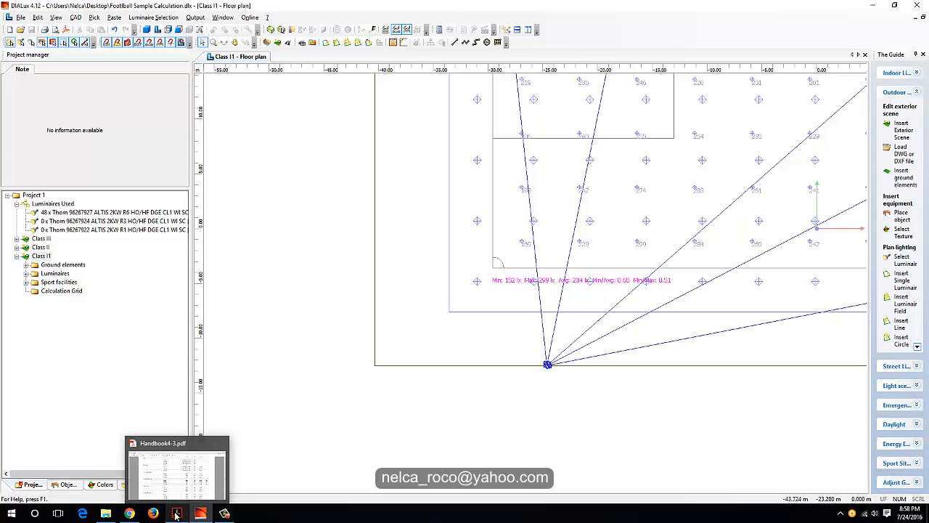
pyautogui.moveTo(601, 280); pyautogui.dragTo(588, 284, button='middle')
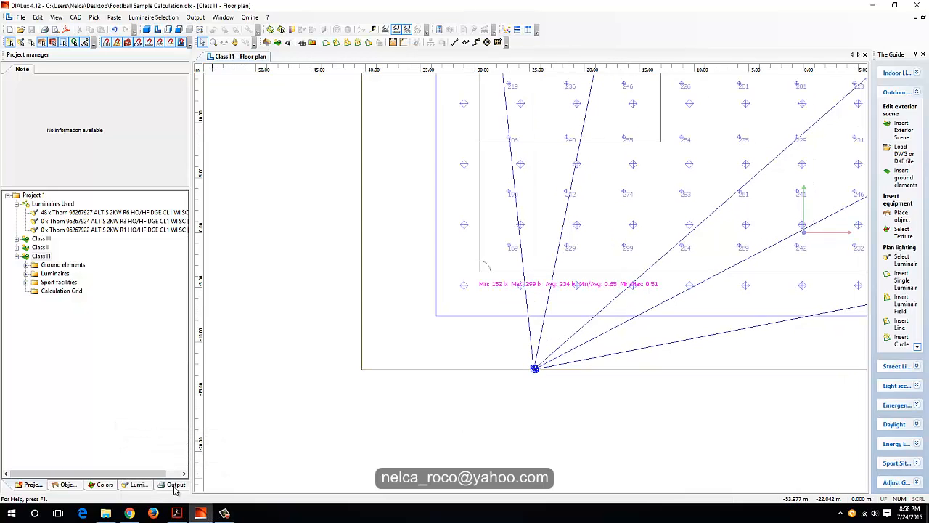
pyautogui.moveTo(550, 330); pyautogui.dragTo(379, 422, button='middle')
pyautogui.scroll(-1, 530, 336)
pyautogui.moveTo(538, 318); pyautogui.dragTo(531, 341, button='middle')
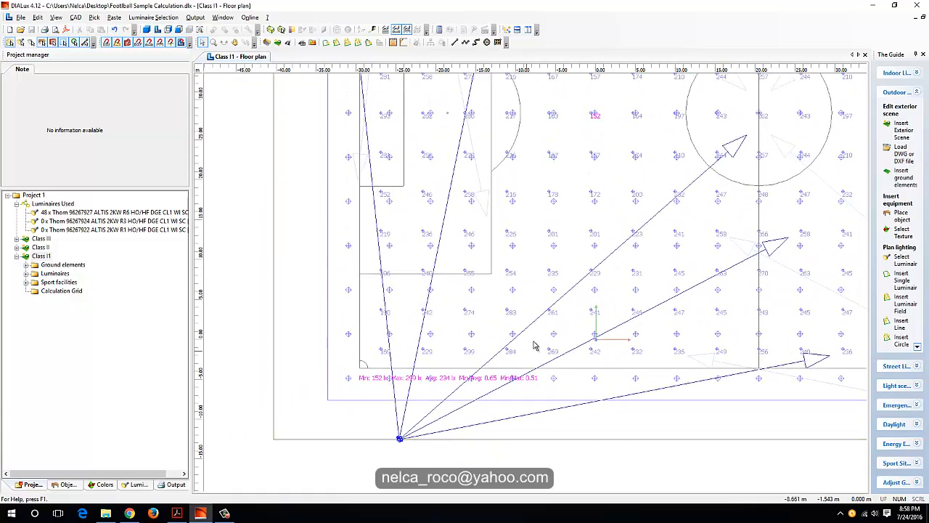
# Examine the grid illuminance values across the penalty area, the centre circle and the far touchline.
pyautogui.moveTo(609, 137); pyautogui.dragTo(440, 149, button='middle')
pyautogui.moveTo(537, 235); pyautogui.dragTo(729, 161, button='middle')
pyautogui.scroll(1, 589, 236)
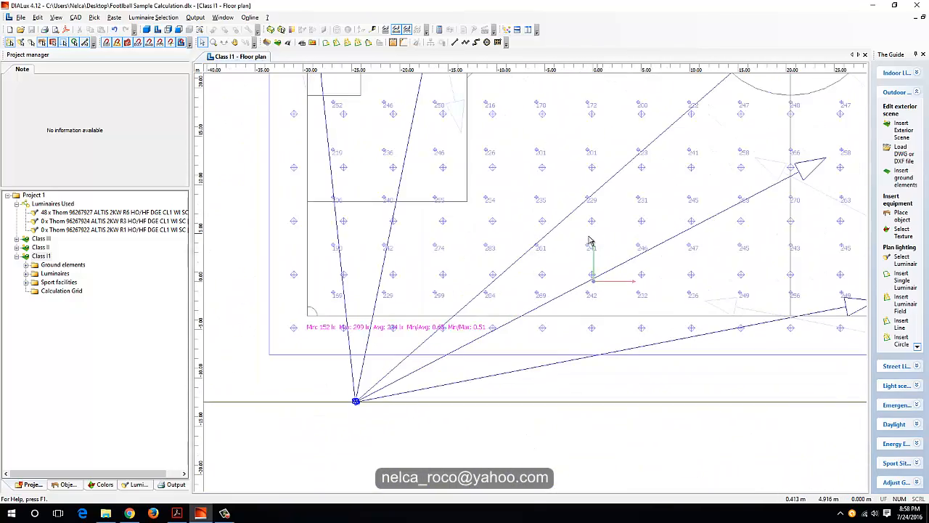
pyautogui.moveTo(450, 168); pyautogui.dragTo(501, 399, button='middle')
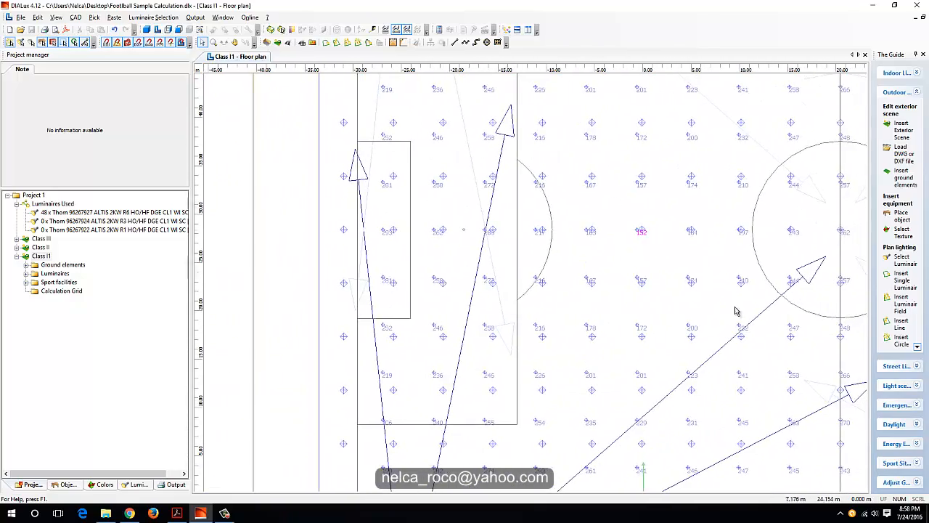
pyautogui.moveTo(731, 308); pyautogui.dragTo(539, 190, button='middle')
pyautogui.scroll(1, 630, 374)
pyautogui.moveTo(630, 374); pyautogui.dragTo(796, 263, button='middle')
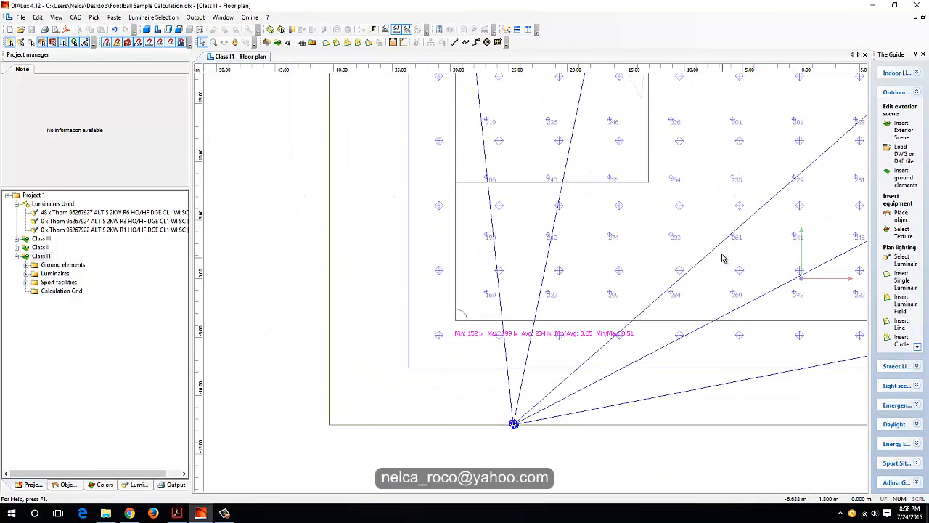
pyautogui.scroll(-1, 681, 195)
pyautogui.moveTo(681, 195); pyautogui.dragTo(579, 406, button='middle')
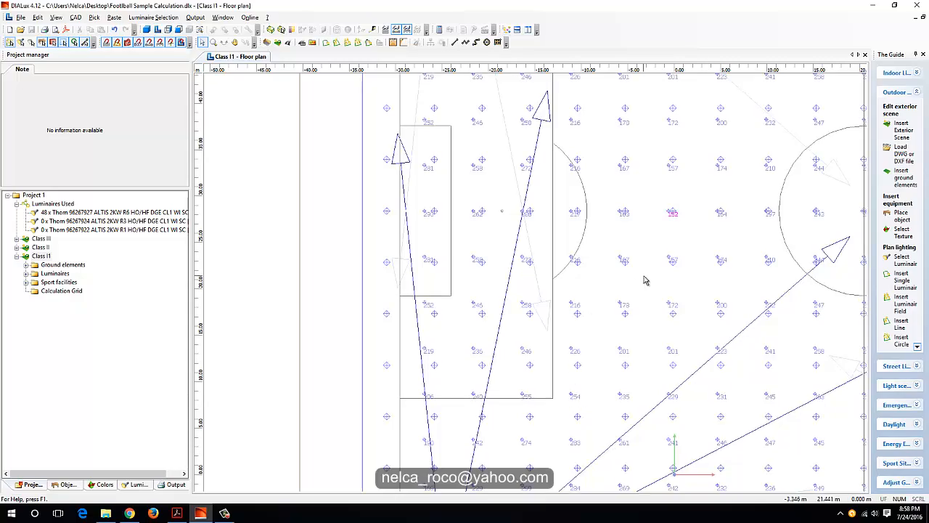
pyautogui.moveTo(646, 278); pyautogui.dragTo(267, 408, button='middle')
pyautogui.moveTo(809, 112); pyautogui.dragTo(719, 193, button='middle')
pyautogui.moveTo(615, 205); pyautogui.dragTo(663, 178, button='middle')
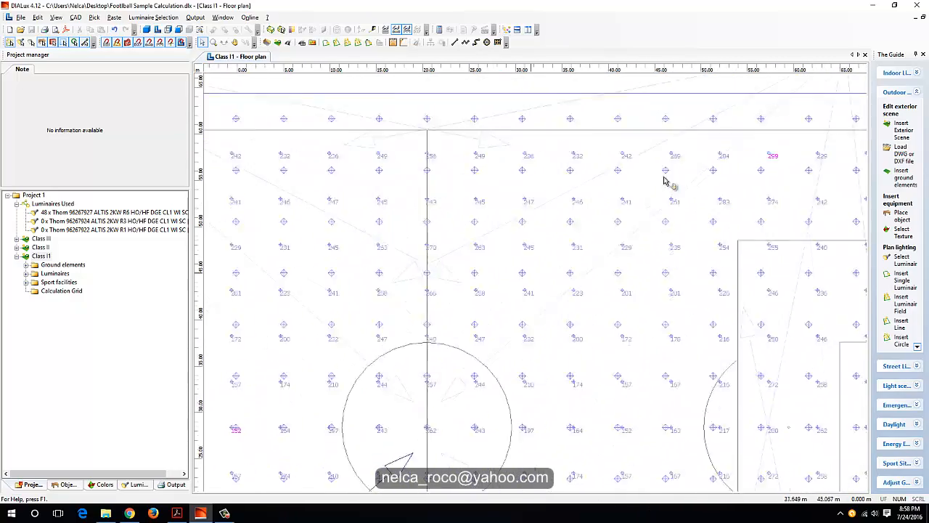
pyautogui.scroll(-1, 563, 290)
pyautogui.moveTo(355, 463); pyautogui.dragTo(378, 377, button='middle')
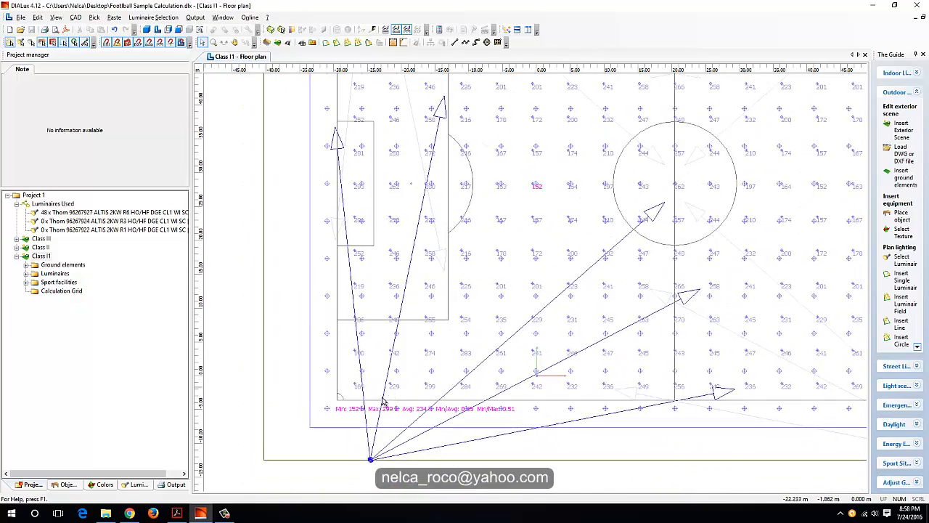
# Inspect the highlighted minimum point between the penalty area and centre circle against the illuminance summary.
pyautogui.scroll(3, 394, 393)
pyautogui.moveTo(367, 416); pyautogui.dragTo(413, 373, button='middle')
pyautogui.scroll(-1, 558, 171)
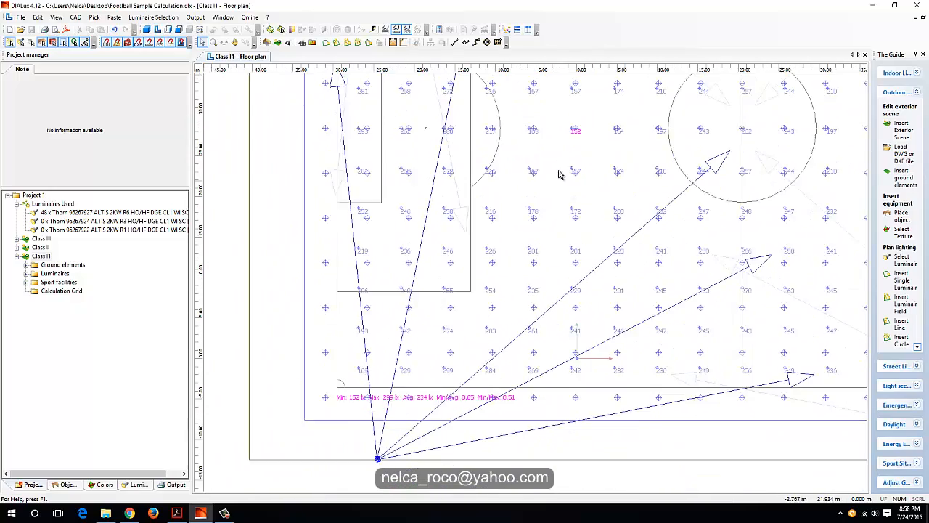
pyautogui.scroll(1, 571, 144)
pyautogui.scroll(1, 583, 116)
pyautogui.moveTo(589, 133); pyautogui.dragTo(586, 216, button='middle')
pyautogui.scroll(4, 587, 216)
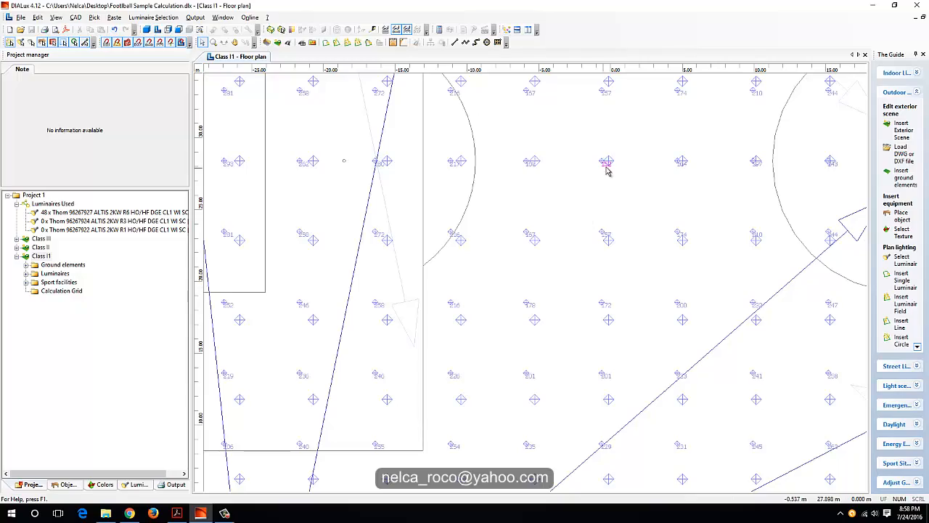
pyautogui.scroll(-4, 547, 286)
pyautogui.moveTo(385, 471); pyautogui.dragTo(473, 314, button='middle')
pyautogui.scroll(3, 464, 344)
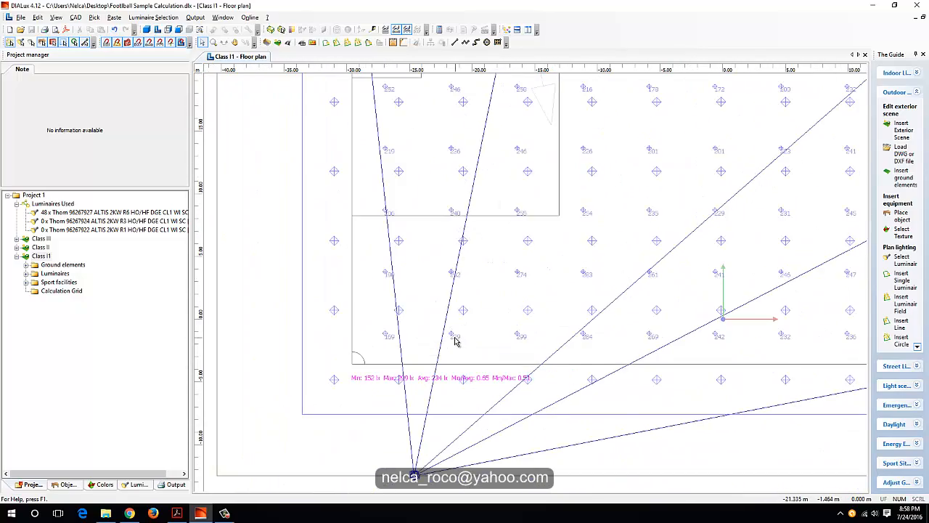
# Select the flood light aimed at the centre circle and set its number of luminaires to 2.
pyautogui.scroll(-2, 583, 288)
pyautogui.moveTo(591, 257); pyautogui.dragTo(603, 325, button='middle')
pyautogui.scroll(-2, 581, 305)
pyautogui.scroll(-1, 625, 286)
pyautogui.click(528, 378)
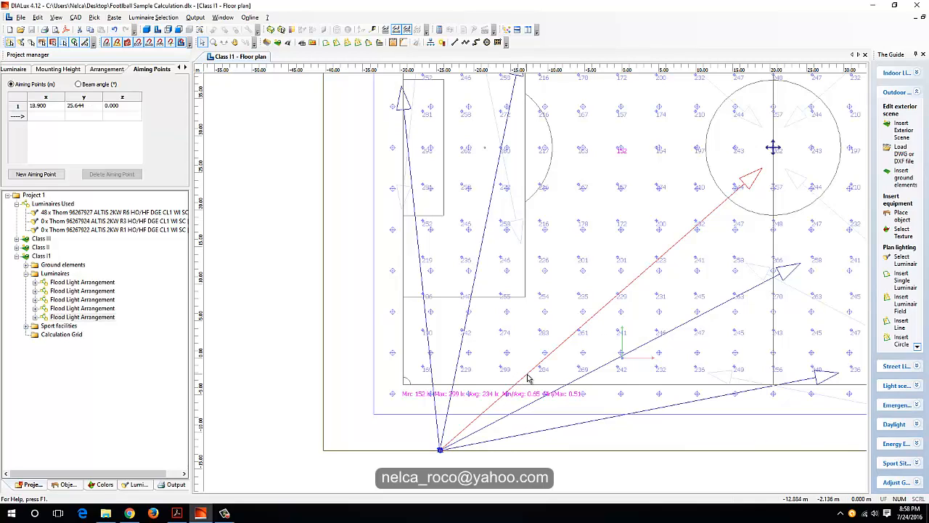
pyautogui.click(17, 69)
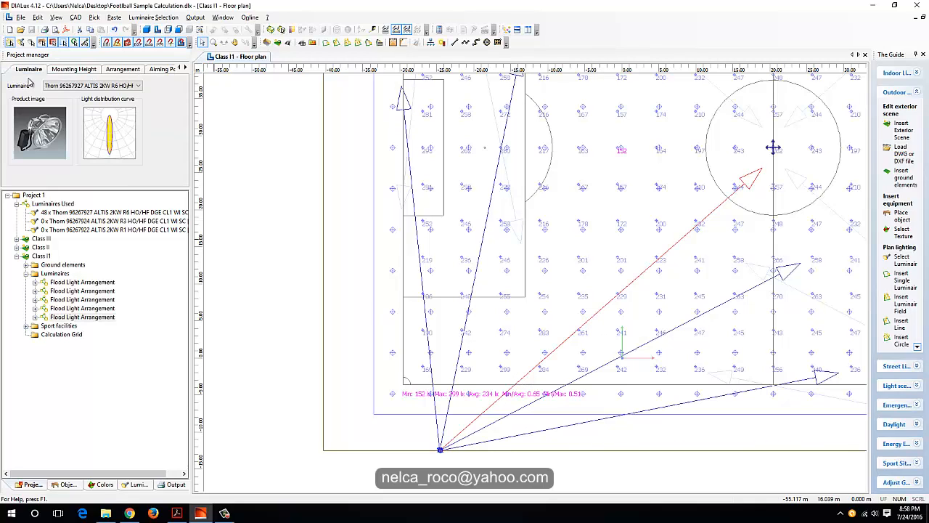
pyautogui.click(75, 70)
pyautogui.moveTo(70, 151); pyautogui.dragTo(37, 151)
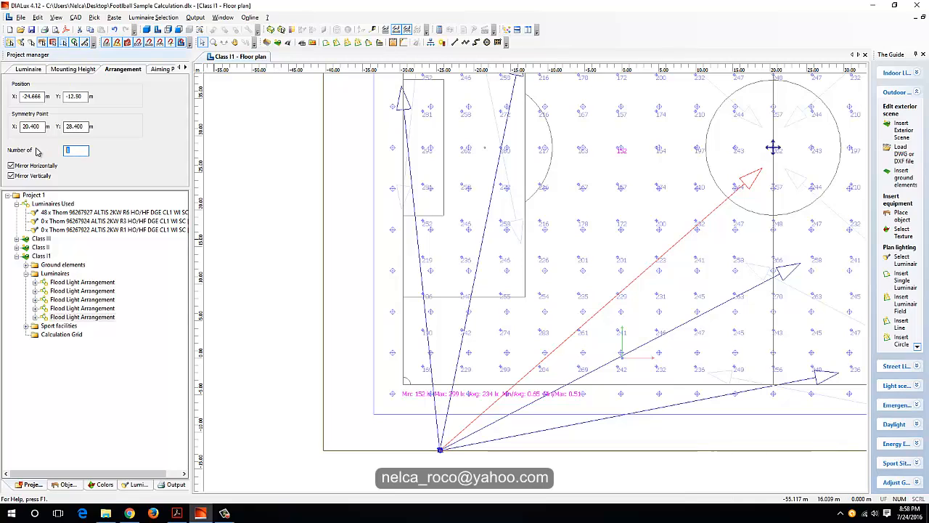
pyautogui.write('2')
pyautogui.press('Return')
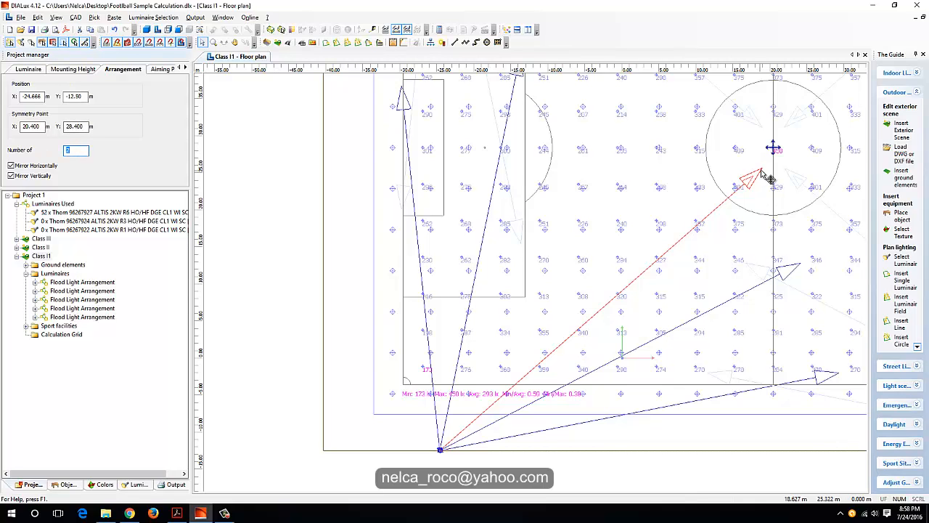
# Re-aim one of the two centre-circle flood lights between the penalty area and centre circle, and check the illuminance summary.
pyautogui.moveTo(772, 170); pyautogui.dragTo(624, 109)
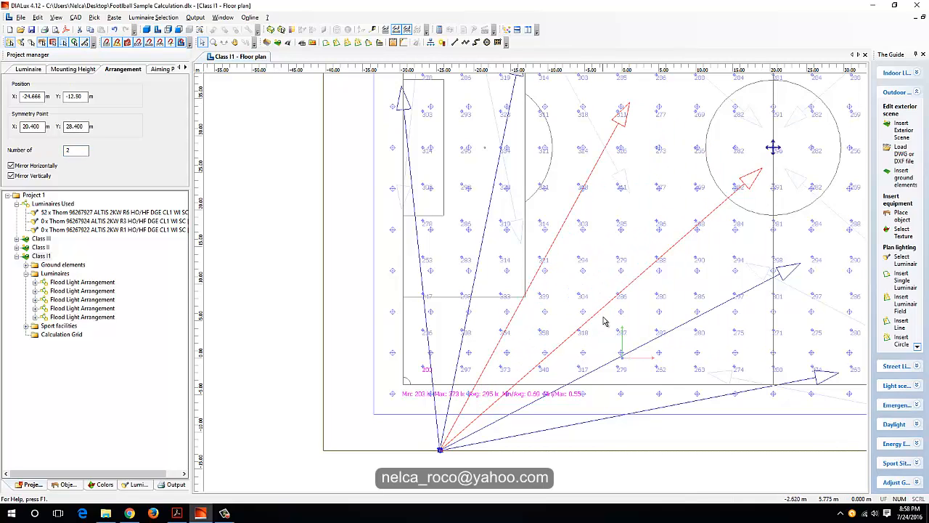
pyautogui.scroll(1, 527, 415)
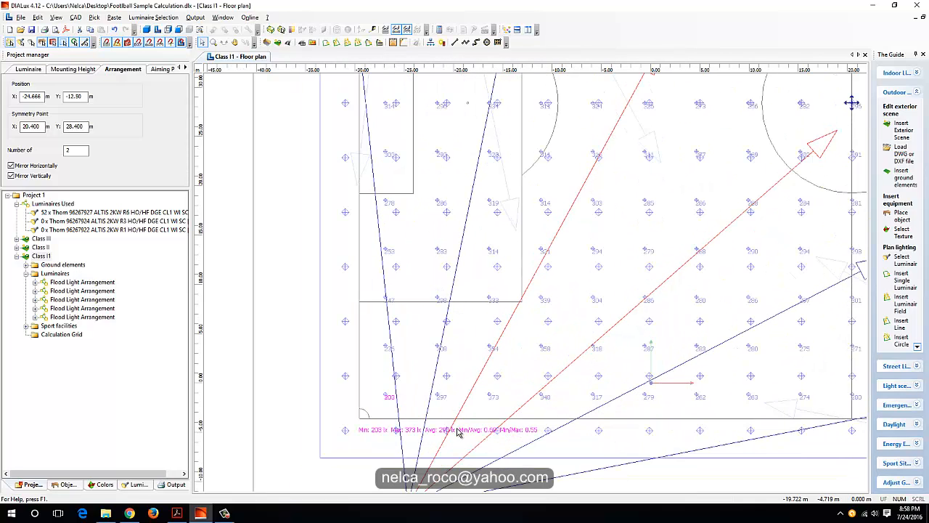
pyautogui.scroll(2, 501, 407)
pyautogui.scroll(-3, 512, 234)
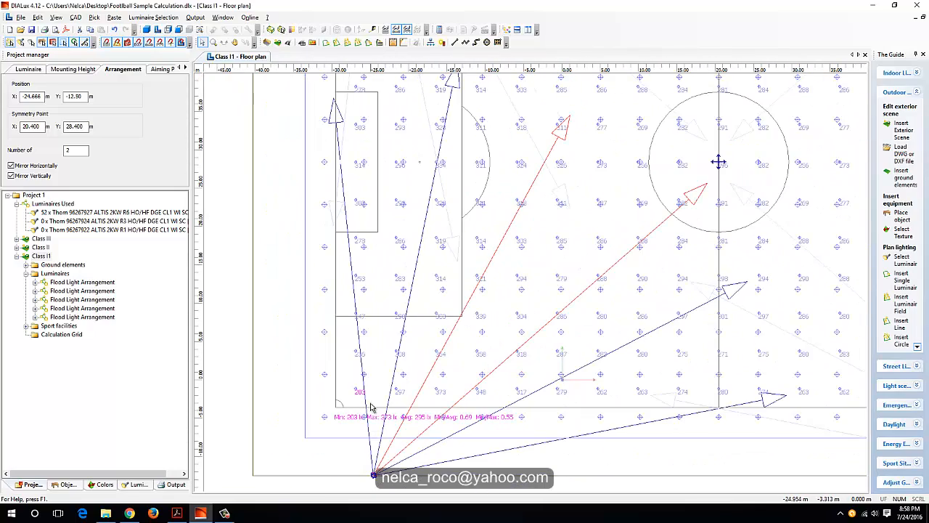
# Try aiming the other centre-circle flood light short of the circle, closer to its companion, and undo the change.
pyautogui.moveTo(554, 322); pyautogui.dragTo(504, 335, button='middle')
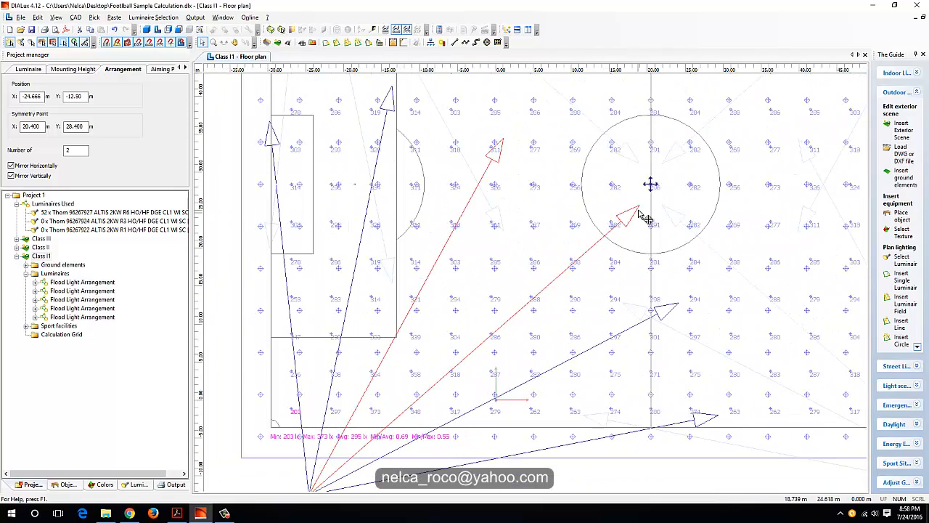
pyautogui.moveTo(639, 207); pyautogui.dragTo(565, 157)
pyautogui.scroll(-1, 452, 353)
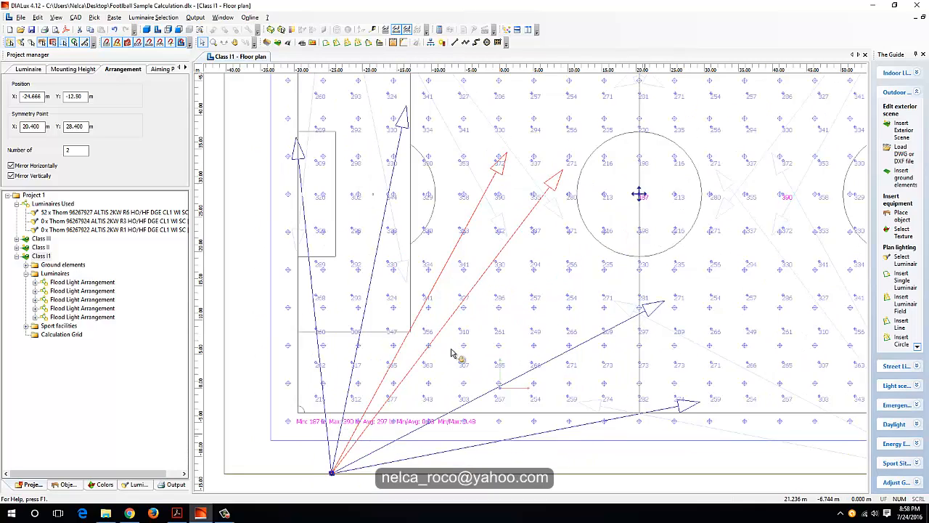
pyautogui.moveTo(449, 357); pyautogui.dragTo(491, 310, button='middle')
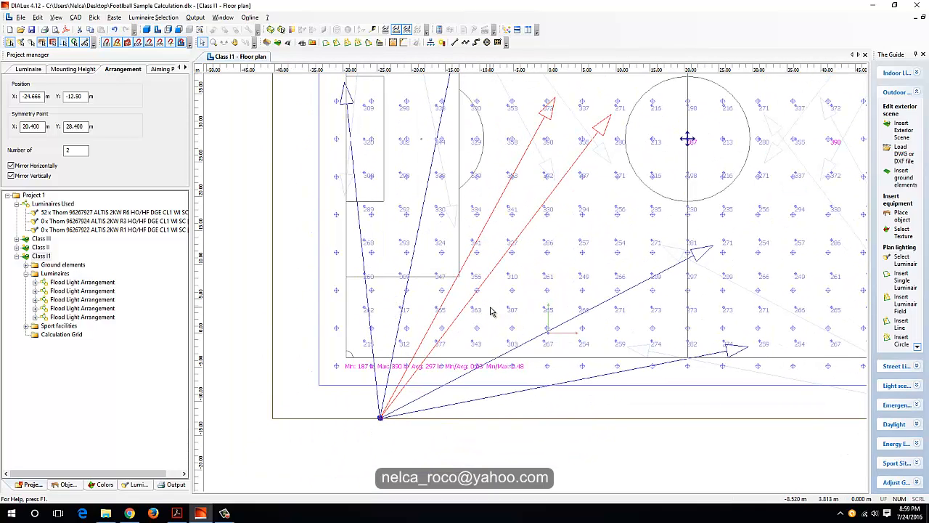
pyautogui.click(491, 310)
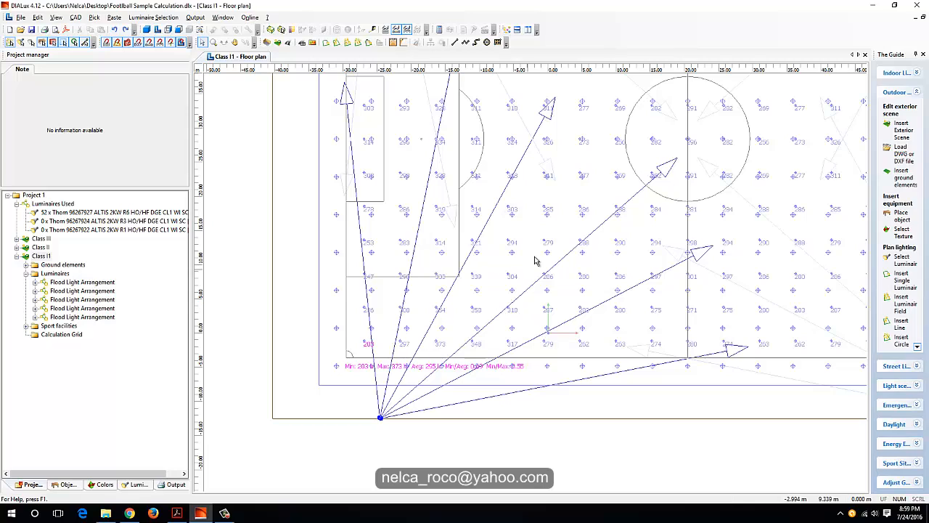
# Select the two-luminaire flood light arrangement and set its number of luminaires to 3.
pyautogui.click(518, 171)
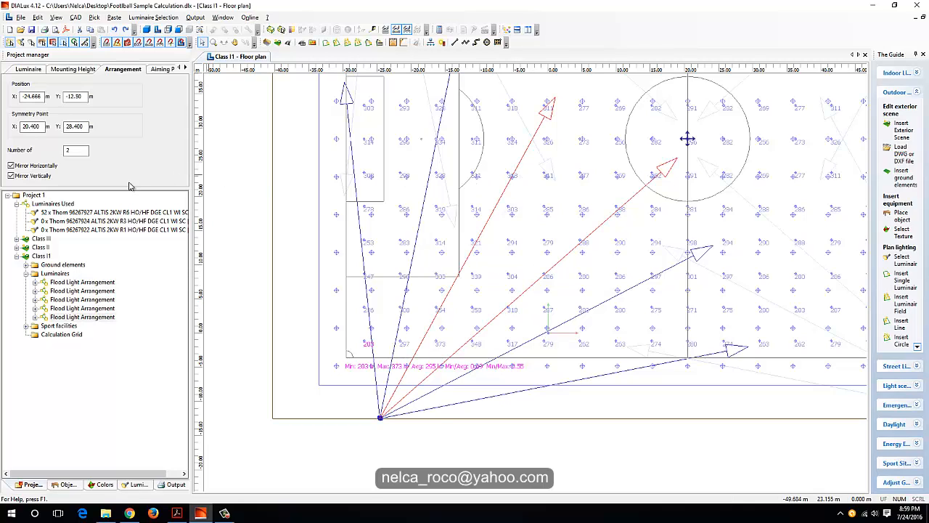
pyautogui.moveTo(74, 151); pyautogui.dragTo(54, 150)
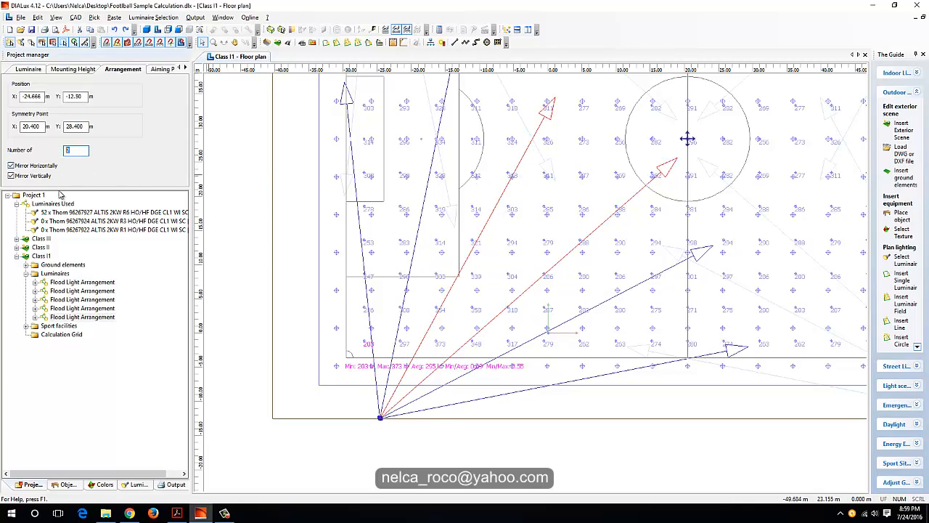
pyautogui.write('3')
pyautogui.press('Return')
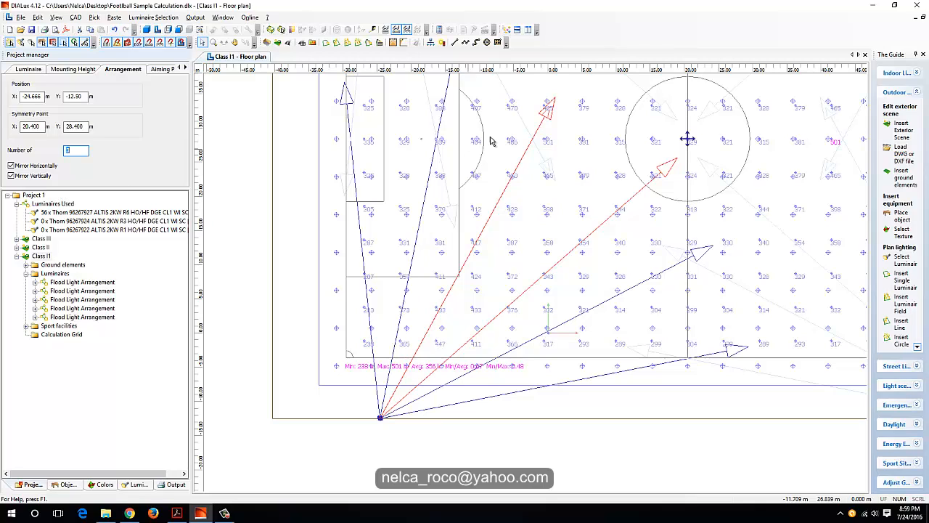
# Aim the added flood light just short of the centre circle, between the other two, and split the arrangement into separate ones.
pyautogui.rightClick(608, 136)
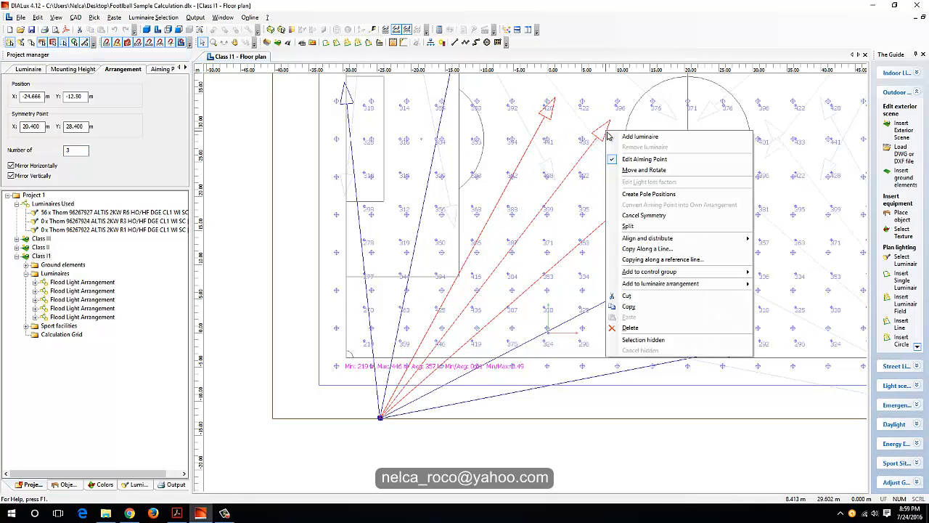
pyautogui.click(630, 226)
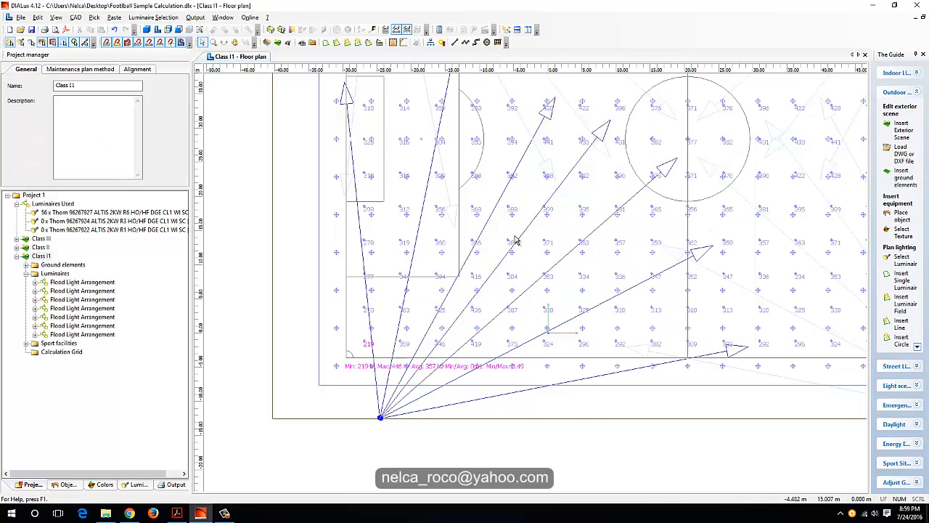
pyautogui.moveTo(504, 245); pyautogui.dragTo(538, 223, button='middle')
pyautogui.scroll(1, 446, 377)
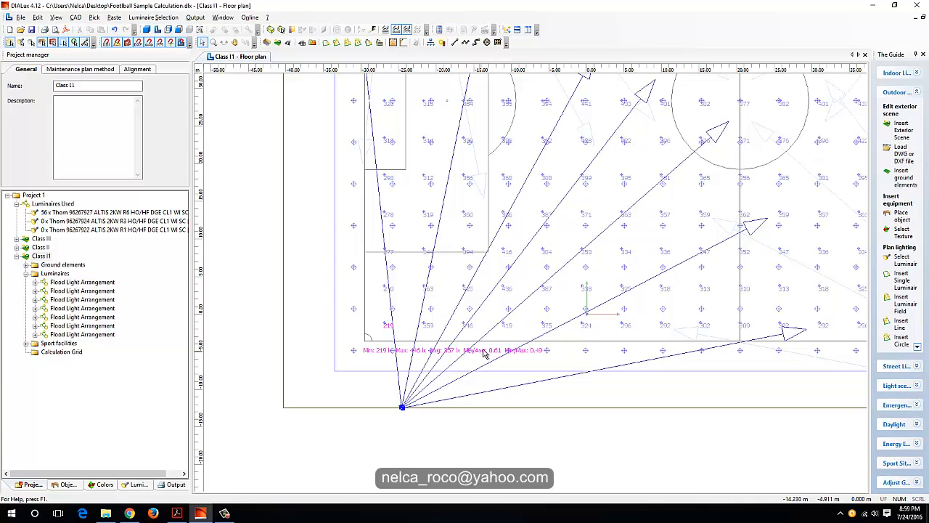
pyautogui.moveTo(483, 353); pyautogui.dragTo(325, 461, button='middle')
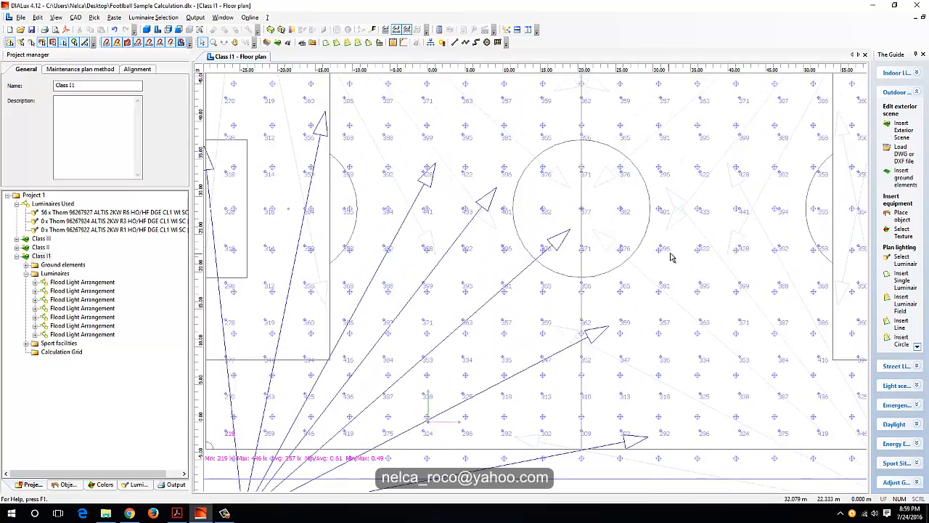
pyautogui.scroll(-1, 671, 256)
pyautogui.moveTo(671, 257); pyautogui.dragTo(827, 176, button='middle')
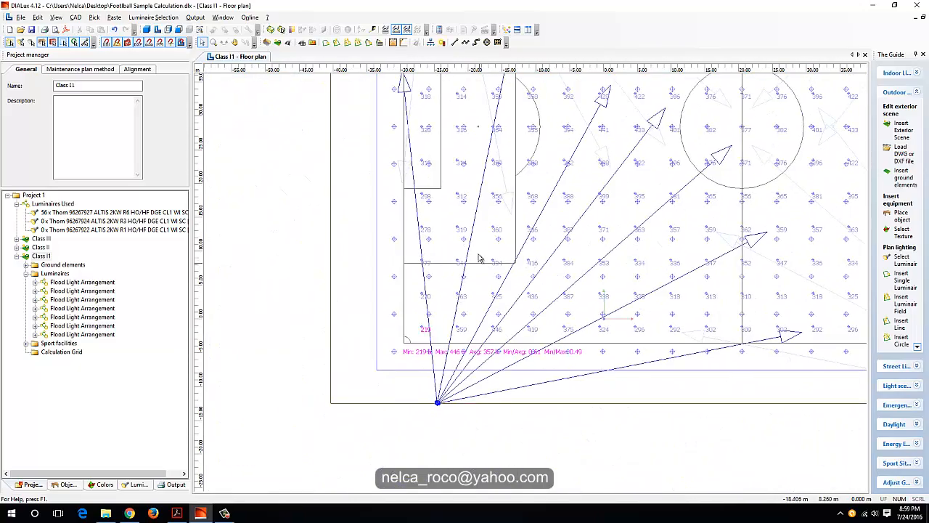
# Re-aim the flood light nearest the penalty arc into the penalty area at about X -22.3 m, Y 41.7 m, and check the uniformity.
pyautogui.moveTo(490, 237); pyautogui.dragTo(556, 283, button='middle')
pyautogui.scroll(1, 594, 240)
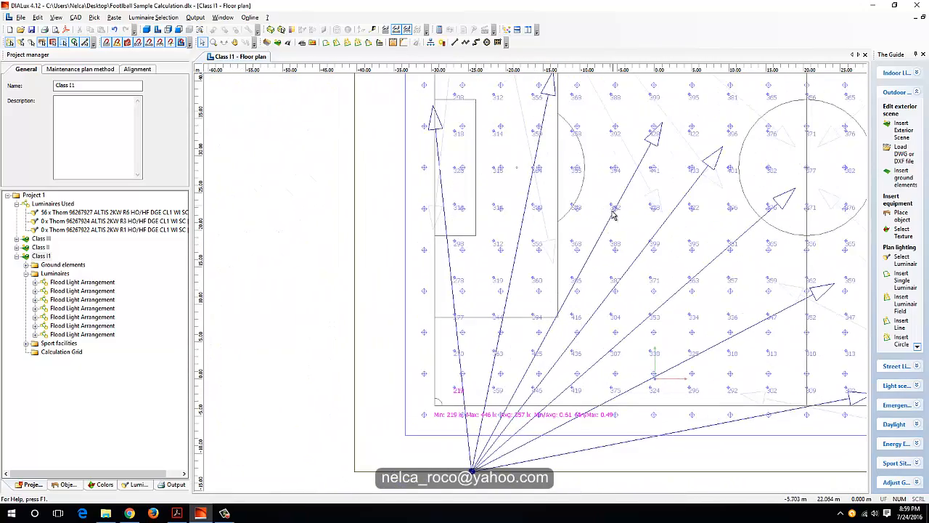
pyautogui.click(613, 214)
pyautogui.moveTo(664, 147); pyautogui.dragTo(621, 241, button='middle')
pyautogui.moveTo(628, 236); pyautogui.dragTo(448, 195)
pyautogui.moveTo(483, 306); pyautogui.dragTo(520, 176, button='middle')
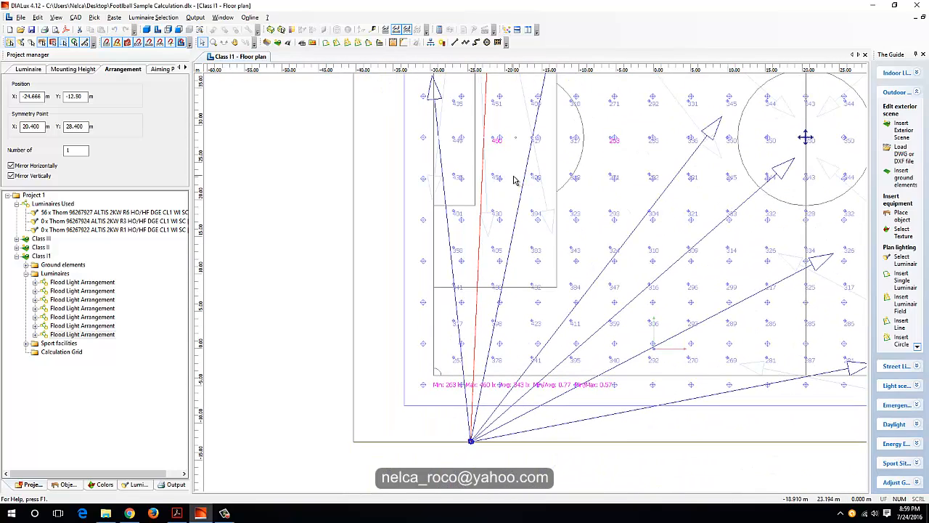
pyautogui.scroll(3, 508, 392)
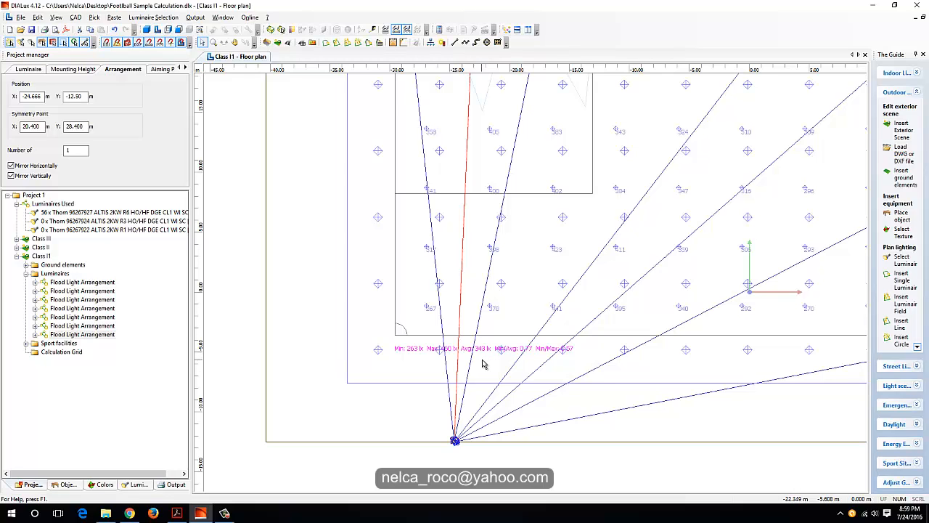
pyautogui.scroll(-2, 535, 283)
# Change the flood light aimed just short of the centre circle to Thorn 96267924 ALTIS 2KW R3 and check the illuminance summary.
pyautogui.moveTo(587, 206); pyautogui.dragTo(540, 344, button='middle')
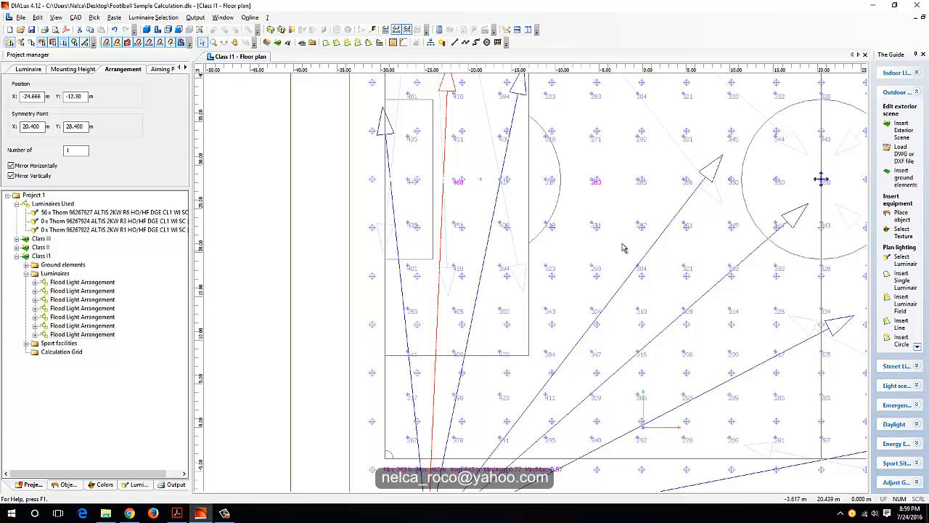
pyautogui.click(673, 224)
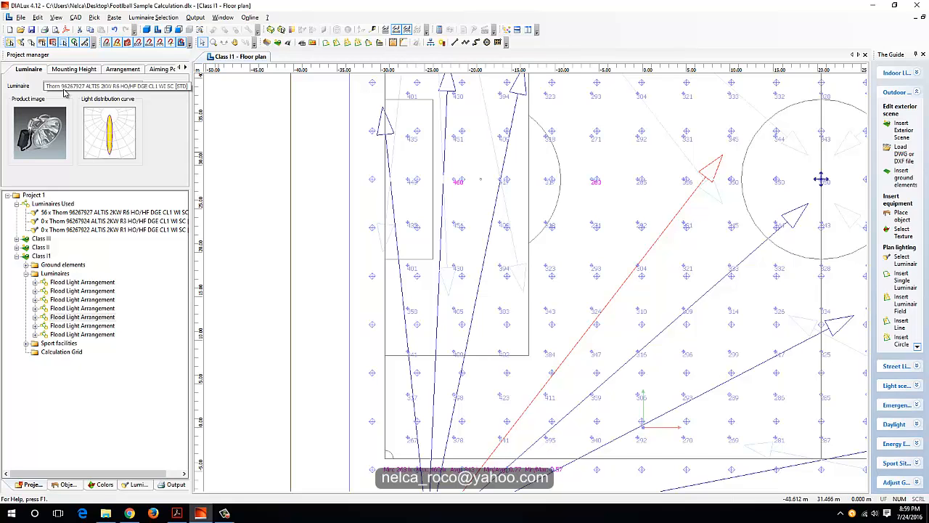
pyautogui.click(64, 86)
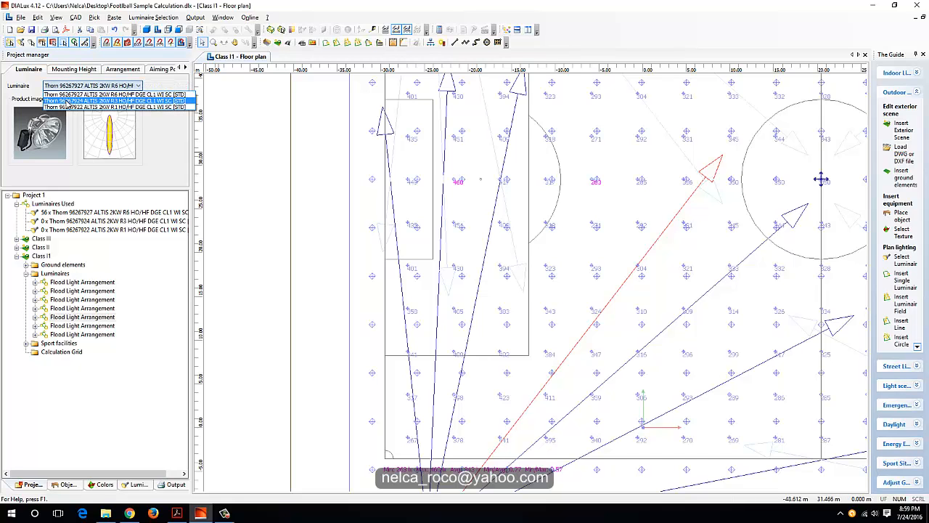
pyautogui.click(66, 101)
pyautogui.scroll(-5, 393, 306)
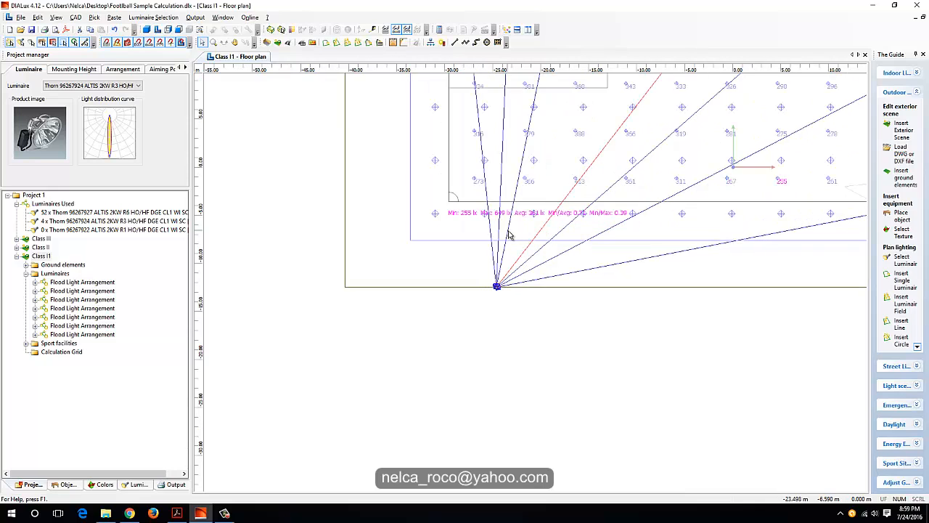
pyautogui.keyDown('ctrl'); pyautogui.scroll(3, 515, 234); pyautogui.keyUp('ctrl')
pyautogui.keyDown('ctrl'); pyautogui.scroll(1, 514, 205); pyautogui.keyUp('ctrl')
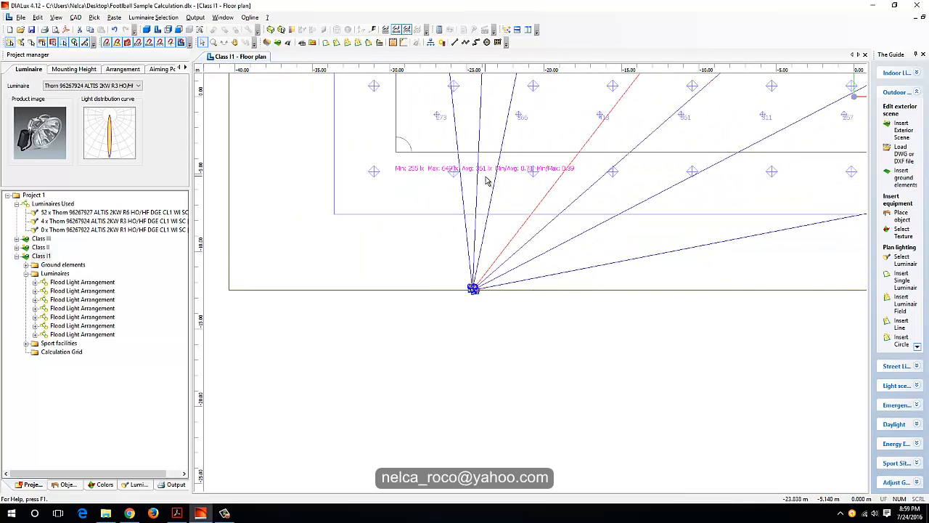
pyautogui.moveTo(487, 181); pyautogui.dragTo(476, 230, button='middle')
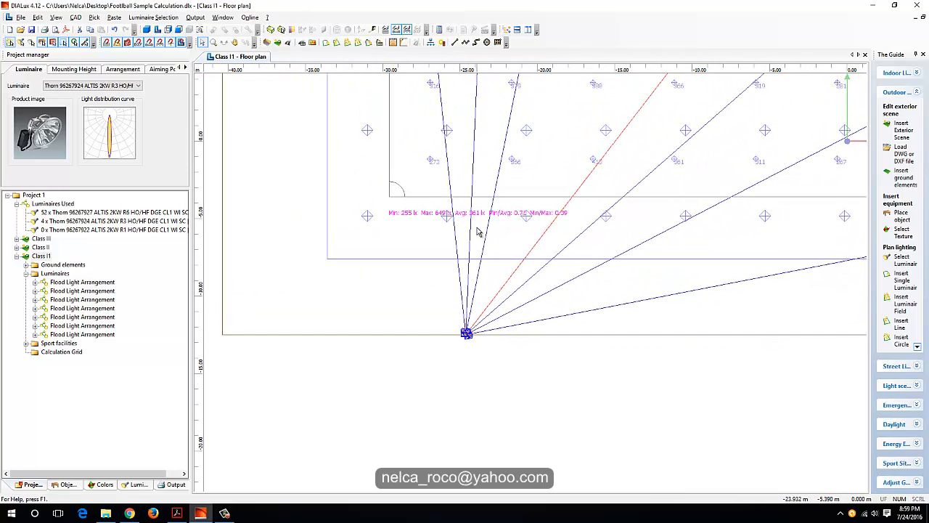
# Try the Thorn 96267922 ALTIS 2KW R1 luminaire for the middle of the three flood lights aimed into the penalty area.
pyautogui.keyDown('ctrl'); pyautogui.scroll(-5, 521, 169); pyautogui.keyUp('ctrl')
pyautogui.moveTo(521, 169); pyautogui.dragTo(475, 268, button='middle')
pyautogui.moveTo(540, 254); pyautogui.dragTo(520, 357, button='middle')
pyautogui.keyDown('ctrl'); pyautogui.scroll(-1, 521, 338); pyautogui.keyUp('ctrl')
pyautogui.moveTo(499, 236); pyautogui.dragTo(498, 274, button='middle')
pyautogui.keyDown('ctrl'); pyautogui.scroll(-1, 495, 260); pyautogui.keyUp('ctrl')
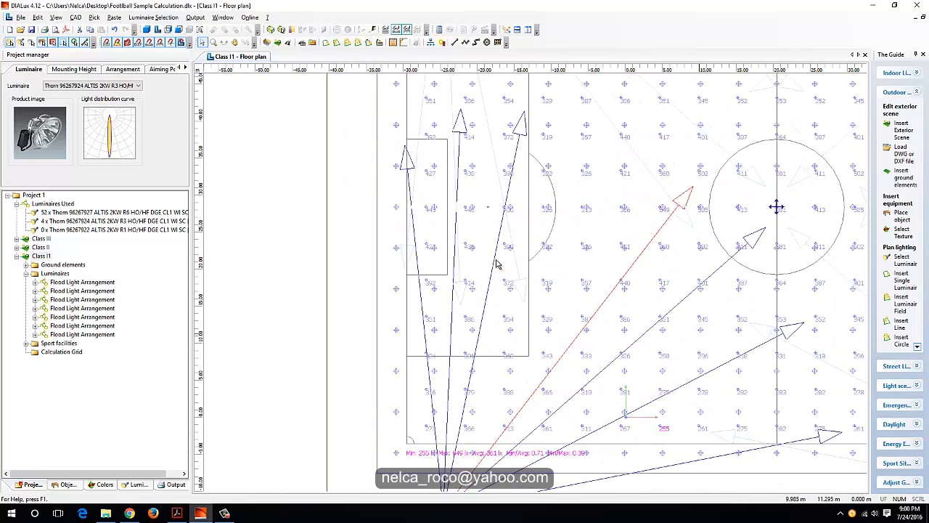
pyautogui.click(457, 185)
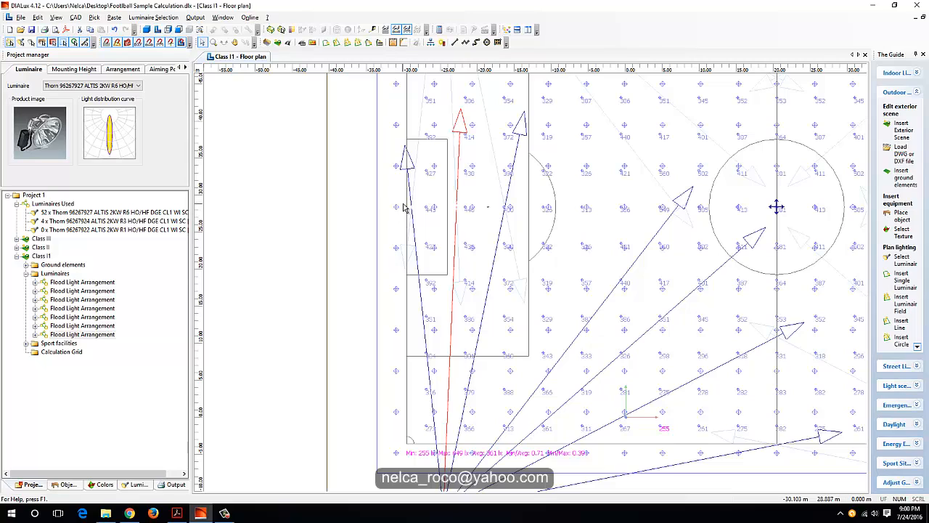
pyautogui.click(80, 86)
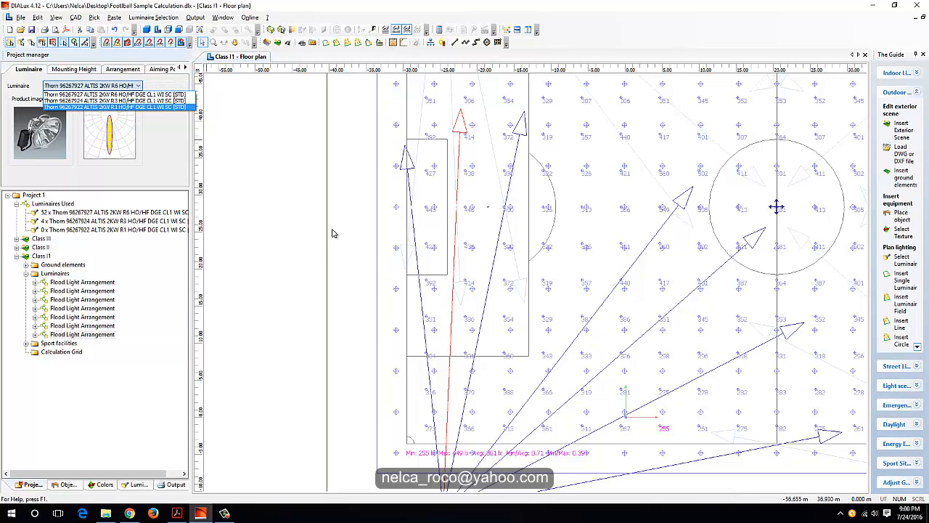
pyautogui.click(115, 107)
pyautogui.scroll(2, 404, 373)
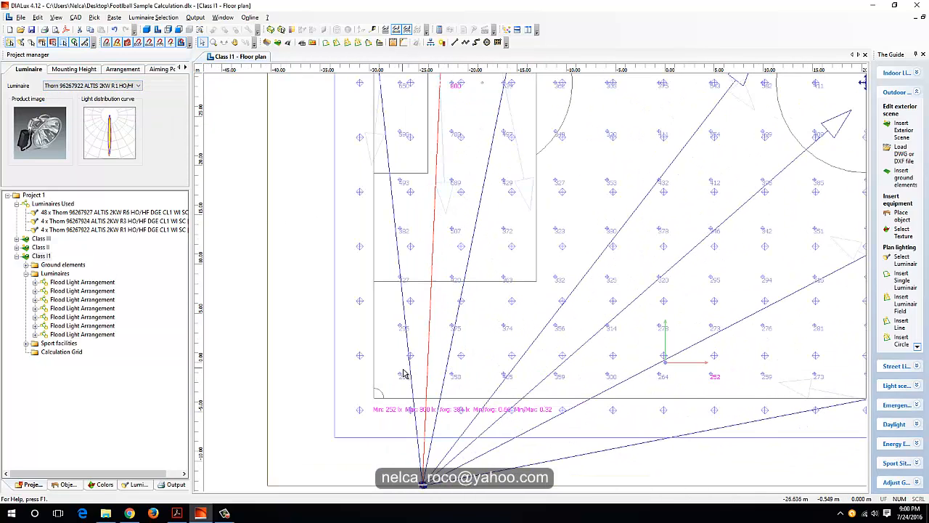
pyautogui.scroll(1, 423, 479)
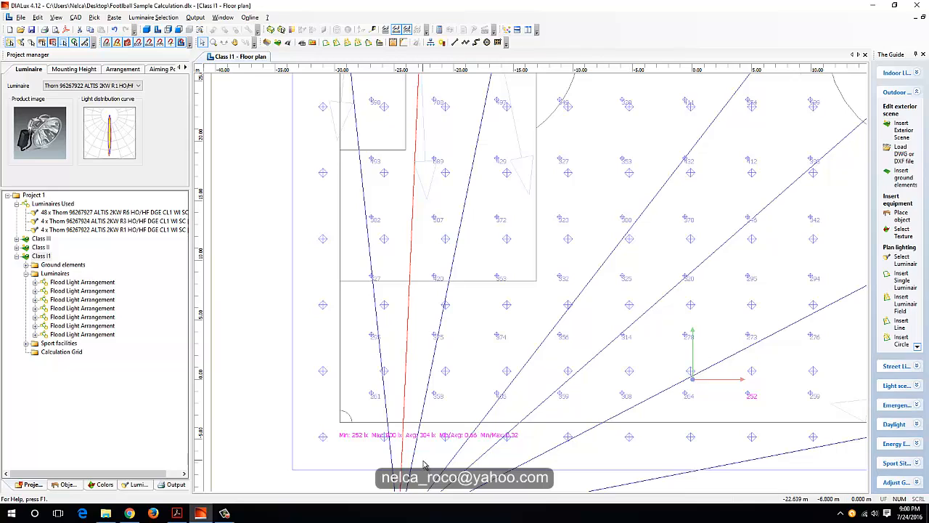
pyautogui.scroll(-1, 339, 352)
# Try the Thorn 96267924 ALTIS 2KW R3 luminaire for the same flood light and restore Thorn 96267927 ALTIS 2KW R6.
pyautogui.click(102, 88)
pyautogui.click(102, 100)
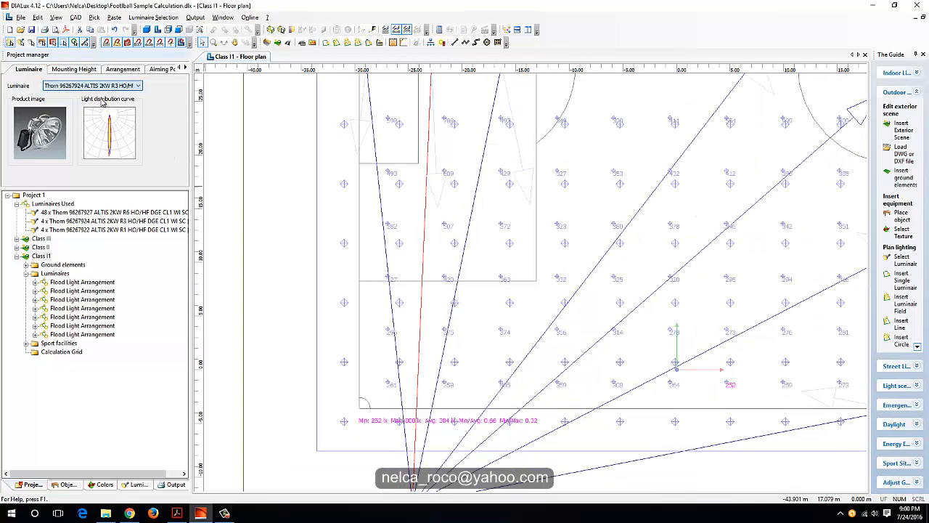
pyautogui.click(92, 86)
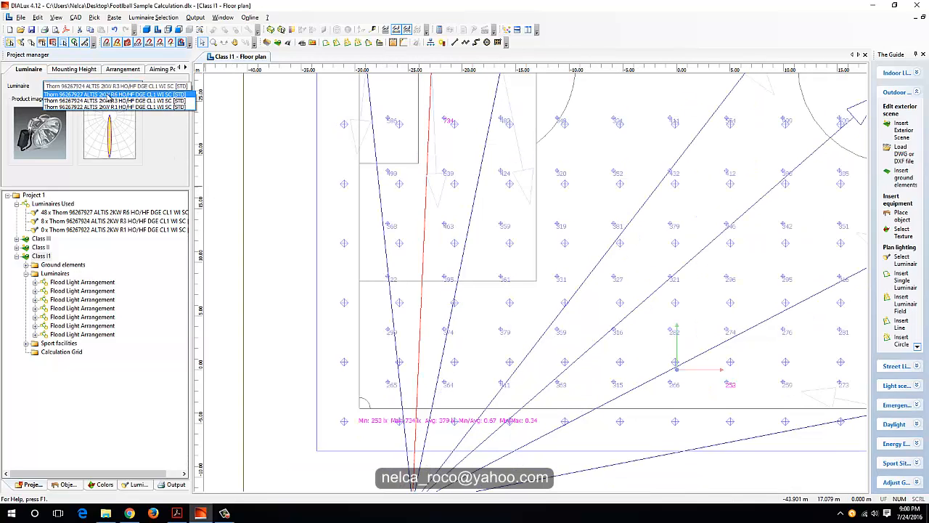
pyautogui.click(92, 94)
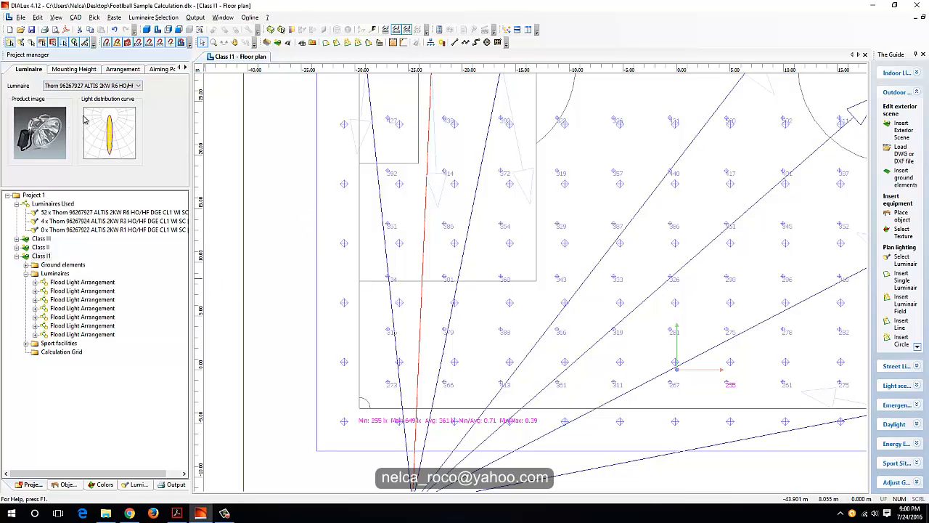
# Show the selected flood light's aiming as beam angles and set its y angle to -70°.
pyautogui.click(163, 69)
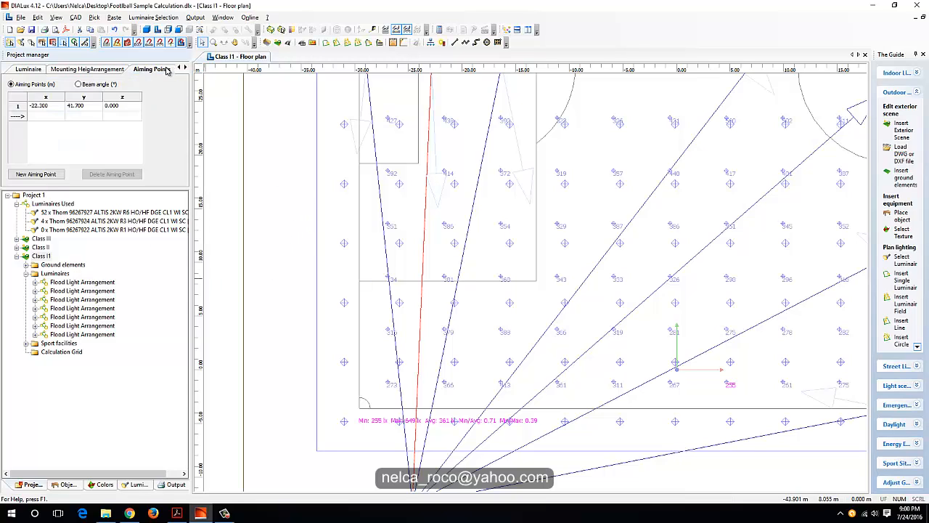
pyautogui.click(78, 85)
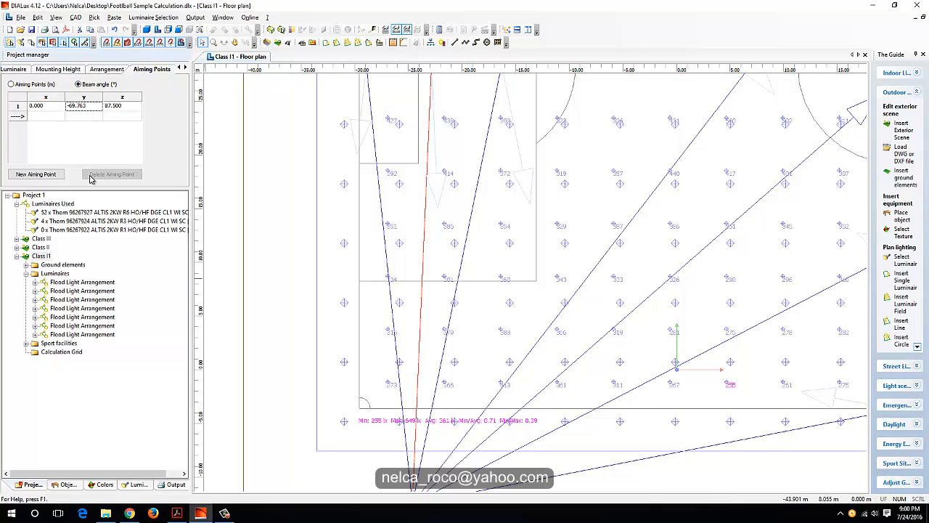
pyautogui.write('-70')
pyautogui.press('Return')
pyautogui.moveTo(389, 277); pyautogui.dragTo(374, 283, button='middle')
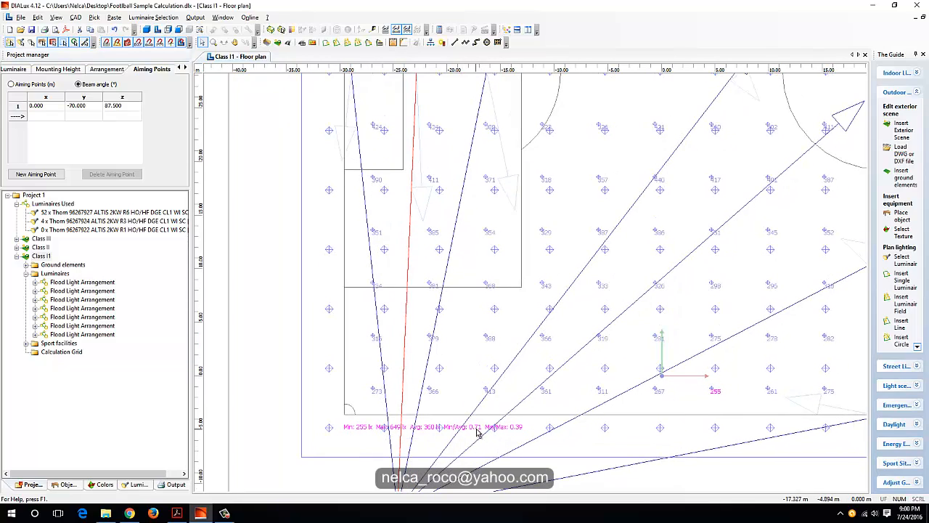
# Set the beam angles of the flood light aimed beside the centre circle to y -70° and z 52°.
pyautogui.scroll(-4, 429, 434)
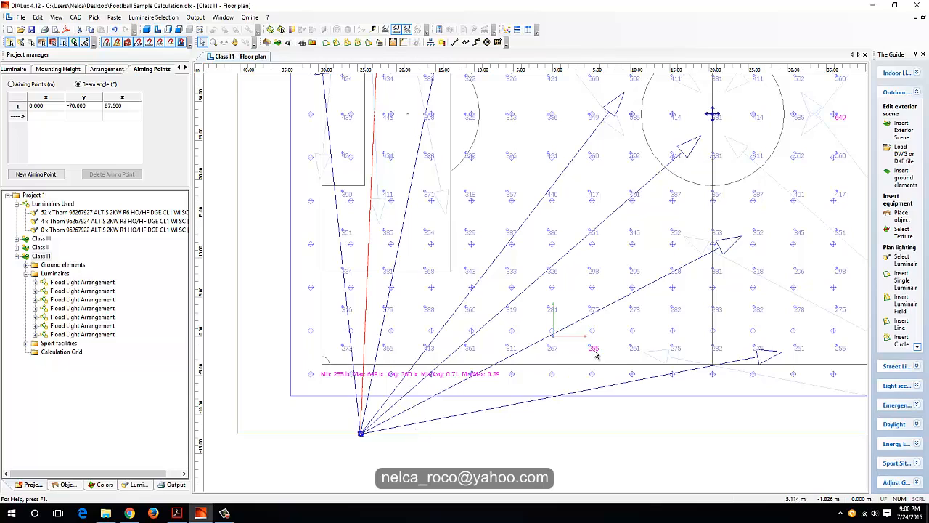
pyautogui.click(561, 181)
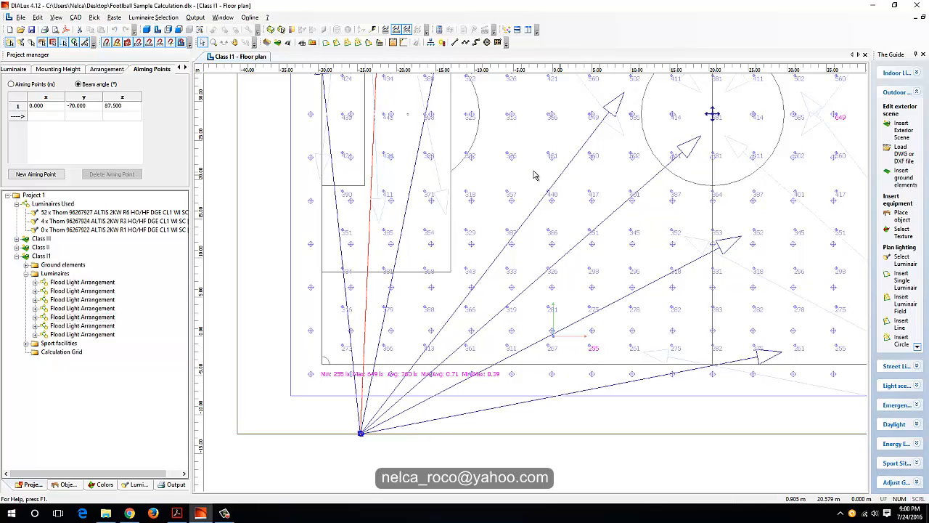
pyautogui.click(79, 85)
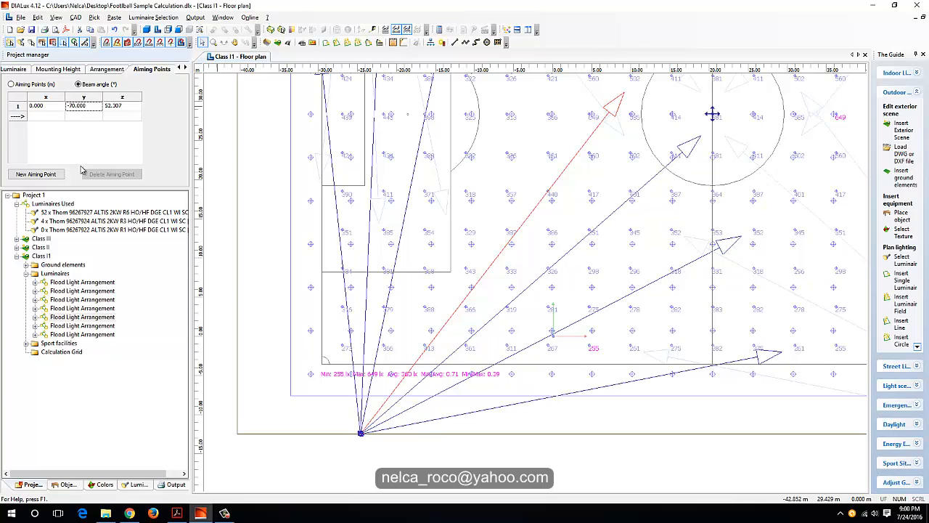
pyautogui.press('Return')
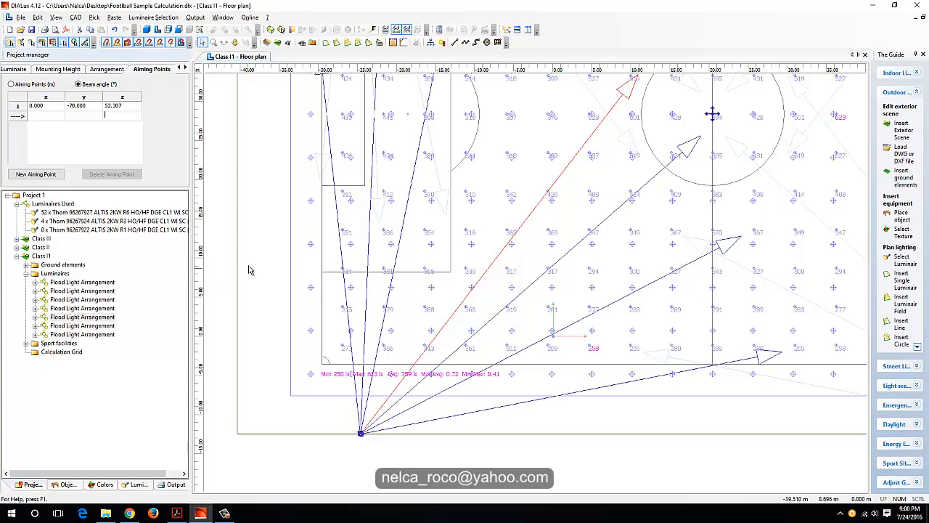
pyautogui.click(119, 108)
pyautogui.write('52')
pyautogui.press('Return')
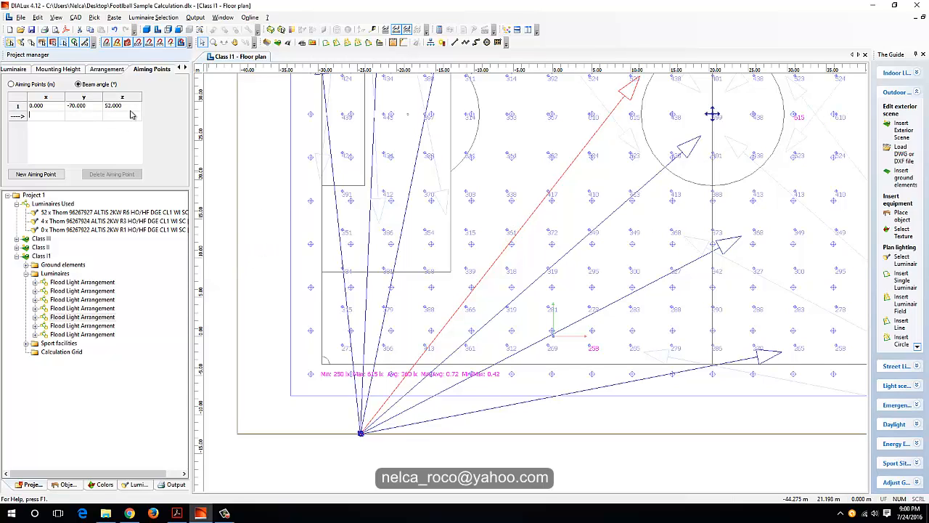
# Re-aim the same flood light between the penalty arc and the centre circle, at about y -69.8° and z 60.4°.
pyautogui.scroll(-1, 486, 305)
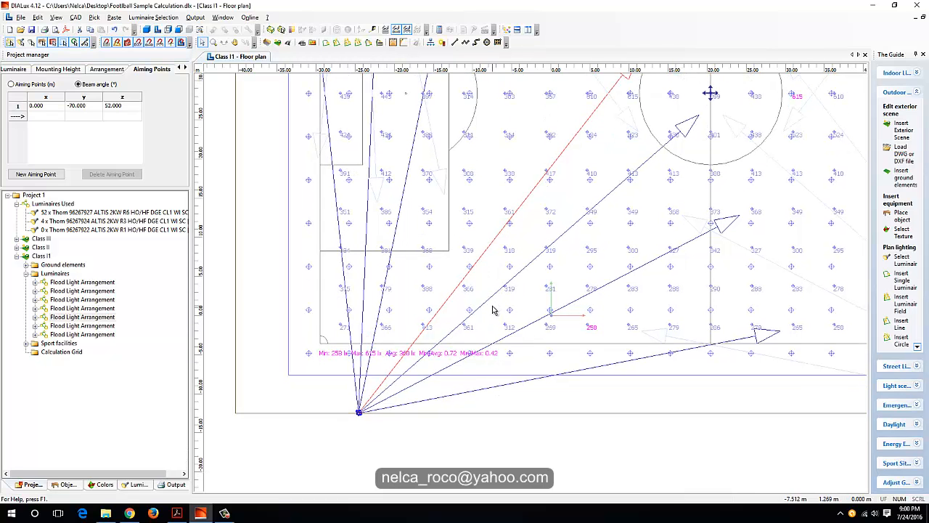
pyautogui.moveTo(491, 303); pyautogui.dragTo(472, 393, button='middle')
pyautogui.moveTo(620, 149); pyautogui.dragTo(575, 122)
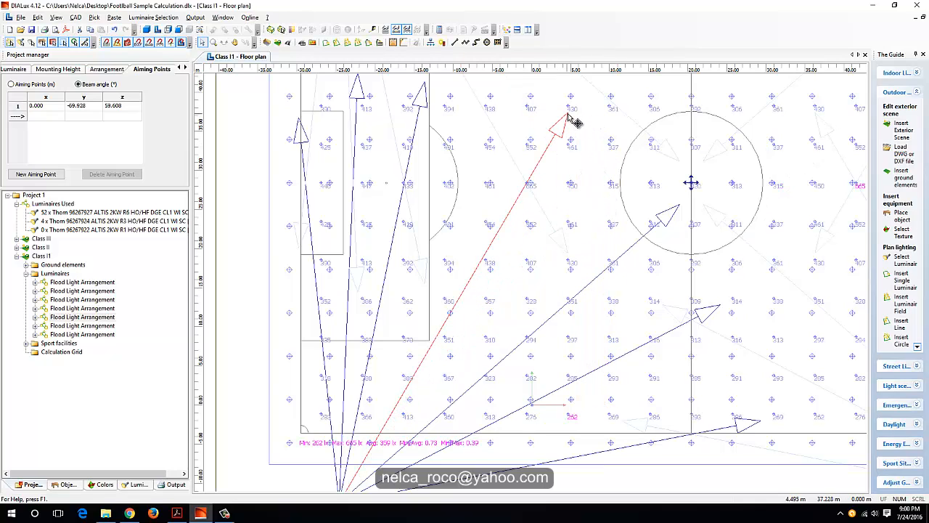
pyautogui.moveTo(575, 122); pyautogui.dragTo(564, 117)
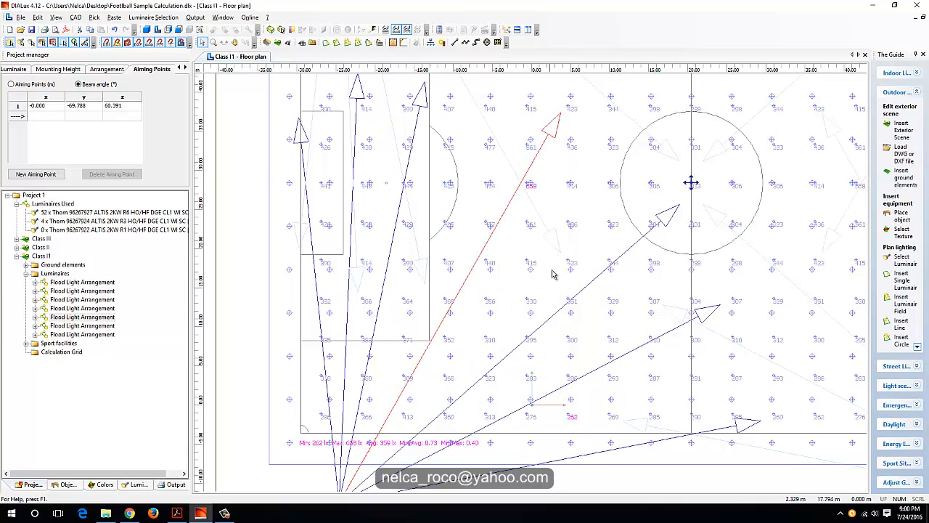
# Set this flood light's beam angles to exactly y -70° and z 60°.
pyautogui.scroll(-3, 559, 374)
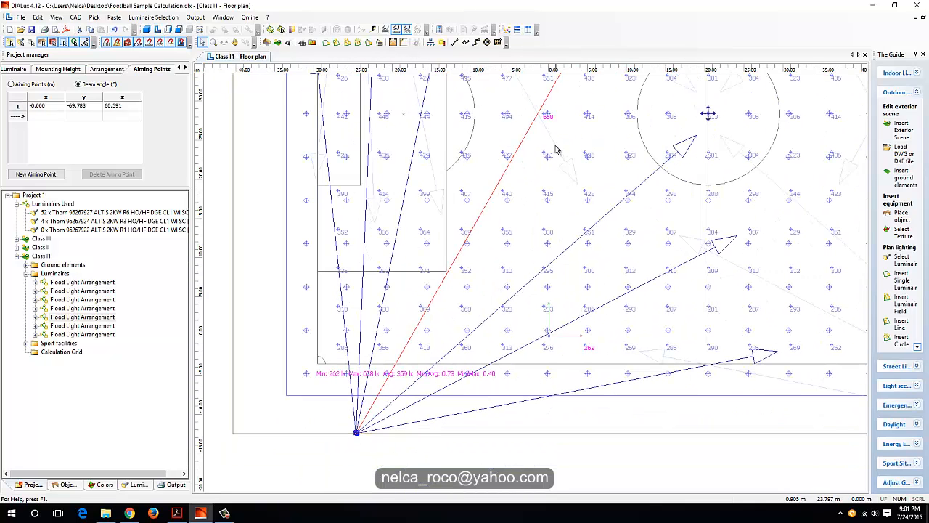
pyautogui.click(80, 106)
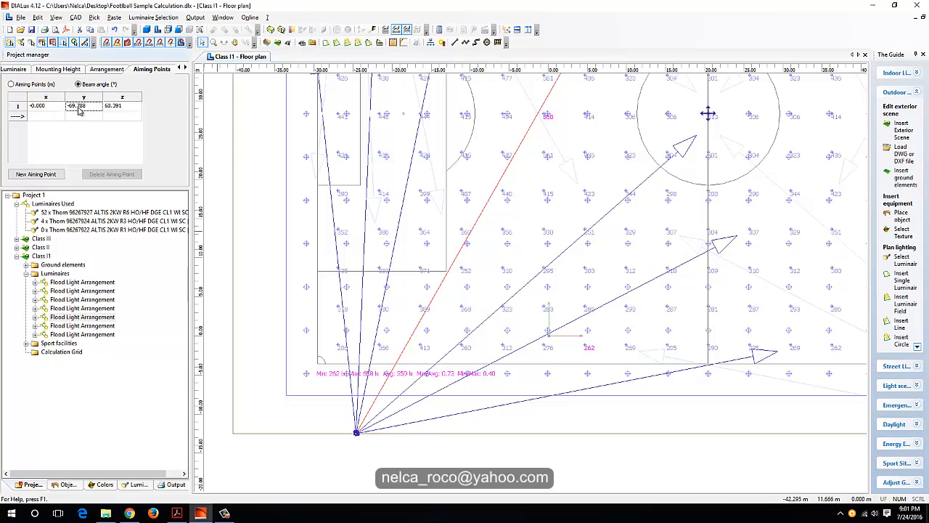
pyautogui.write('-70')
pyautogui.press('Return')
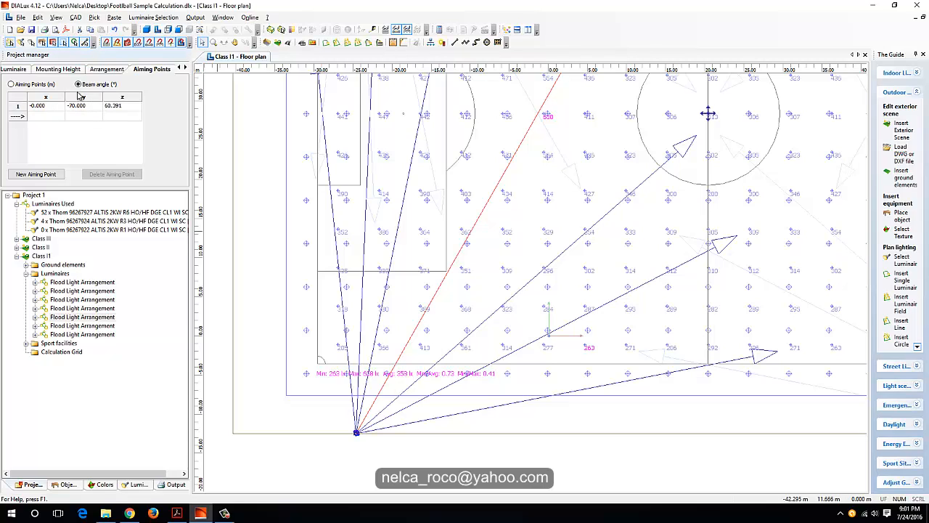
pyautogui.click(114, 108)
pyautogui.write('60')
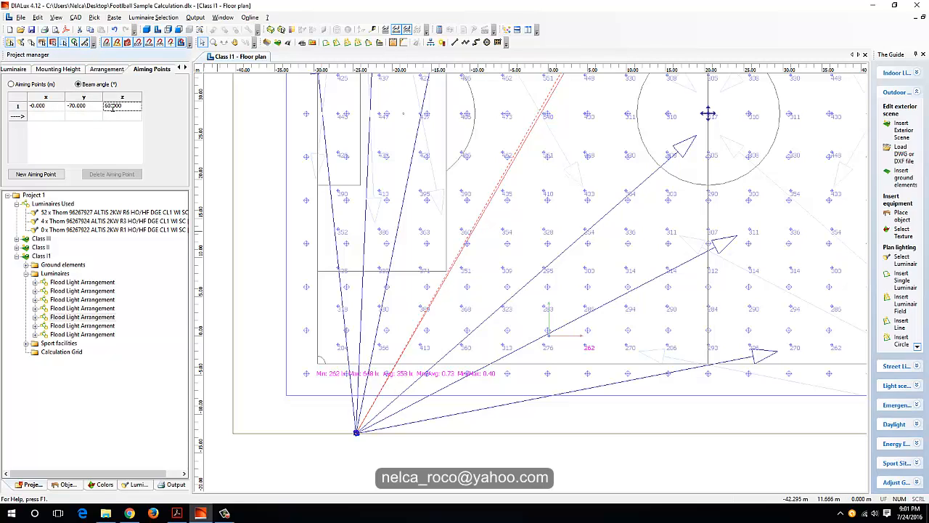
pyautogui.press('Return')
# Set the number of luminaires to 2 for the flood light aimed along the near touchline.
pyautogui.click(599, 391)
pyautogui.click(78, 84)
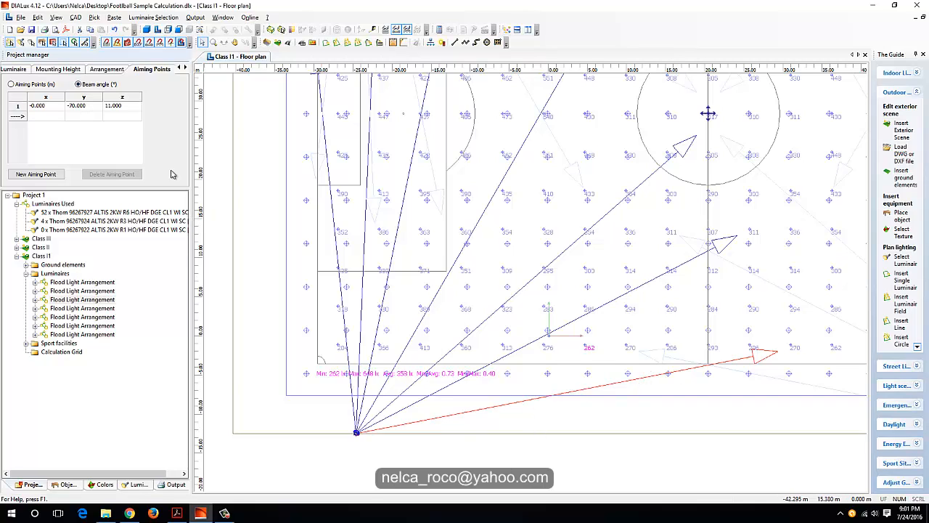
pyautogui.click(52, 70)
pyautogui.click(25, 69)
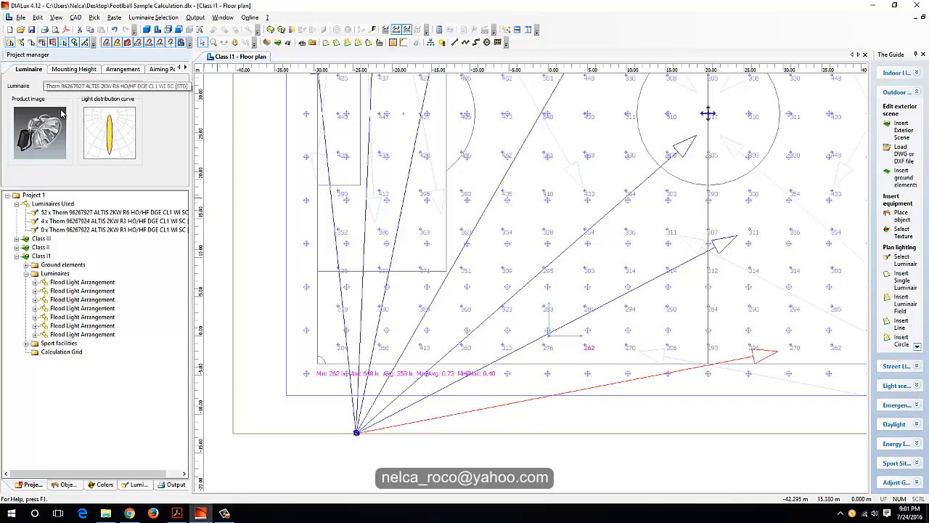
pyautogui.click(124, 69)
pyautogui.doubleClick(72, 150)
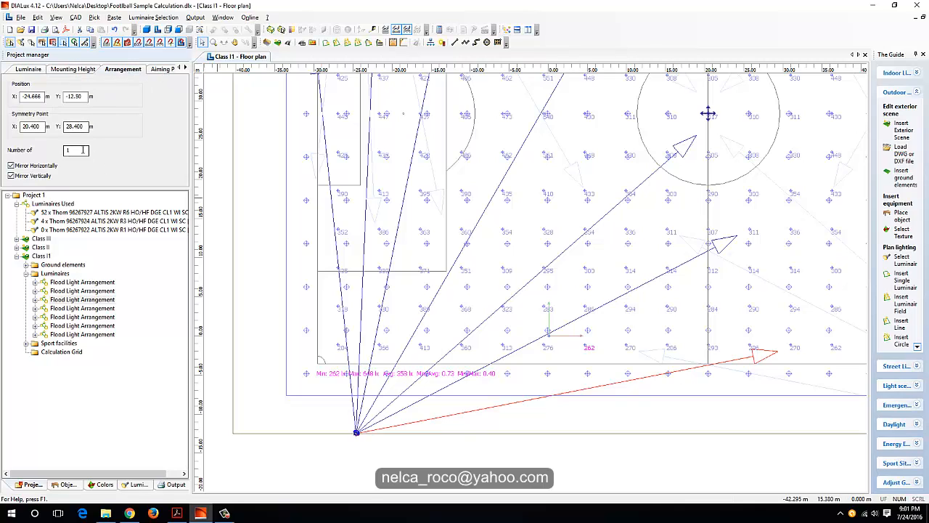
pyautogui.write('2')
pyautogui.press('Return')
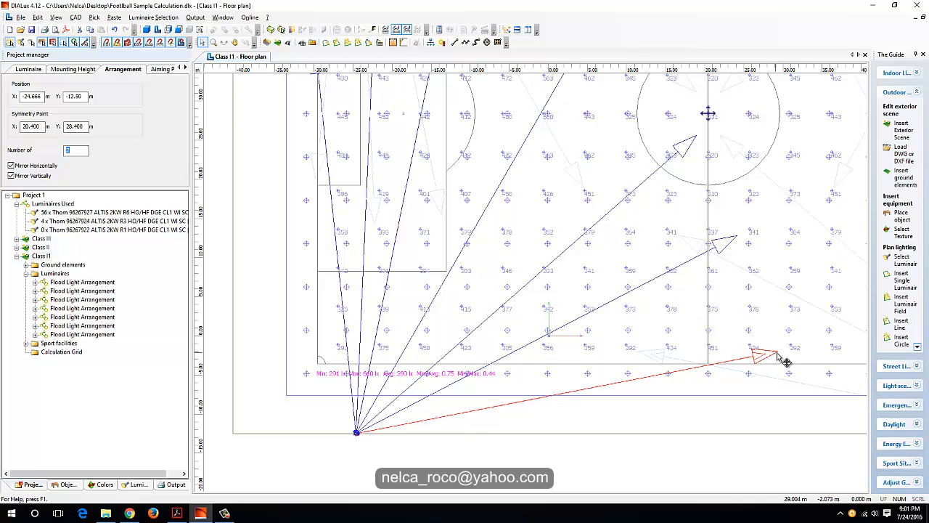
# Re-aim one of the two touchline flood lights to about x 26.4 m, y 5 m and split it into its own arrangement.
pyautogui.moveTo(781, 359); pyautogui.dragTo(752, 303)
pyautogui.rightClick(662, 333)
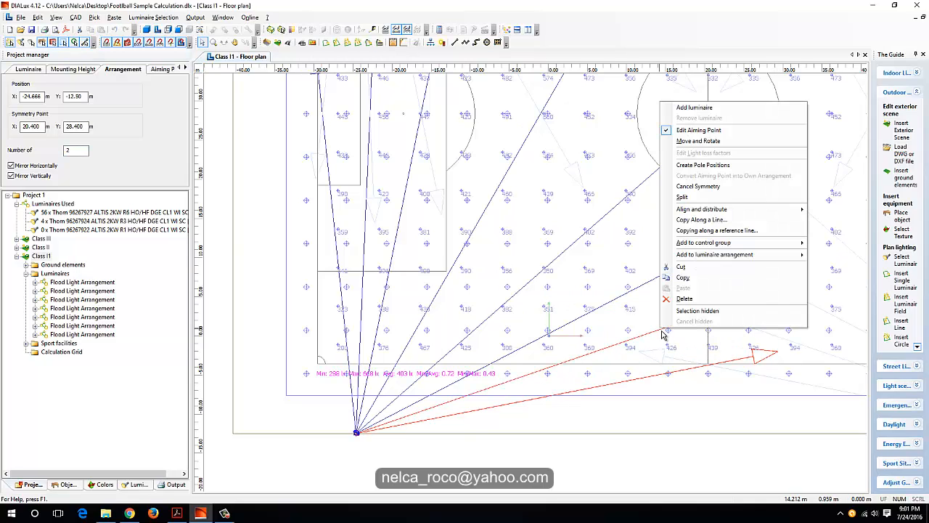
pyautogui.click(683, 196)
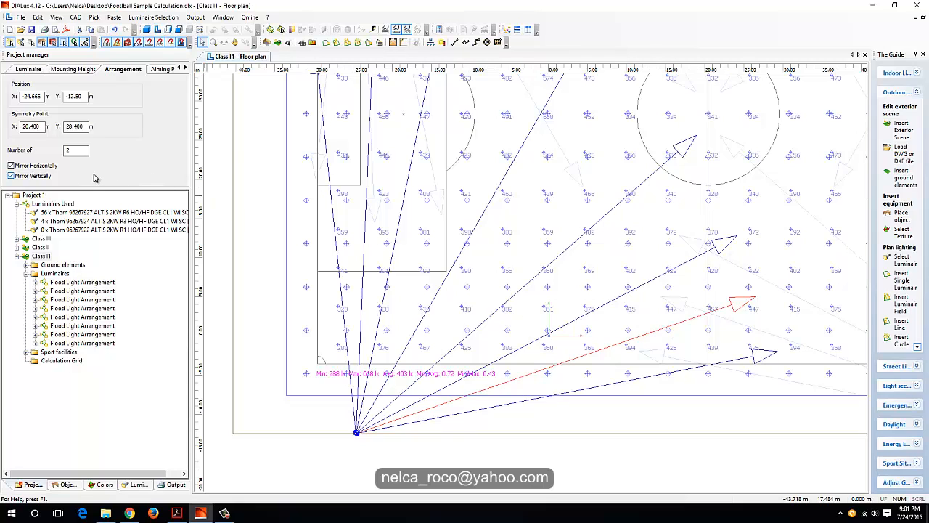
# Try the Thorn 96267924 ALTIS 2KW R3 luminaire for the newly split flood light.
pyautogui.click(29, 69)
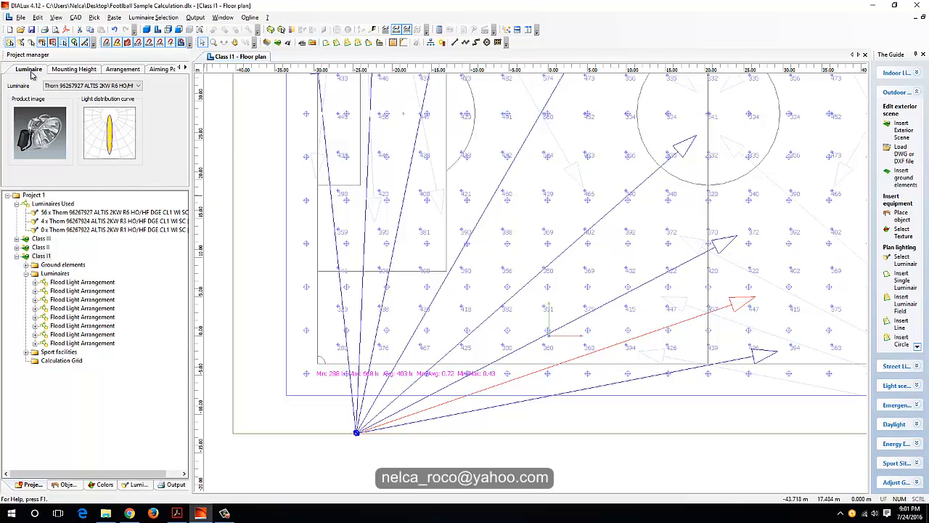
pyautogui.click(94, 69)
pyautogui.click(116, 70)
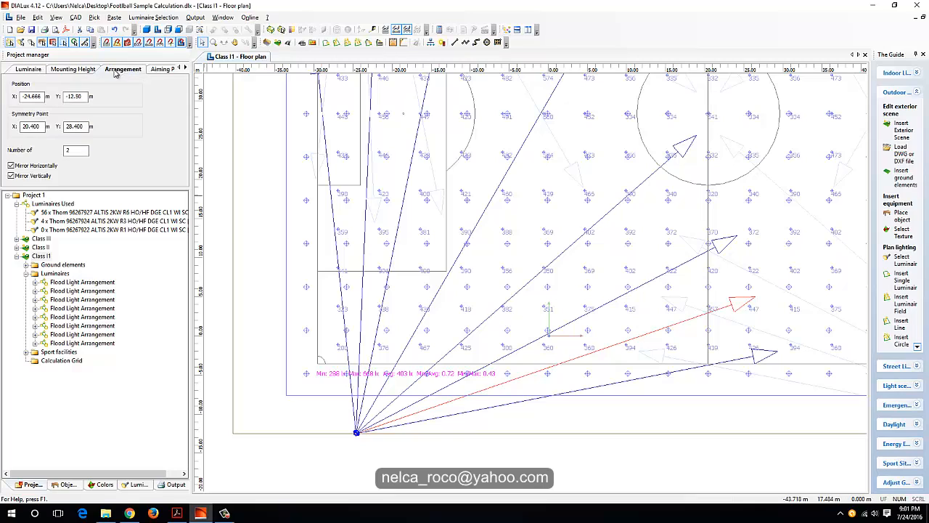
pyautogui.click(491, 452)
pyautogui.click(522, 379)
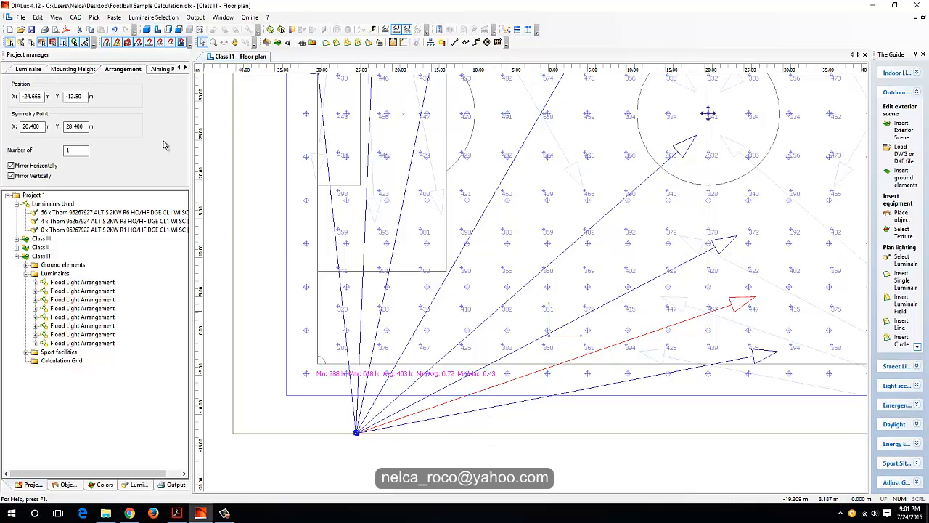
pyautogui.click(29, 69)
pyautogui.click(76, 86)
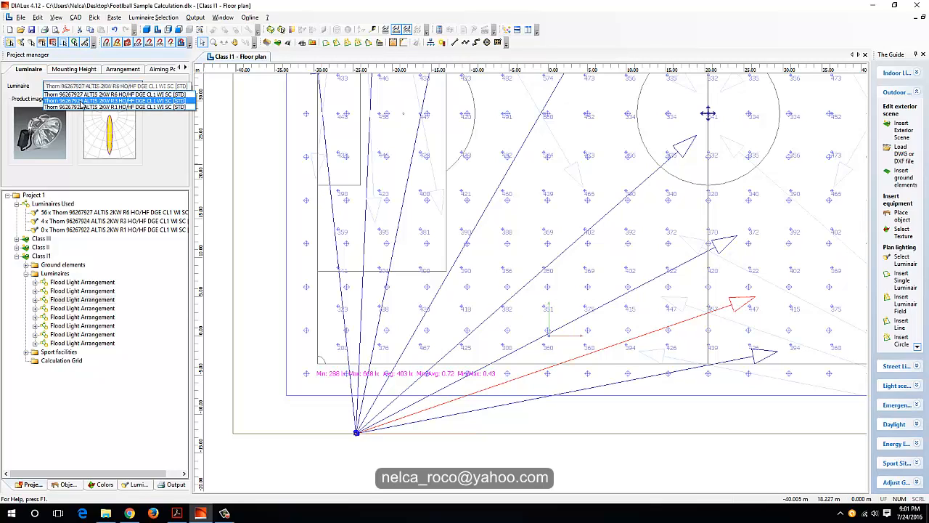
pyautogui.click(81, 101)
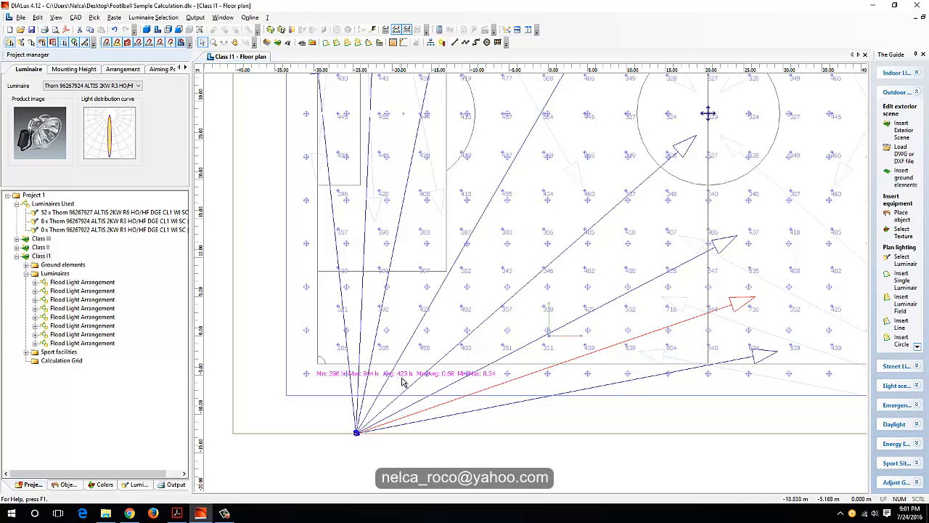
# Try the Thorn 96267922 ALTIS 2KW R1 luminaire for the split flood light and restore Thorn 96267927 ALTIS 2KW R6.
pyautogui.click(101, 86)
pyautogui.click(95, 107)
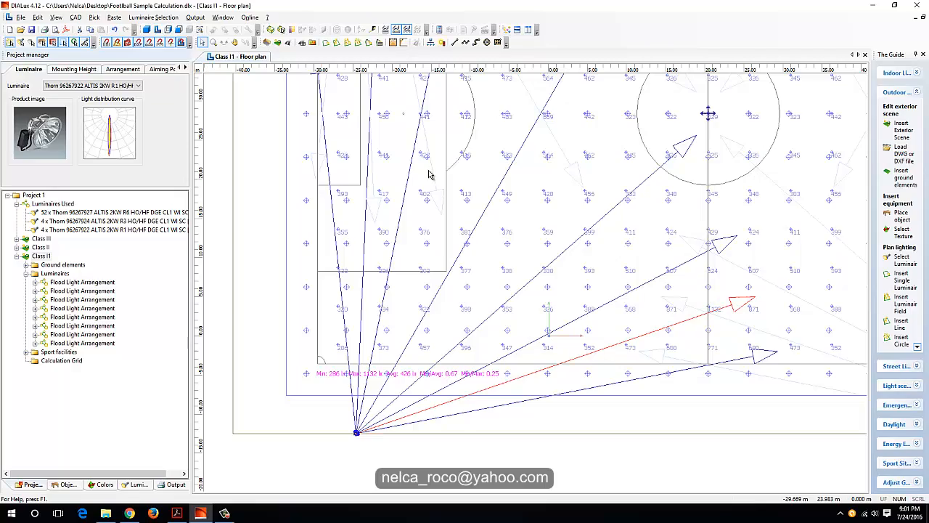
pyautogui.moveTo(506, 188); pyautogui.dragTo(428, 171, button='middle')
pyautogui.click(78, 86)
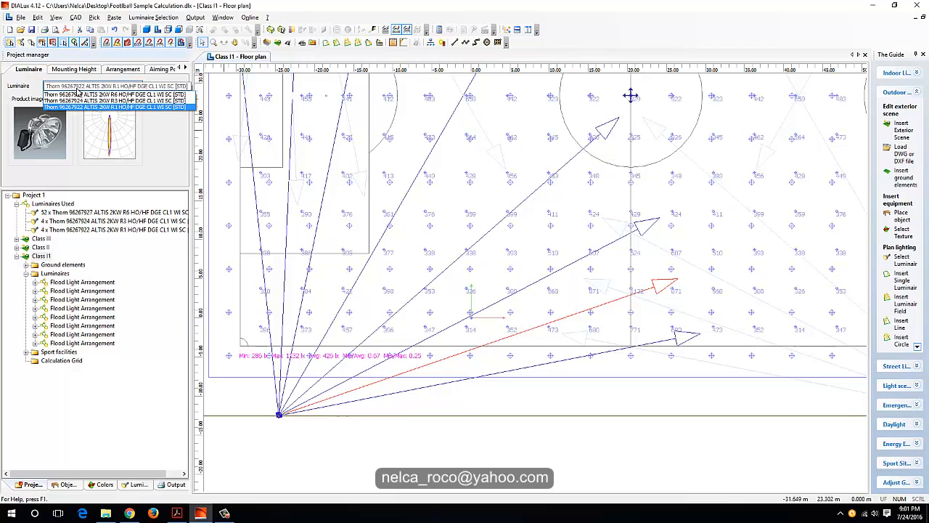
pyautogui.click(78, 94)
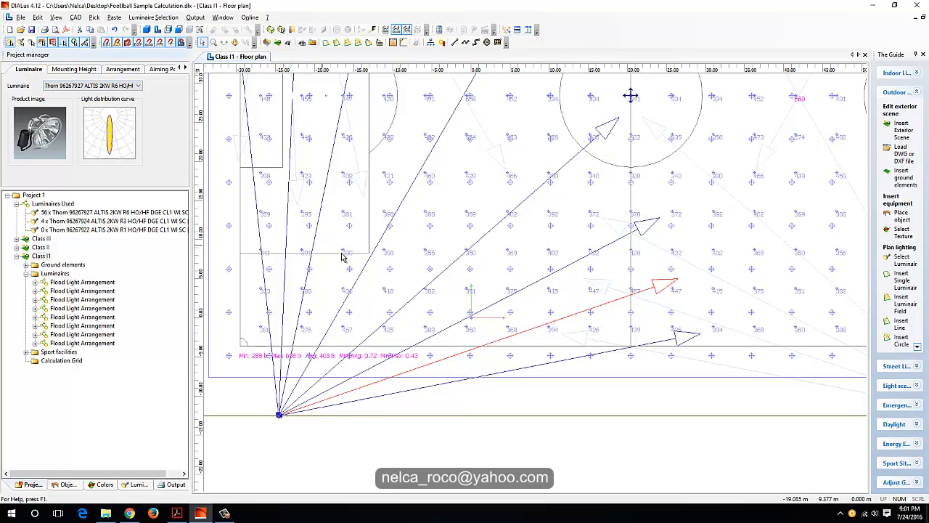
# Review the illuminance values across the field and set the split flood light's beam angles to y -70° and z 19°.
pyautogui.moveTo(387, 289); pyautogui.dragTo(353, 383, button='middle')
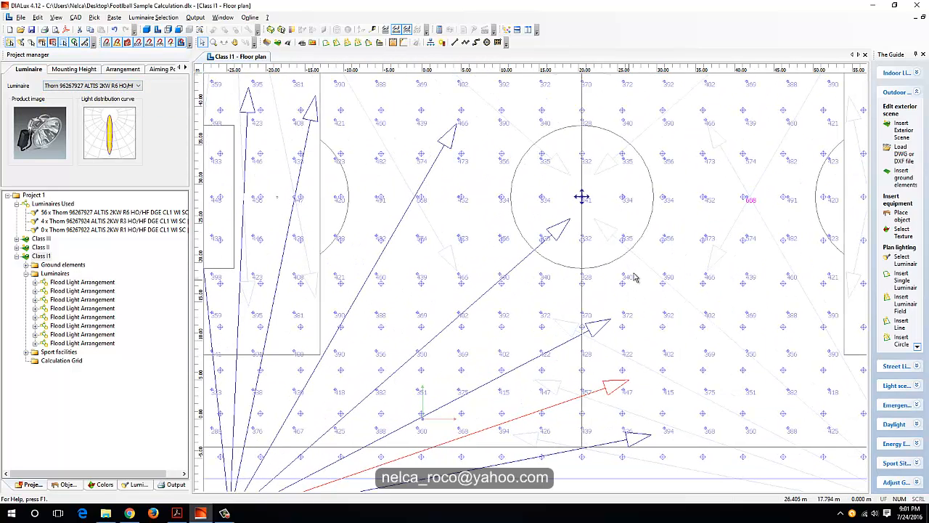
pyautogui.moveTo(431, 209); pyautogui.dragTo(438, 147, button='middle')
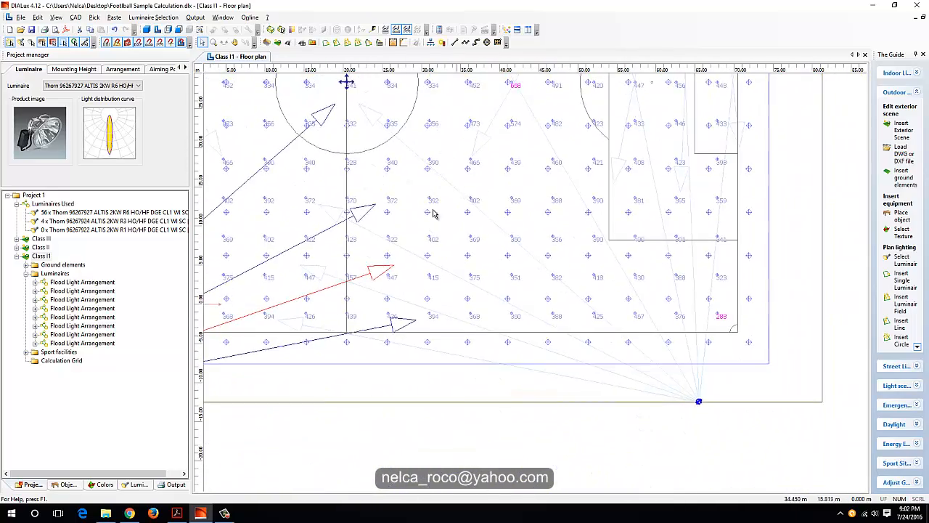
pyautogui.moveTo(433, 214); pyautogui.dragTo(863, 182, button='middle')
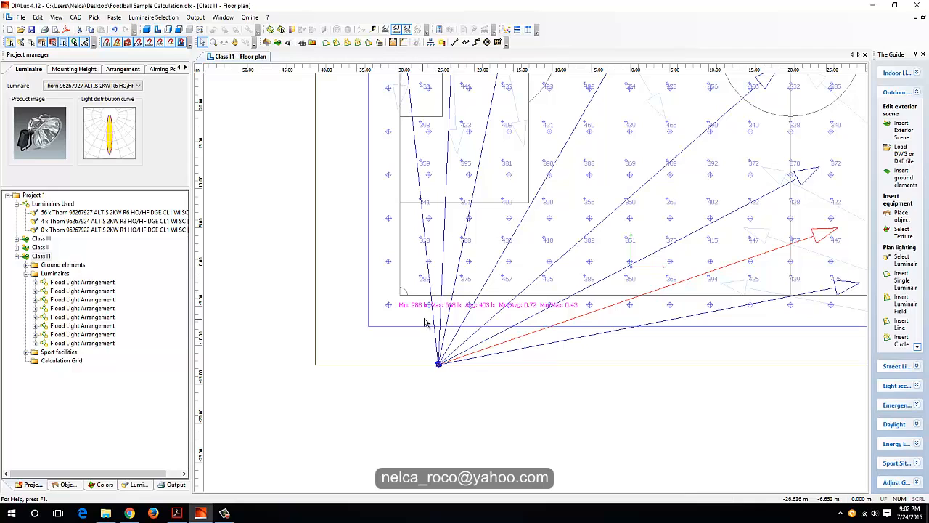
pyautogui.moveTo(422, 261); pyautogui.dragTo(420, 270, button='middle')
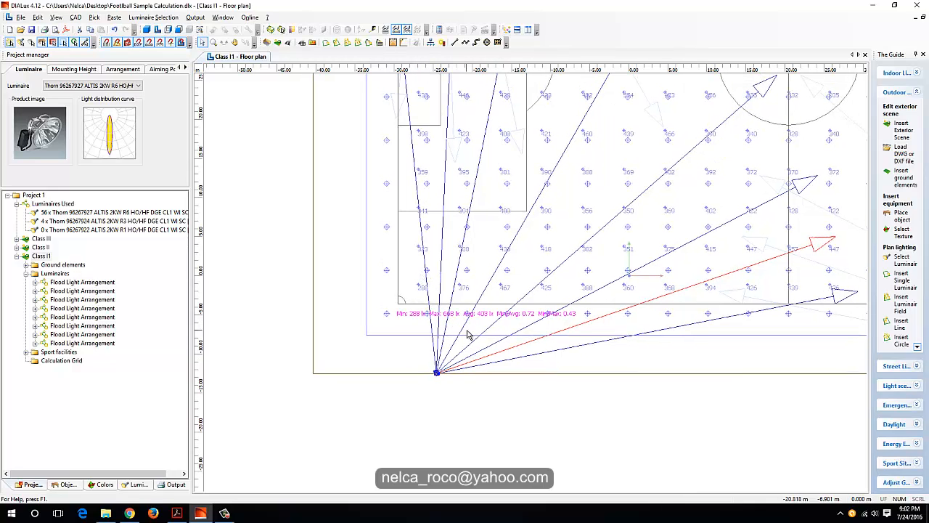
pyautogui.moveTo(570, 319); pyautogui.dragTo(484, 373, button='middle')
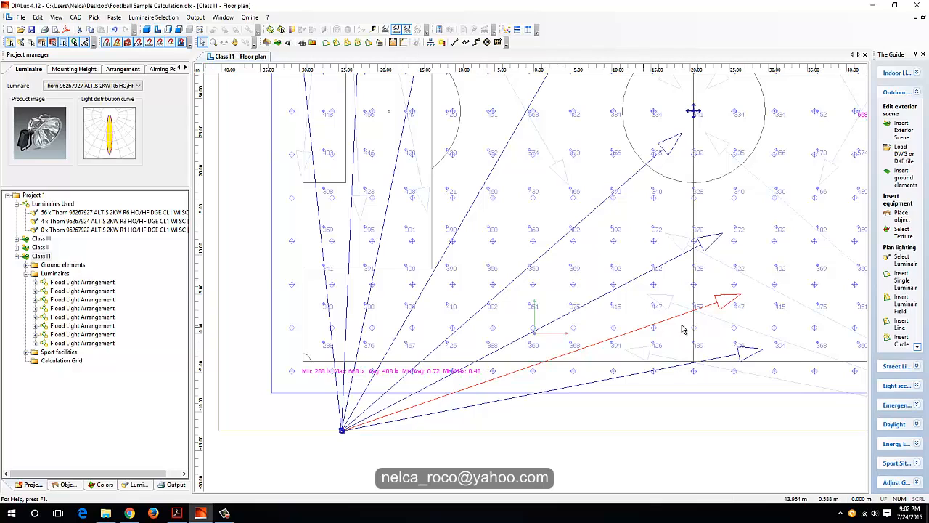
pyautogui.click(122, 69)
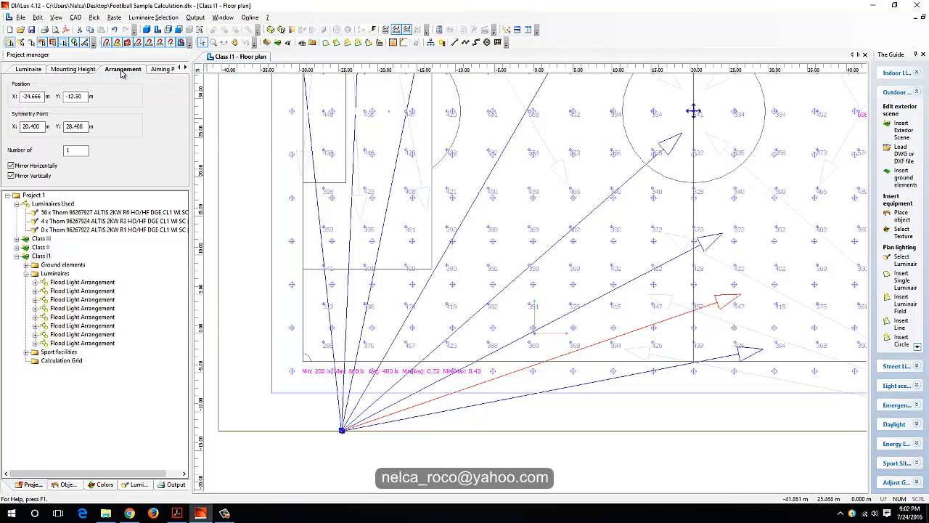
pyautogui.click(162, 69)
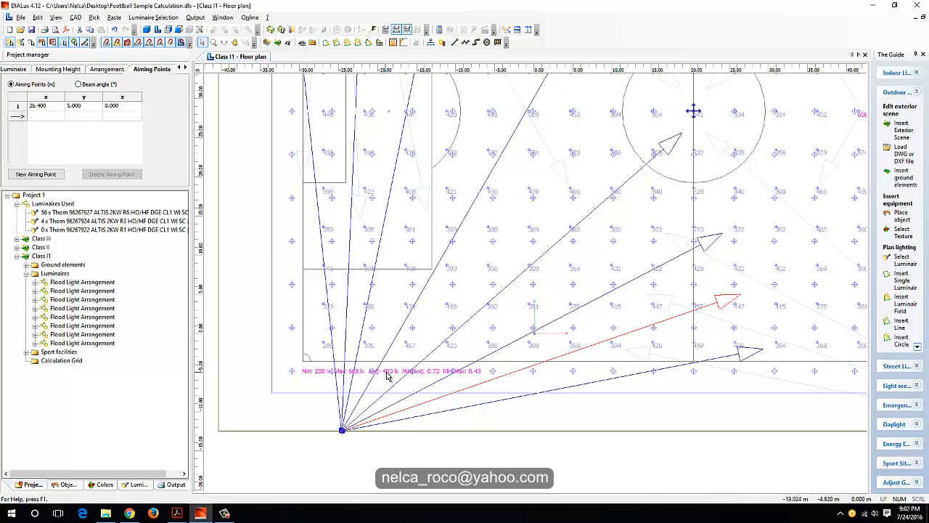
pyautogui.click(78, 85)
pyautogui.click(75, 106)
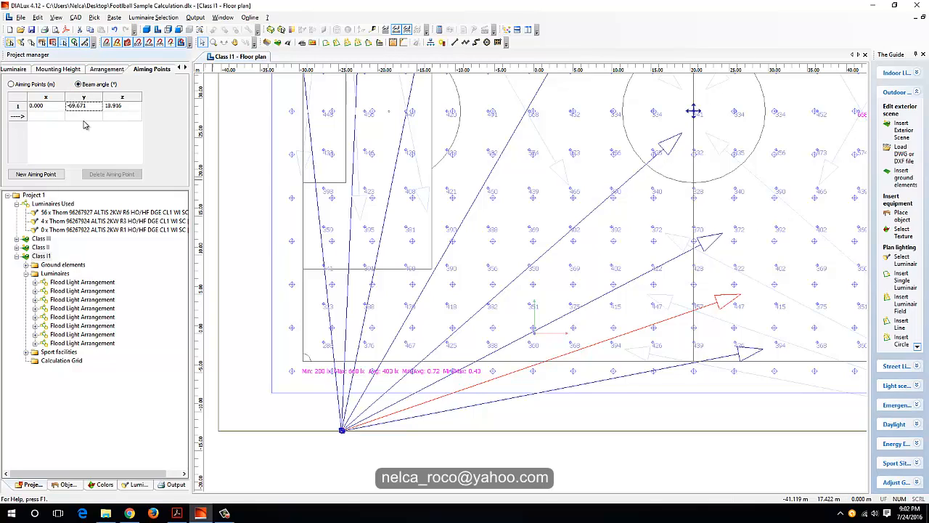
pyautogui.write('-70')
pyautogui.click(111, 106)
pyautogui.write('19')
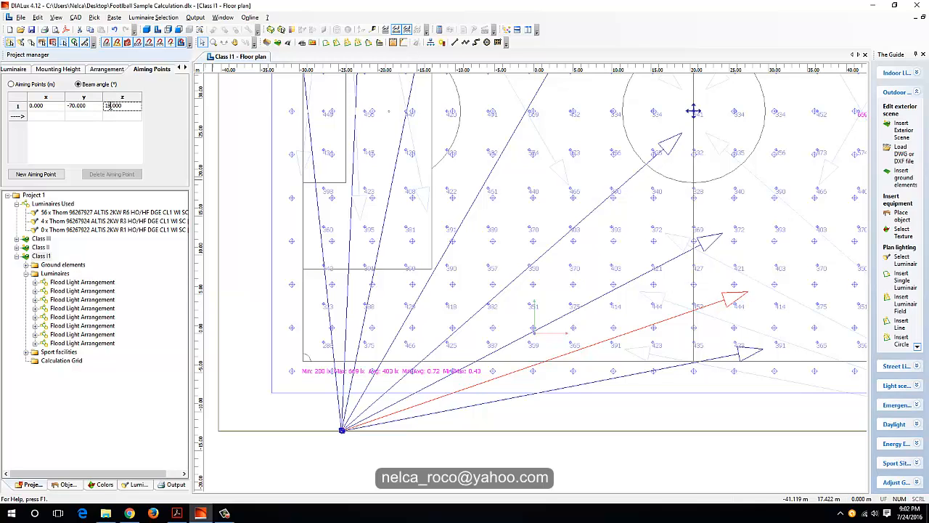
# Apply the beam angle and set the flood light arrangement aimed at about x -22 m, y 42 m to two luminaires.
pyautogui.press('Return')
pyautogui.moveTo(308, 217); pyautogui.dragTo(344, 299, button='middle')
pyautogui.moveTo(392, 411); pyautogui.dragTo(403, 353, button='middle')
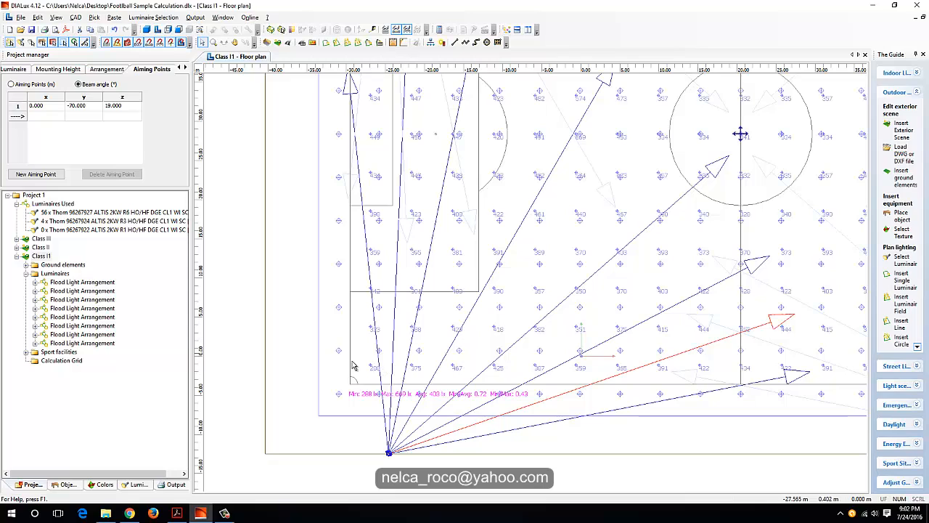
pyautogui.click(397, 304)
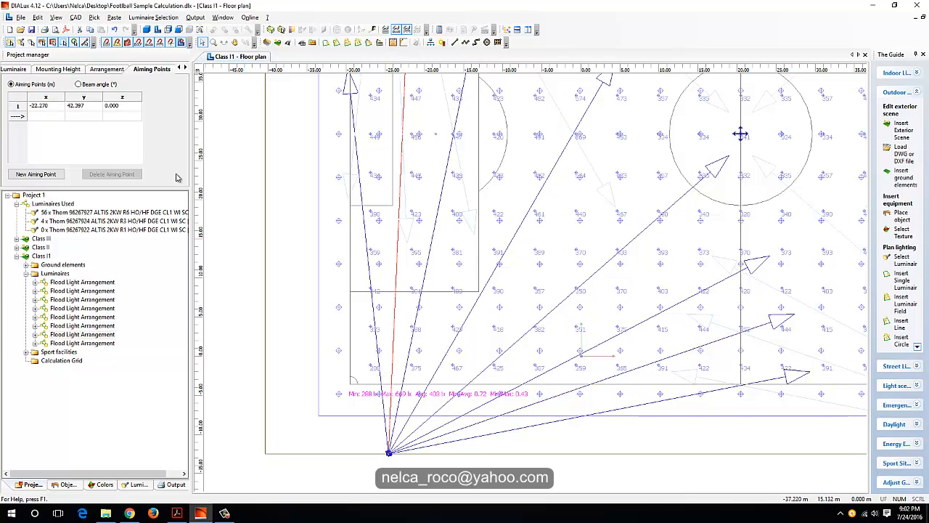
pyautogui.click(51, 69)
pyautogui.click(29, 69)
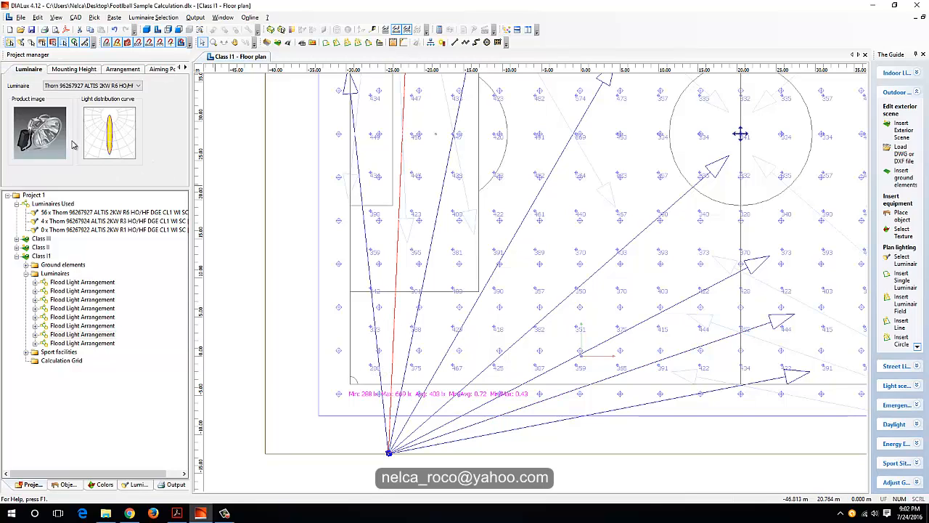
pyautogui.click(123, 69)
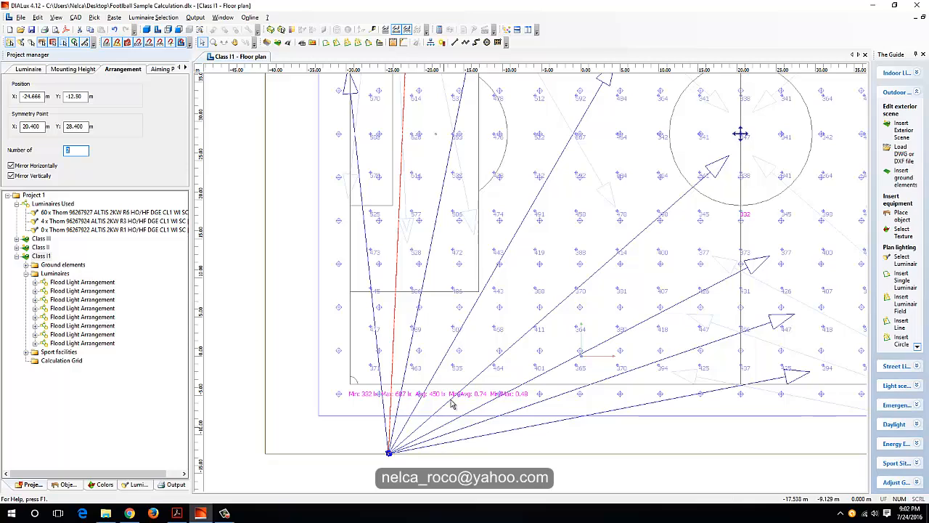
# Re-aim one of the two added goal-area flood lights to about x -26 m, y 42 m.
pyautogui.moveTo(463, 344); pyautogui.dragTo(475, 520, button='middle')
pyautogui.moveTo(426, 212); pyautogui.dragTo(398, 211)
pyautogui.moveTo(429, 332); pyautogui.dragTo(430, 177, button='middle')
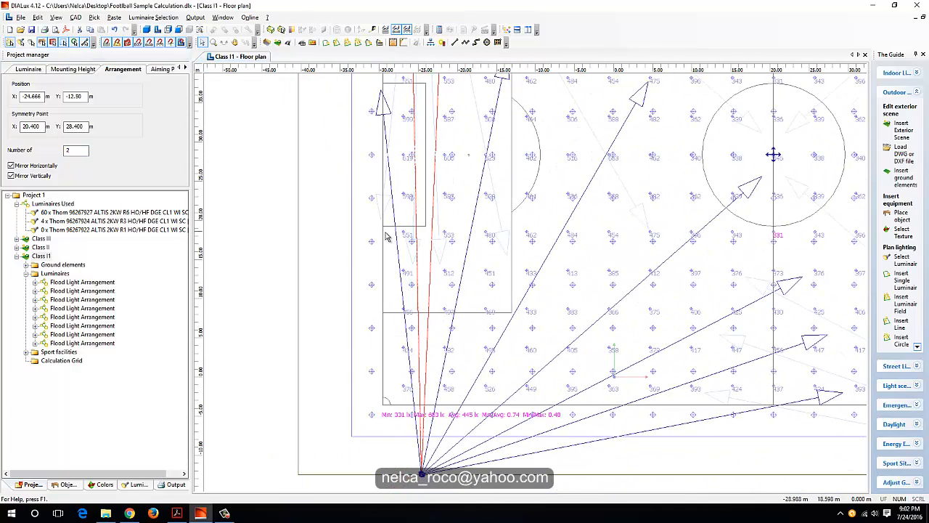
pyautogui.moveTo(436, 260); pyautogui.dragTo(419, 240, button='middle')
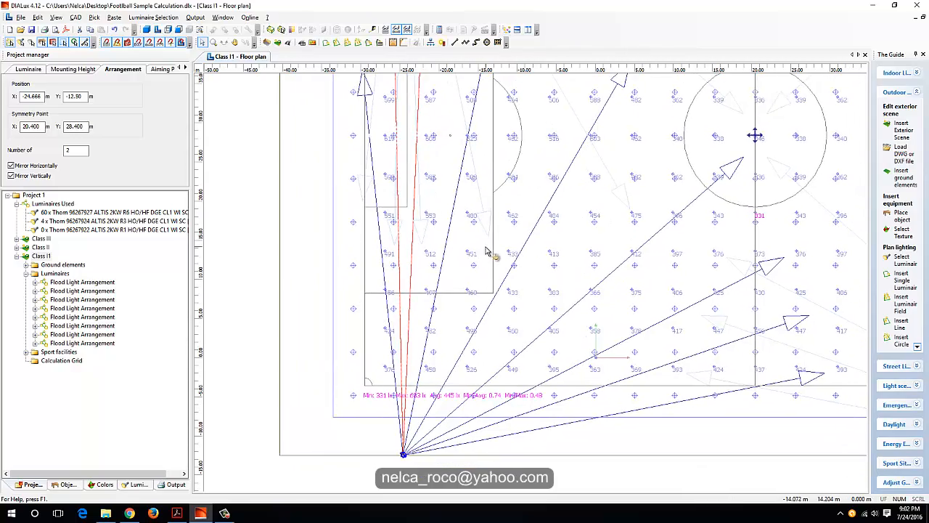
pyautogui.moveTo(485, 251); pyautogui.dragTo(480, 312, button='middle')
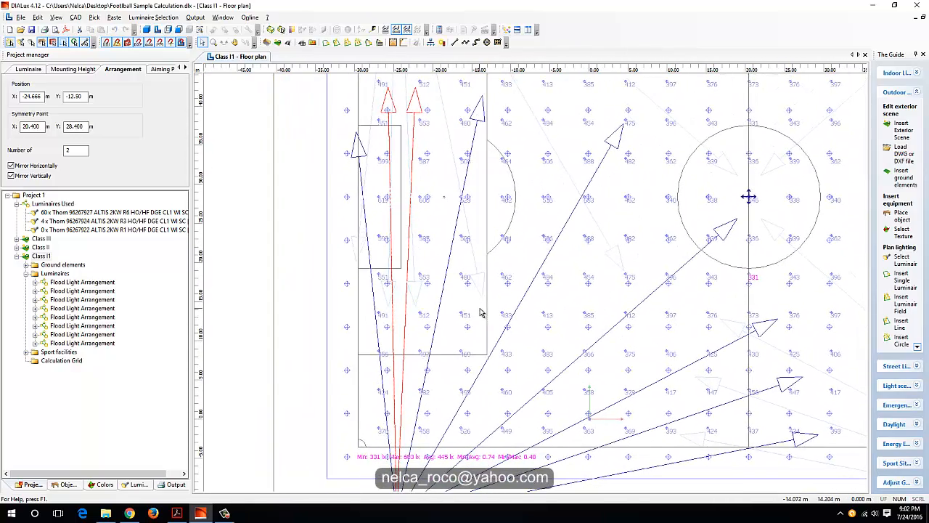
# Try the Thorn 96267922 ALTIS 2KW R1 luminaire for the two-light arrangement and check the illuminance summary.
pyautogui.click(28, 68)
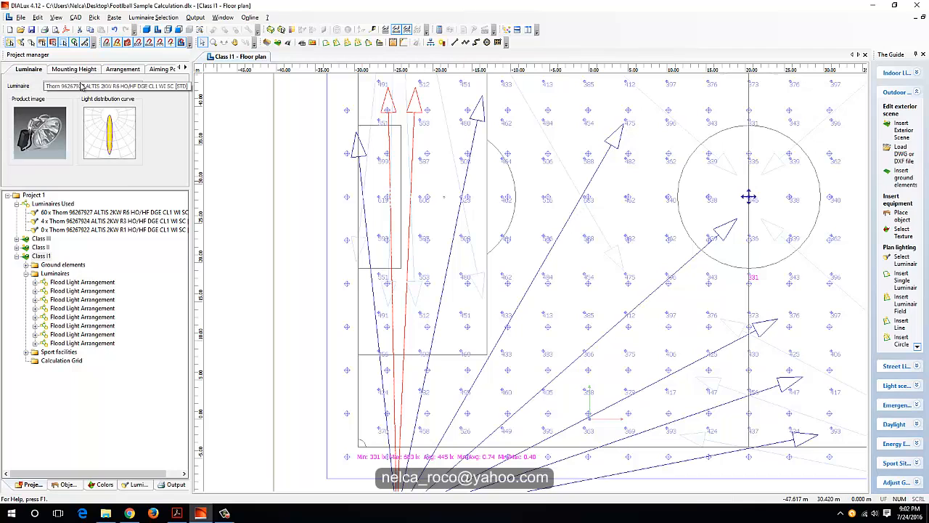
pyautogui.click(87, 86)
pyautogui.click(83, 108)
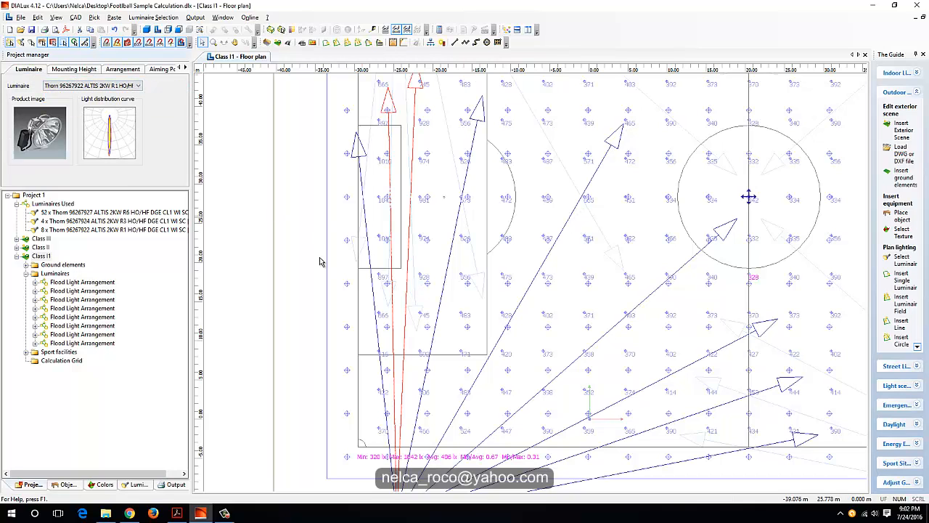
pyautogui.moveTo(322, 259); pyautogui.dragTo(327, 212, button='middle')
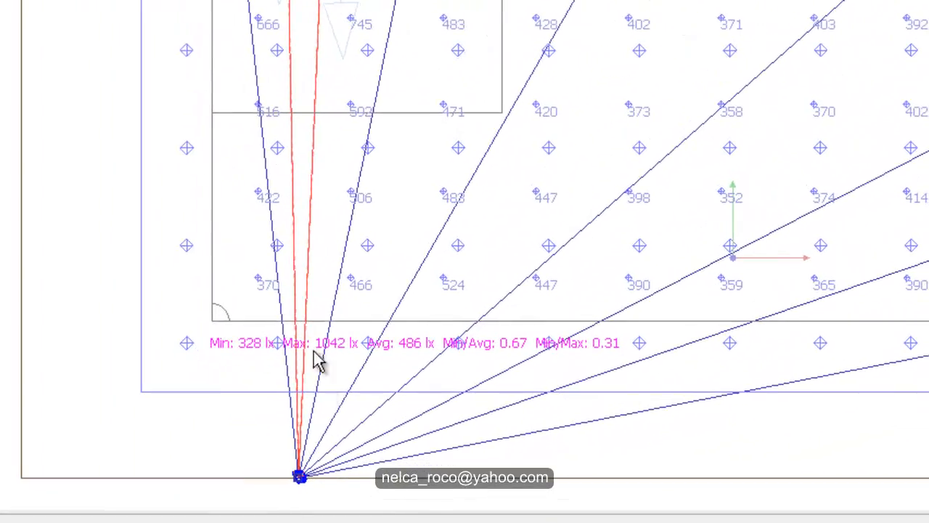
pyautogui.scroll(2, 314, 350)
pyautogui.scroll(-3, 331, 408)
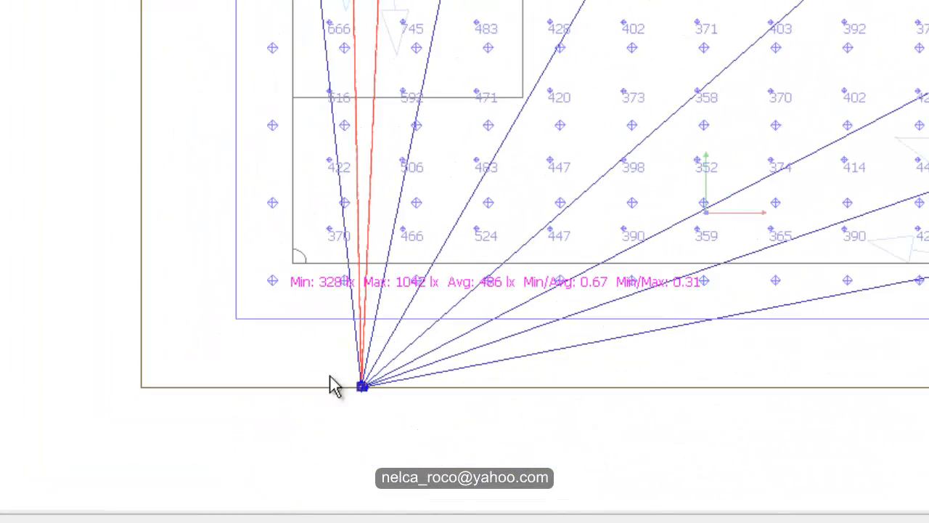
# Assign the Thorn 96267924 ALTIS 2KW R3 luminaire to the two-light arrangement and review the illuminance values across the field.
pyautogui.scroll(1, 416, 388)
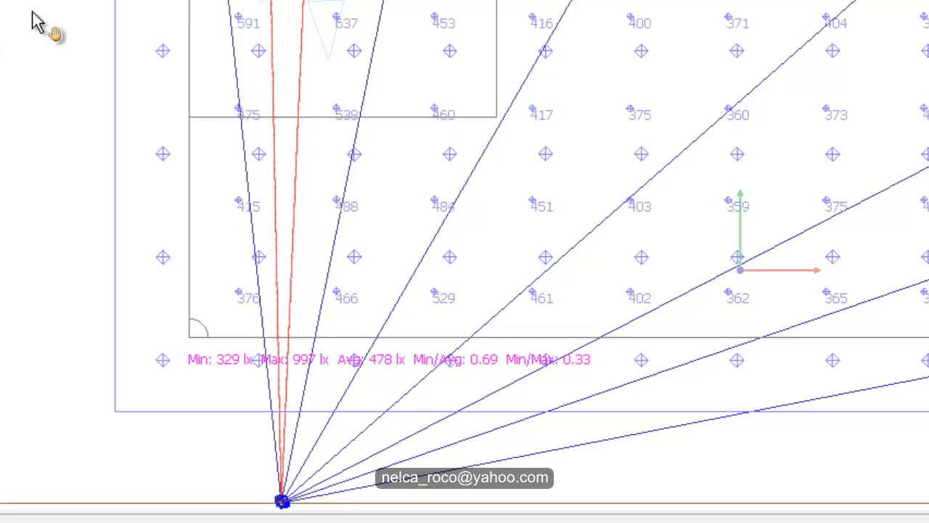
pyautogui.moveTo(11, 241); pyautogui.dragTo(390, 51)
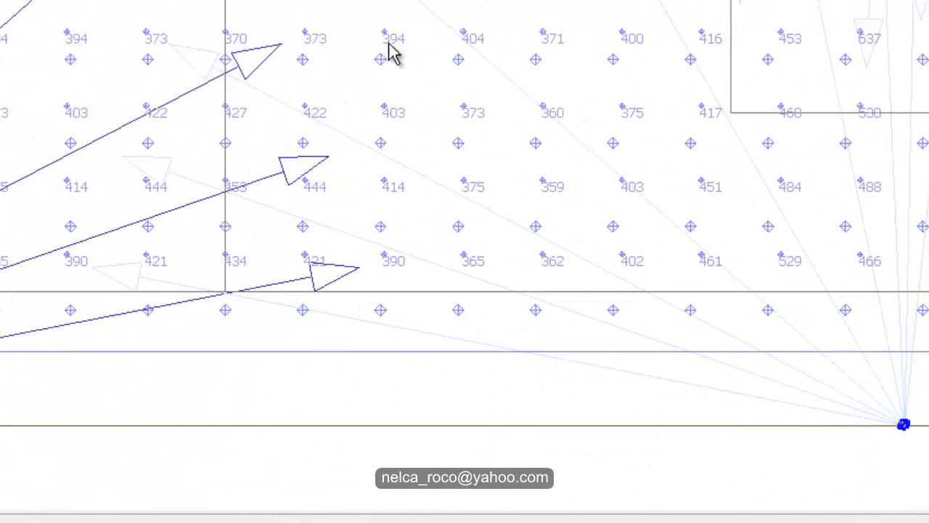
pyautogui.moveTo(426, 5); pyautogui.dragTo(928, 61)
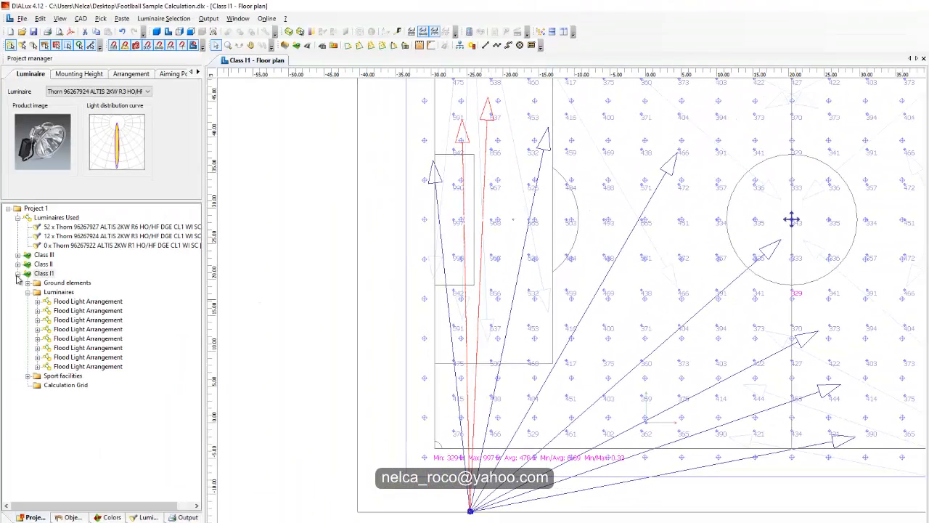
# Open the Class II floor plan to view its flood light aiming and return to the Class I plan.
pyautogui.click(40, 264)
pyautogui.click(169, 32)
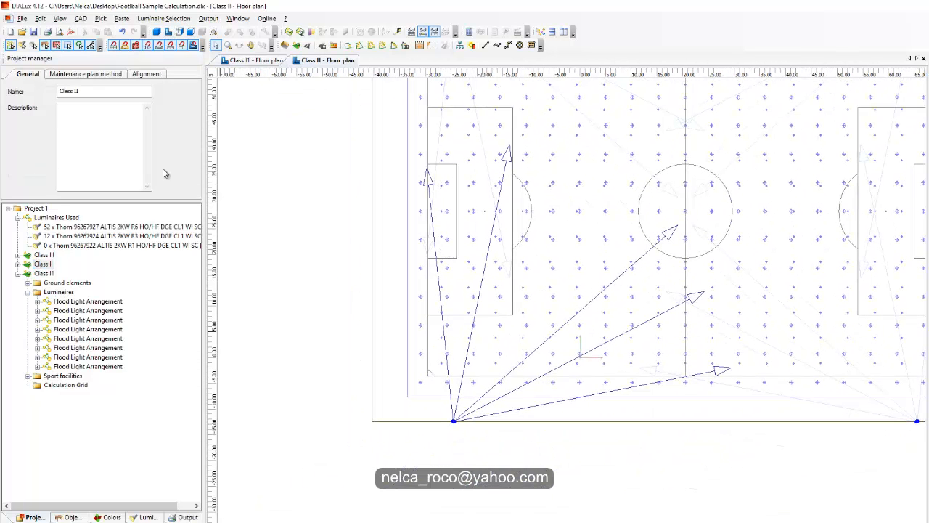
pyautogui.click(257, 61)
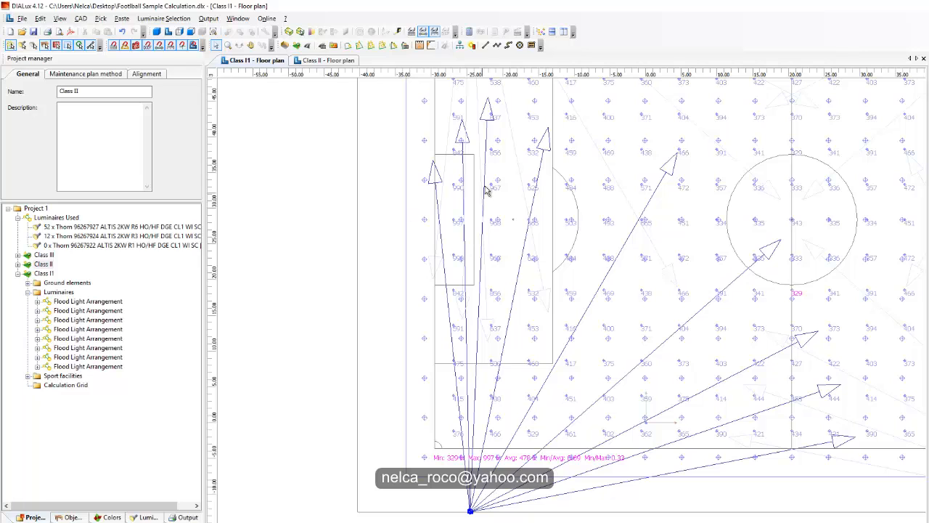
# Re-aim the two R3 flood lights to about x -19 m, y 44 m and about x -27 m, y 43 m.
pyautogui.click(488, 125)
pyautogui.moveTo(488, 125)
pyautogui.mouseDown()
pyautogui.moveTo(494, 104)
pyautogui.moveTo(519, 122)
pyautogui.moveTo(499, 118)
pyautogui.mouseUp()
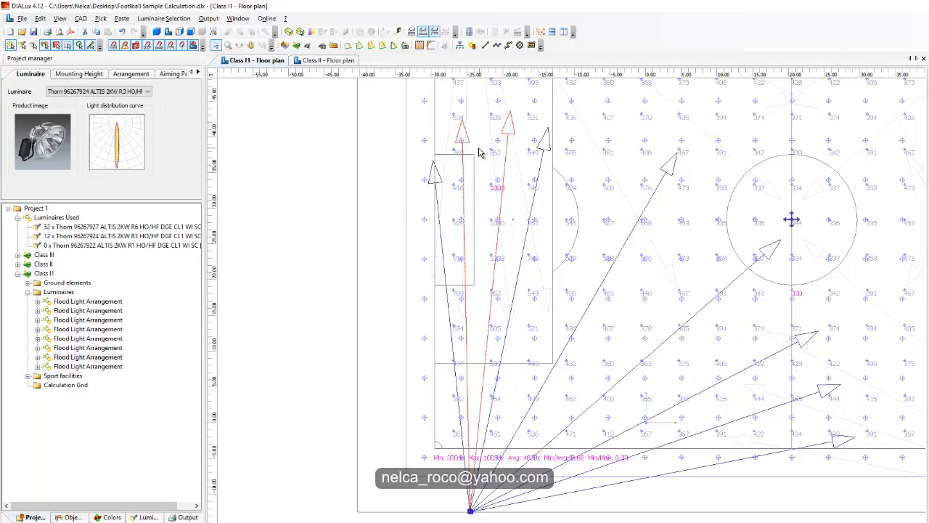
pyautogui.scroll(2, 522, 404)
pyautogui.moveTo(522, 256); pyautogui.dragTo(529, 460, button='middle')
pyautogui.moveTo(484, 228); pyautogui.dragTo(470, 225)
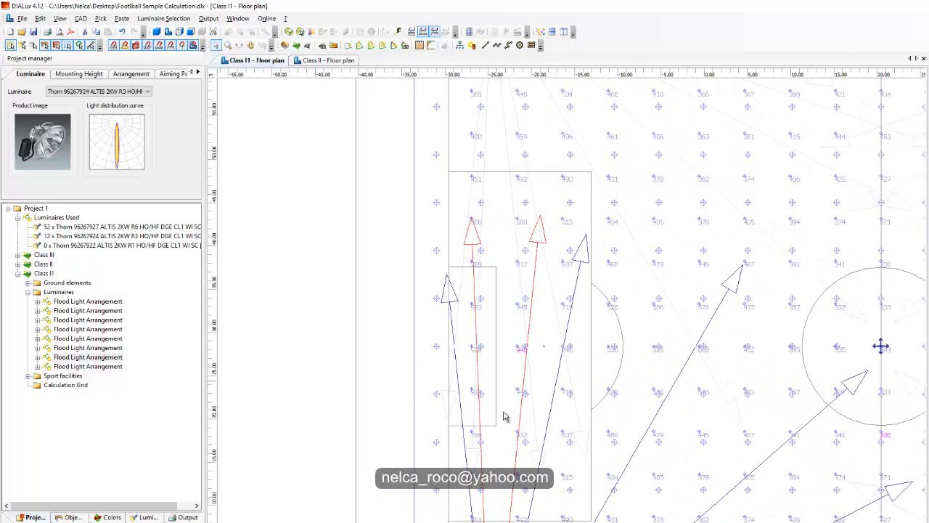
pyautogui.moveTo(508, 429); pyautogui.dragTo(497, 195, button='middle')
pyautogui.scroll(-1, 530, 414)
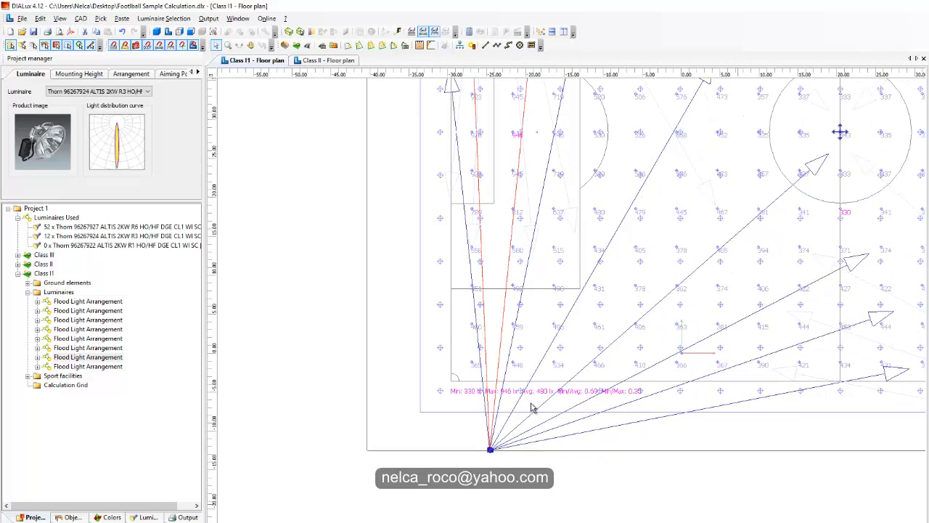
pyautogui.moveTo(558, 385); pyautogui.dragTo(481, 435, button='middle')
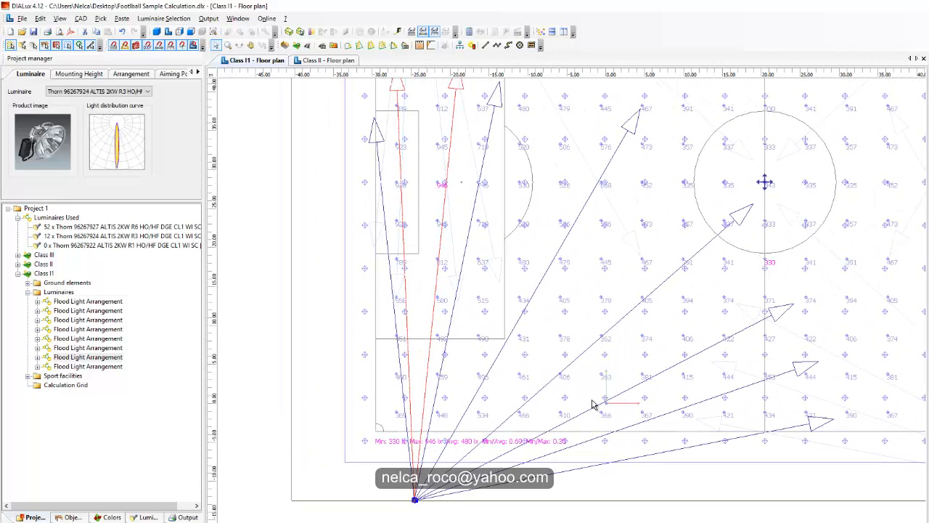
# Compare the flood light aiming of the Class II floor plan with that of the Class I floor plan.
pyautogui.click(311, 61)
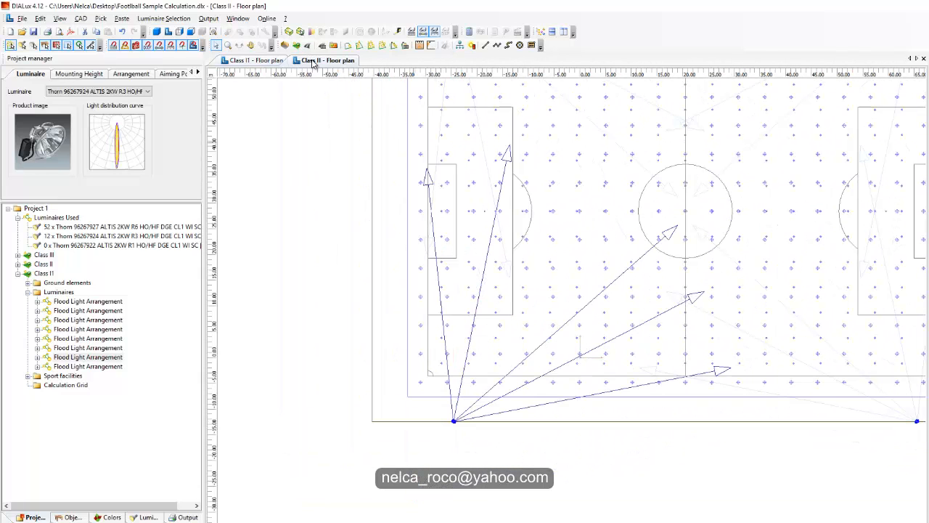
pyautogui.click(260, 61)
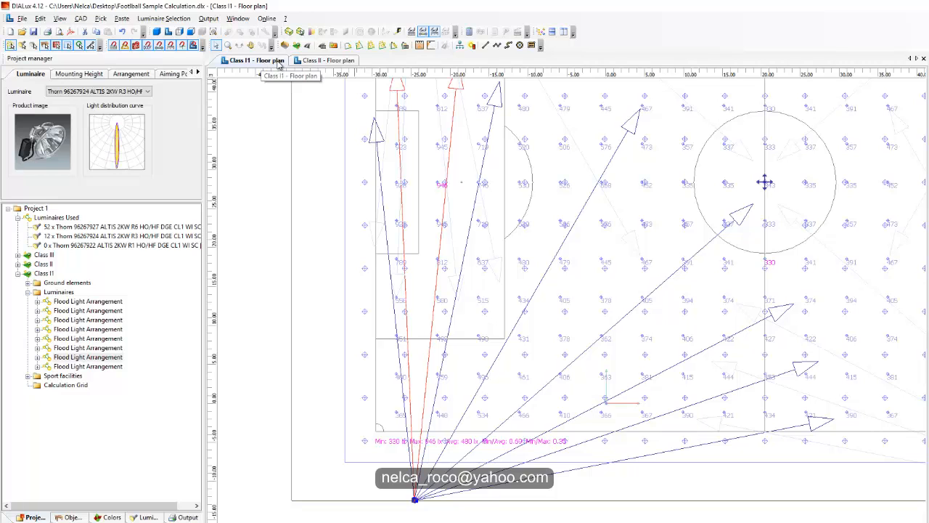
pyautogui.click(322, 61)
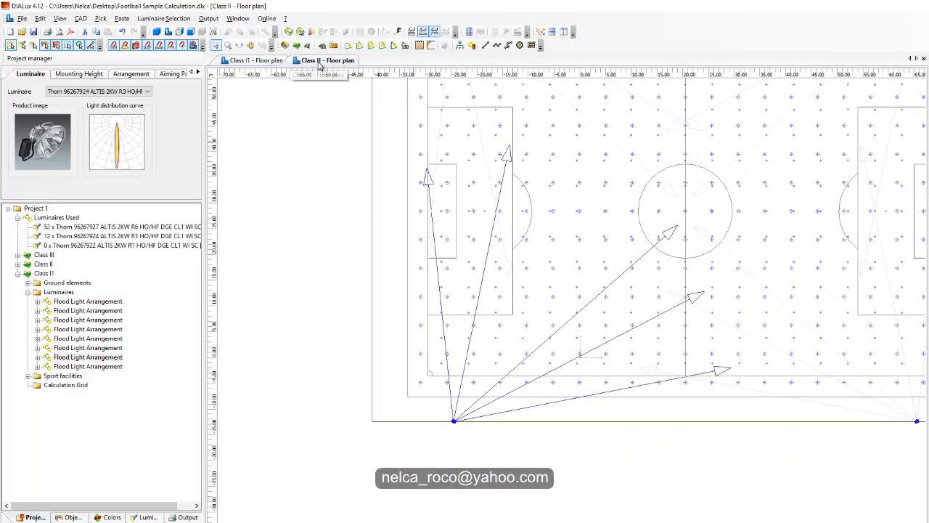
pyautogui.click(275, 63)
# Re-aim the second flood light from the near touchline to about x 23 m, y 18 m and review the illuminance values.
pyautogui.moveTo(809, 369); pyautogui.dragTo(797, 267)
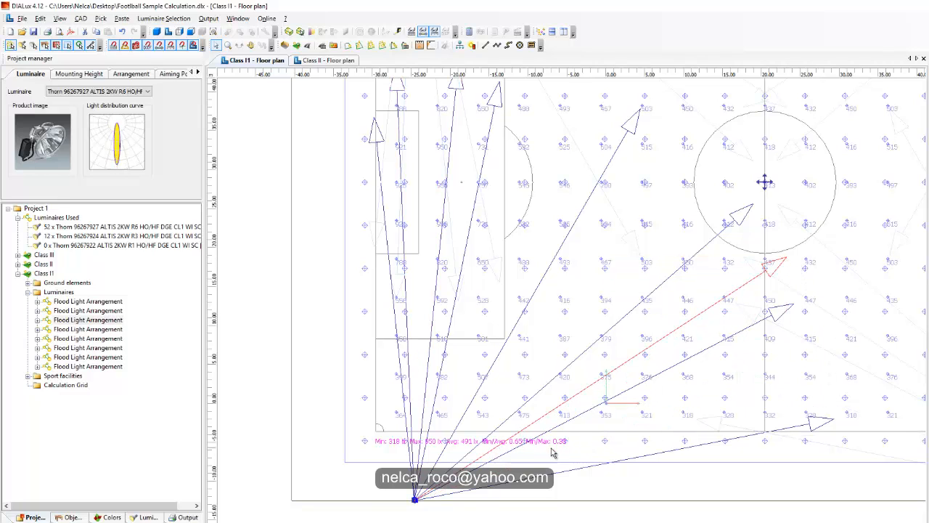
pyautogui.scroll(1, 474, 459)
pyautogui.scroll(-2, 489, 482)
pyautogui.moveTo(616, 433); pyautogui.dragTo(487, 510, button='middle')
pyautogui.moveTo(379, 318); pyautogui.dragTo(558, 267, button='middle')
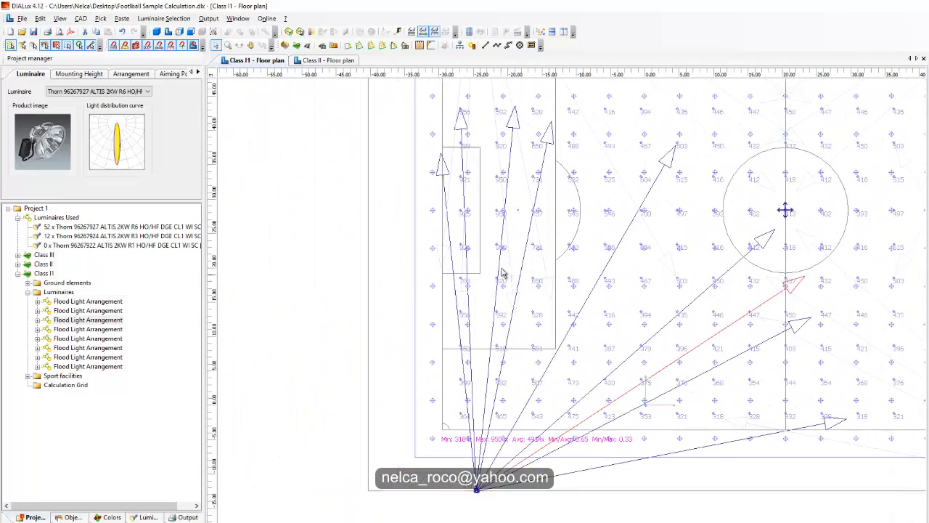
pyautogui.scroll(1, 595, 297)
pyautogui.moveTo(595, 297); pyautogui.dragTo(243, 335, button='middle')
pyautogui.scroll(-1, 852, 193)
pyautogui.moveTo(516, 223); pyautogui.dragTo(786, 183, button='middle')
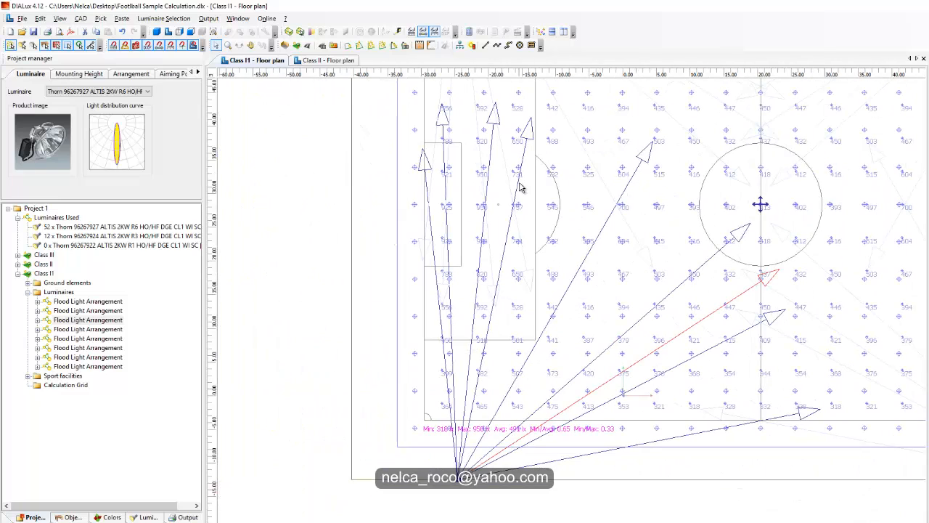
# Try re-aiming one of the R3 flood lights to about x -8 m, y 40 m and undo the change.
pyautogui.click(490, 160)
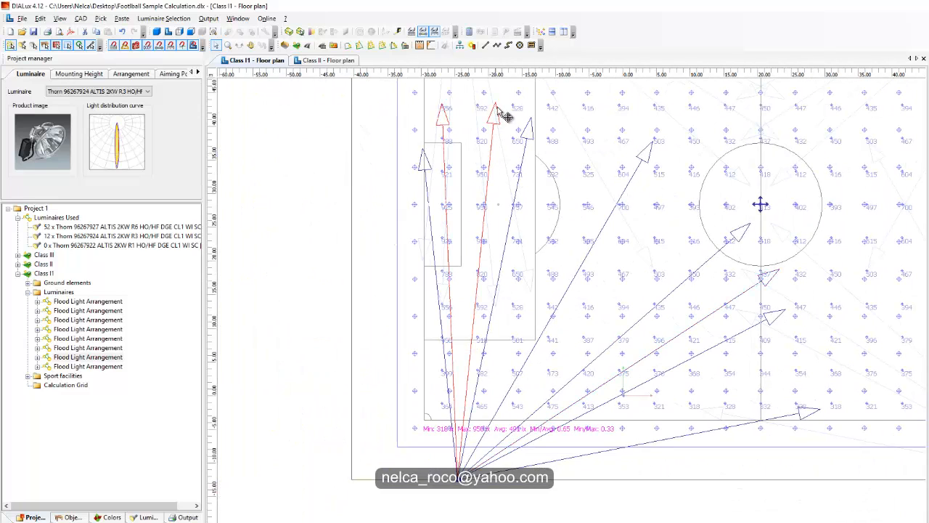
pyautogui.moveTo(505, 111); pyautogui.dragTo(577, 135)
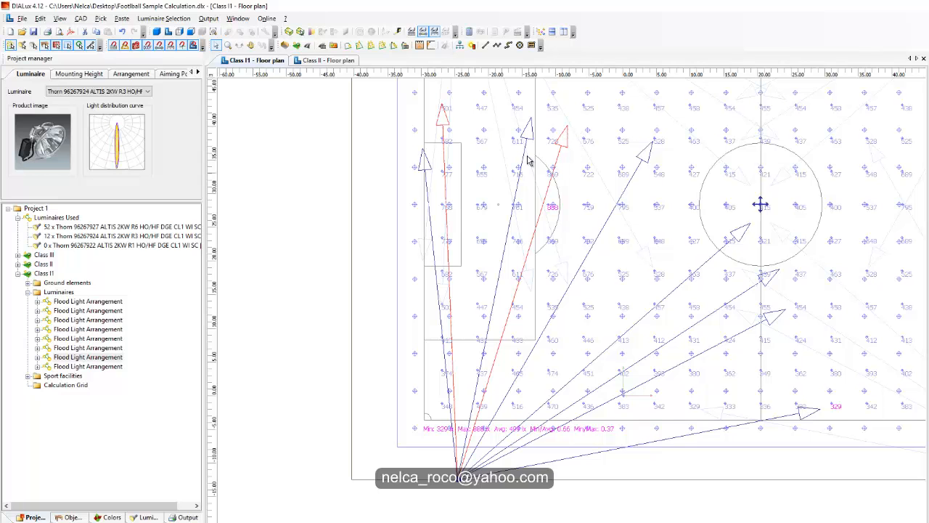
pyautogui.click(122, 32)
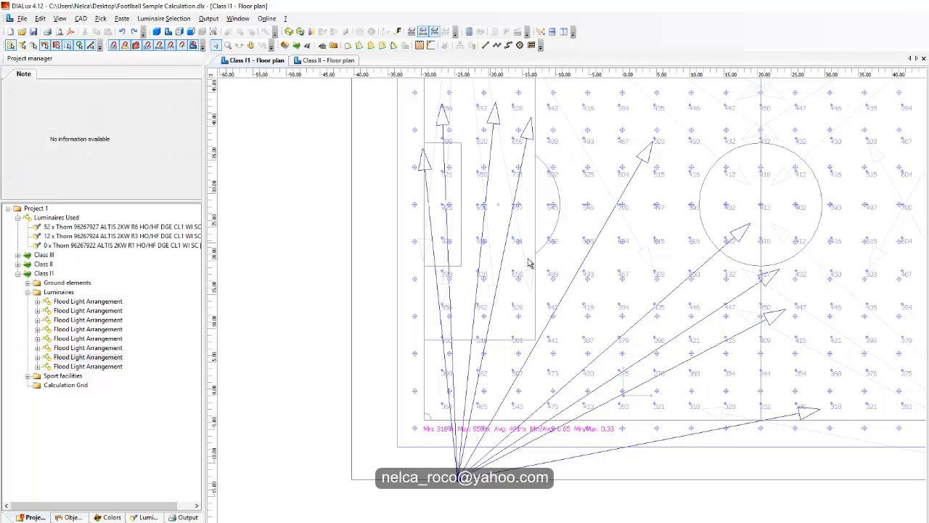
# Examine the calculation point values and the minimum, maximum and uniformity summary across the Class I field.
pyautogui.moveTo(595, 281); pyautogui.dragTo(576, 217, button='middle')
pyautogui.scroll(1, 589, 273)
pyautogui.moveTo(730, 268); pyautogui.dragTo(387, 462, button='middle')
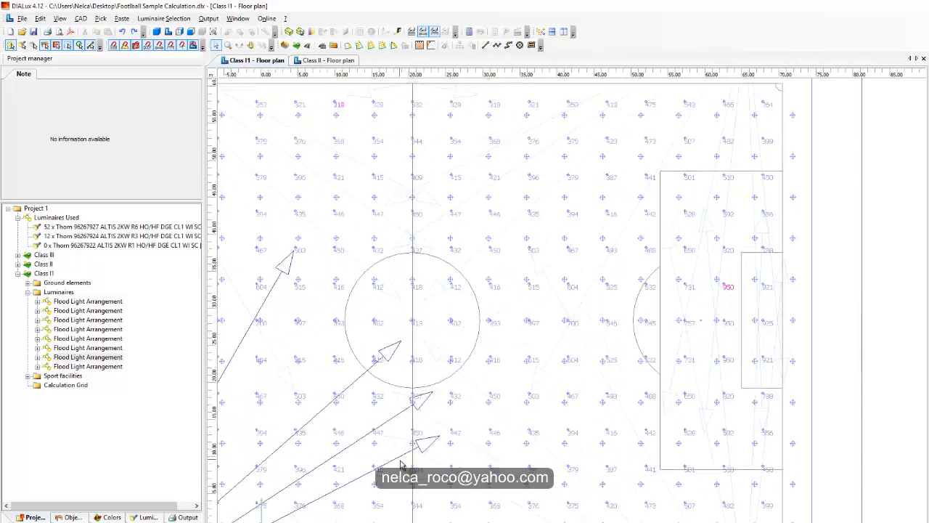
pyautogui.moveTo(549, 277); pyautogui.dragTo(874, 270, button='middle')
pyautogui.scroll(1, 634, 312)
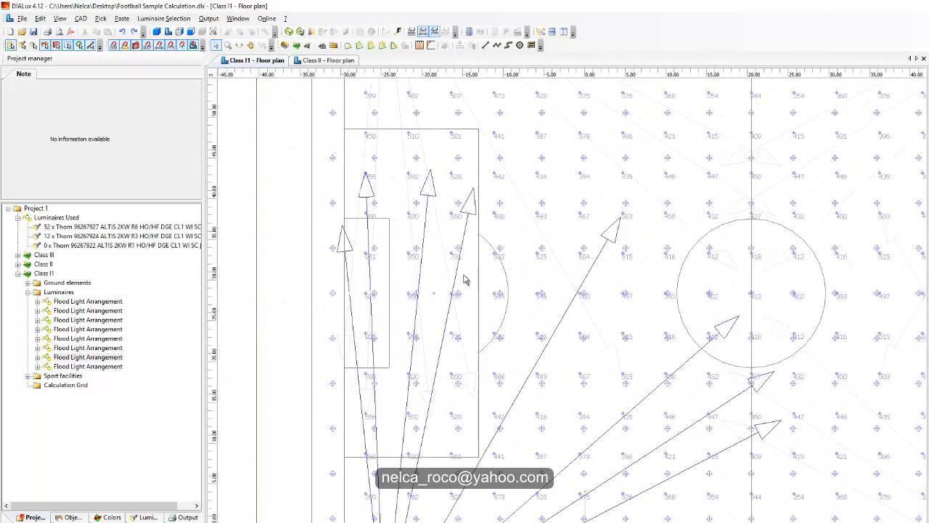
pyautogui.scroll(-1, 408, 252)
pyautogui.moveTo(404, 252); pyautogui.dragTo(400, 288, button='middle')
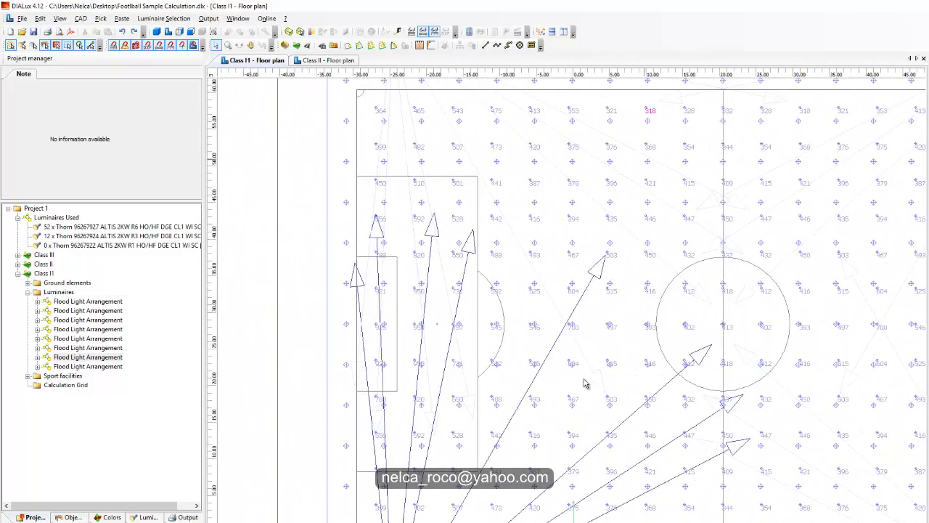
pyautogui.moveTo(585, 384); pyautogui.dragTo(629, 118, button='middle')
pyautogui.scroll(3, 695, 315)
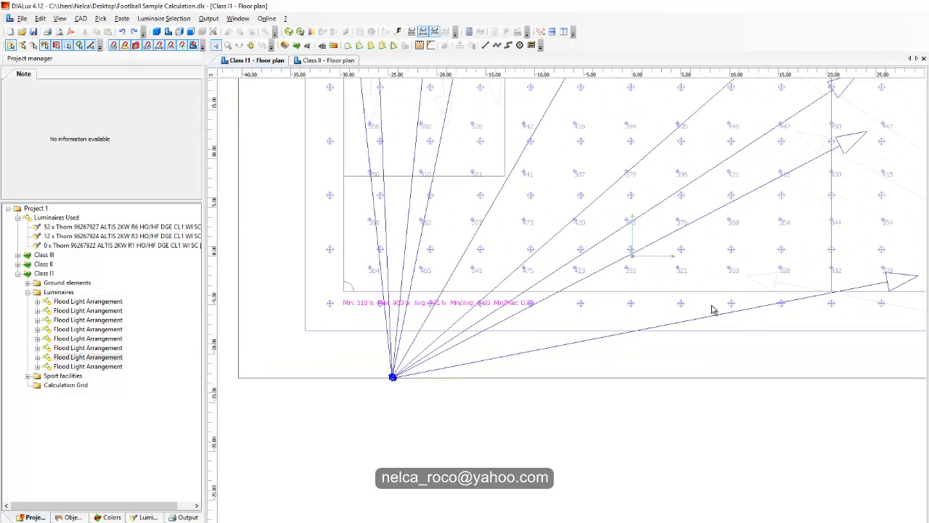
pyautogui.moveTo(437, 346); pyautogui.dragTo(431, 407, button='middle')
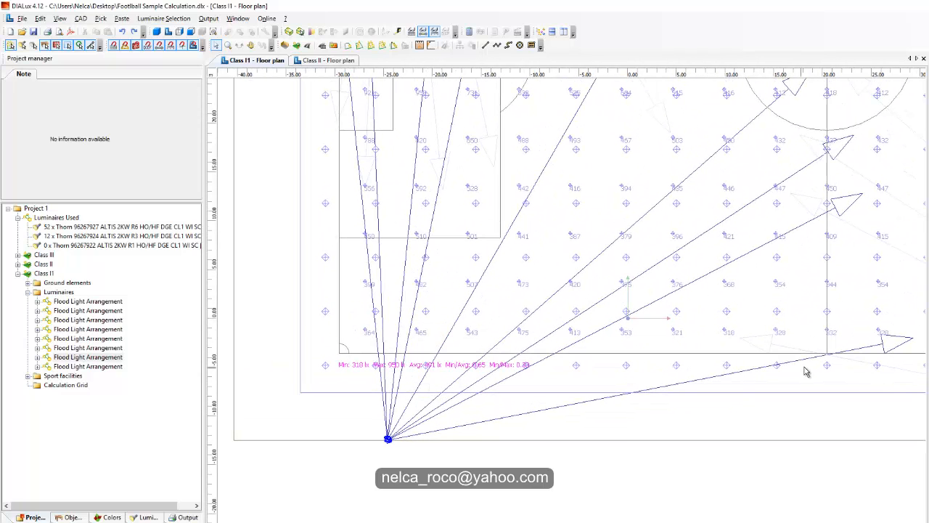
# Check the Class II flood light aiming again and return to the Class I plan's near touchline.
pyautogui.click(336, 61)
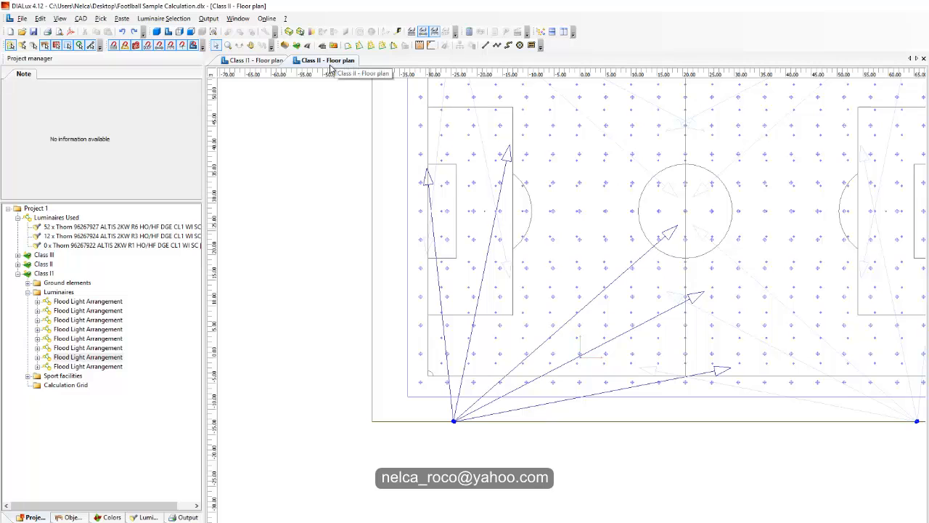
pyautogui.click(252, 60)
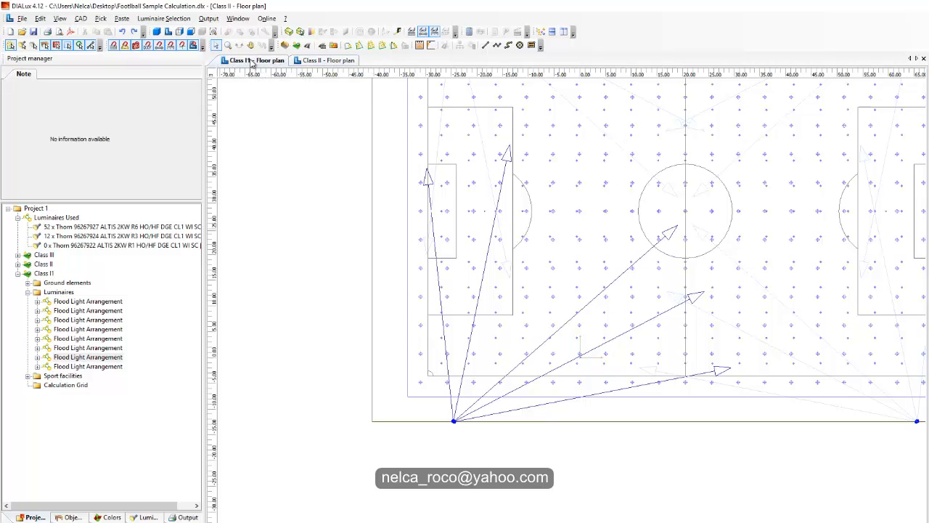
pyautogui.moveTo(561, 305); pyautogui.dragTo(504, 368, button='middle')
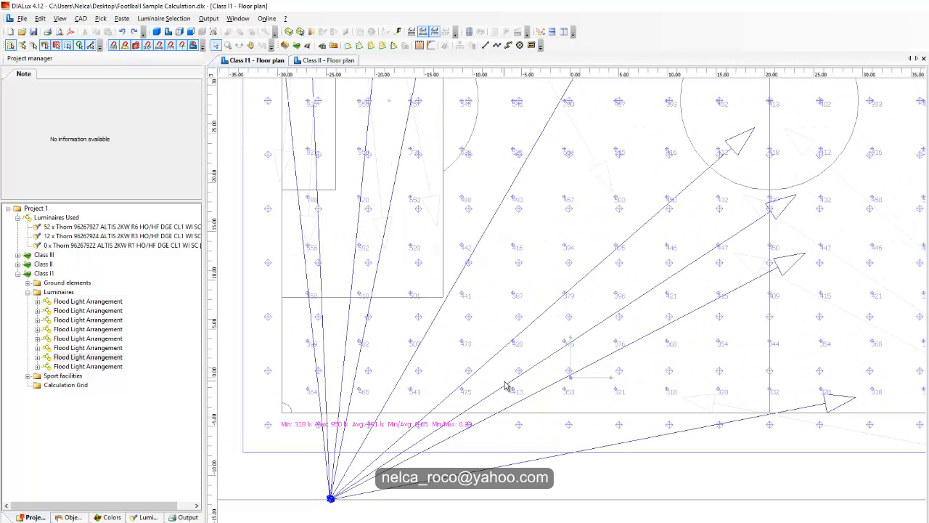